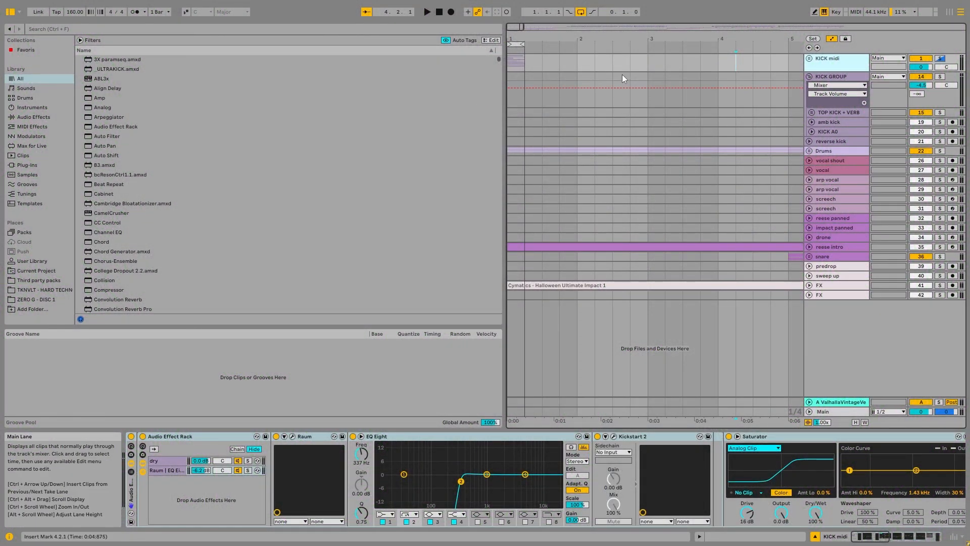
# Solo the KICK midi group and play it briefly from the start of bar 1
pyautogui.click(509, 63)
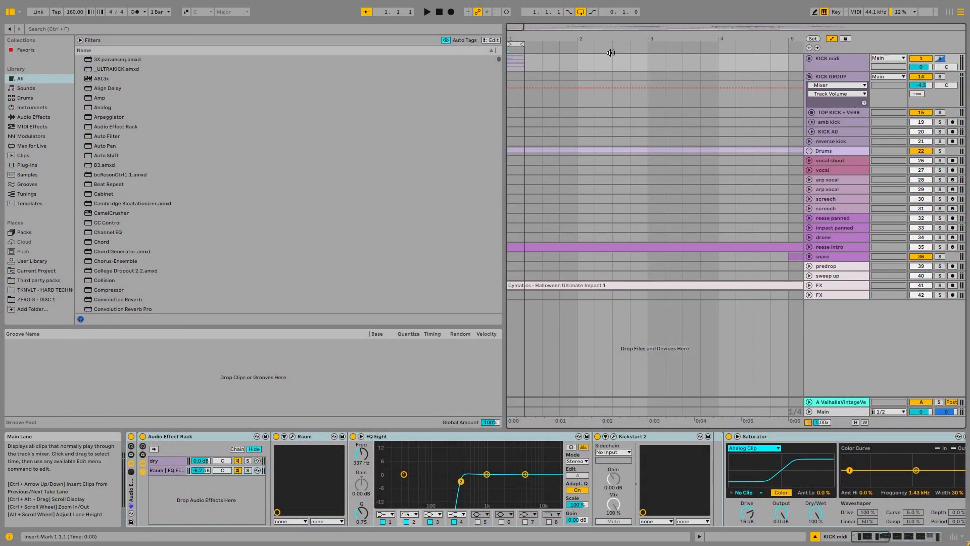
pyautogui.click(941, 58)
pyautogui.press('space')
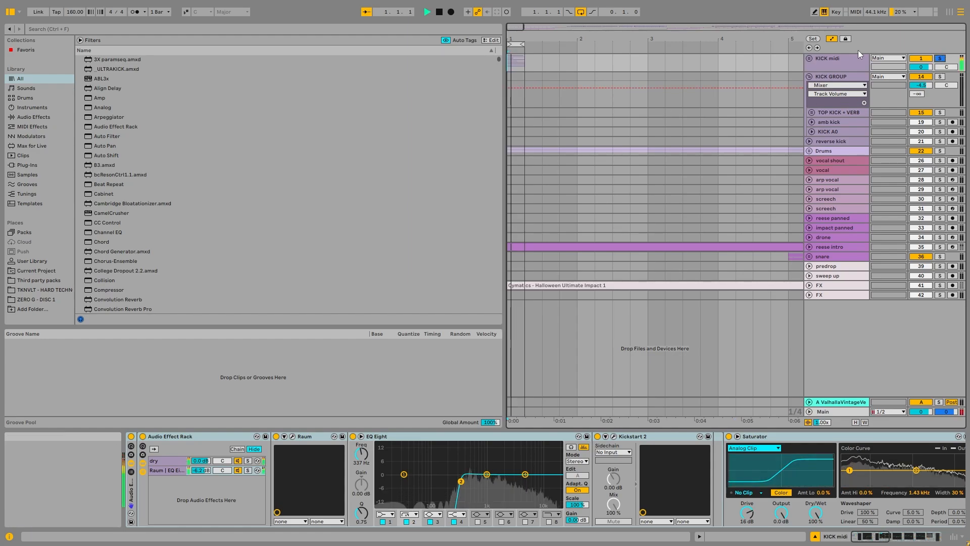
pyautogui.press('space')
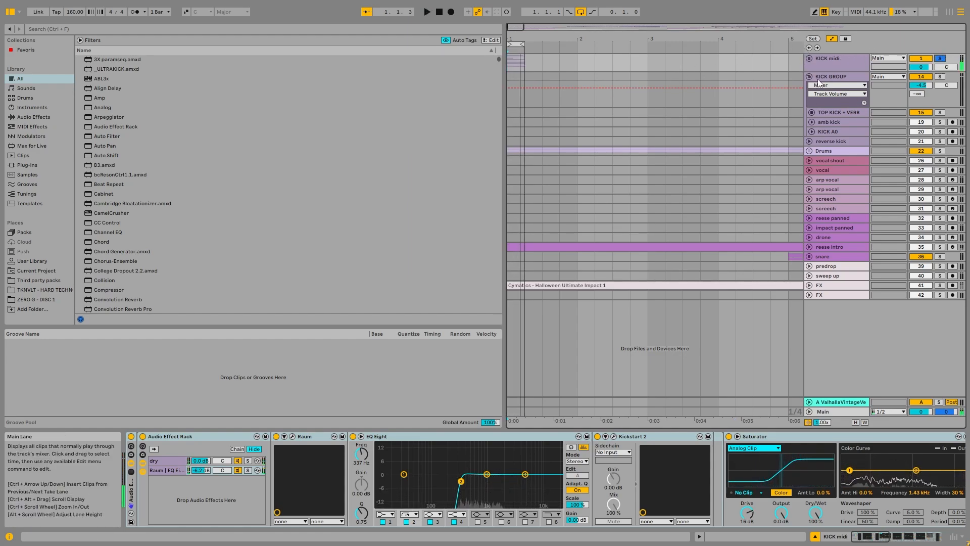
# Unfold the KICK midi group to reveal its tracks and display the group's device chain
pyautogui.click(842, 113)
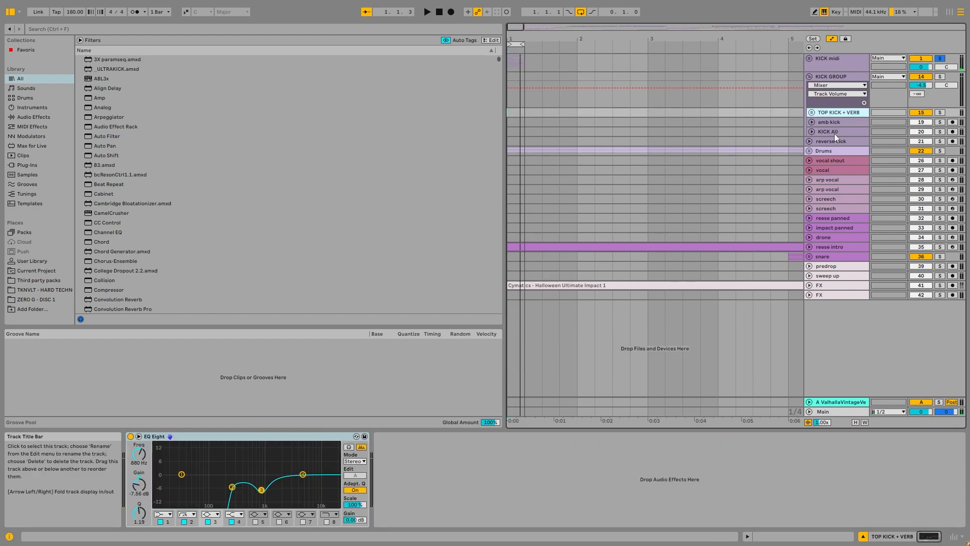
pyautogui.click(835, 134)
pyautogui.click(833, 123)
pyautogui.click(809, 59)
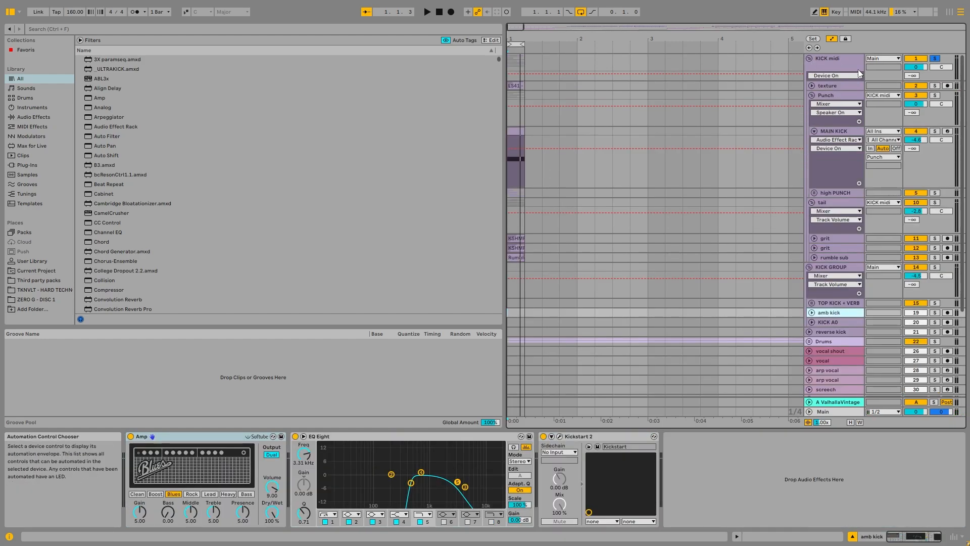
pyautogui.click(859, 70)
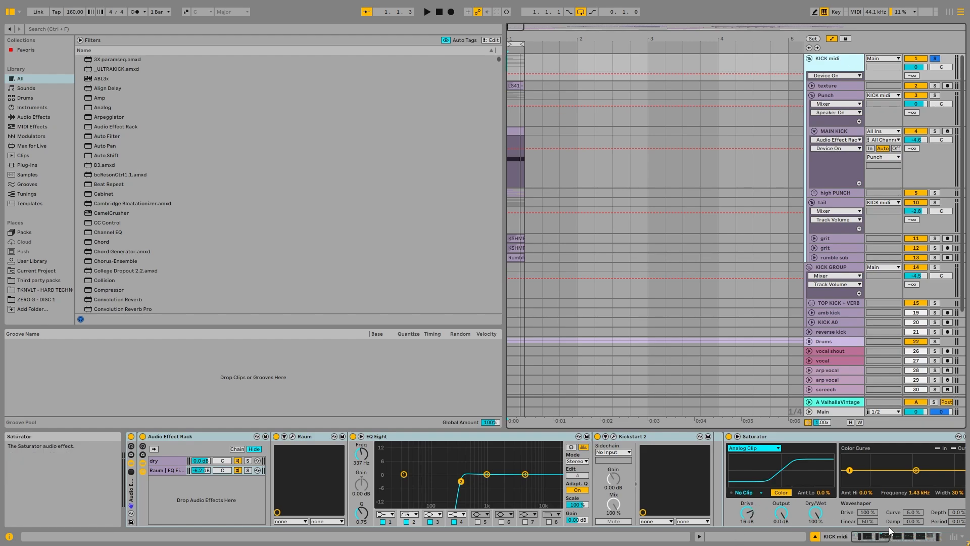
# Play the KICK midi group with its Saturator bypassed, re-enable it, and review the device chain through to the Limiter
pyautogui.click(787, 436)
pyautogui.click(869, 542)
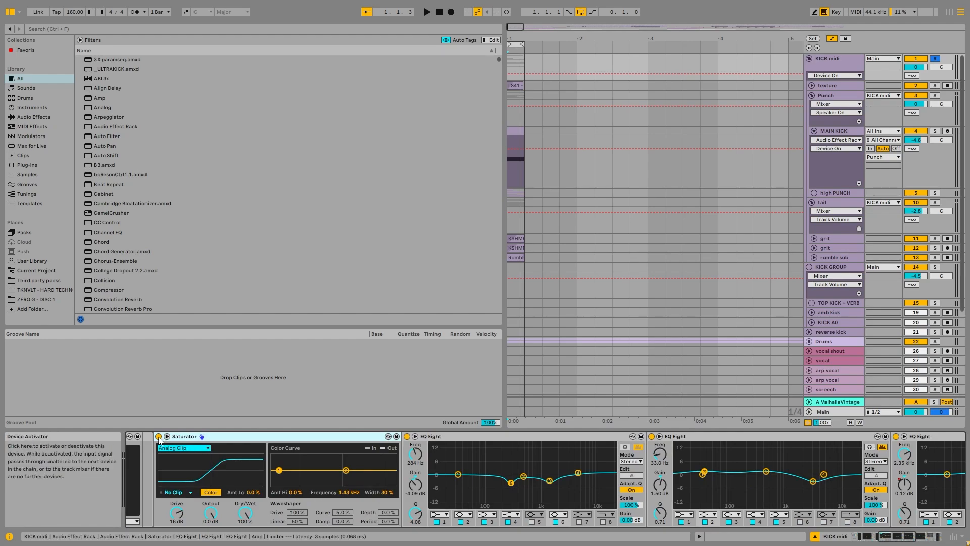
pyautogui.press('space')
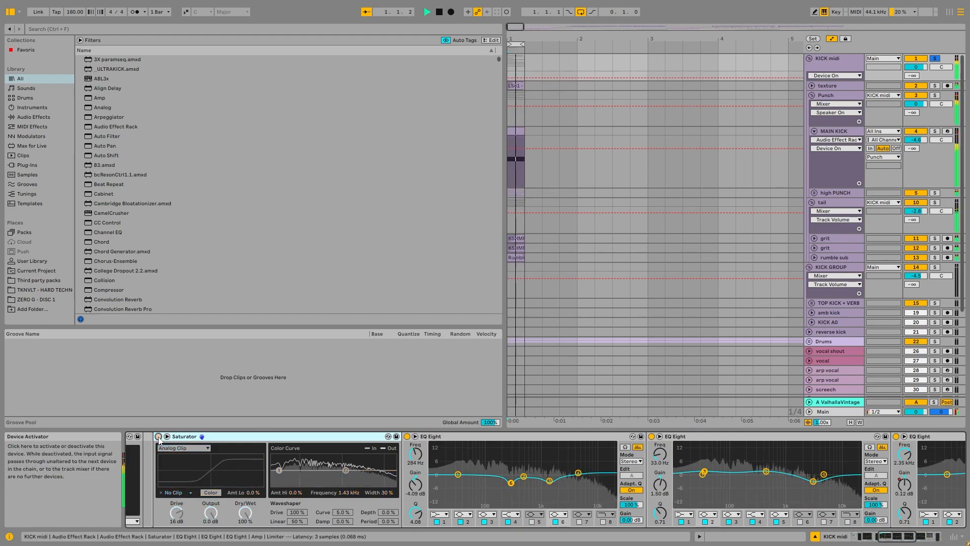
pyautogui.moveTo(895, 536); pyautogui.dragTo(917, 530)
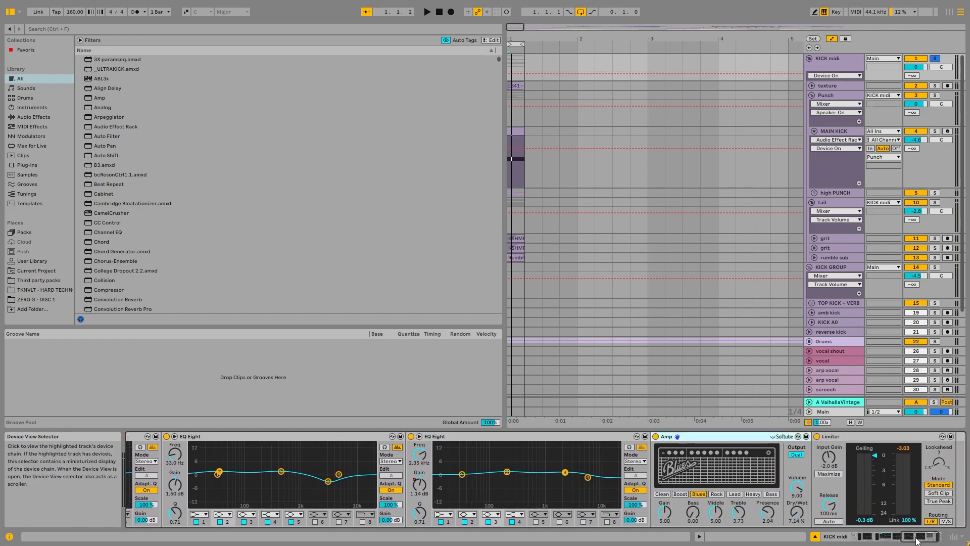
pyautogui.moveTo(920, 536); pyautogui.dragTo(870, 536)
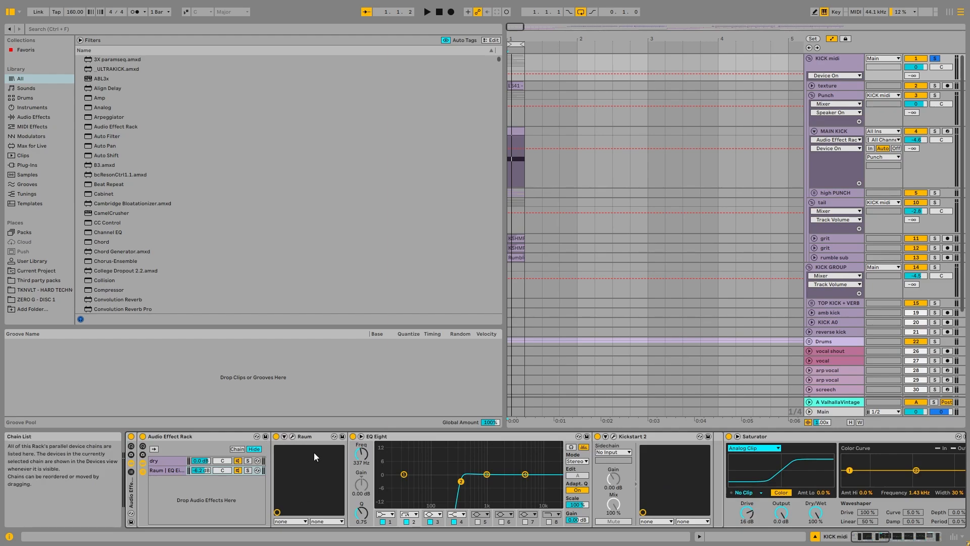
# Solo the MAIN KICK track inside the Punch group and bypass its Audio Effect Rack
pyautogui.click(846, 66)
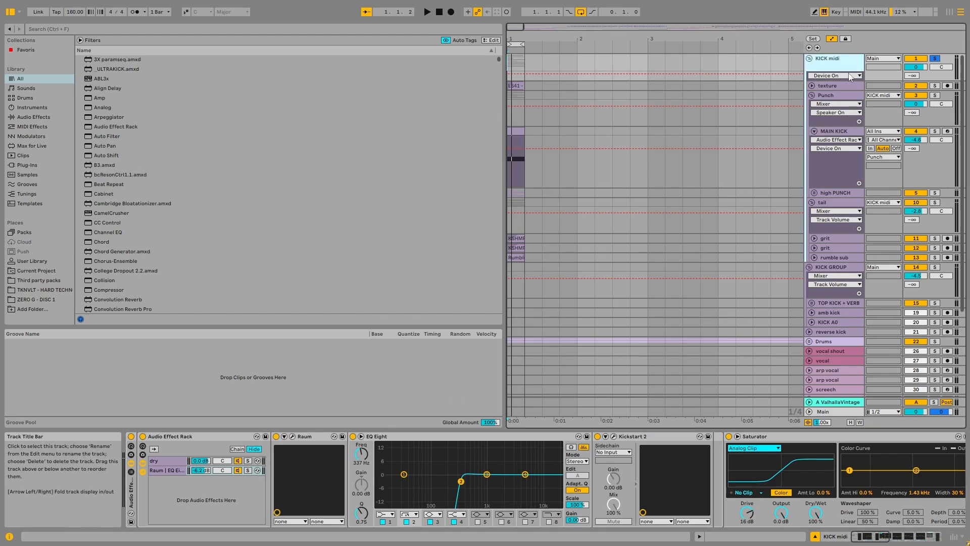
pyautogui.click(832, 95)
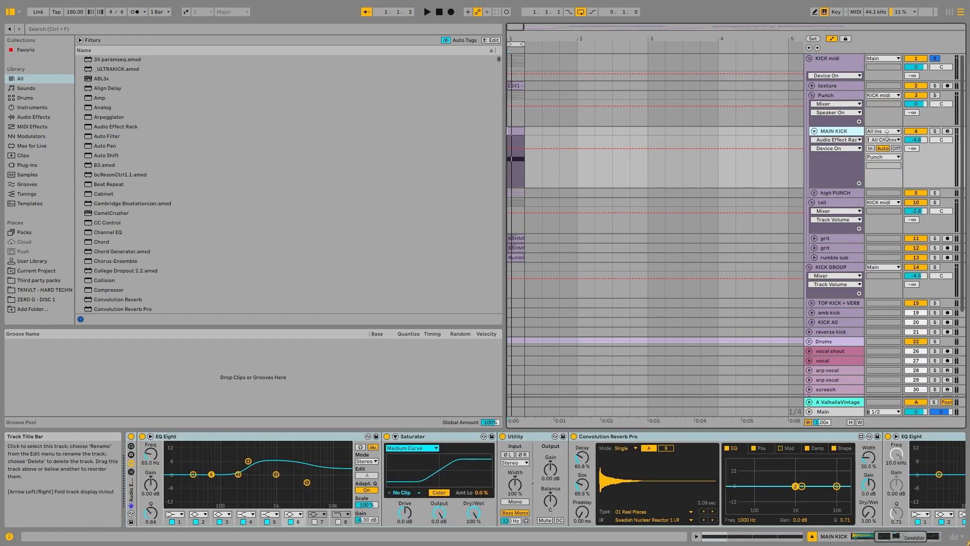
pyautogui.click(822, 139)
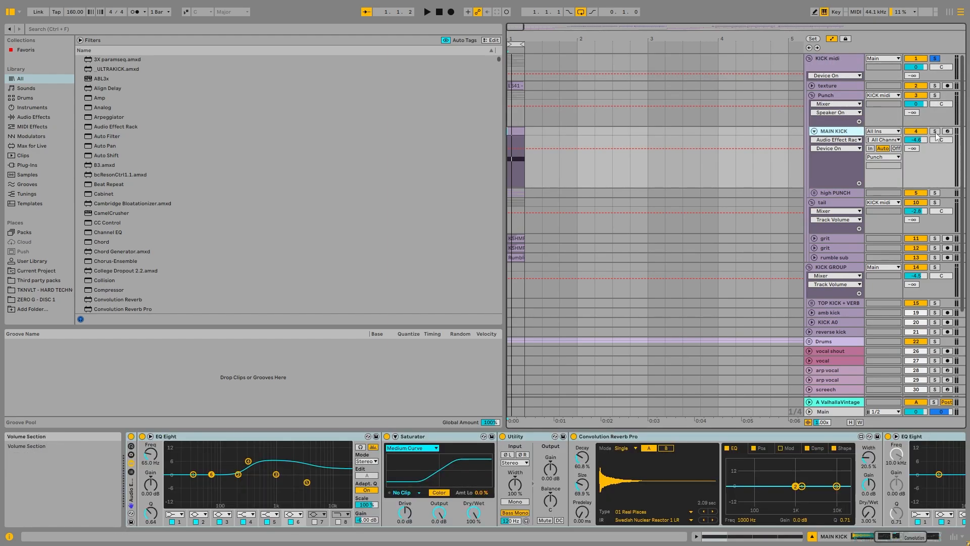
pyautogui.click(837, 131)
pyautogui.scroll(5, 594, 457)
pyautogui.click(499, 437)
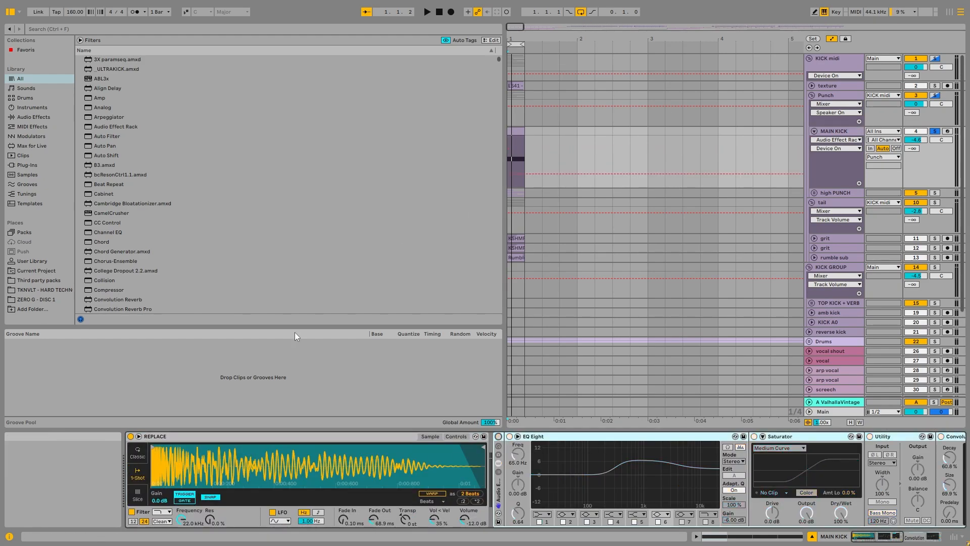
# Select the MAIN KICK lane from 1.1.1 to 1.2.1 and play the unprocessed kick
pyautogui.click(529, 141)
pyautogui.press('space')
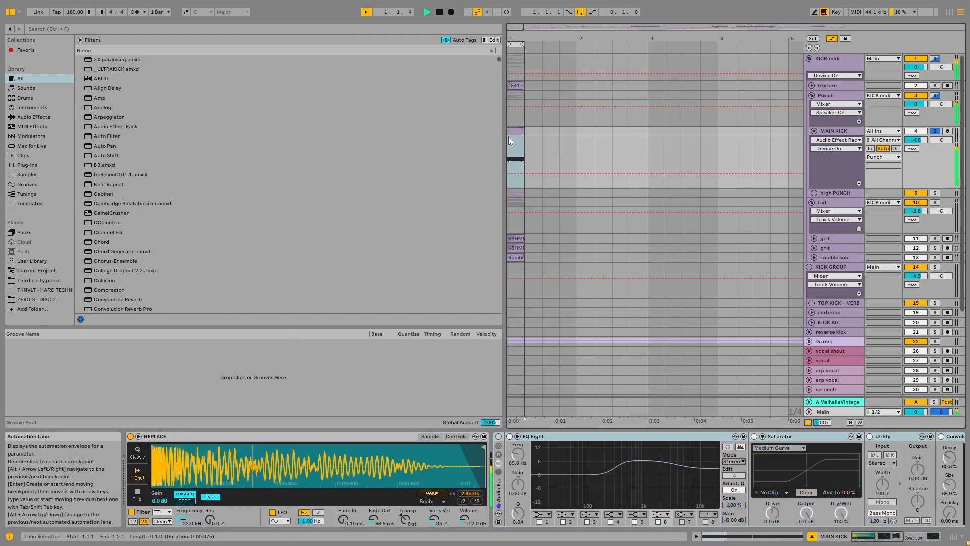
pyautogui.click(102, 29)
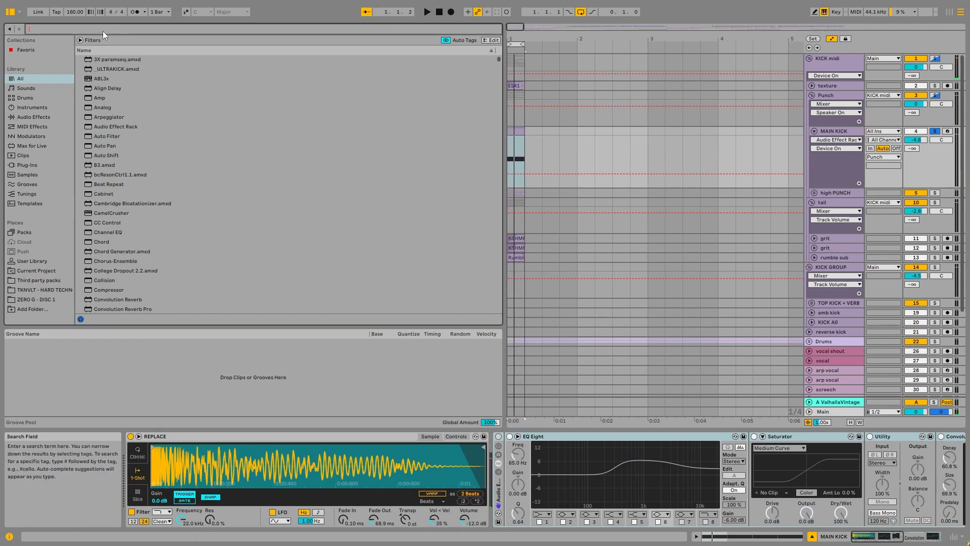
pyautogui.scroll(4, 513, 128)
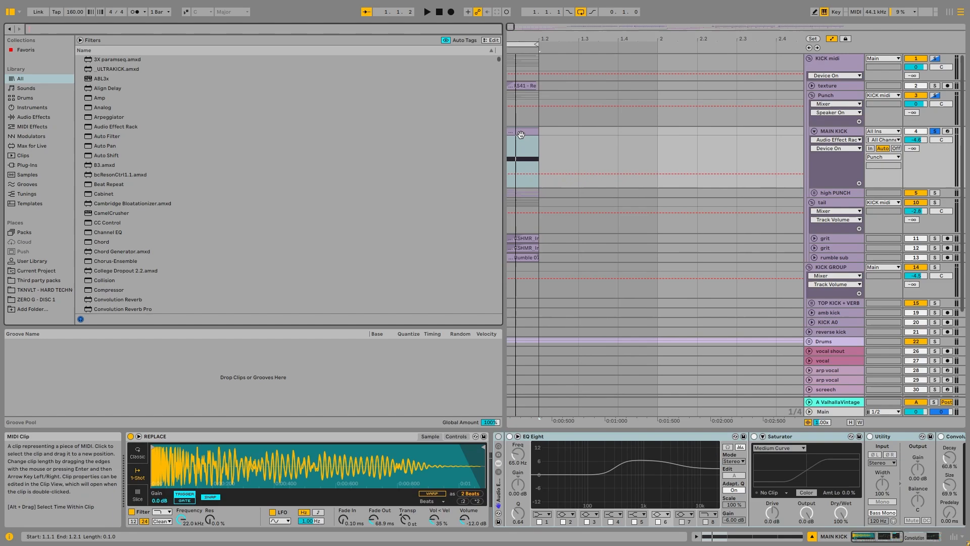
pyautogui.click(521, 134)
pyautogui.press('space')
pyautogui.press('space')
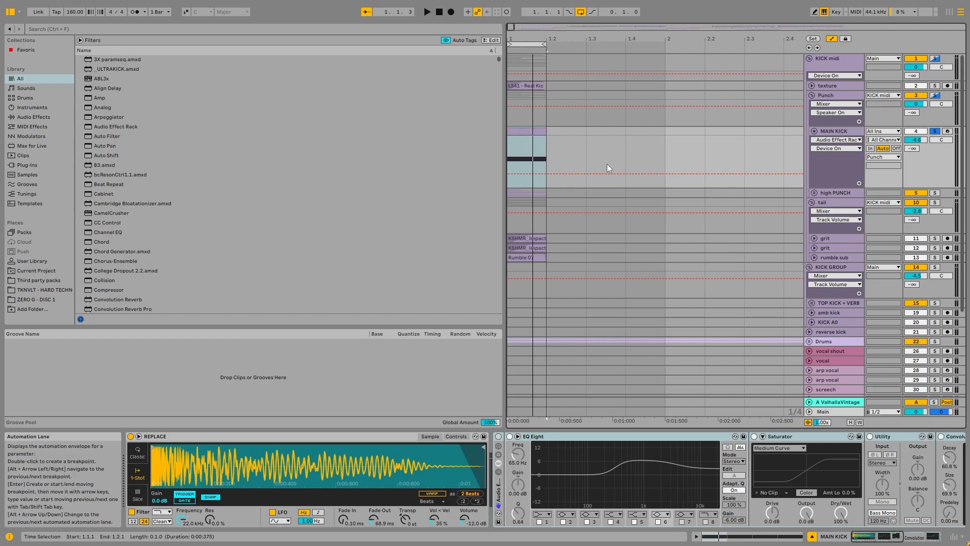
# Re-enable the MAIN KICK's Audio Effect Rack and examine its EQ Eight and Convolution Reverb Pro
pyautogui.click(906, 539)
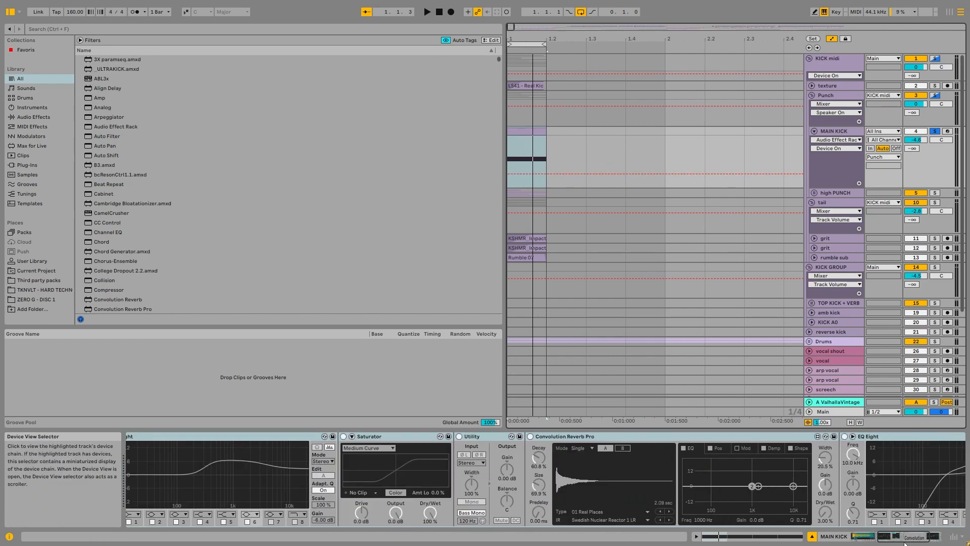
pyautogui.moveTo(904, 542)
pyautogui.mouseDown()
pyautogui.moveTo(879, 540)
pyautogui.moveTo(897, 539)
pyautogui.mouseUp()
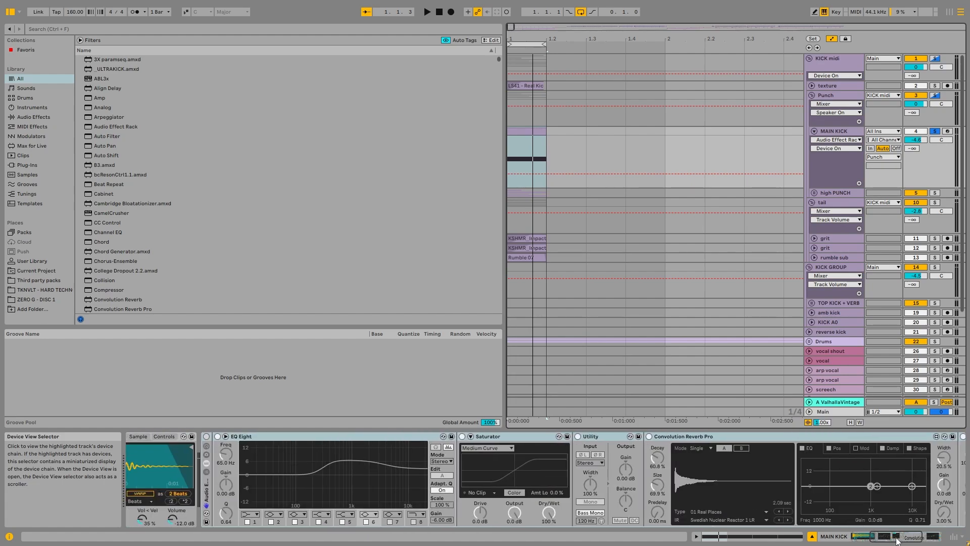
pyautogui.click(205, 436)
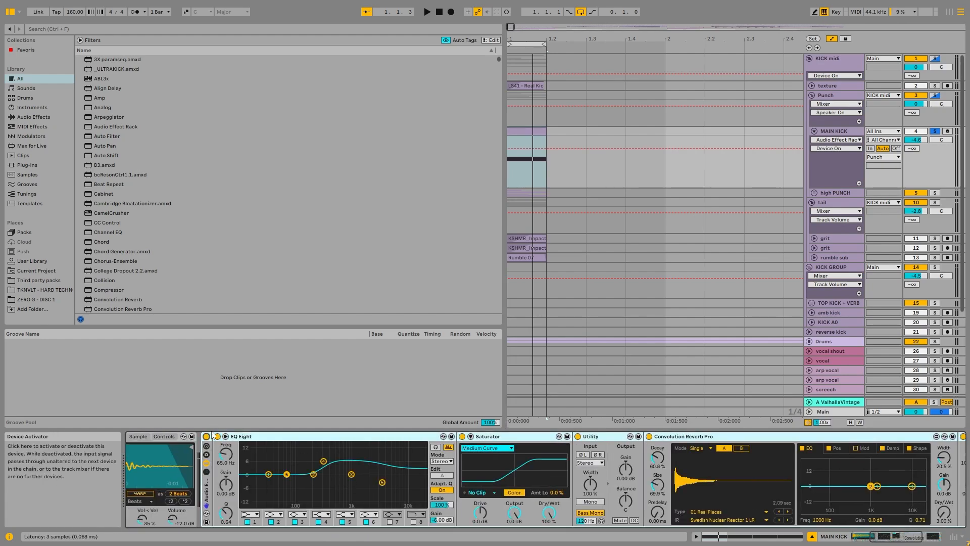
pyautogui.click(307, 440)
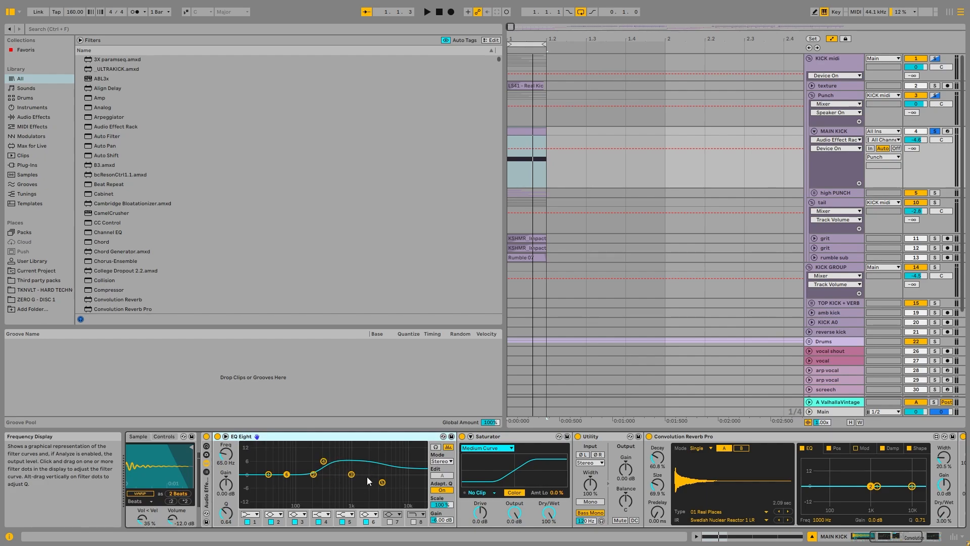
pyautogui.click(748, 437)
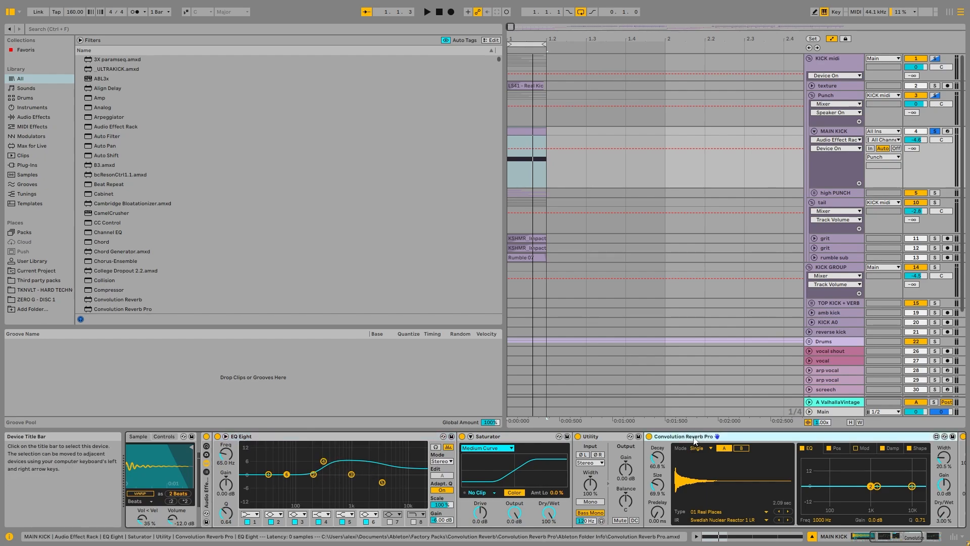
# Compare the MAIN KICK with and without its Audio Effect Rack during playback, leaving the rack enabled
pyautogui.click(907, 541)
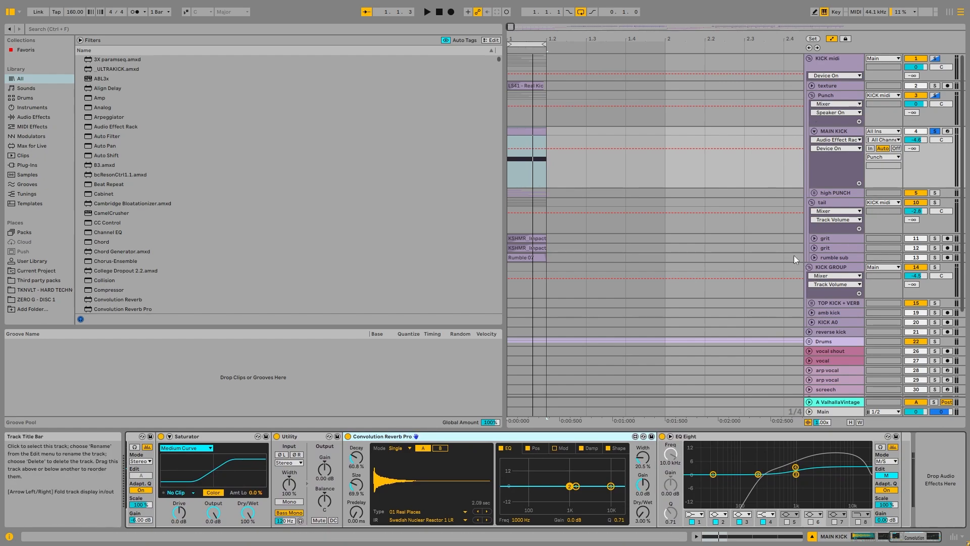
pyautogui.click(907, 538)
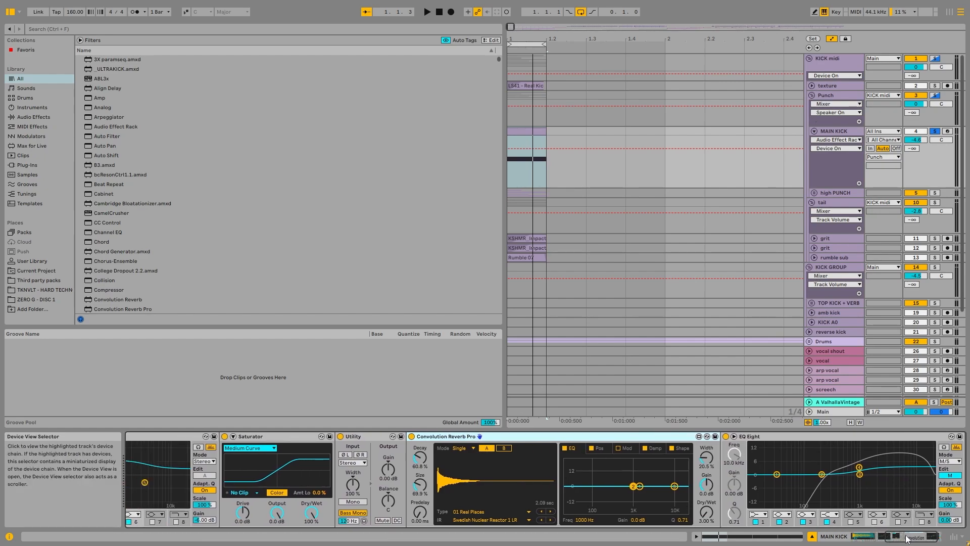
pyautogui.click(907, 539)
pyautogui.press('space')
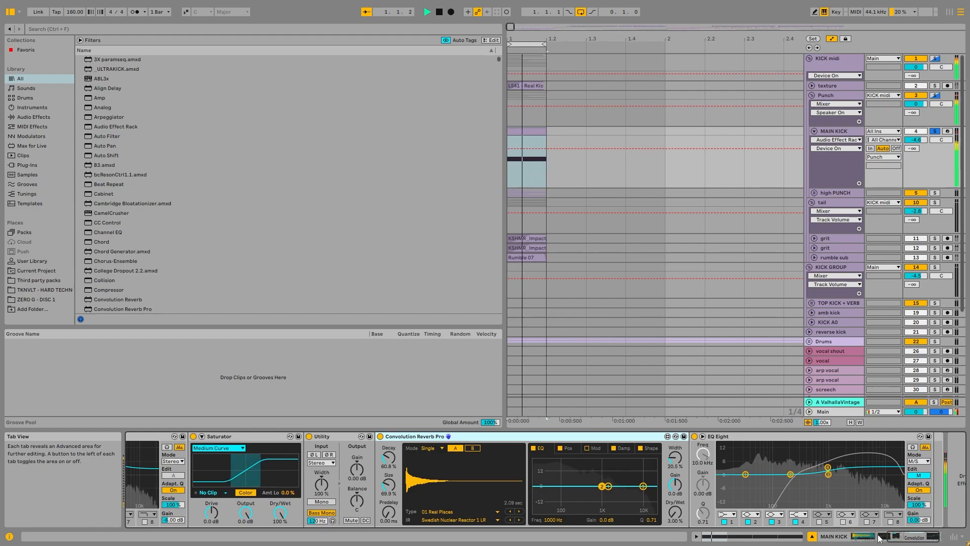
pyautogui.moveTo(899, 537); pyautogui.dragTo(886, 538)
pyautogui.click(136, 437)
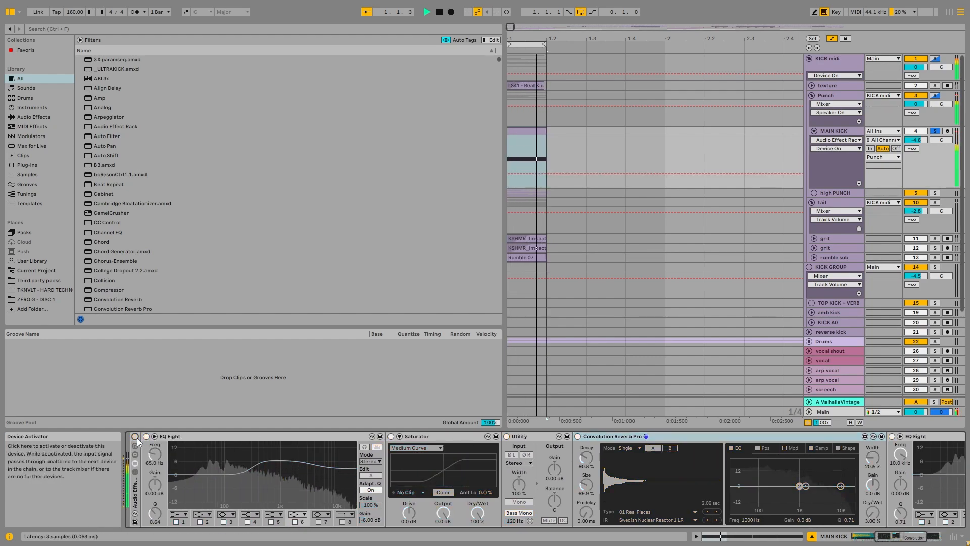
pyautogui.click(136, 437)
pyautogui.press('space')
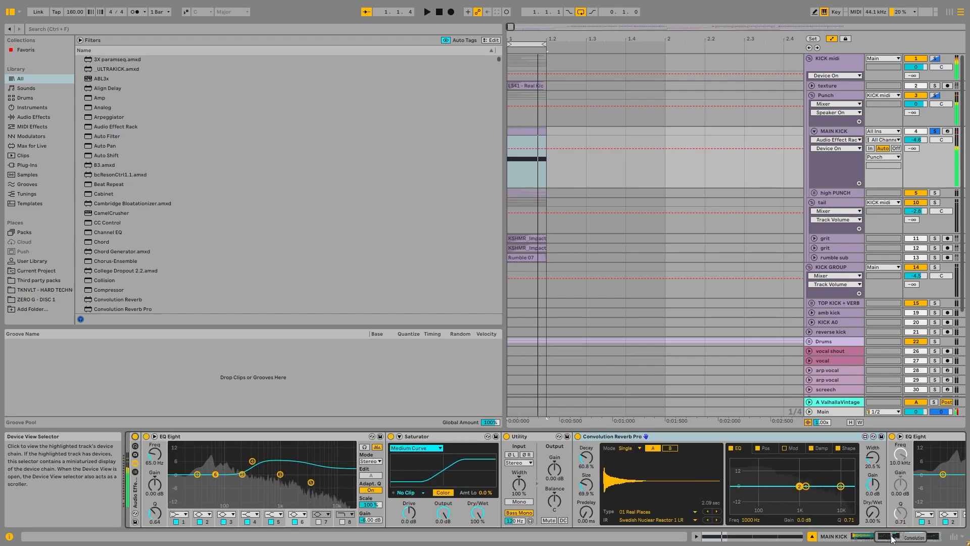
# Check the side-channel curve of the chain's last EQ Eight and return its editing to the mid channel
pyautogui.moveTo(892, 540); pyautogui.dragTo(907, 539)
pyautogui.click(892, 476)
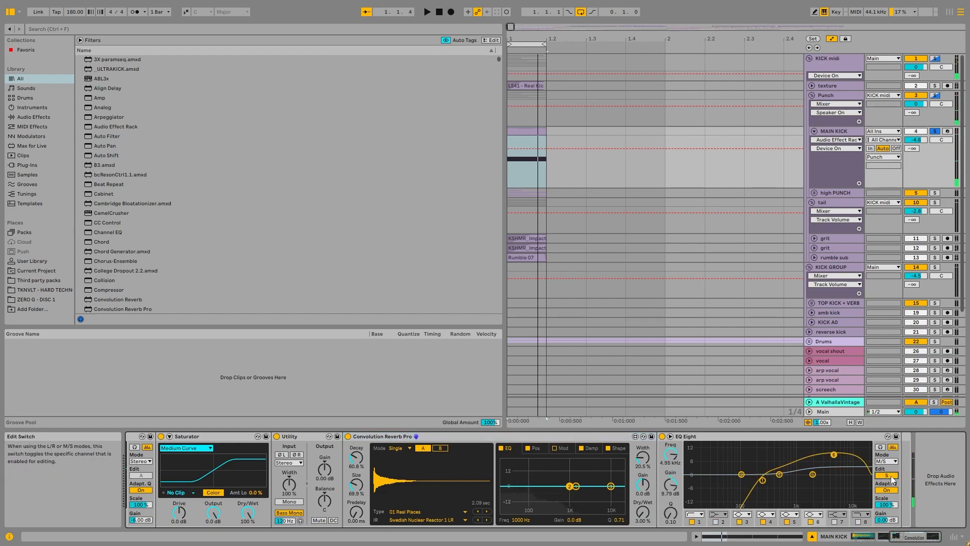
pyautogui.click(892, 476)
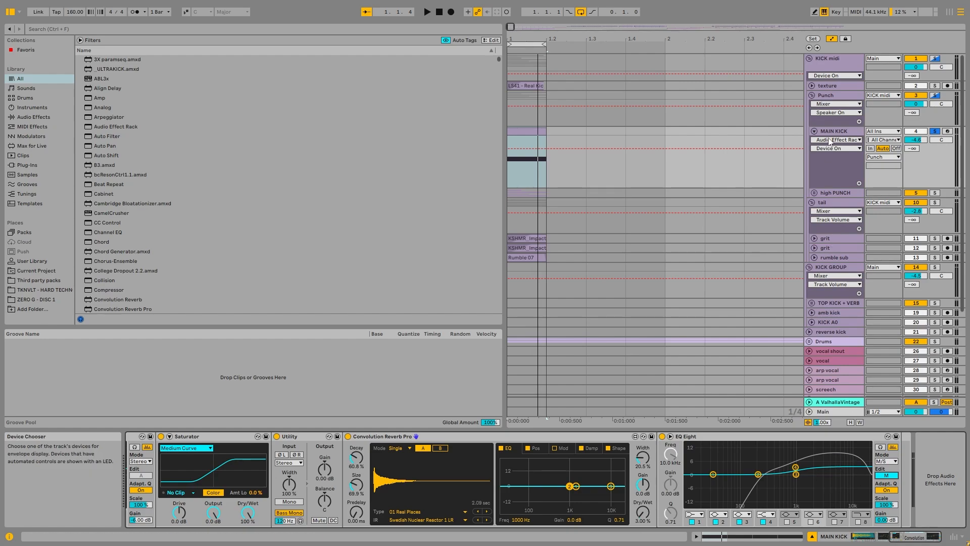
# Fold the MAIN KICK track and unfold the high PUNCH group
pyautogui.click(815, 127)
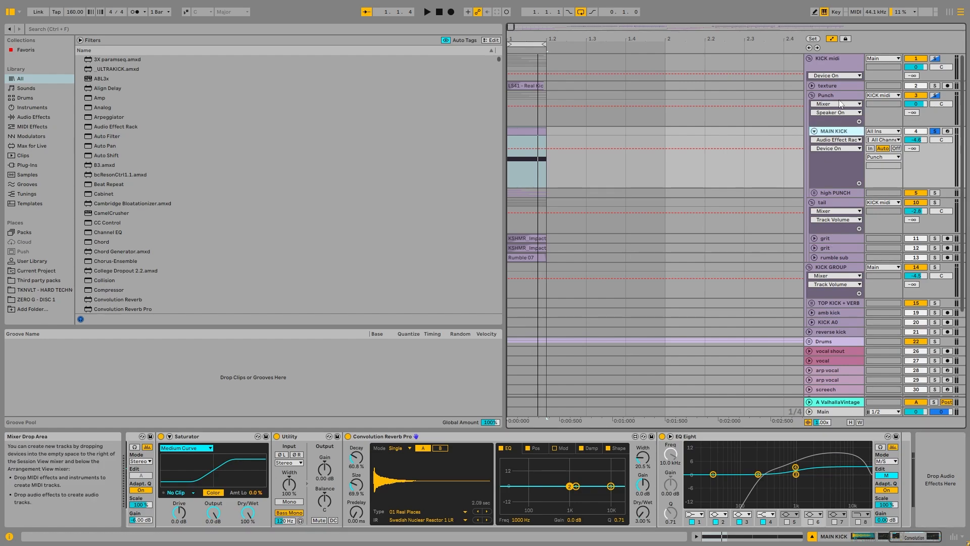
pyautogui.click(814, 131)
pyautogui.click(811, 142)
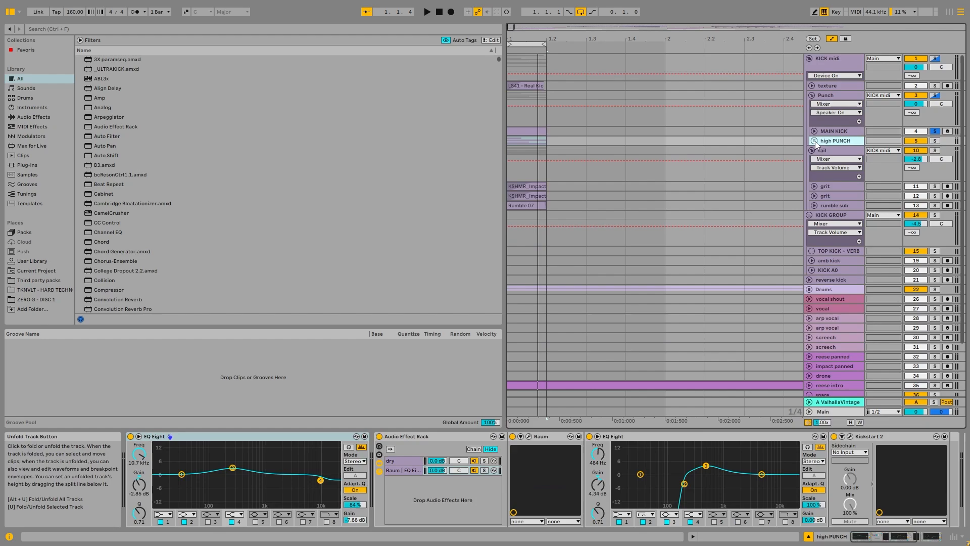
pyautogui.click(814, 141)
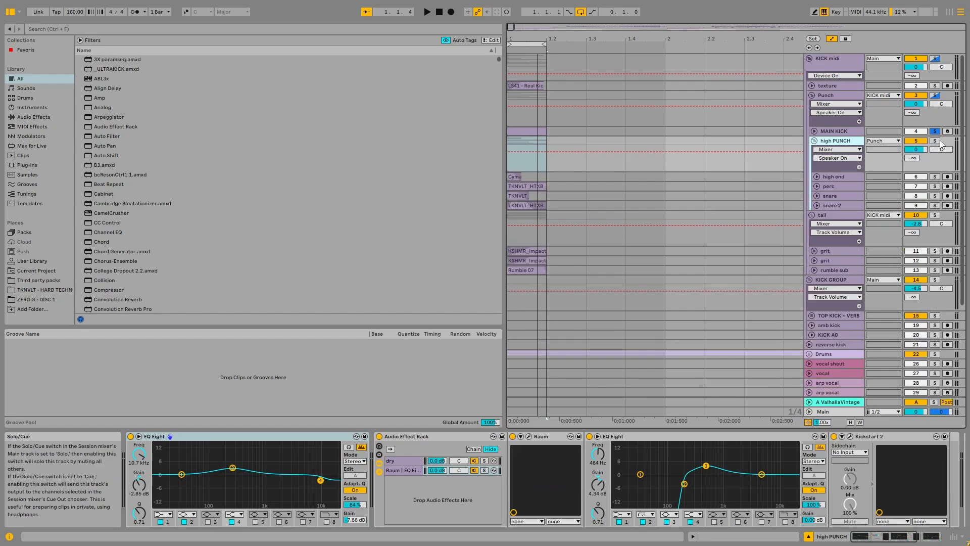
# Solo the high PUNCH group and unfold its high end, perc, snare and snare 2 tracks
pyautogui.click(818, 177)
pyautogui.click(817, 221)
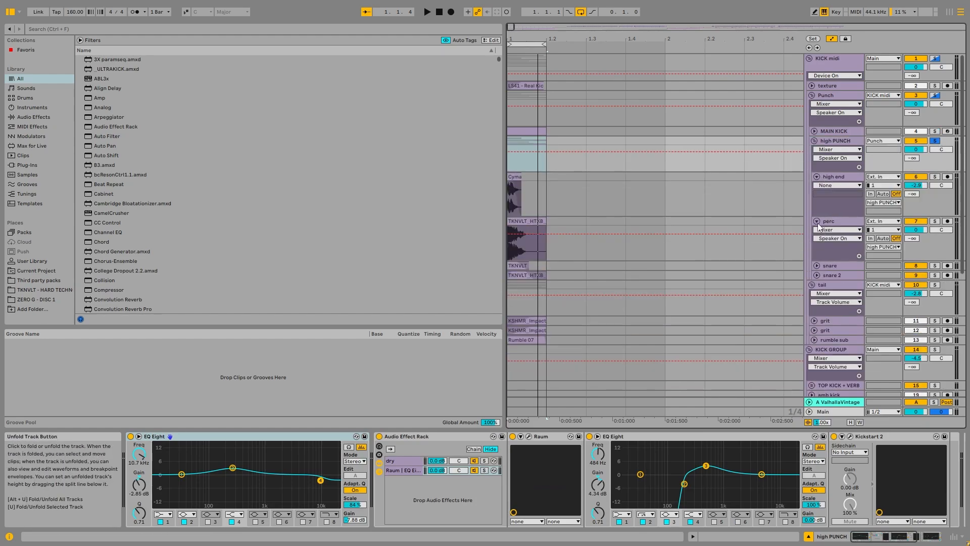
pyautogui.click(817, 265)
pyautogui.click(817, 310)
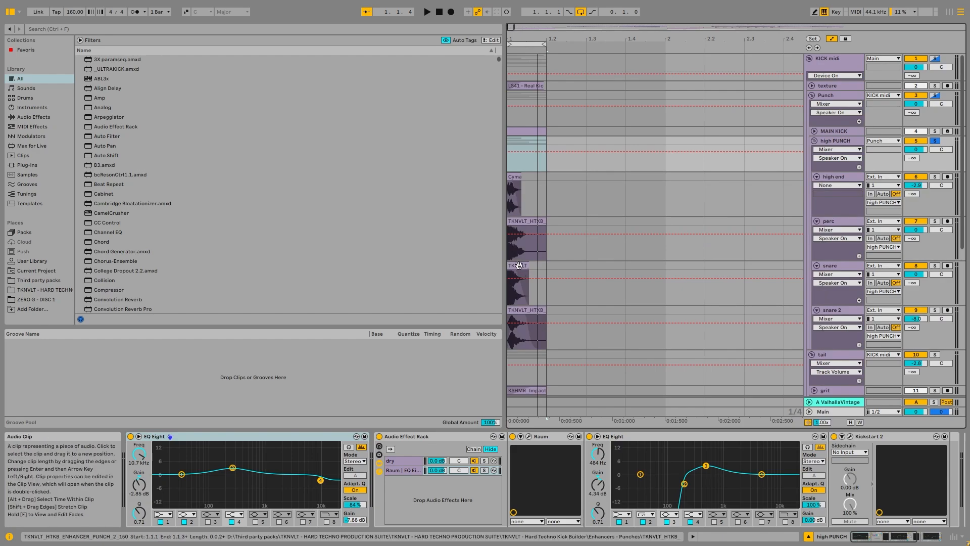
# Play the soloed high PUNCH group while viewing the high end track's Pedal and EQ Eight
pyautogui.click(519, 265)
pyautogui.click(841, 139)
pyautogui.click(515, 177)
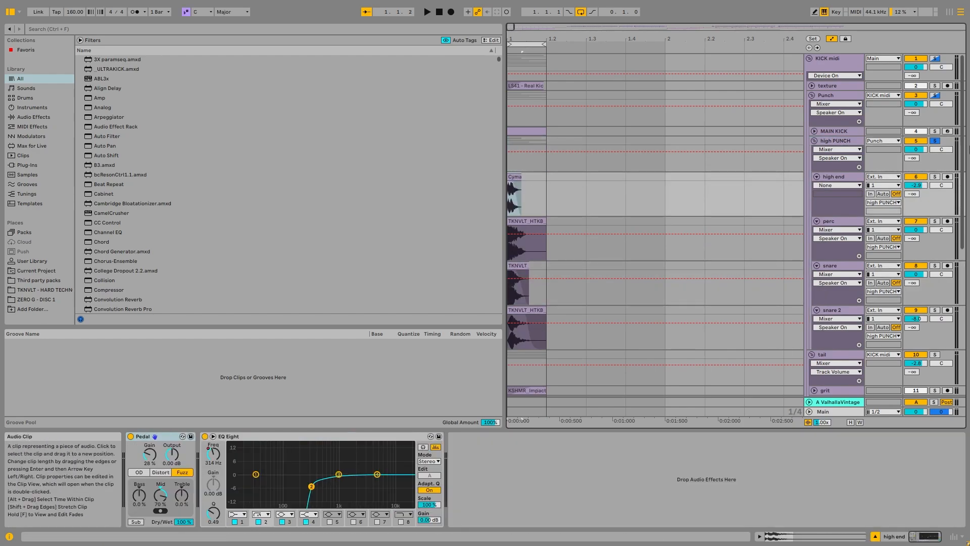
pyautogui.press('space')
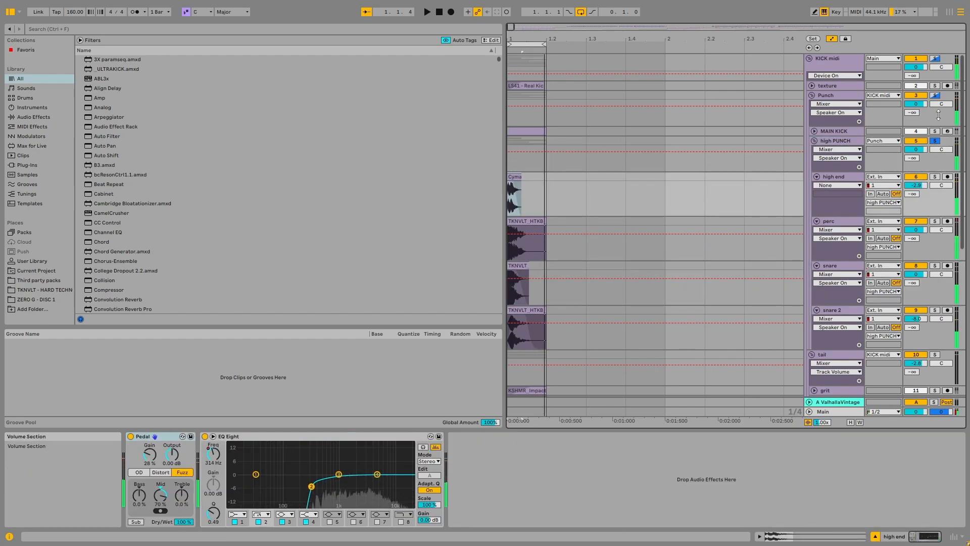
# Solo the Punch group and compare it with the high PUNCH group muted and active during playback
pyautogui.click(938, 96)
pyautogui.press('space')
pyautogui.click(919, 142)
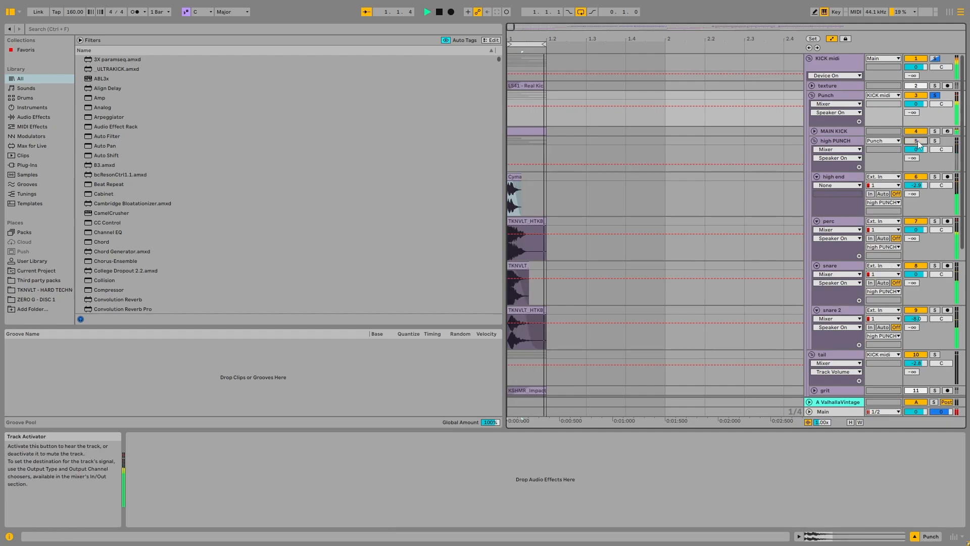
pyautogui.click(918, 142)
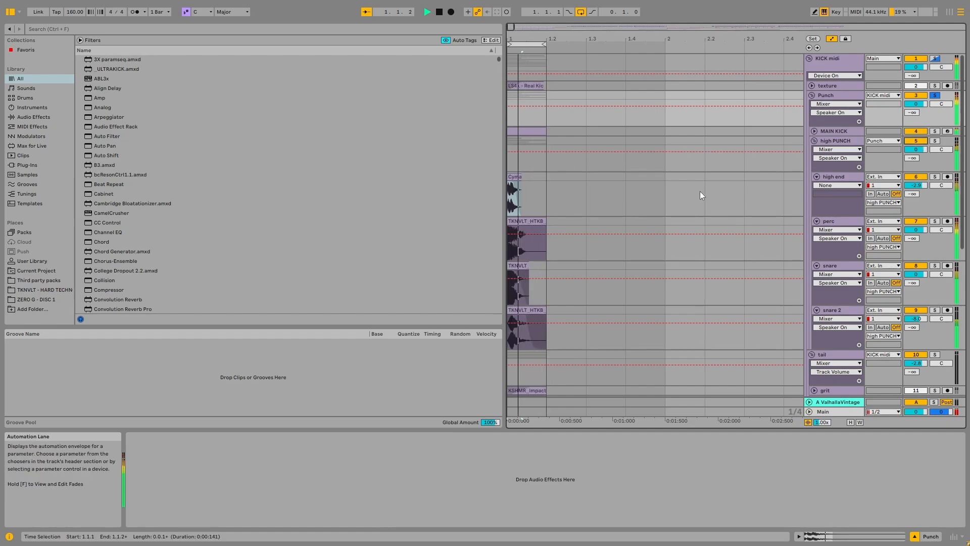
pyautogui.press('space')
# Solo the high PUNCH group again and play it while viewing its effect chain
pyautogui.scroll(4, 700, 191)
pyautogui.click(555, 177)
pyautogui.click(935, 141)
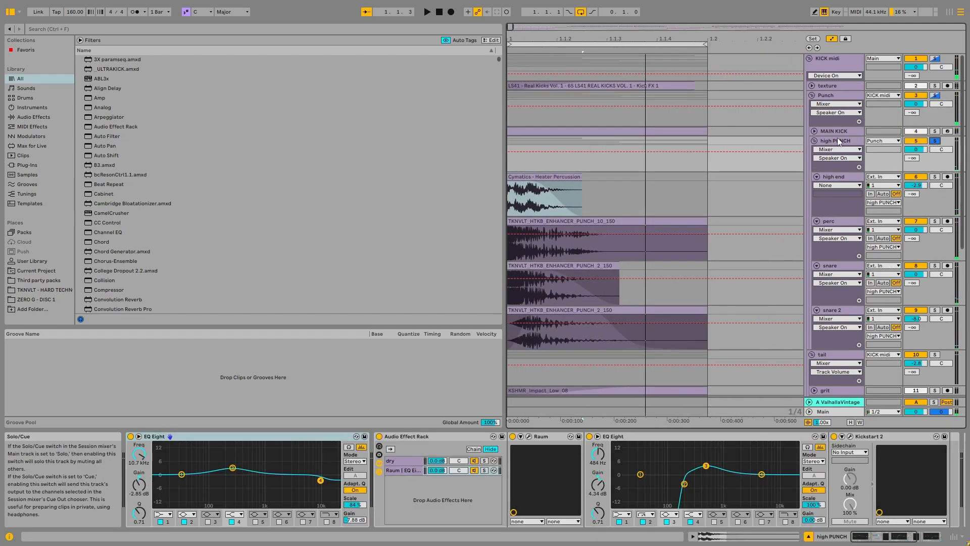
pyautogui.click(838, 139)
pyautogui.press('space')
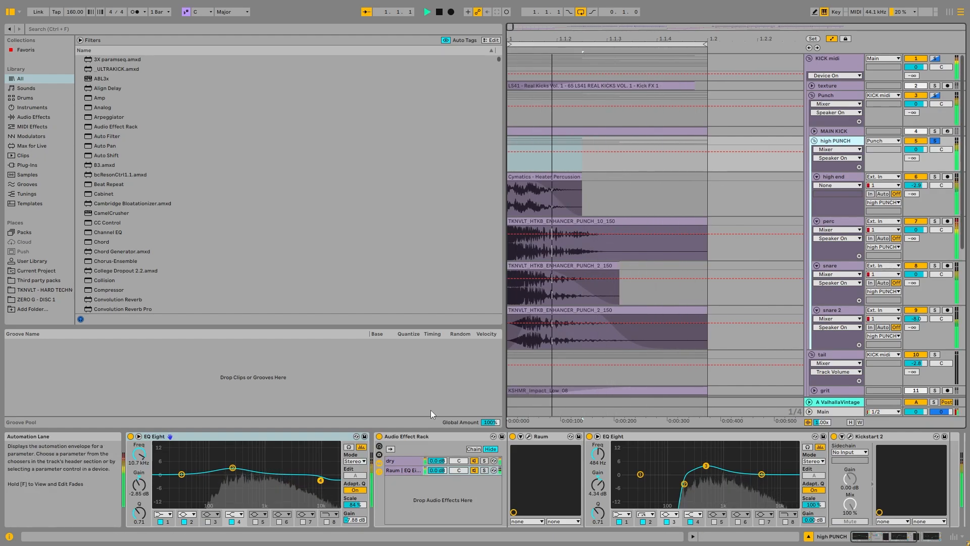
pyautogui.press('space')
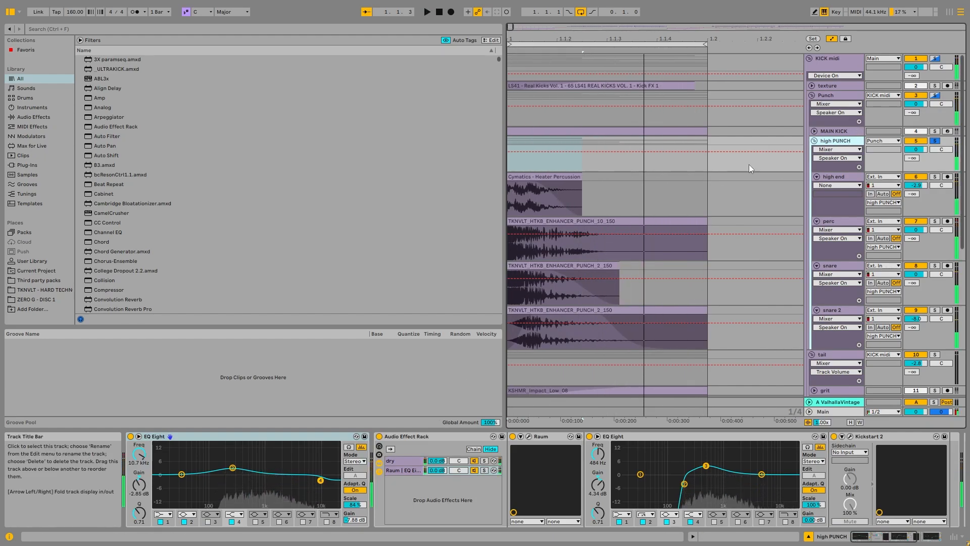
# Toggle the high PUNCH group's Audio Effect Rack during playback and open its Raum plug-in
pyautogui.click(382, 437)
pyautogui.press('space')
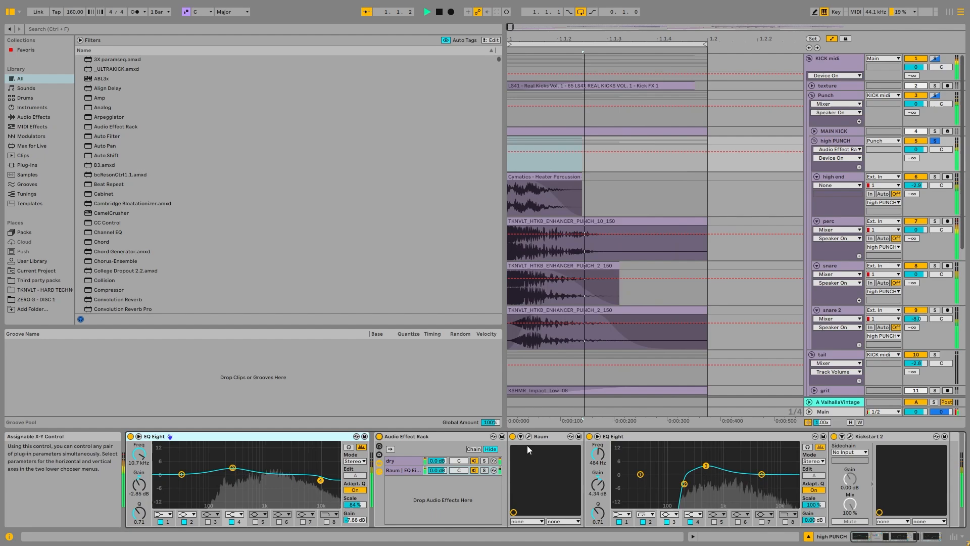
pyautogui.click(529, 437)
pyautogui.press('space')
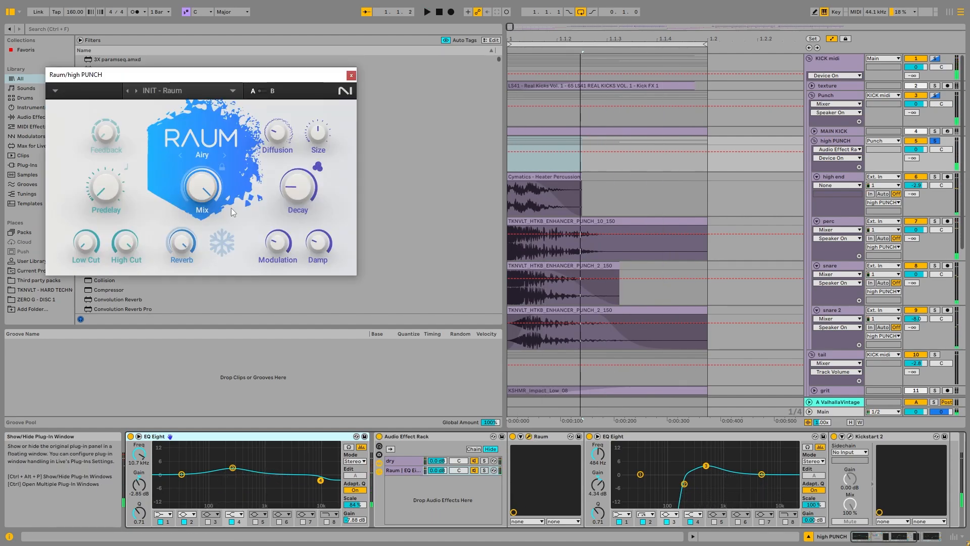
# Examine the devices of the rack's dry and Raum chains, ending on the Raum chain
pyautogui.click(412, 461)
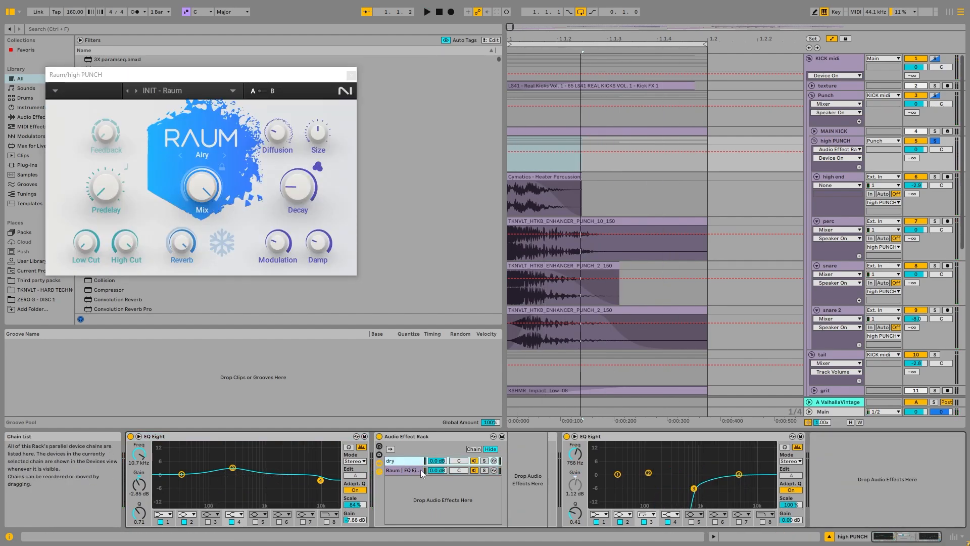
pyautogui.click(410, 474)
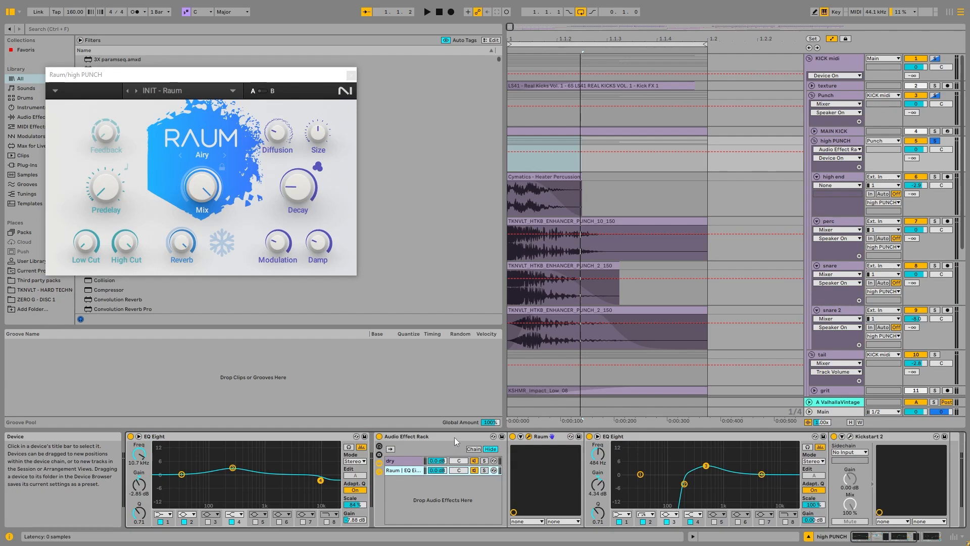
pyautogui.click(407, 461)
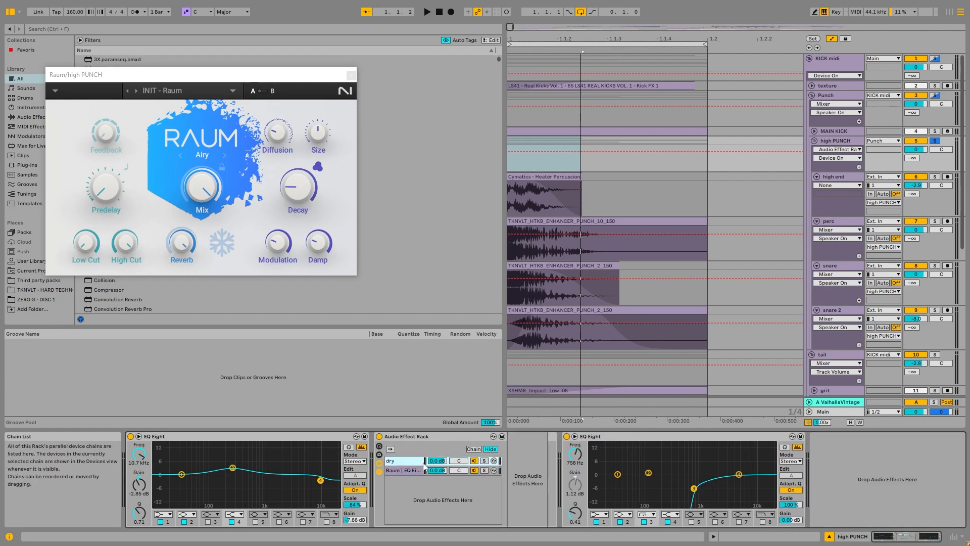
pyautogui.click(403, 470)
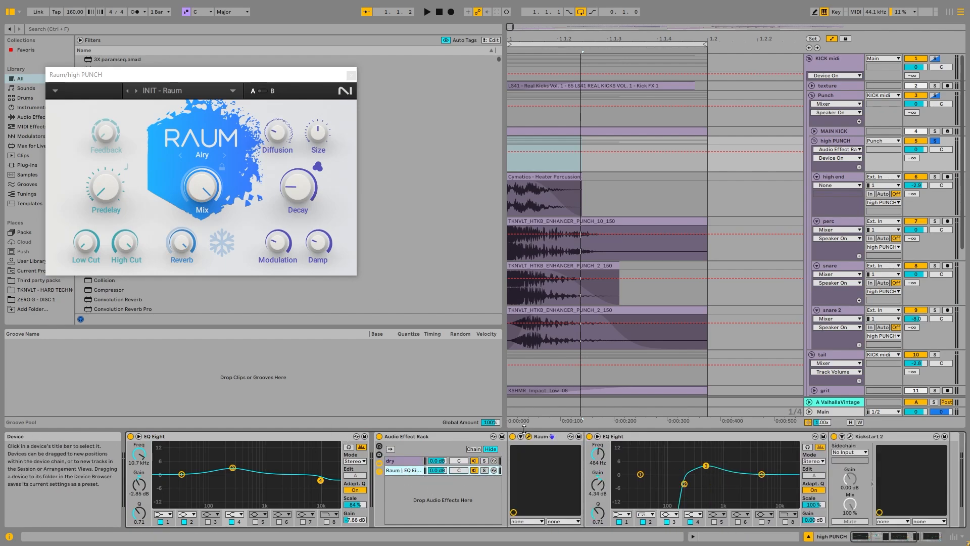
# Check the Raum chain's EQ Eight and Kickstart 2, and view Raum's settings once more before closing them
pyautogui.click(642, 437)
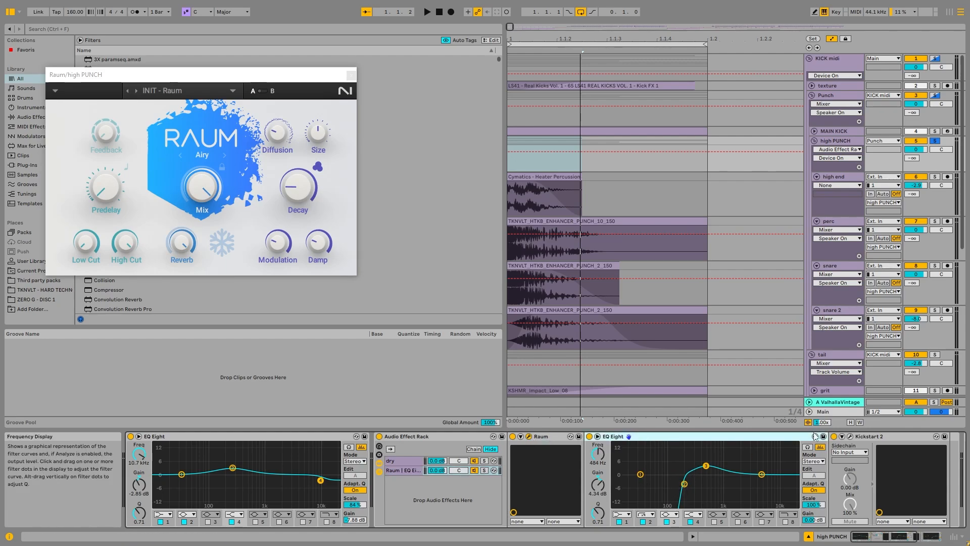
pyautogui.click(850, 437)
pyautogui.click(348, 83)
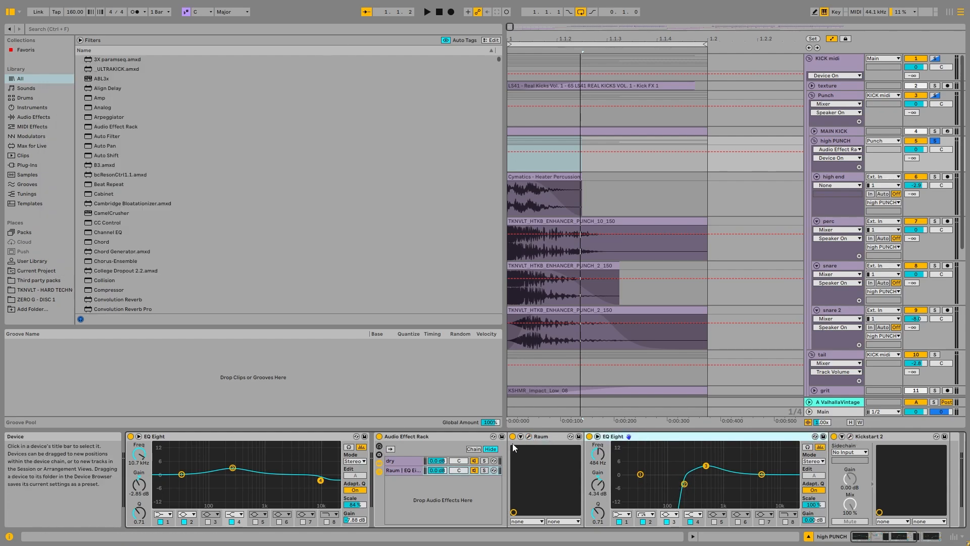
pyautogui.click(529, 436)
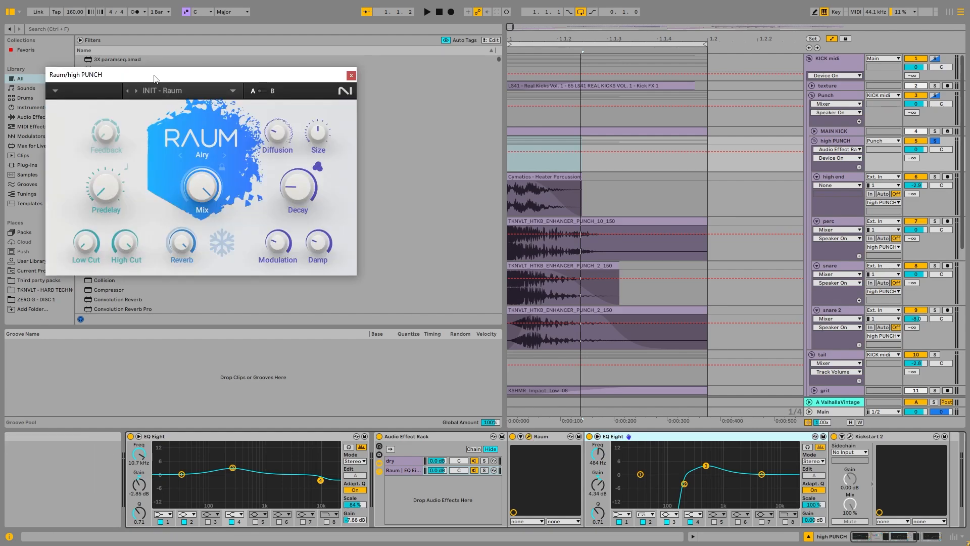
pyautogui.click(351, 76)
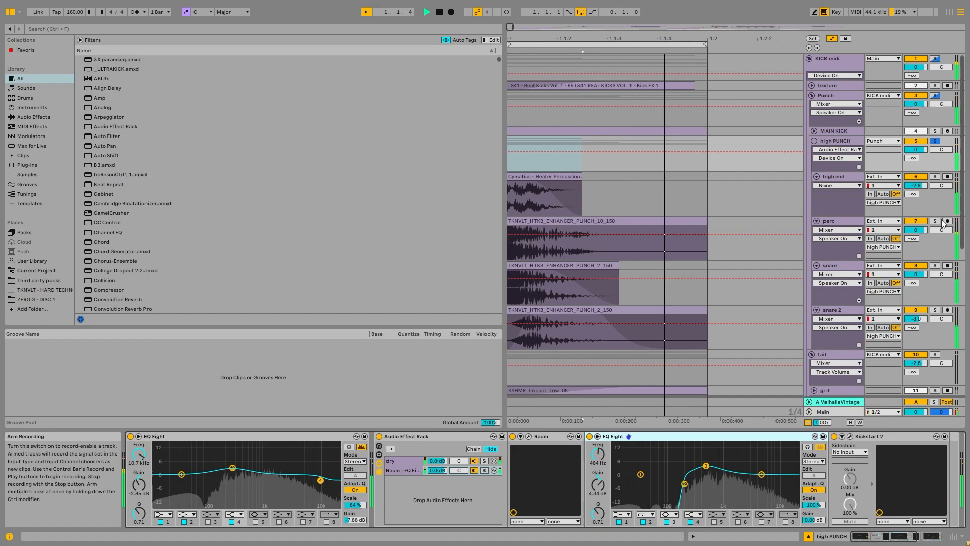
# Play the high PUNCH group with its complete effect chain
pyautogui.click(835, 141)
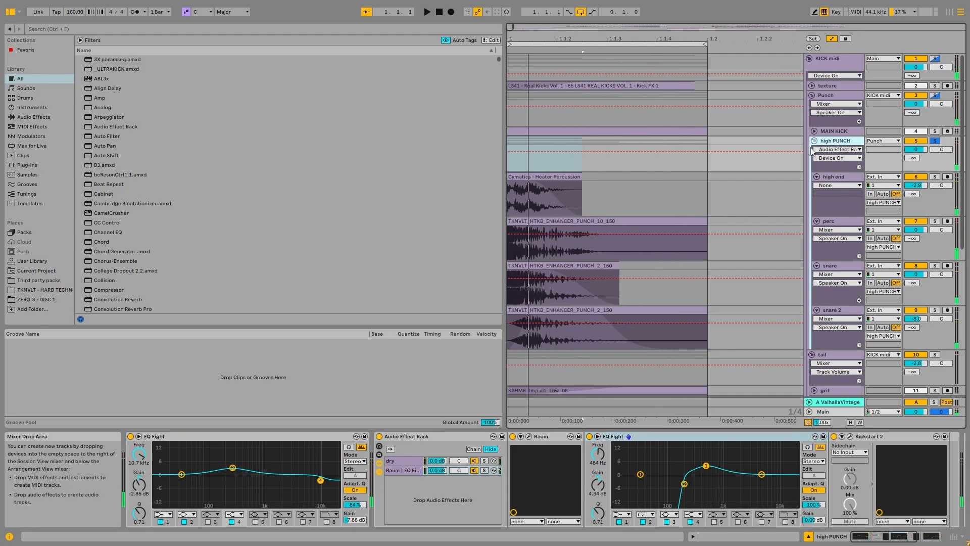
pyautogui.press('space')
pyautogui.press('space')
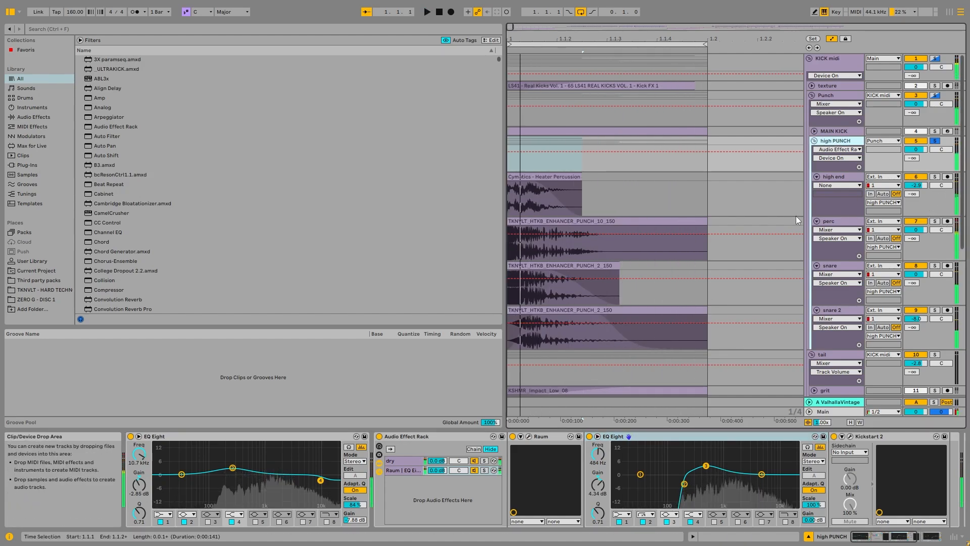
# Open the high end track's Cymatics - Heater Percussion 31 clip and reset its pitch to 0 semitones
pyautogui.click(832, 179)
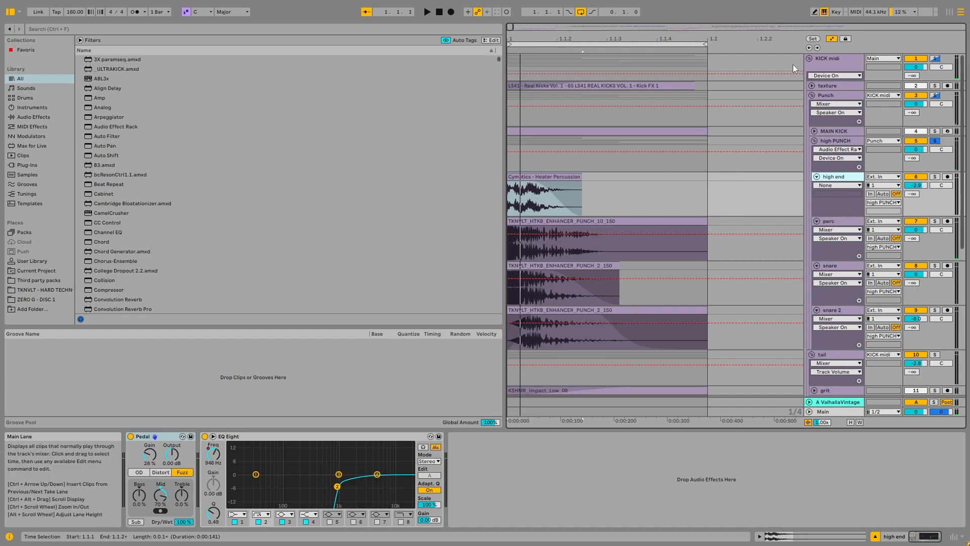
pyautogui.doubleClick(541, 173)
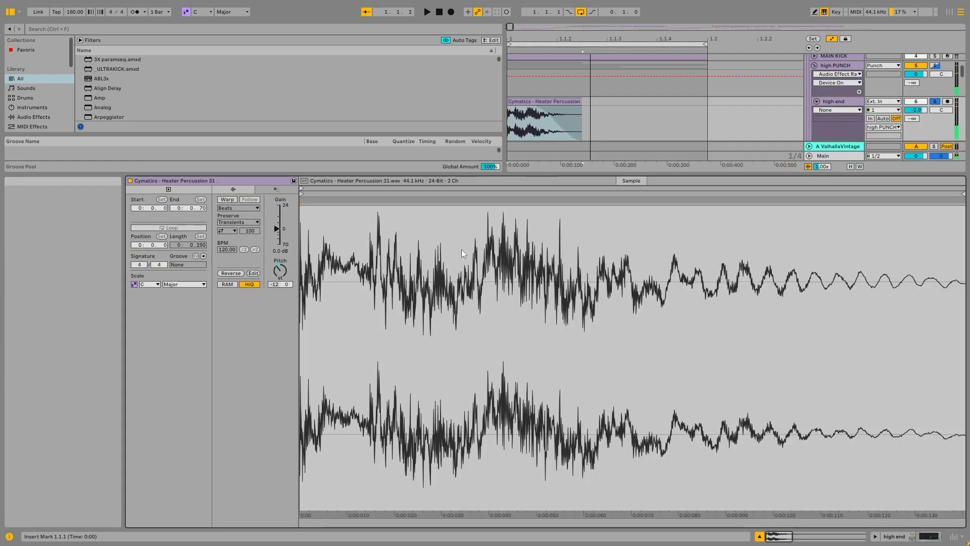
pyautogui.doubleClick(279, 271)
# Compare the high end track with and without its Pedal and EQ Eight during playback
pyautogui.doubleClick(839, 102)
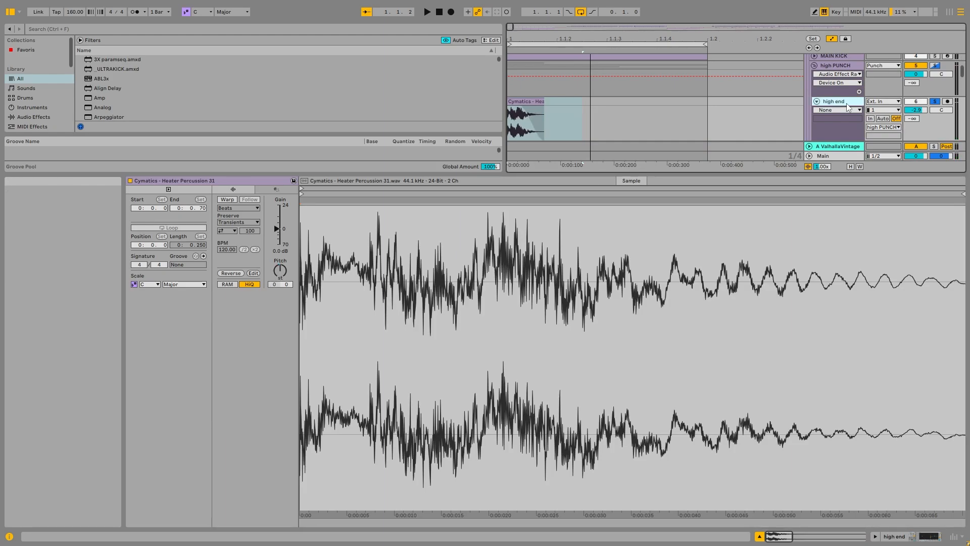
pyautogui.press('space')
pyautogui.click(205, 436)
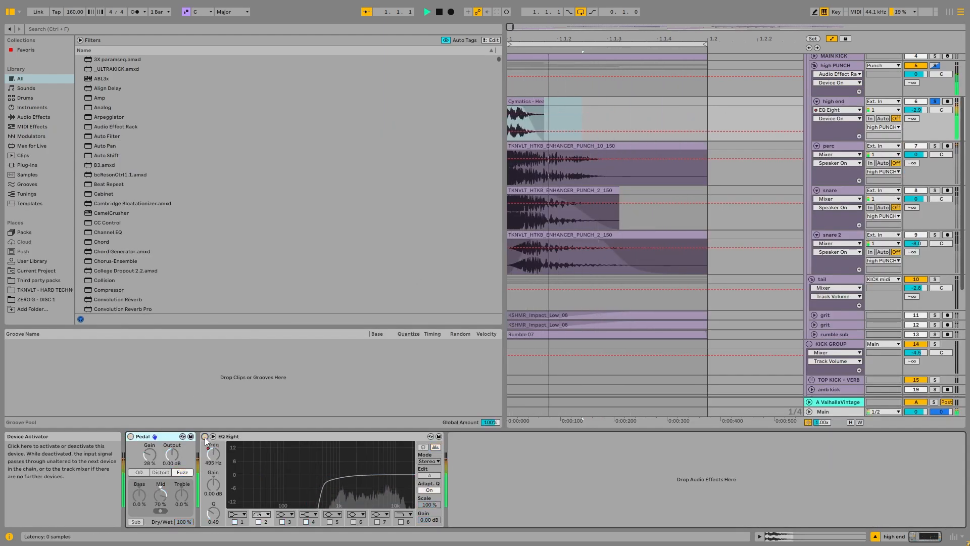
pyautogui.click(205, 437)
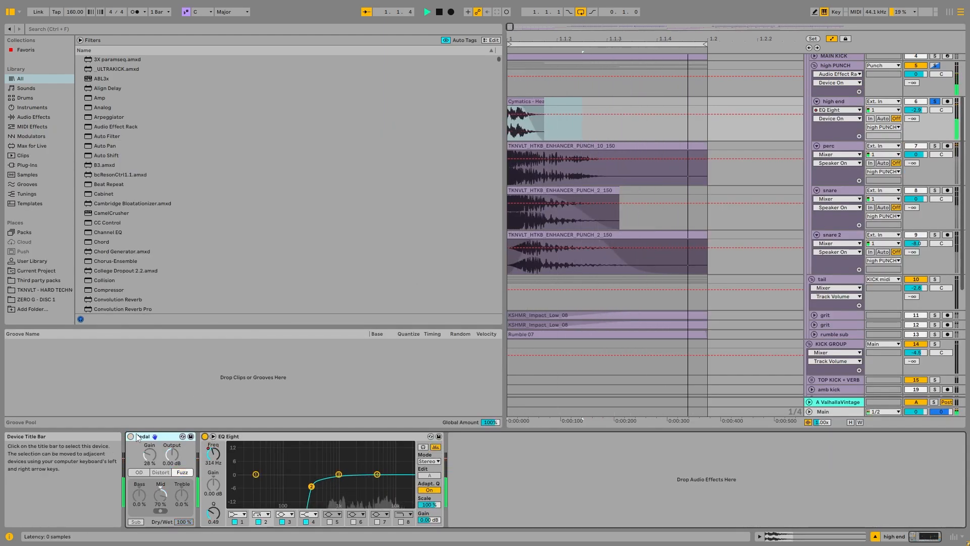
# Reopen the high end track's clip and lower its pitch to -25 semitones
pyautogui.click(528, 104)
pyautogui.press('space')
pyautogui.doubleClick(529, 103)
pyautogui.moveTo(279, 275); pyautogui.dragTo(279, 303)
pyautogui.press('space')
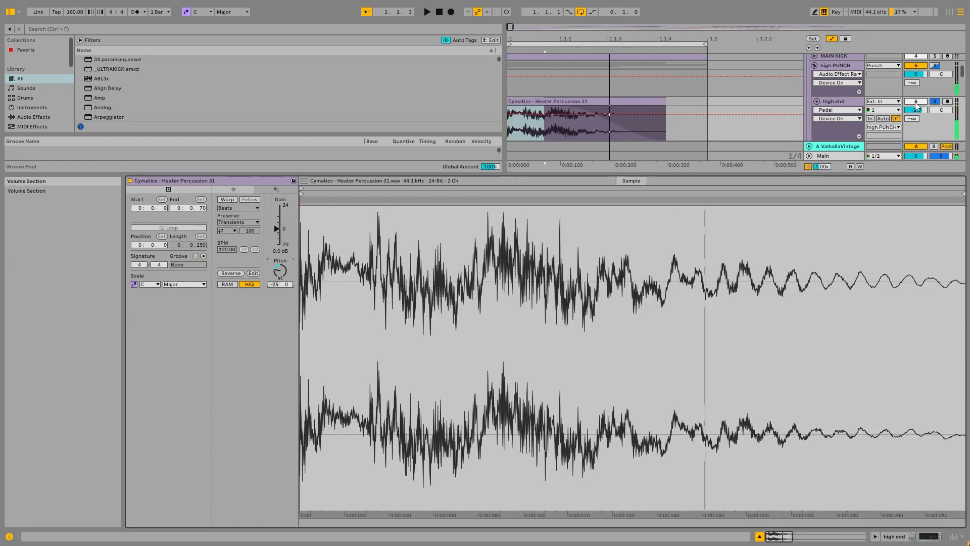
# Solo the high PUNCH group and raise the high end clip's pitch to -13 semitones while auditioning it
pyautogui.click(934, 66)
pyautogui.press('space')
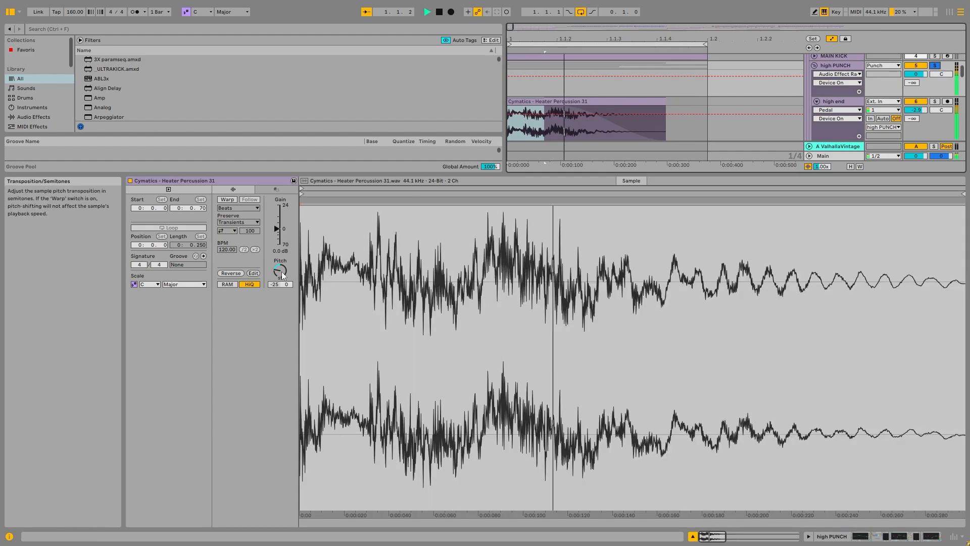
pyautogui.moveTo(281, 271); pyautogui.dragTo(282, 247)
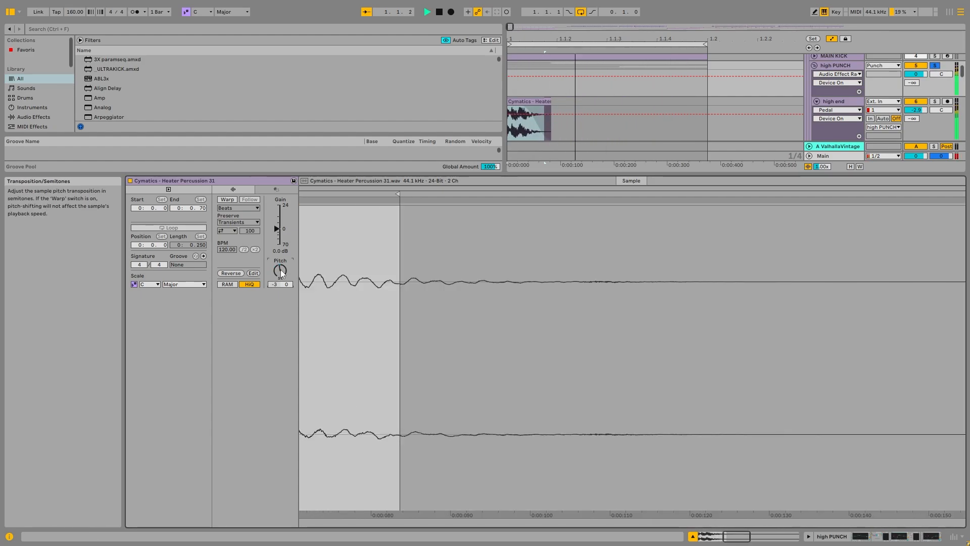
pyautogui.press('space')
pyautogui.hotkey('ctrl', 'z')
pyautogui.hotkey('ctrl', 'y')
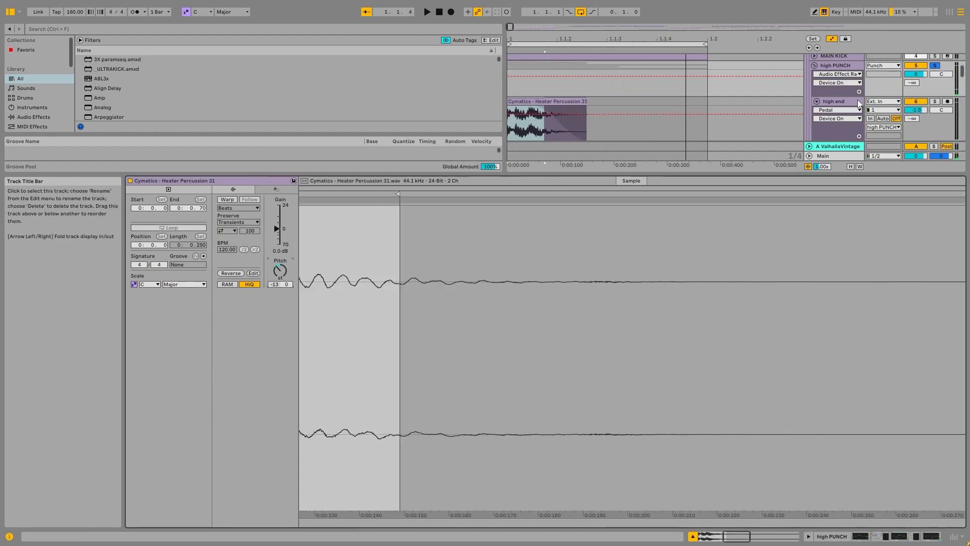
# Display the frequency automation of filter 2 in the high end track's EQ Eight and watch it during playback
pyautogui.click(585, 140)
pyautogui.click(578, 102)
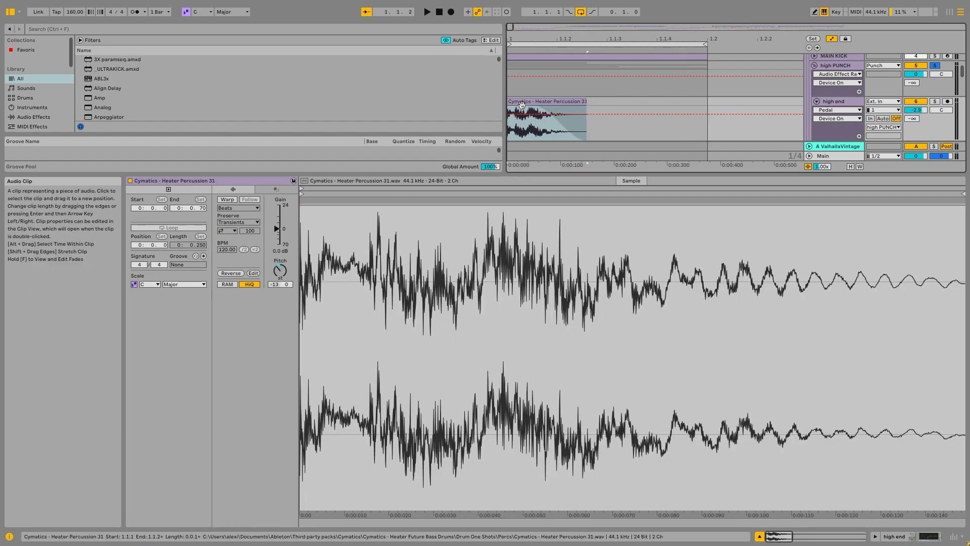
pyautogui.click(838, 98)
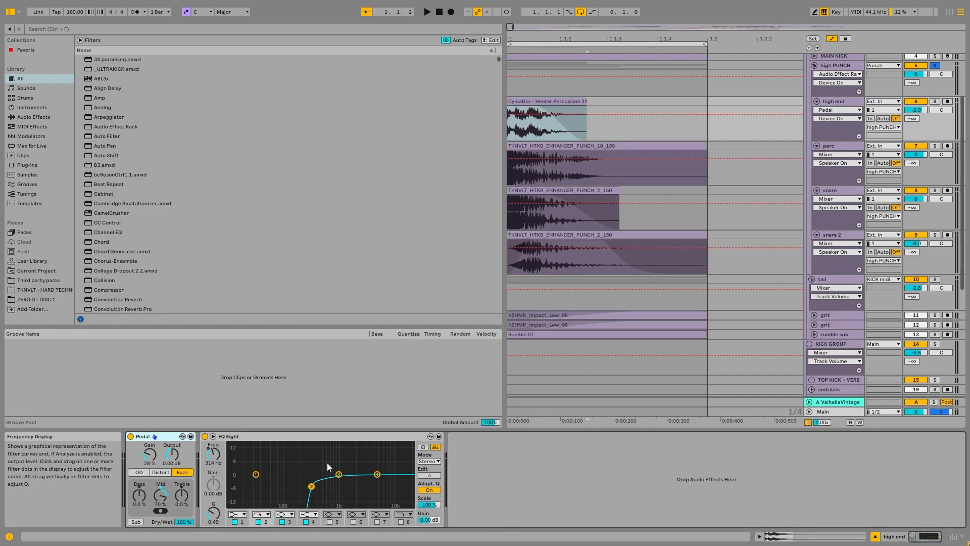
pyautogui.rightClick(213, 457)
pyautogui.click(237, 370)
pyautogui.press('space')
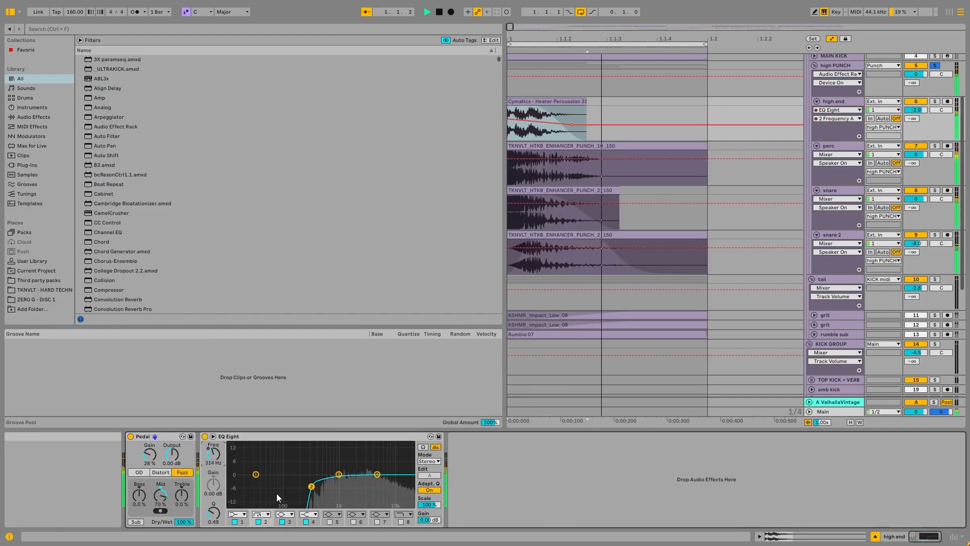
pyautogui.press('space')
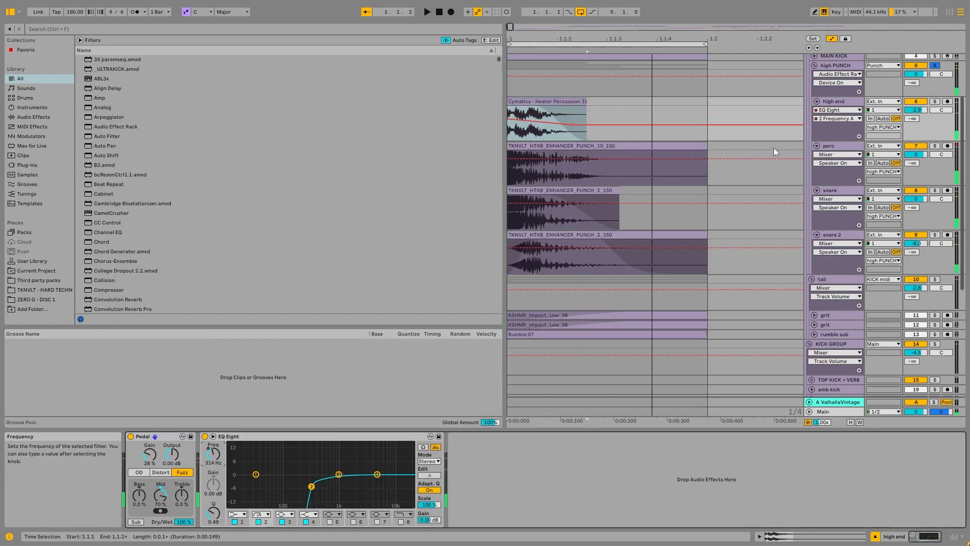
# Solo the perc track and inspect its TKNVLT_HTKB_ENHANCER_PUNCH_10_150 clip and its EQ Eight
pyautogui.click(585, 160)
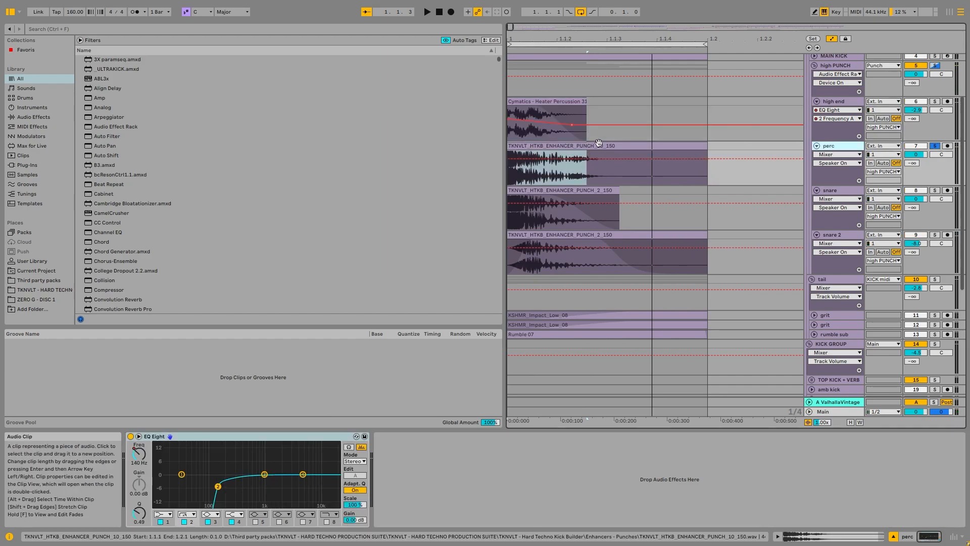
pyautogui.doubleClick(599, 145)
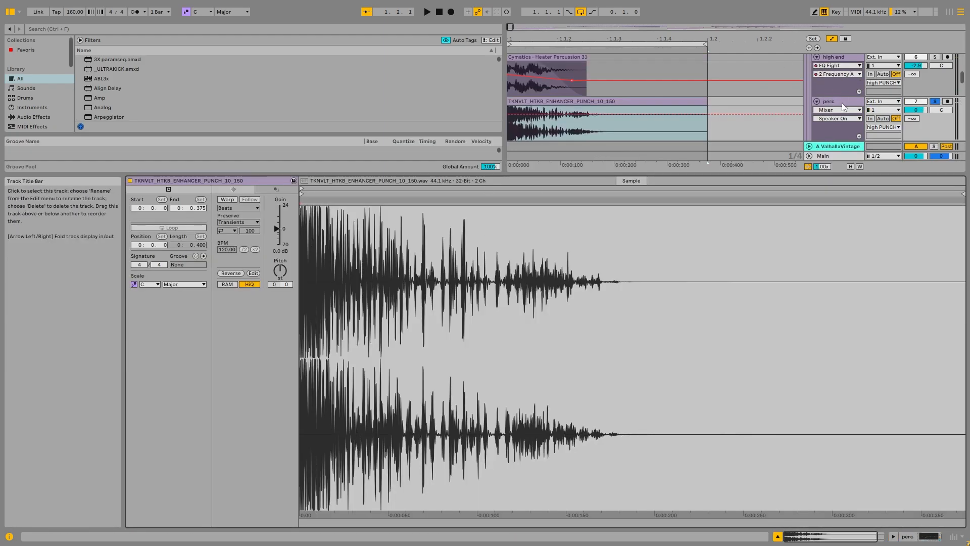
pyautogui.click(842, 102)
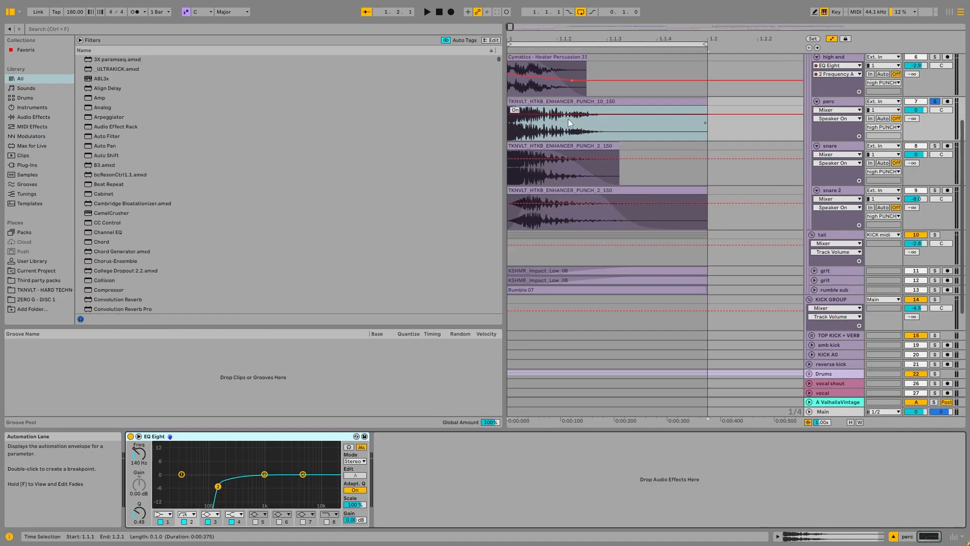
# Open the snare track's TKNVLT_HTKB_ENHANCER_PUNCH_2_150 clip, then solo the snare track and play it
pyautogui.doubleClick(583, 147)
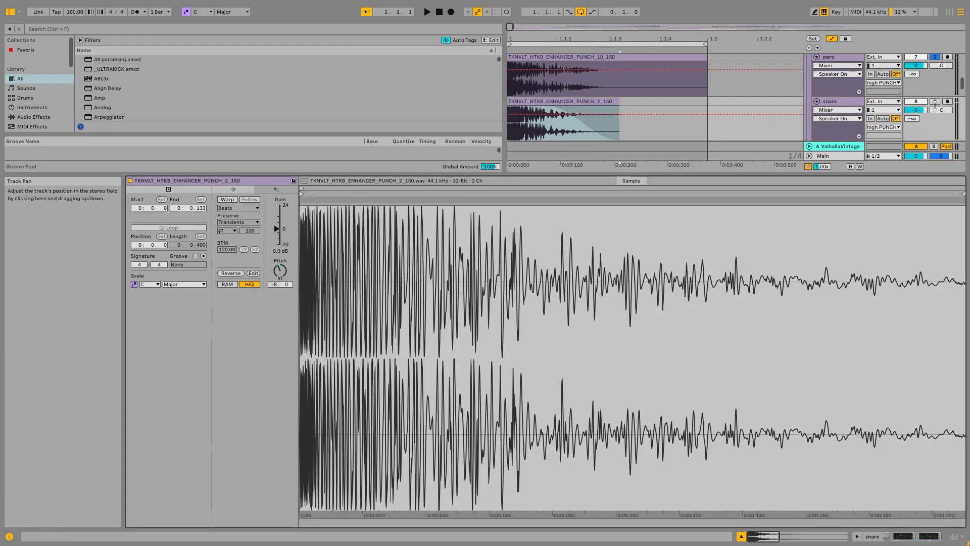
pyautogui.click(935, 102)
pyautogui.press('space')
pyautogui.click(854, 102)
# Solo the snare 2 track during playback and inspect its clip and effect chain
pyautogui.click(935, 146)
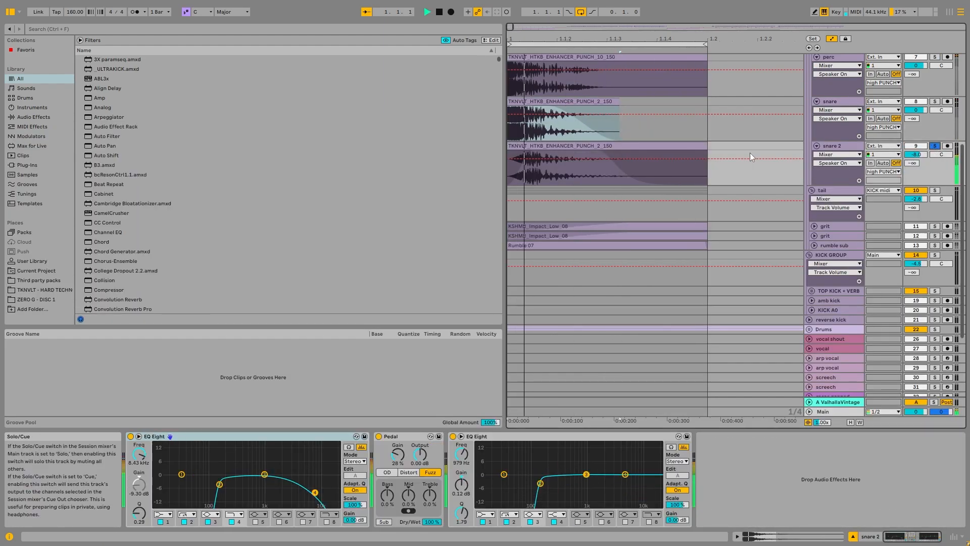
pyautogui.press('space')
pyautogui.click(597, 146)
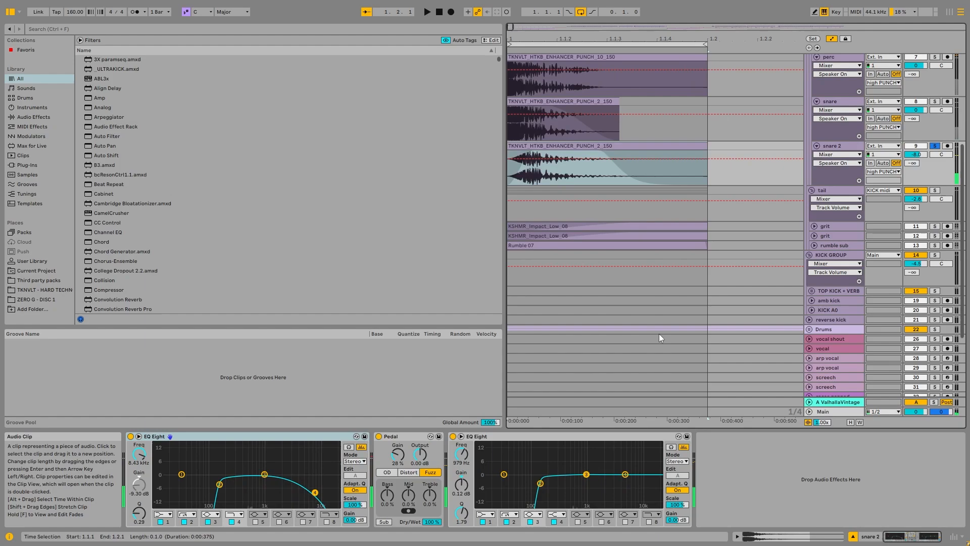
pyautogui.doubleClick(597, 145)
pyautogui.click(853, 102)
# Solo the high PUNCH group and play all of its layers together
pyautogui.scroll(2, 875, 119)
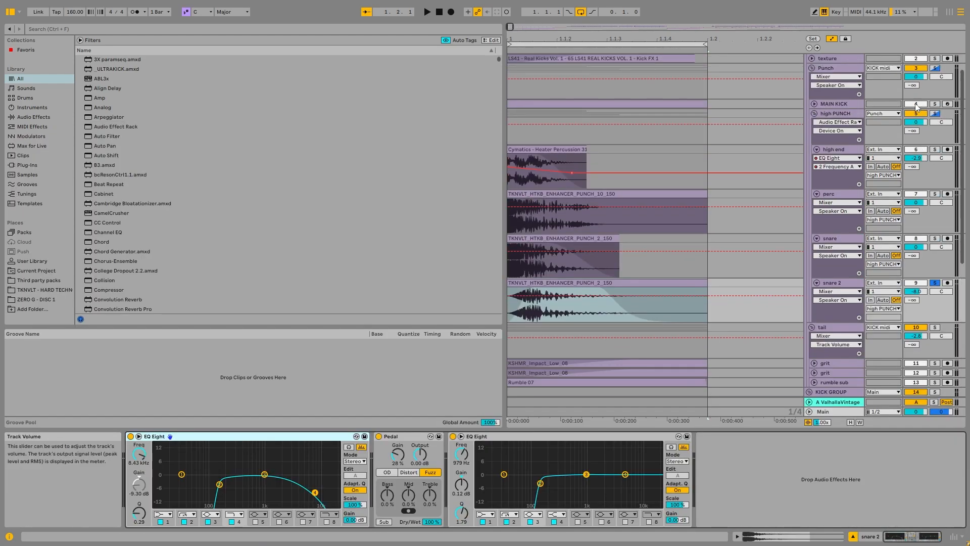
pyautogui.click(935, 114)
pyautogui.press('space')
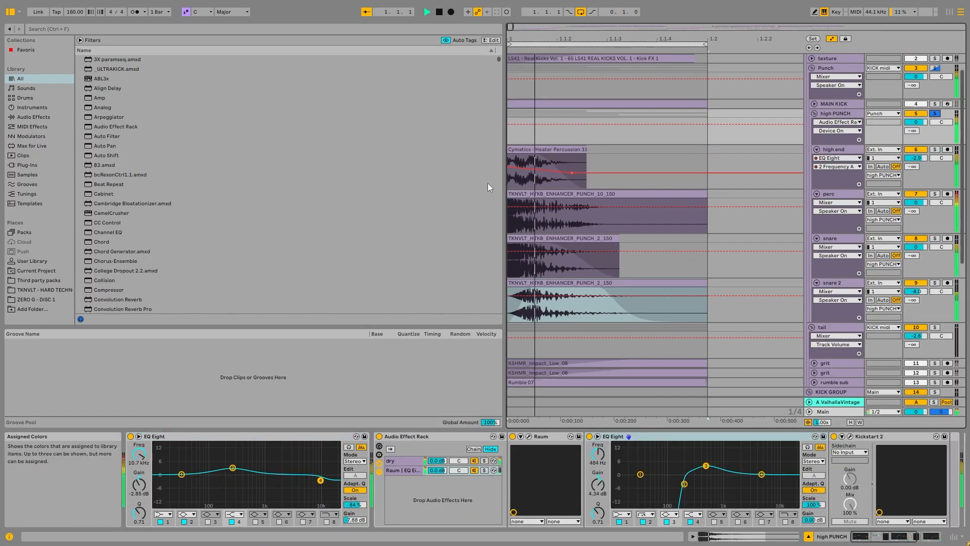
pyautogui.press('space')
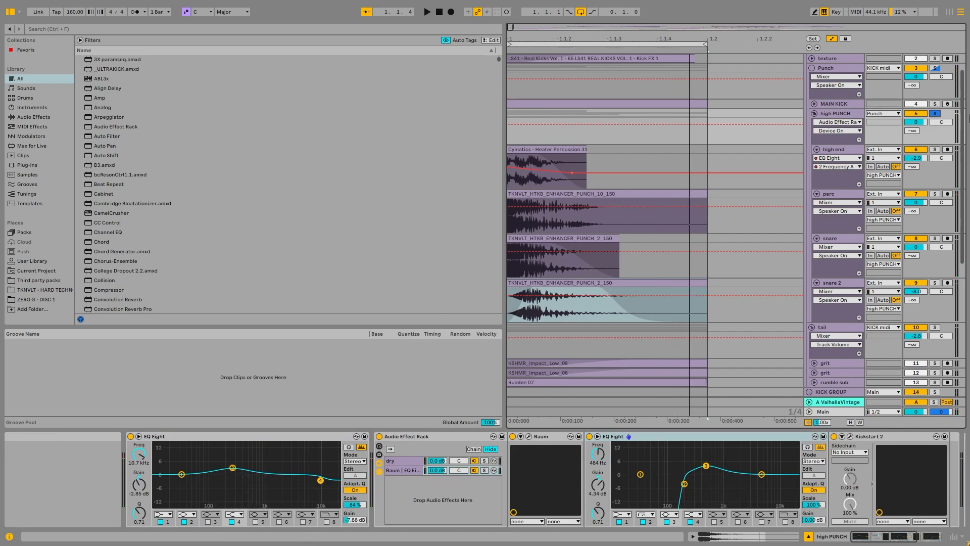
# Solo the Punch group and play it while muting and unmuting the high PUNCH group for comparison
pyautogui.click(837, 113)
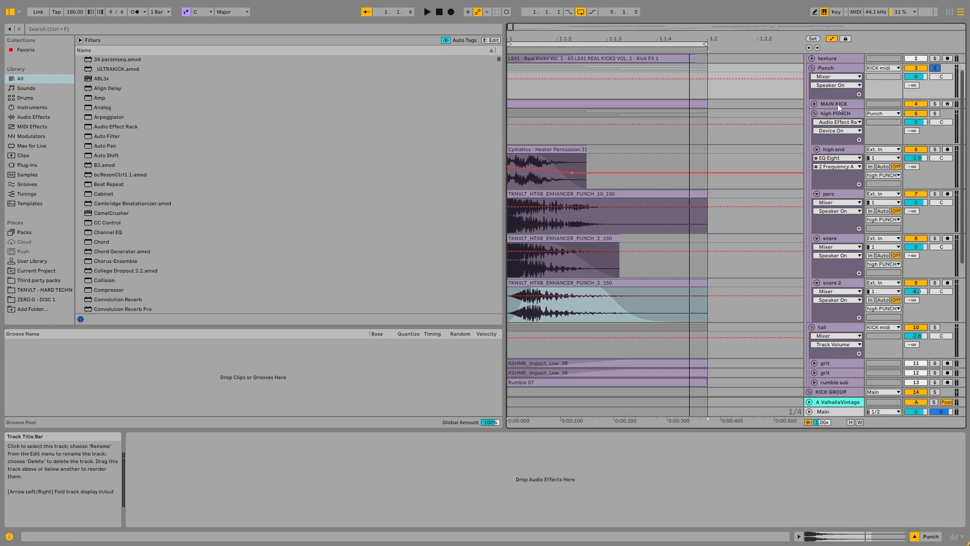
pyautogui.press('space')
pyautogui.click(915, 114)
pyautogui.click(922, 113)
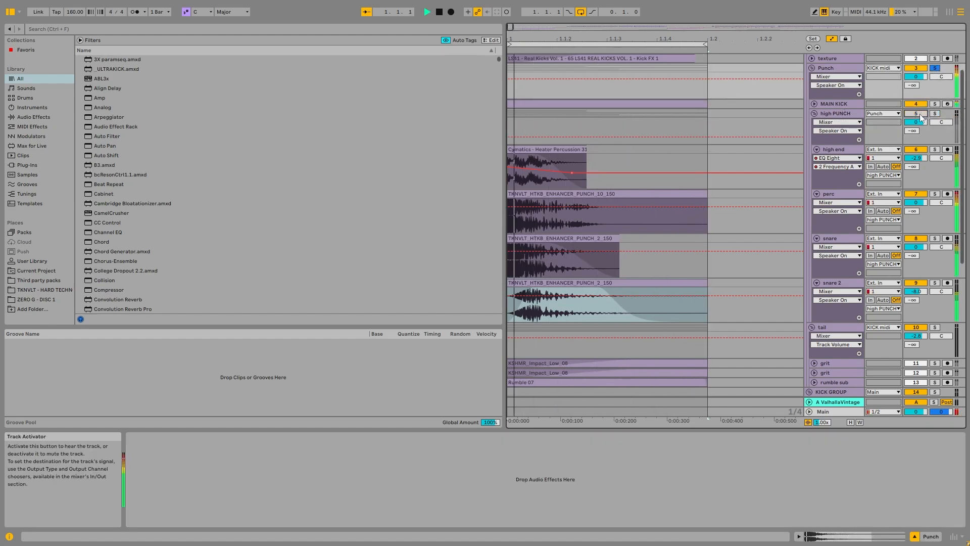
pyautogui.press('space')
# Collapse the high PUNCH group and its parent Punch group
pyautogui.click(838, 114)
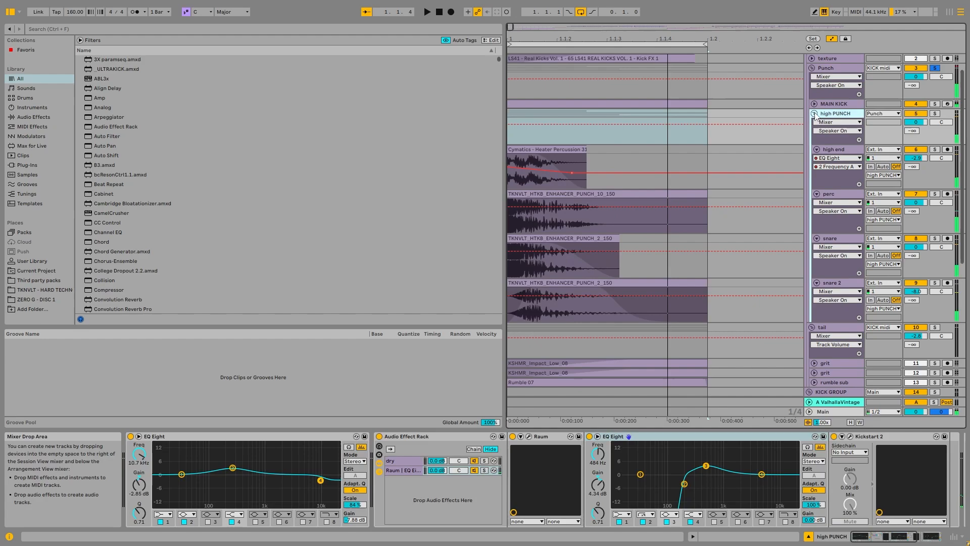
pyautogui.click(814, 113)
pyautogui.scroll(1, 836, 90)
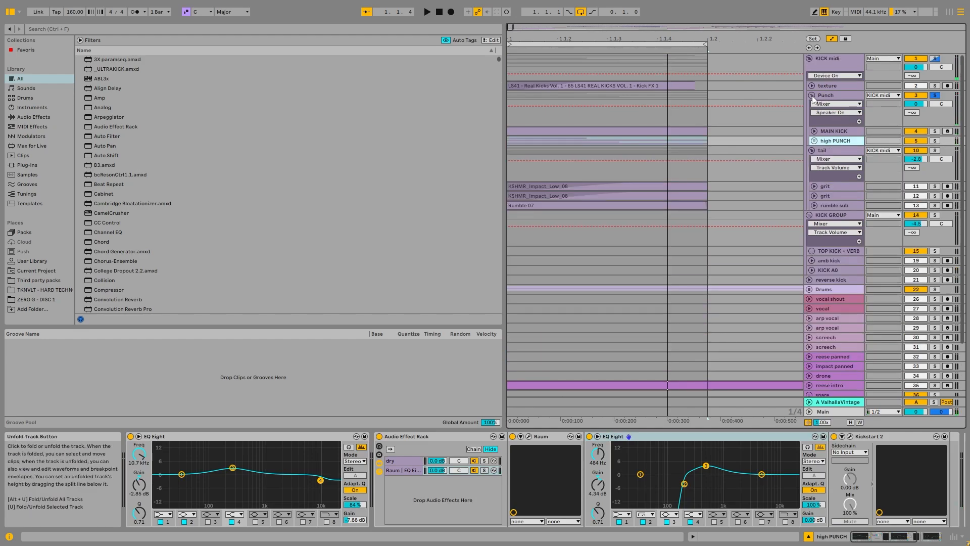
pyautogui.doubleClick(849, 96)
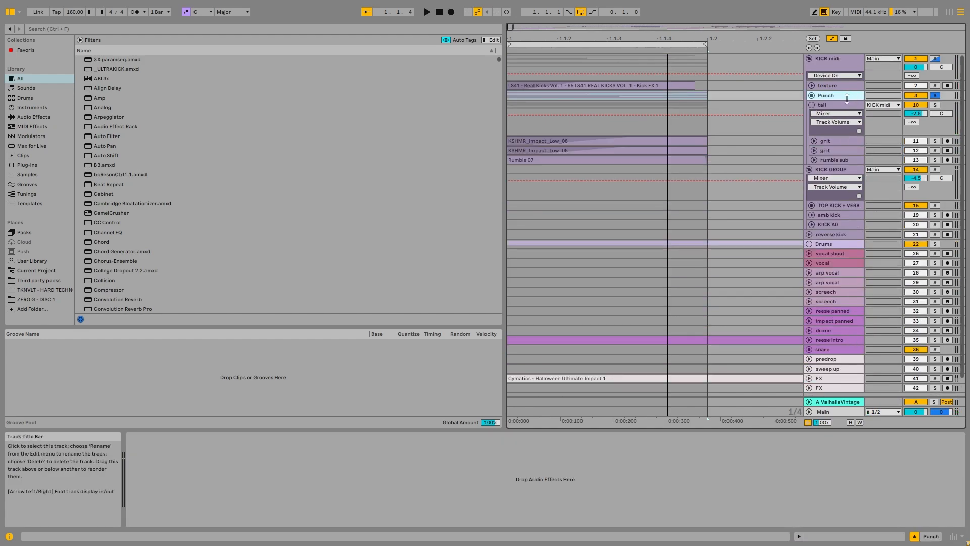
# Solo the tail group and listen to it on its own
pyautogui.click(834, 105)
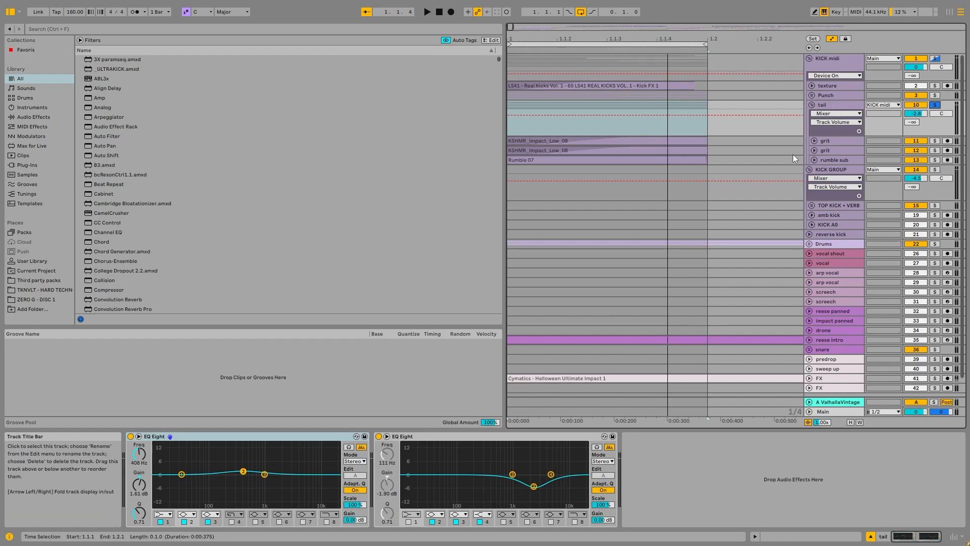
pyautogui.press('space')
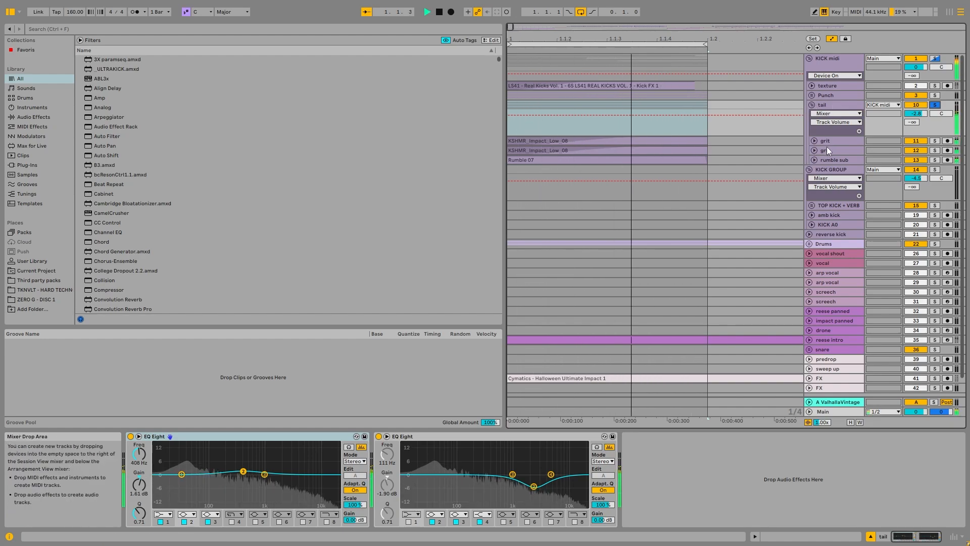
pyautogui.press('space')
# Unfold both grit tracks and the rumble sub track inside the tail group
pyautogui.click(814, 141)
pyautogui.click(818, 184)
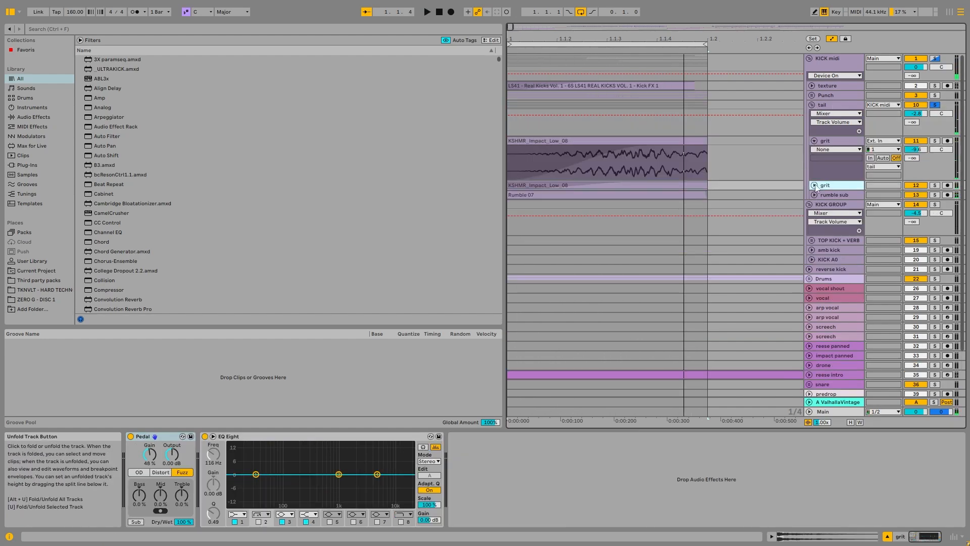
pyautogui.click(815, 185)
pyautogui.click(815, 230)
# Select the Rumble 07 clip and play the rumble sub track soloed
pyautogui.click(601, 235)
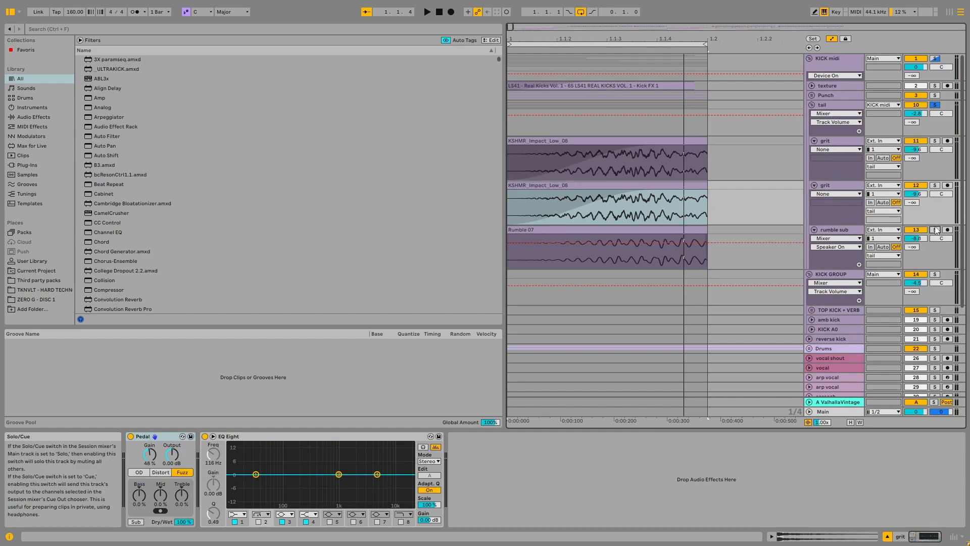
pyautogui.click(601, 235)
pyautogui.press('space')
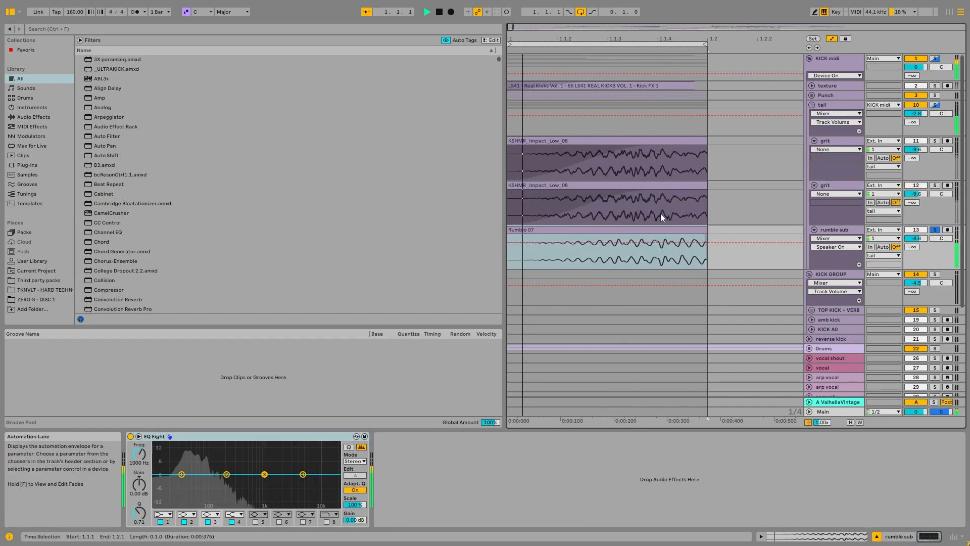
pyautogui.press('space')
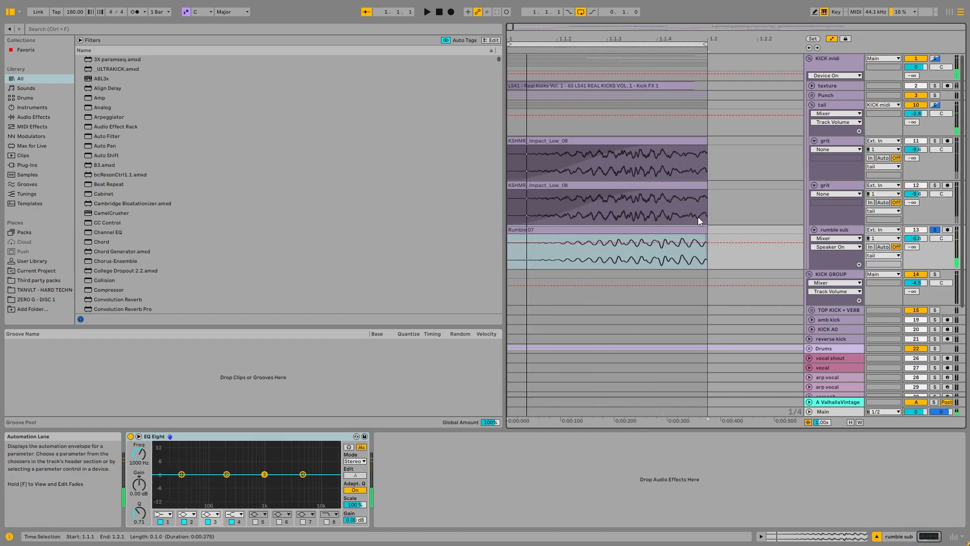
# Try a low-pass at 79.1 Hz on filter 2 of the rumble sub's EQ Eight during playback, then switch filter 2 off
pyautogui.click(847, 230)
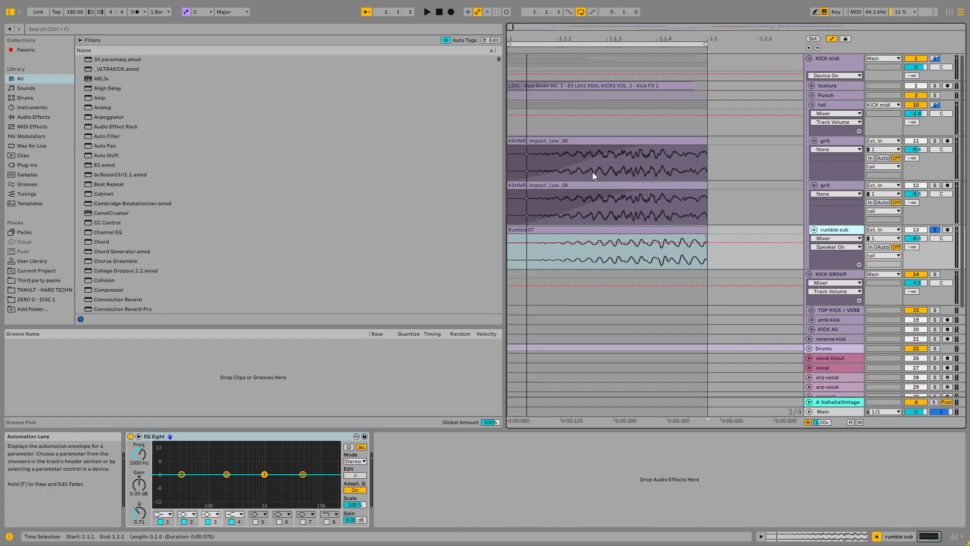
pyautogui.click(192, 514)
pyautogui.click(183, 507)
pyautogui.moveTo(226, 474); pyautogui.dragTo(205, 484)
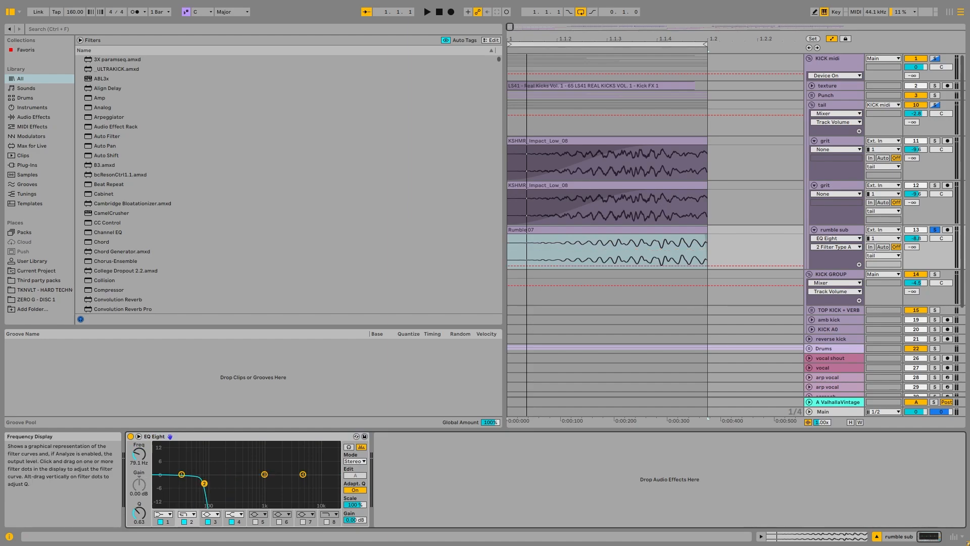
pyautogui.press('space')
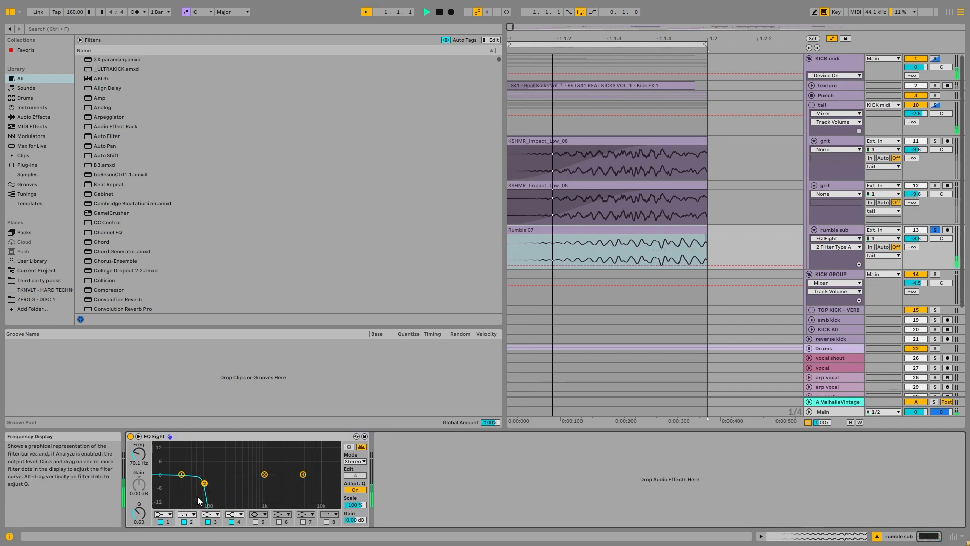
pyautogui.click(184, 522)
pyautogui.press('space')
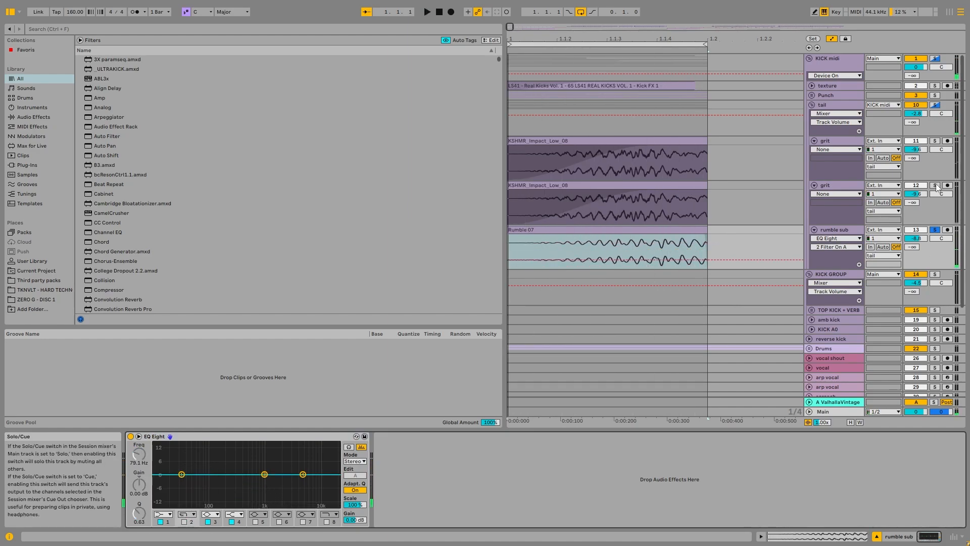
# Solo the second grit track and inspect its KSHMR_Impact_Low_08 clip
pyautogui.click(936, 186)
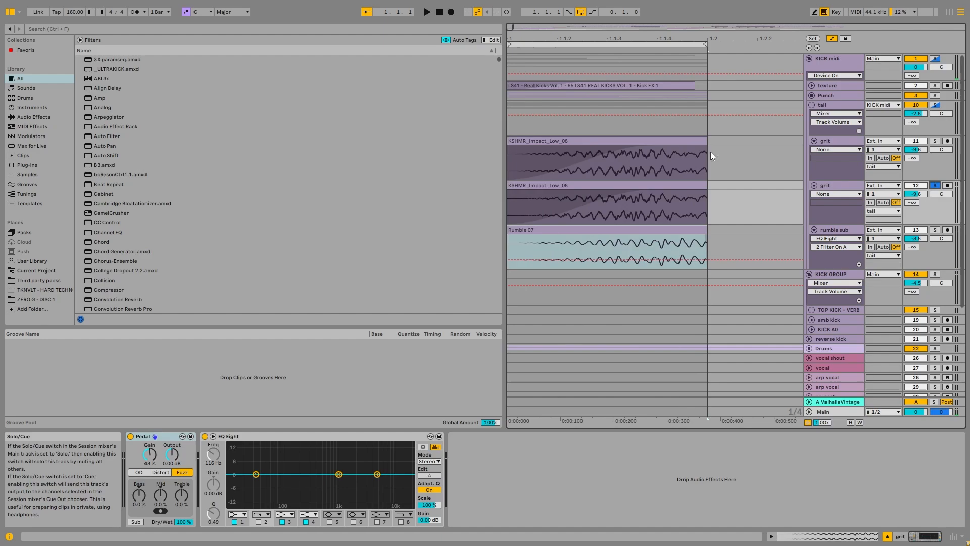
pyautogui.doubleClick(578, 185)
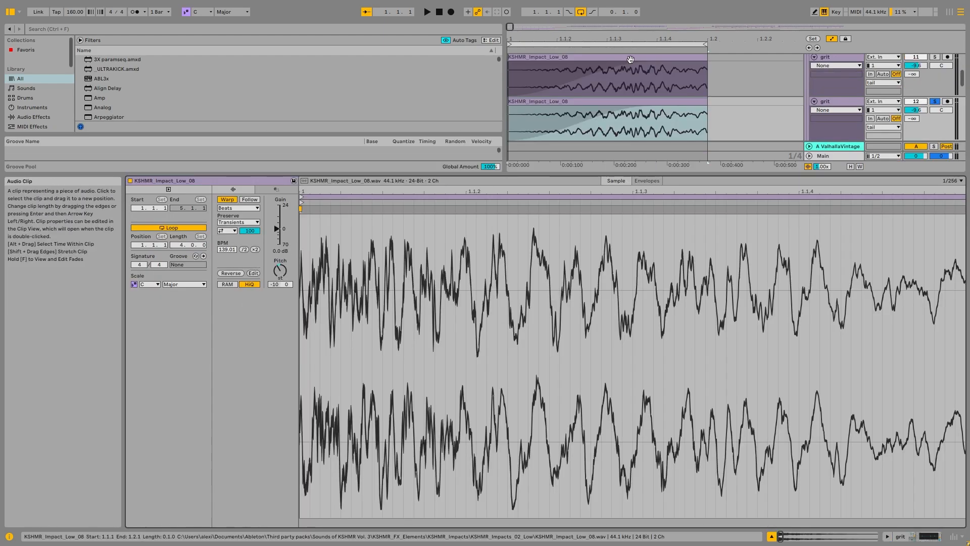
pyautogui.scroll(2, 854, 113)
# Solo the first grit track and play it while bypassing and re-enabling its Pedal effect
pyautogui.click(854, 113)
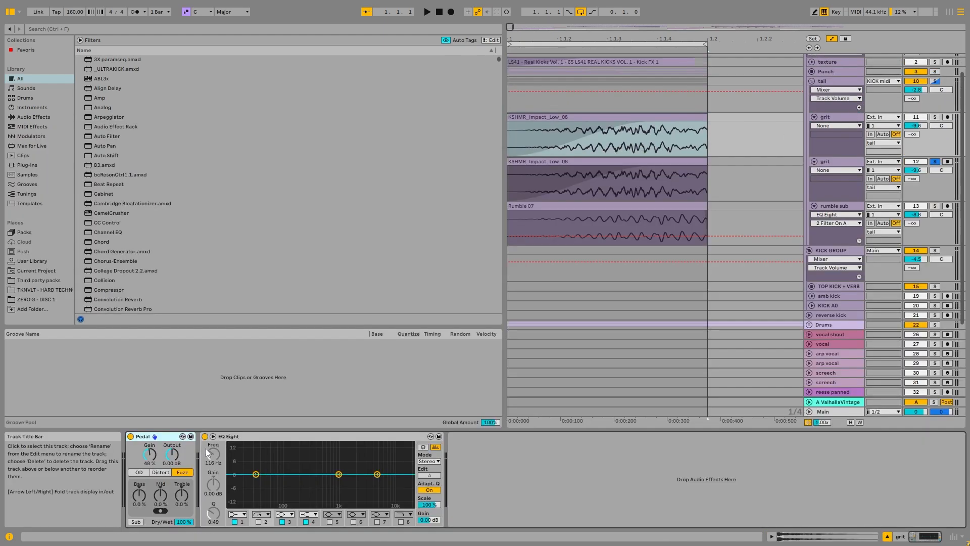
pyautogui.click(935, 117)
pyautogui.press('space')
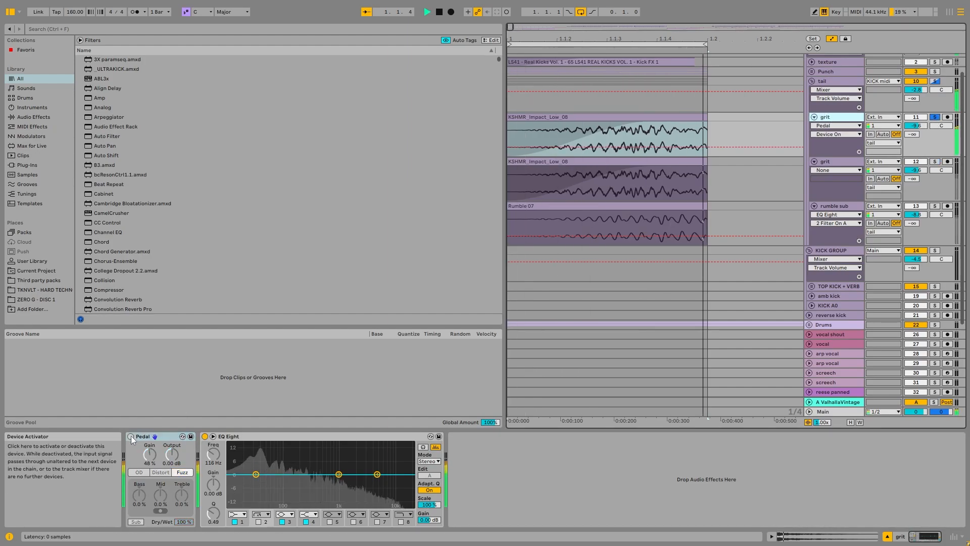
pyautogui.click(131, 436)
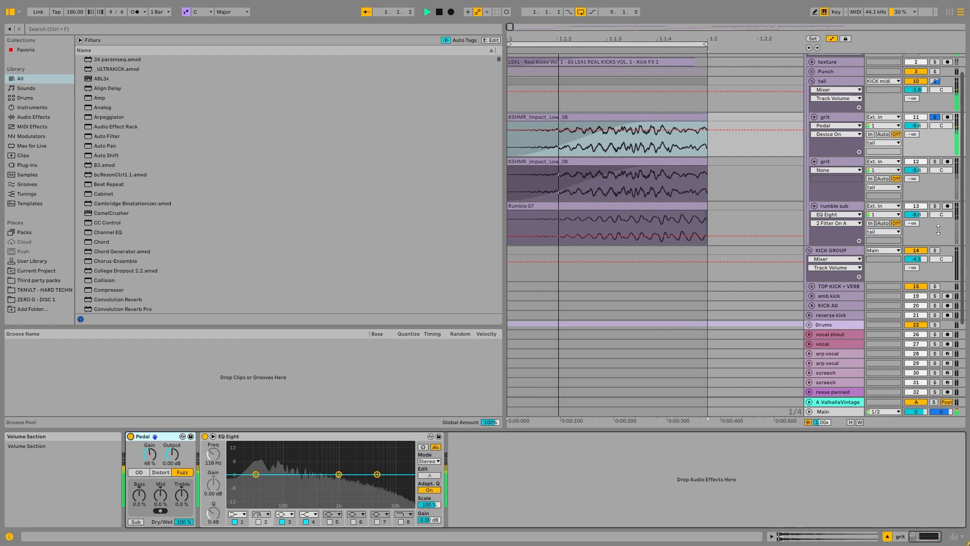
# Solo the second grit track during playback and compare it with its Pedal off and on
pyautogui.click(842, 162)
pyautogui.press('s')
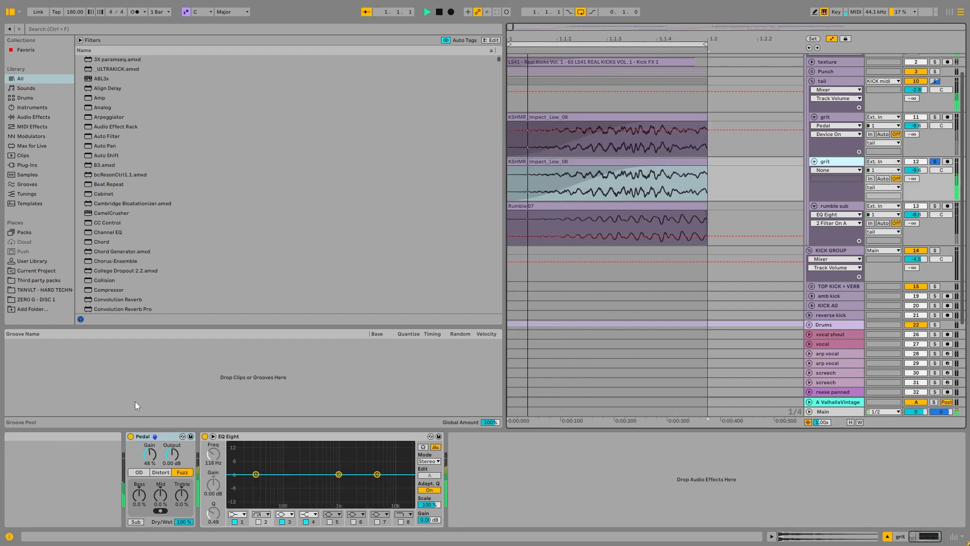
pyautogui.click(131, 436)
pyautogui.click(131, 436)
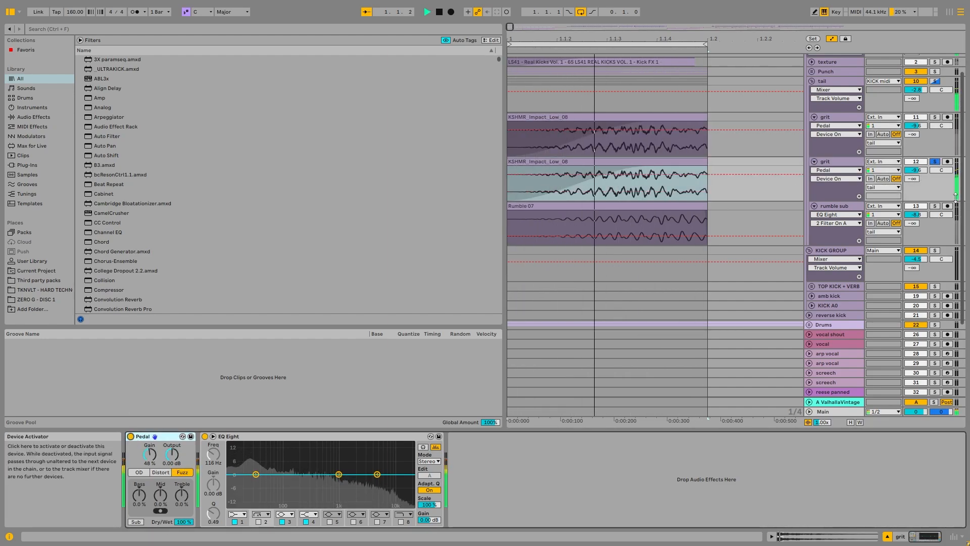
# Audition both grit tracks soloed together and inspect the second one's EQ Eight in the enlarged frequency display
pyautogui.keyDown('ctrl'); pyautogui.click(935, 117); pyautogui.keyUp('ctrl')
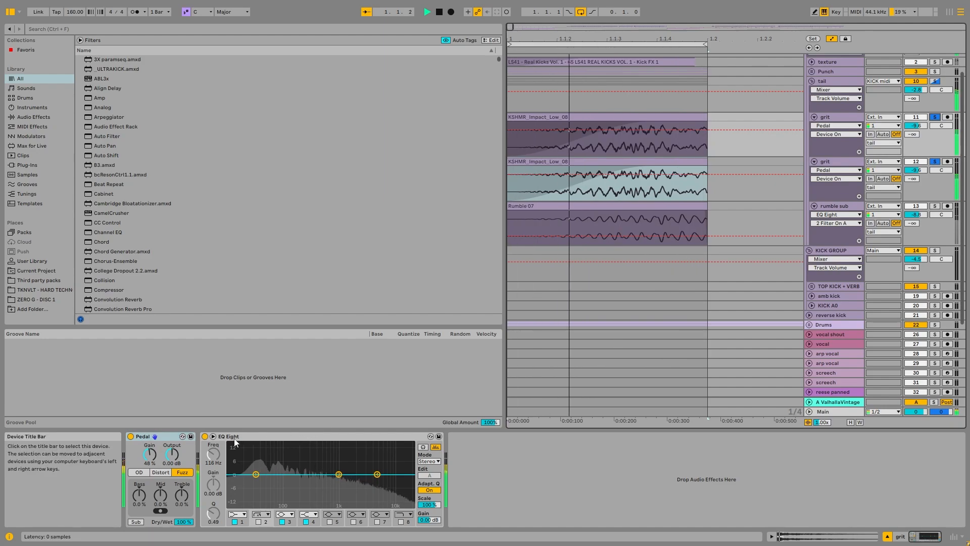
pyautogui.click(935, 162)
pyautogui.keyDown('ctrl'); pyautogui.click(935, 162); pyautogui.keyUp('ctrl')
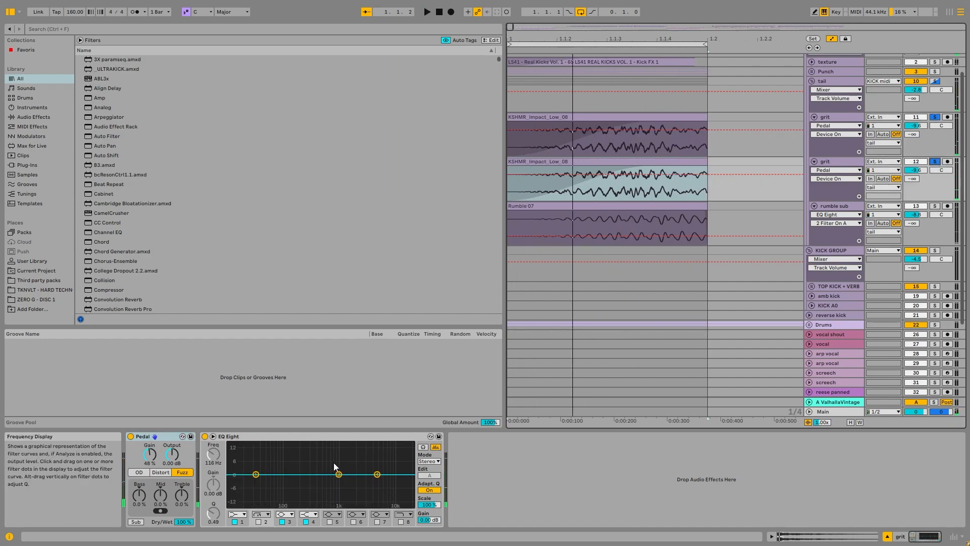
pyautogui.doubleClick(305, 460)
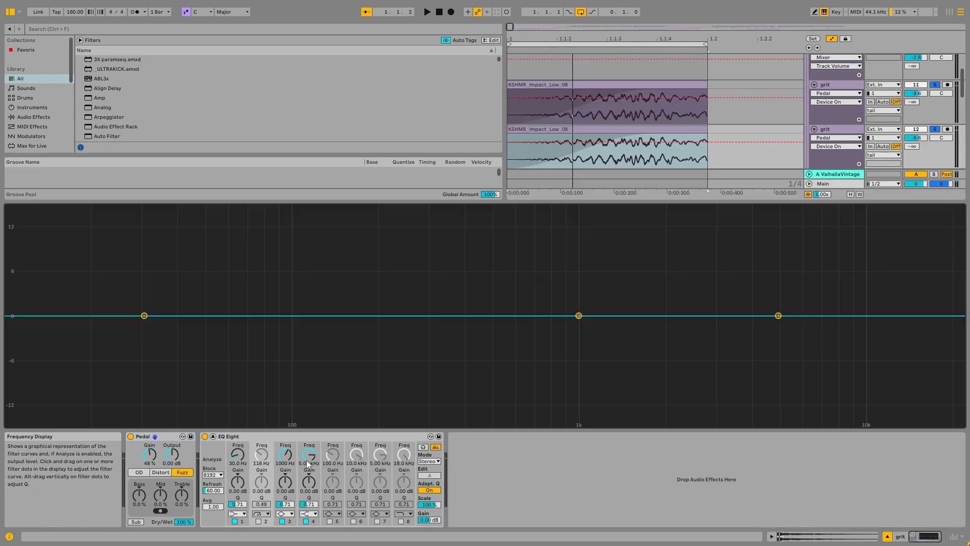
pyautogui.doubleClick(380, 248)
# Solo the whole tail group again and play its grit and rumble sub layers together
pyautogui.scroll(3, 939, 124)
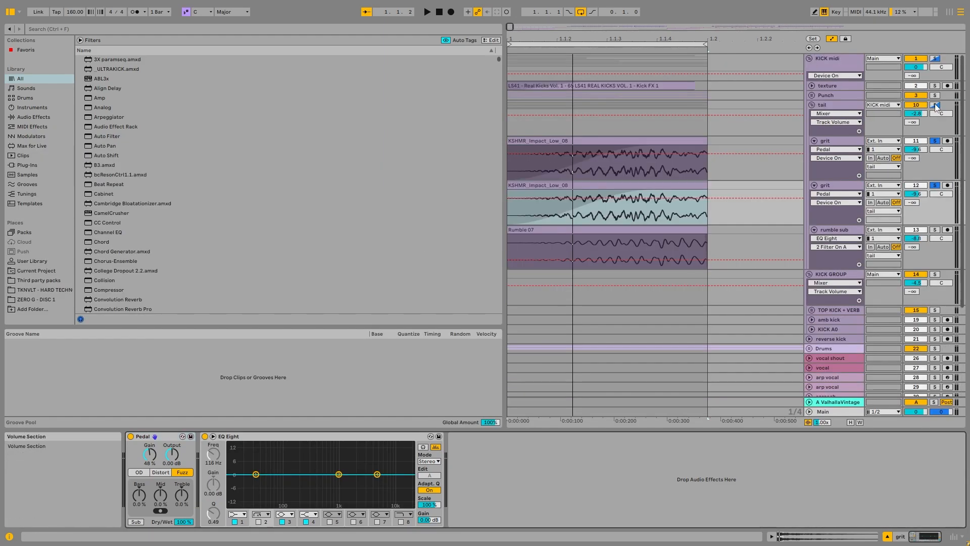
pyautogui.click(935, 104)
pyautogui.press('space')
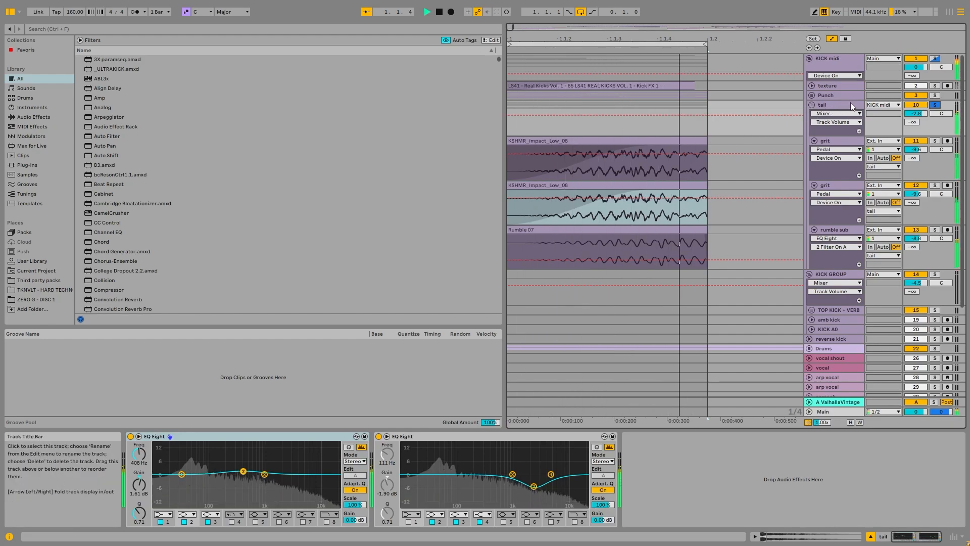
# Select the tail group and bypass its second EQ Eight during playback
pyautogui.click(835, 105)
pyautogui.press('space')
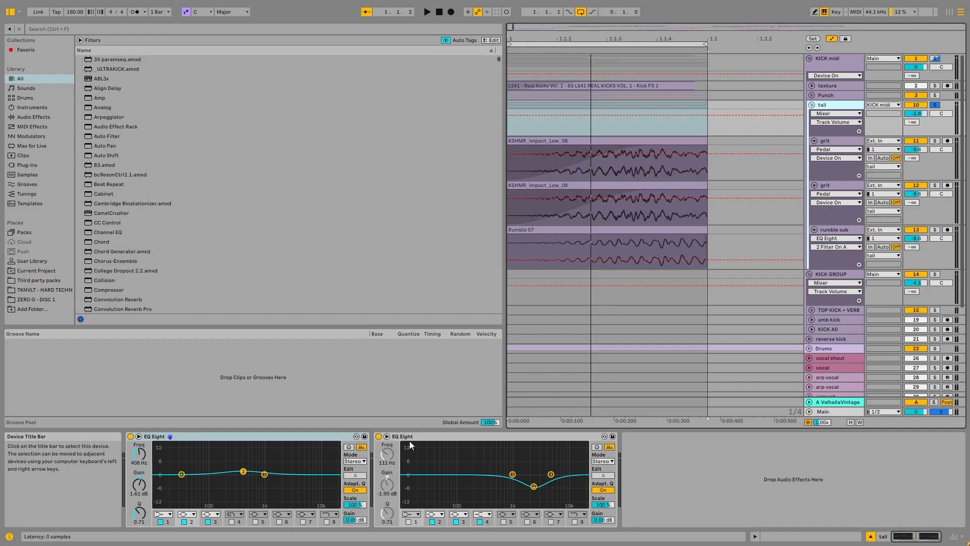
pyautogui.press('space')
pyautogui.click(379, 436)
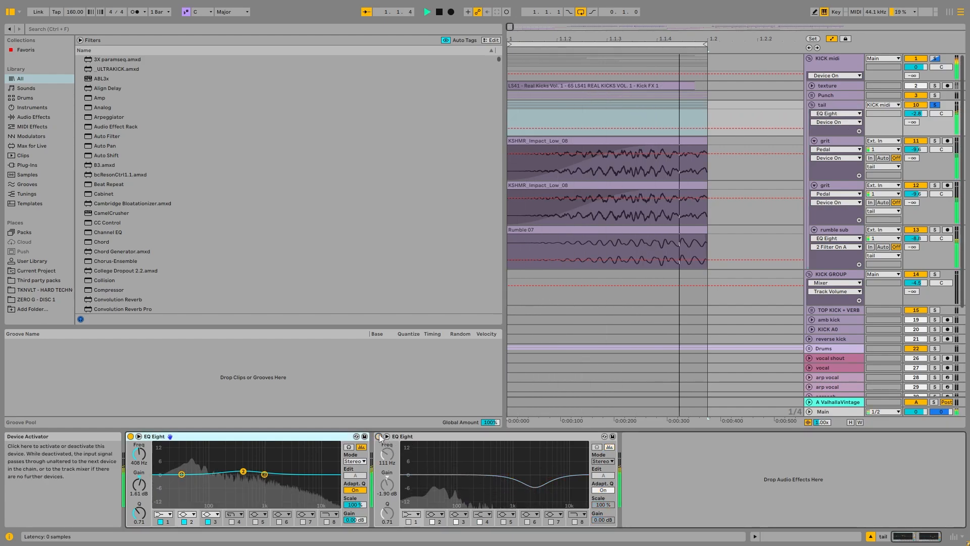
# Re-enable the tail group's second EQ Eight, and with playback stopped fold the two grit tracks and the rumble sub track
pyautogui.click(379, 437)
pyautogui.press('space')
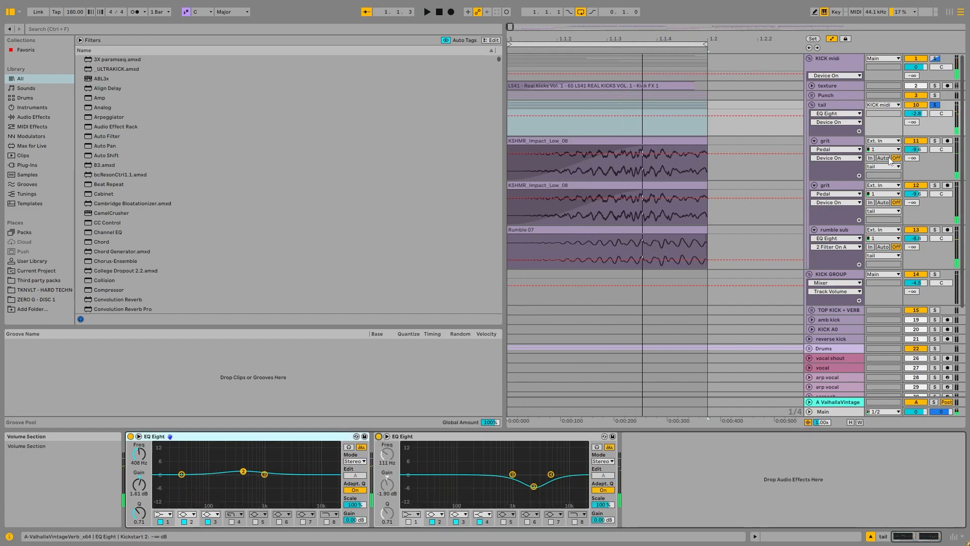
pyautogui.click(829, 141)
pyautogui.click(814, 140)
pyautogui.click(815, 150)
pyautogui.click(815, 160)
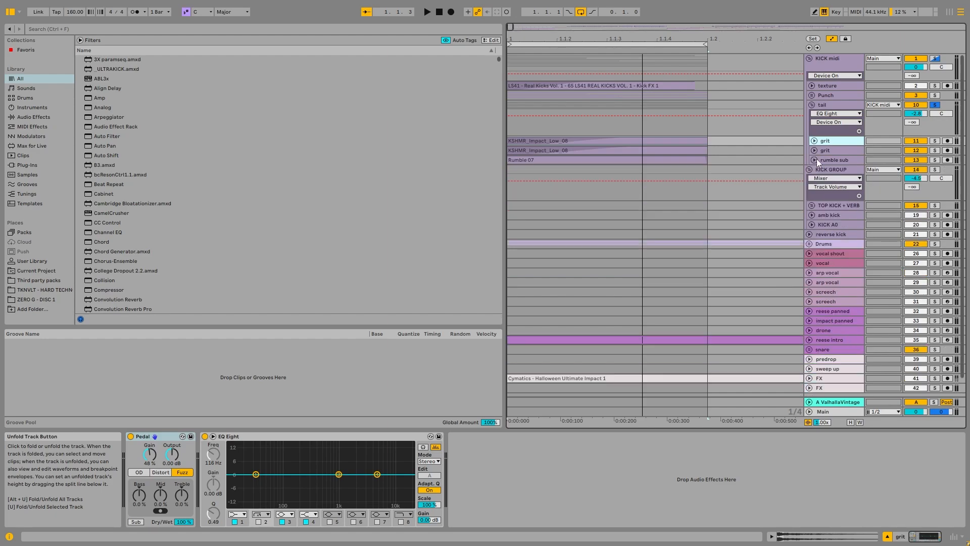
# Deactivate the texture track, solo the whole KICK midi group and play it without that layer
pyautogui.click(916, 86)
pyautogui.click(860, 62)
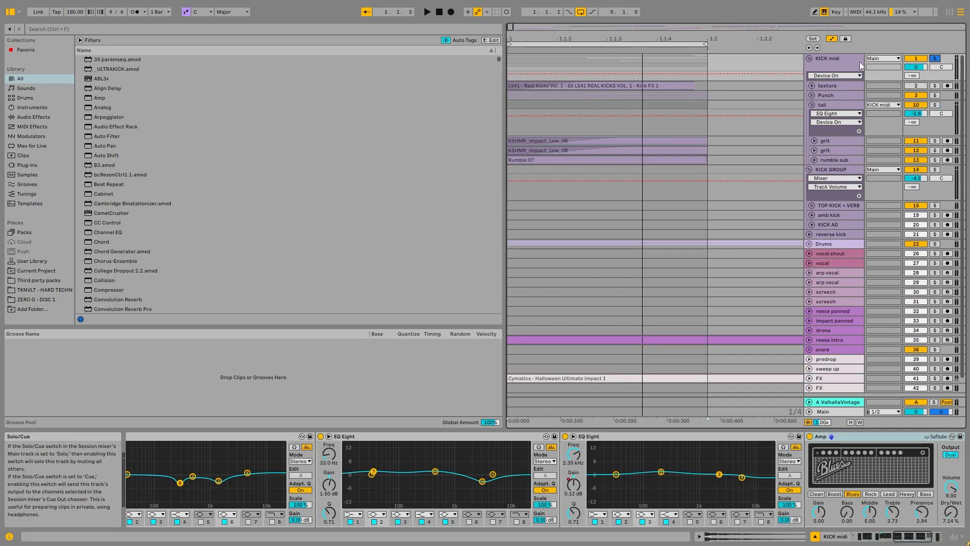
pyautogui.press('space')
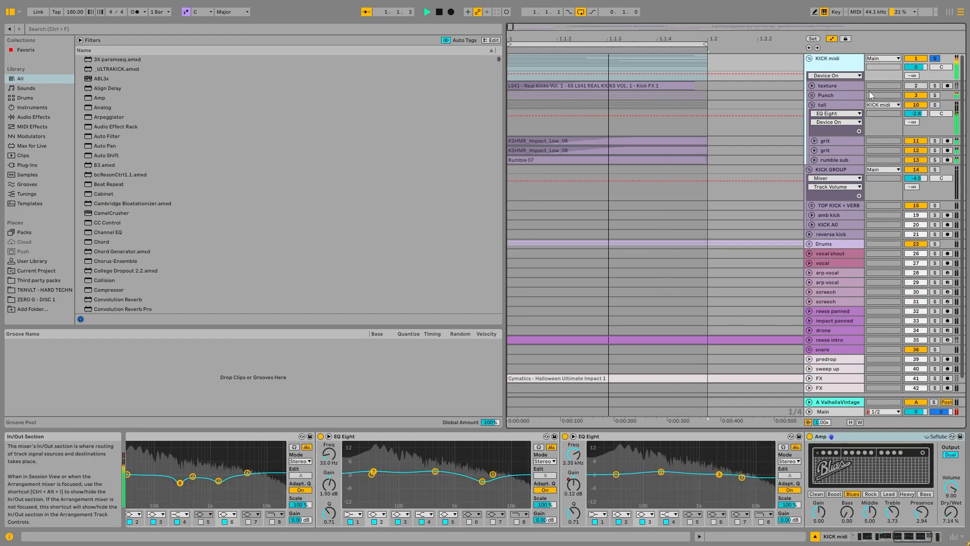
pyautogui.press('space')
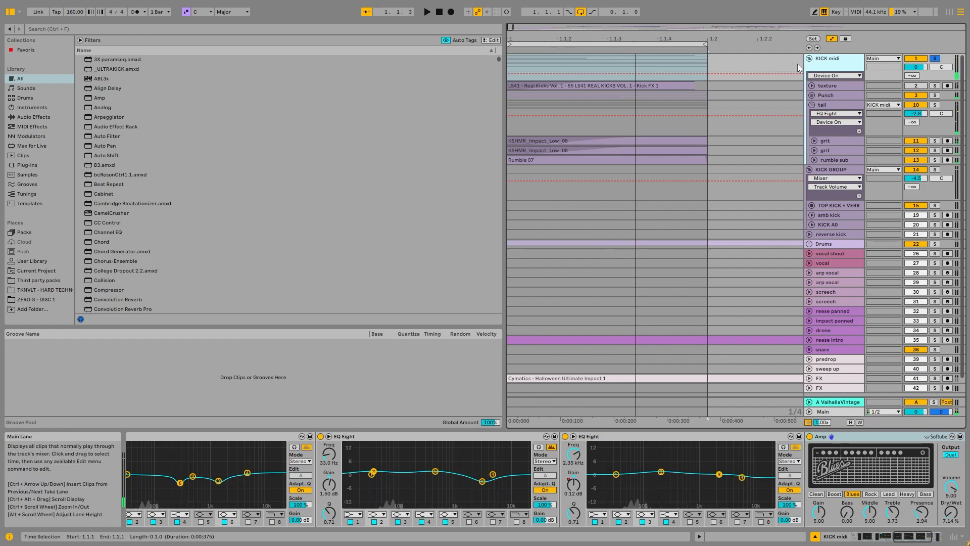
# Unfold and solo the texture track, and open its Kick FX 1 clip in the sample editor
pyautogui.click(811, 86)
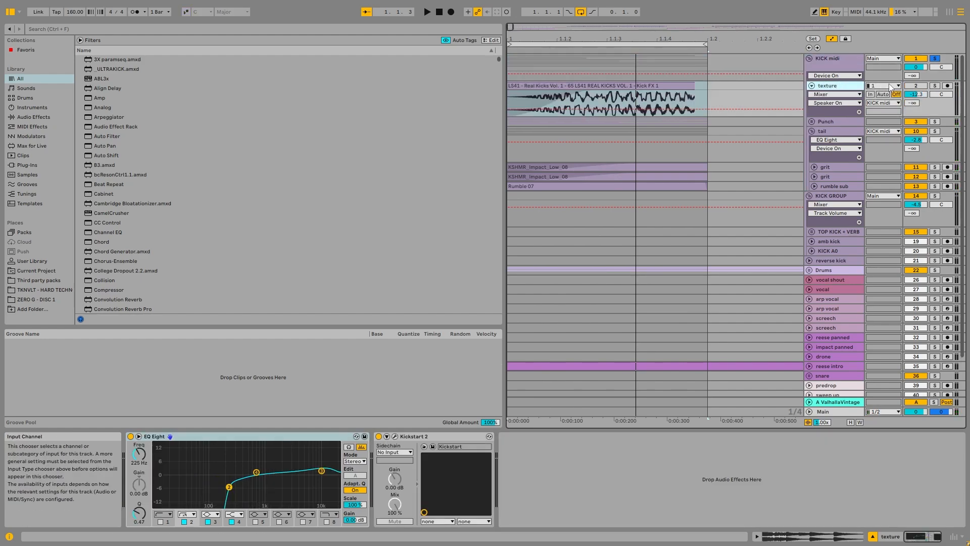
pyautogui.click(935, 85)
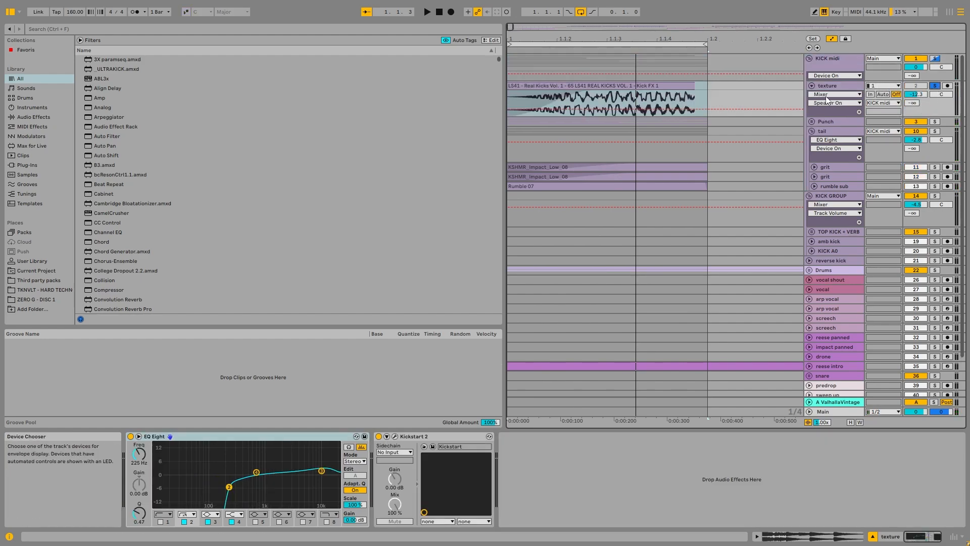
pyautogui.click(560, 90)
pyautogui.doubleClick(560, 90)
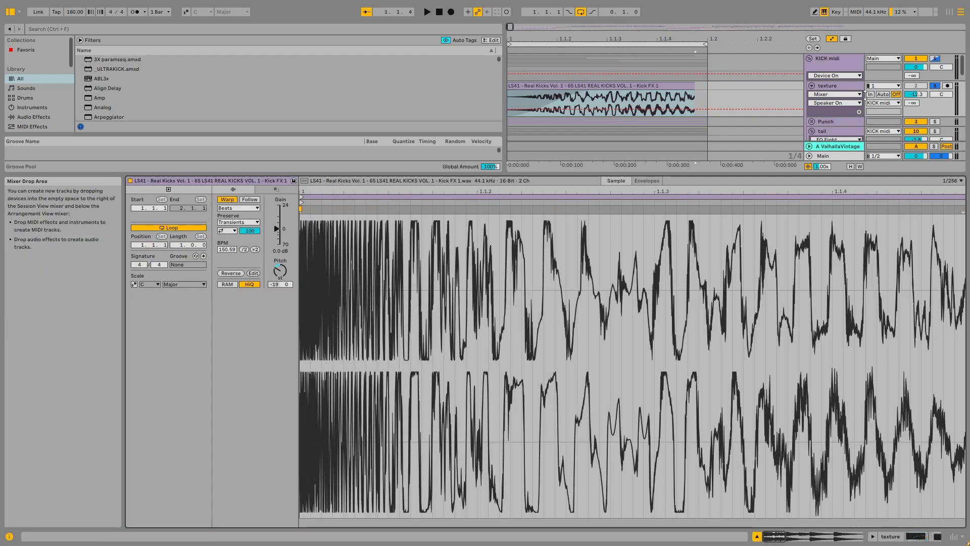
# Bypass the texture track's EQ Eight and Kickstart 2, and reset its clip's pitch to 0 semitones during playback
pyautogui.click(854, 84)
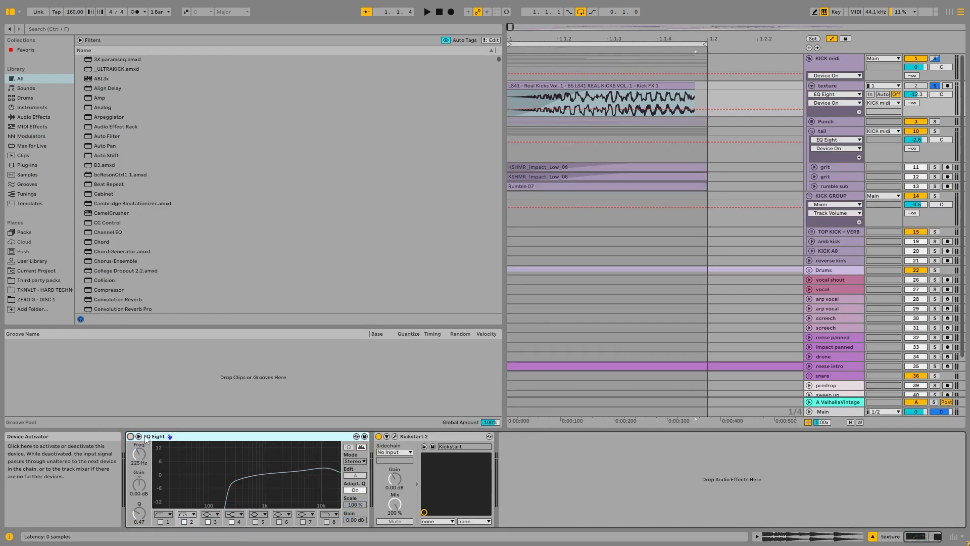
pyautogui.click(378, 437)
pyautogui.press('space')
pyautogui.doubleClick(612, 86)
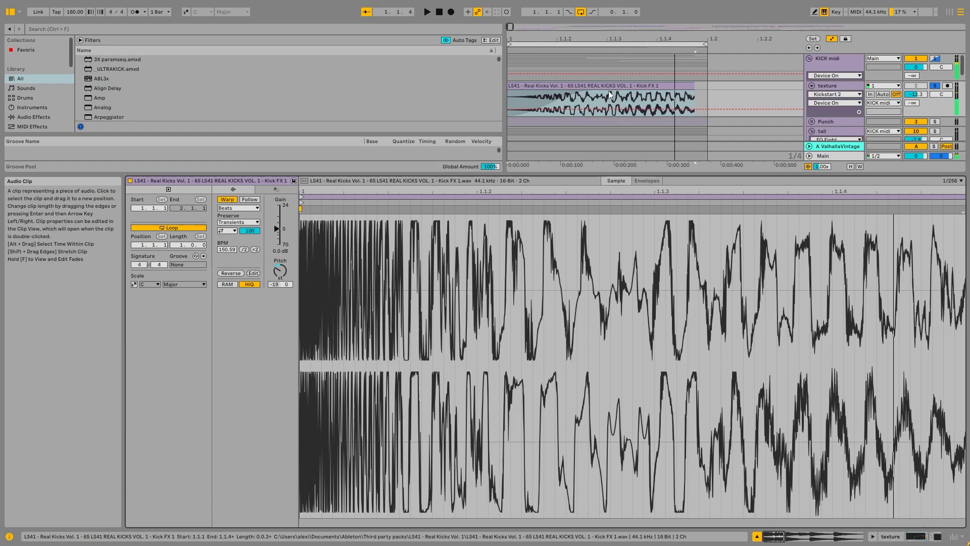
pyautogui.doubleClick(280, 271)
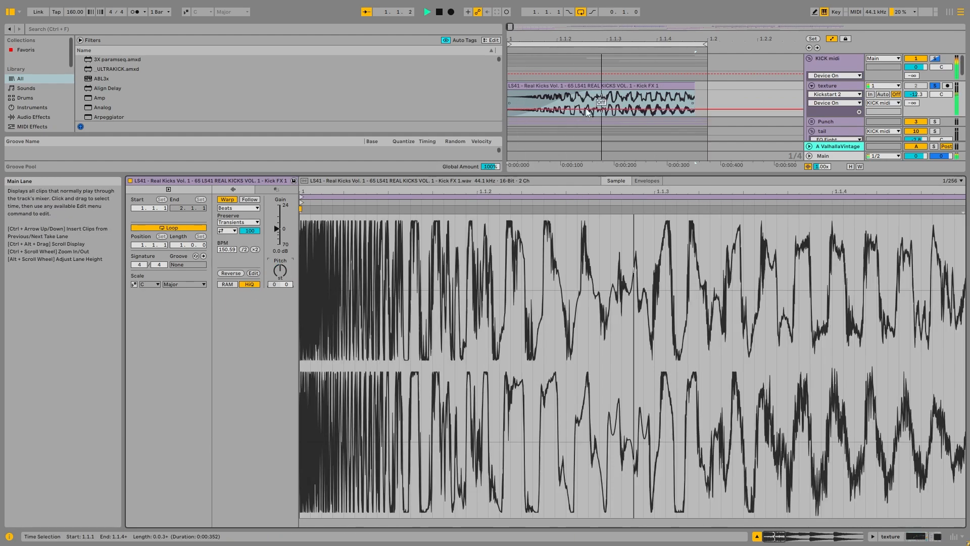
# Hide the automation lanes, restore the texture clip's fade-in and set its transposition back to -19 semitones
pyautogui.press('a')
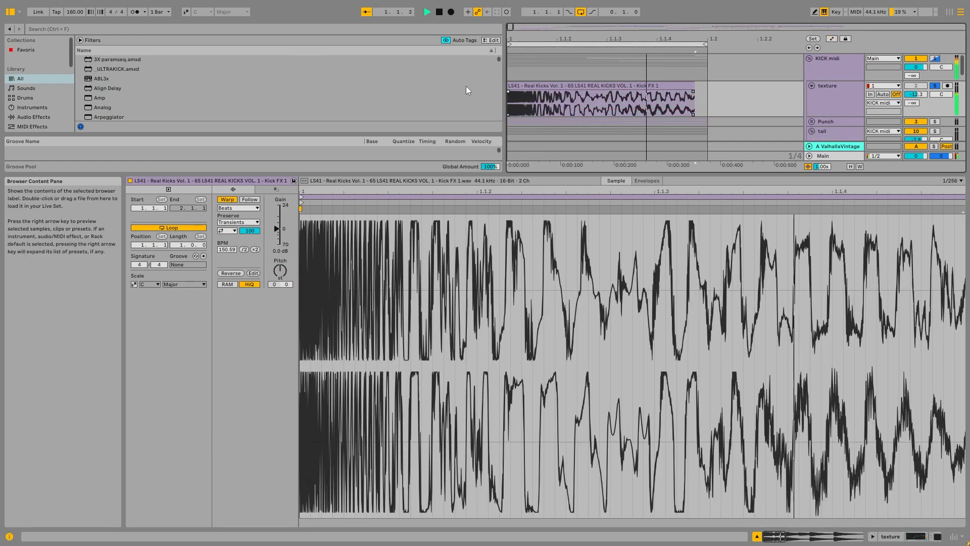
pyautogui.moveTo(509, 91); pyautogui.dragTo(595, 91)
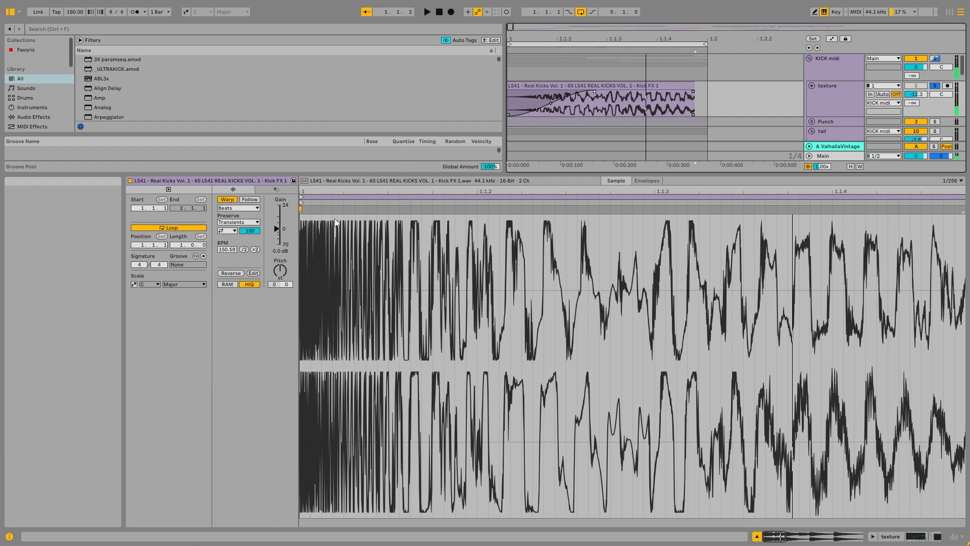
pyautogui.doubleClick(276, 285)
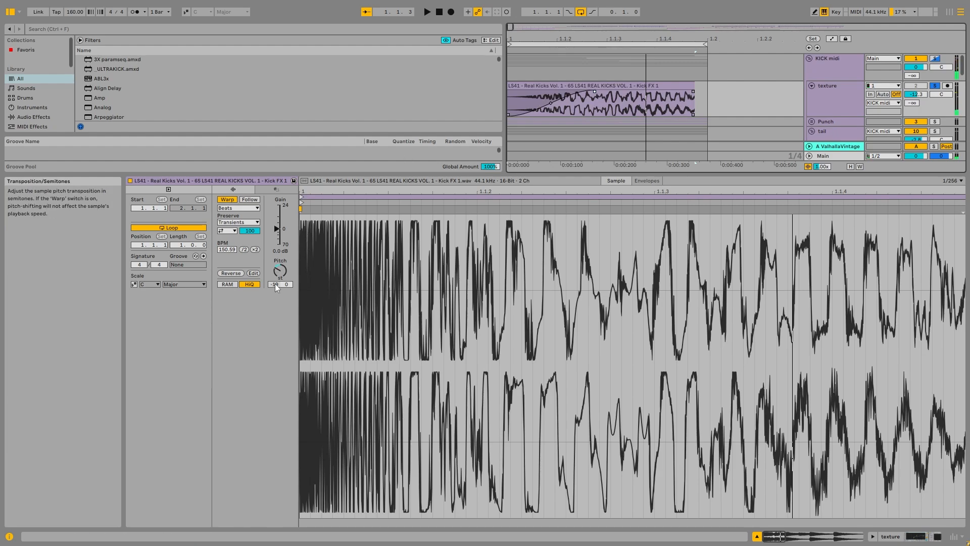
# Return to the texture track's effects and re-enable its EQ Eight and Kickstart 2
pyautogui.click(833, 103)
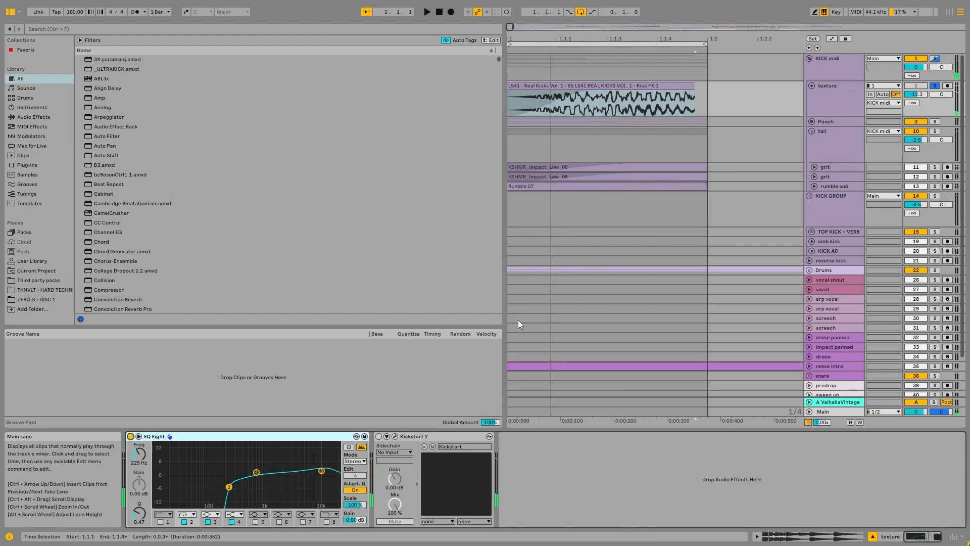
pyautogui.click(378, 437)
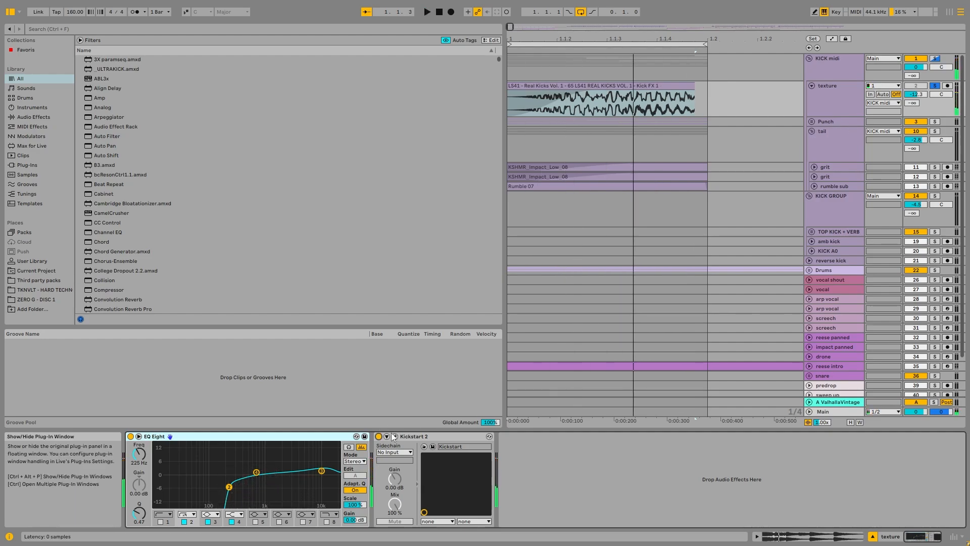
pyautogui.click(541, 123)
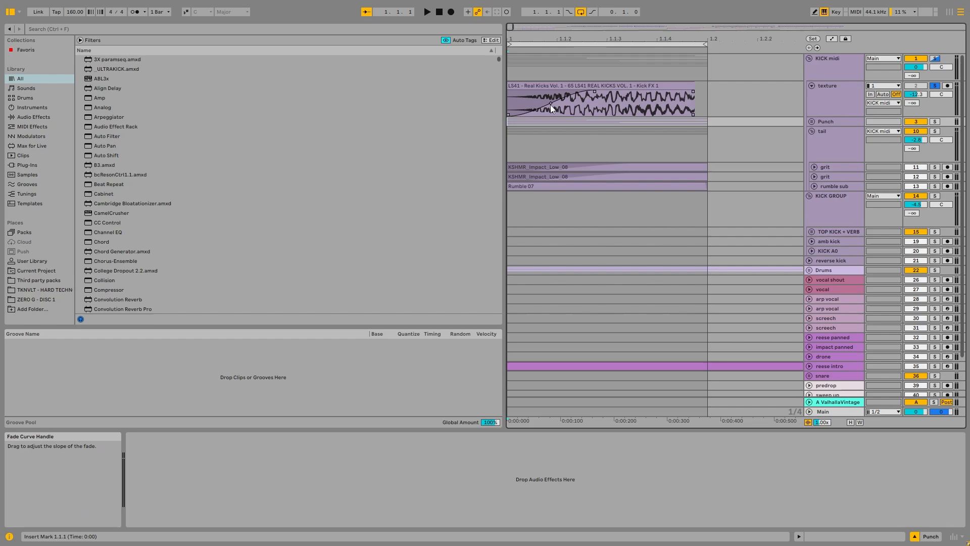
# Reactivate the texture track, solo the whole KICK midi group and play all its layers together
pyautogui.click(881, 66)
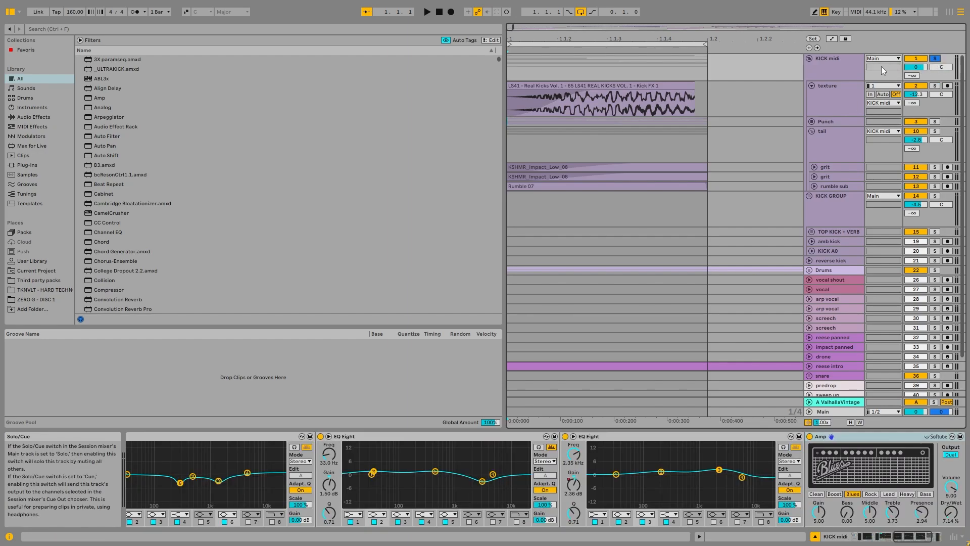
pyautogui.press('space')
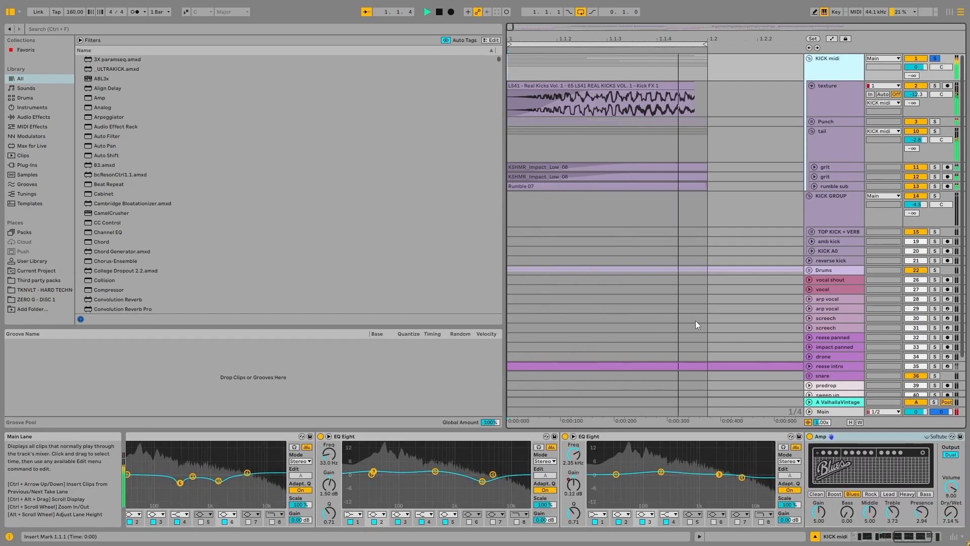
pyautogui.press('space')
# Inspect the dry and Raum chains in the KICK midi group's Audio Effect Rack and view the Raum plug-in's settings
pyautogui.click(867, 537)
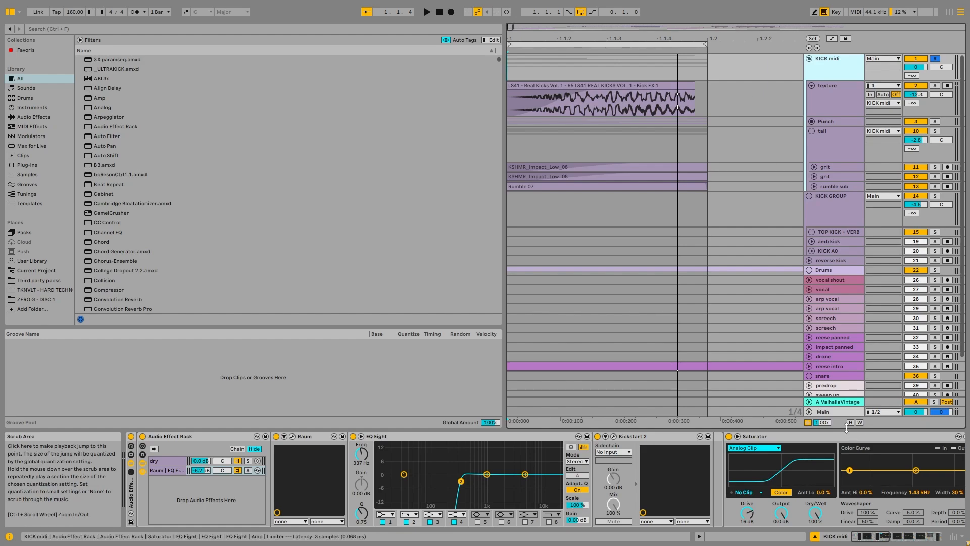
pyautogui.click(781, 440)
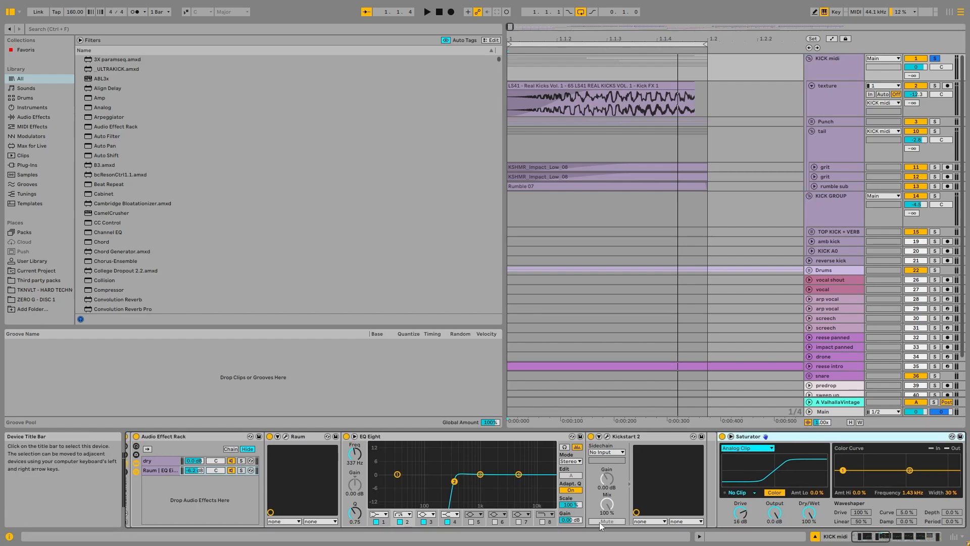
pyautogui.click(150, 459)
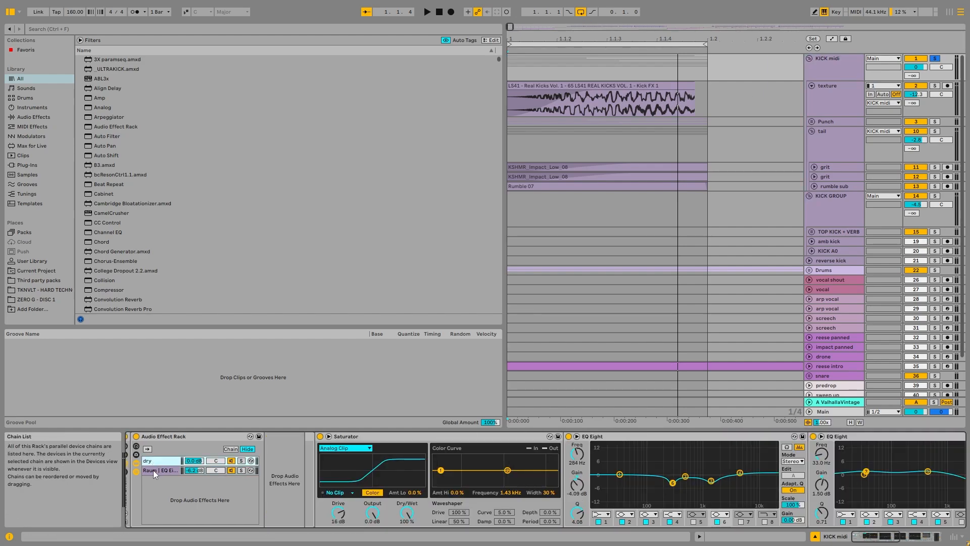
pyautogui.click(153, 470)
pyautogui.click(286, 436)
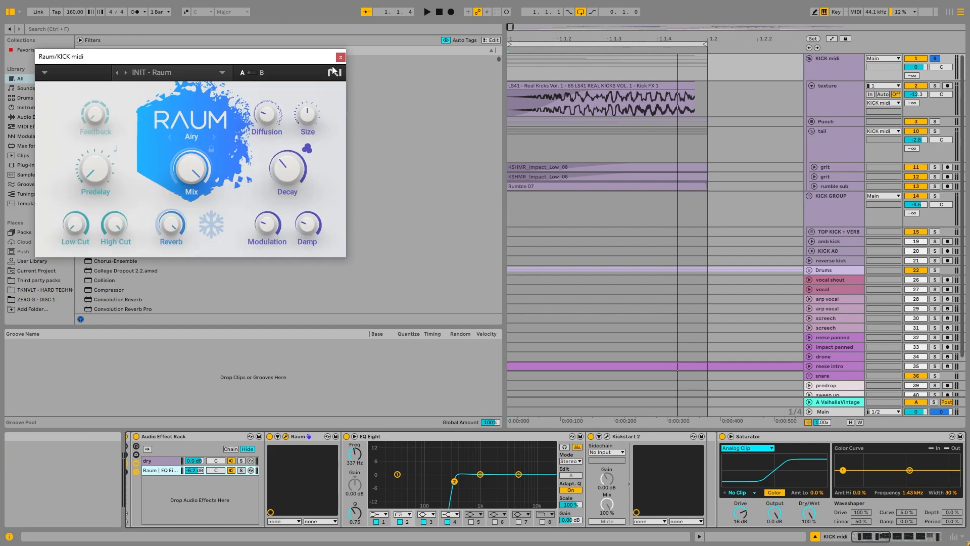
pyautogui.click(340, 57)
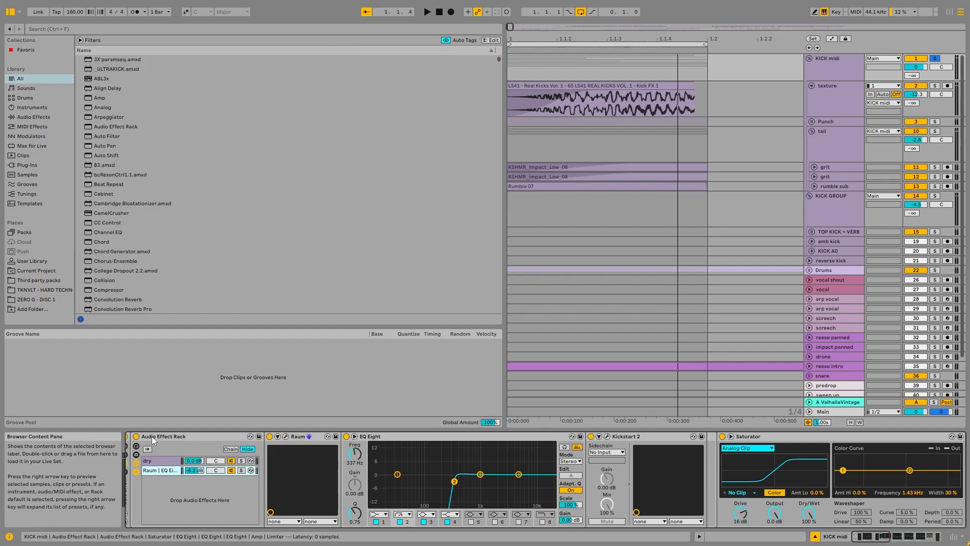
# Play the KICK midi group and examine its three EQ Eights, Amp and Limiter along the effect chain
pyautogui.click(861, 537)
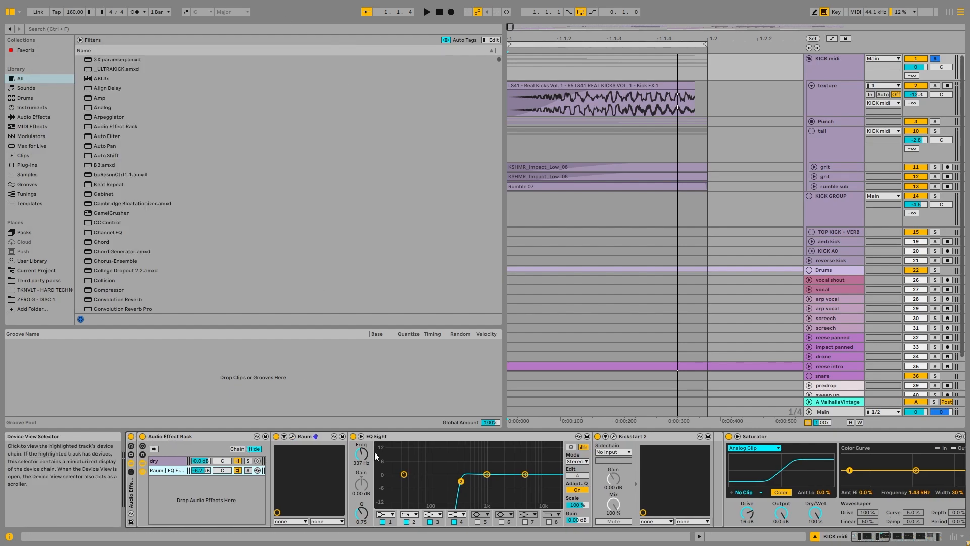
pyautogui.click(881, 537)
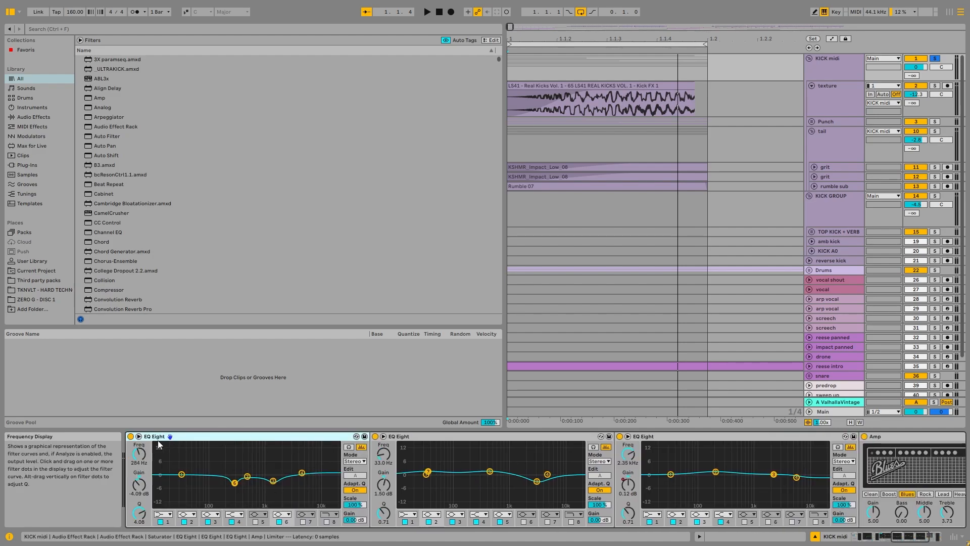
pyautogui.press('space')
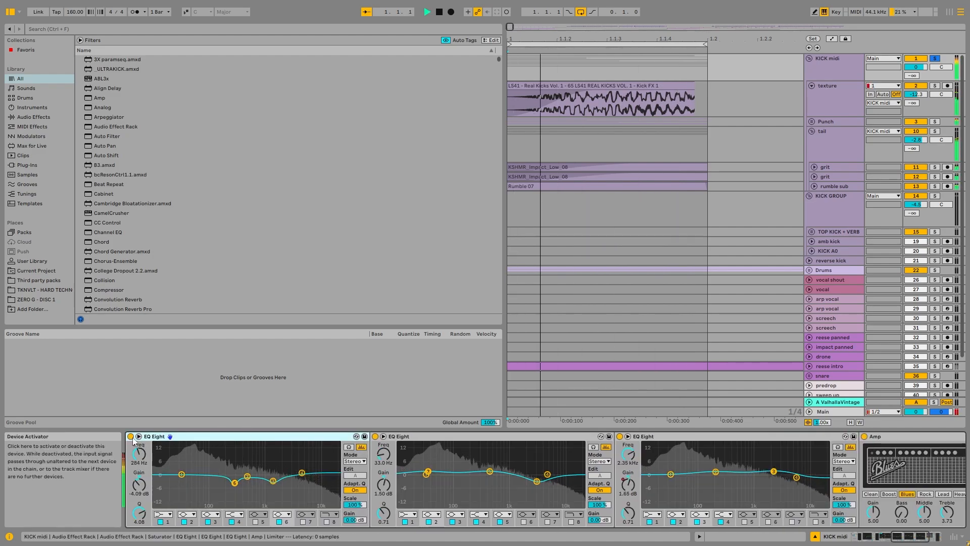
pyautogui.press('space')
pyautogui.click(364, 436)
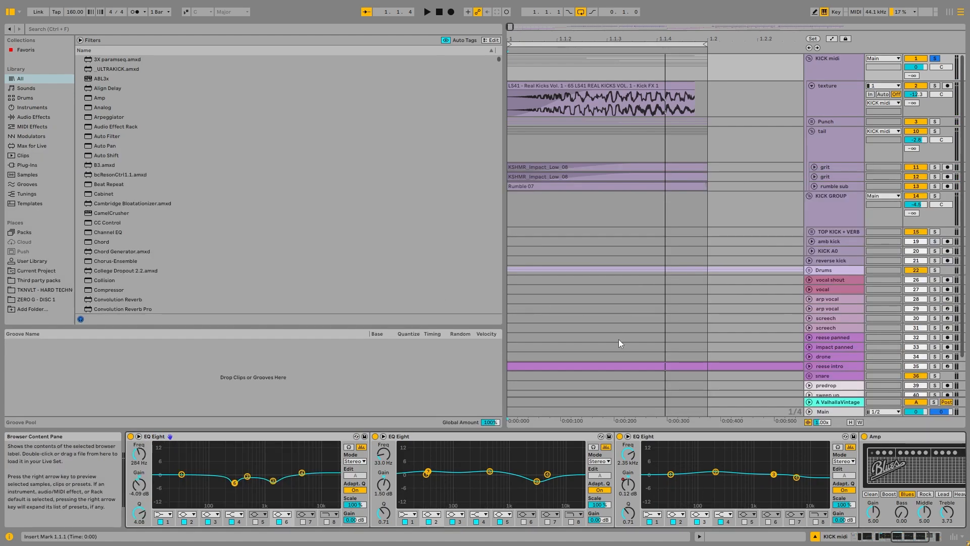
pyautogui.hscroll(5, 786, 438)
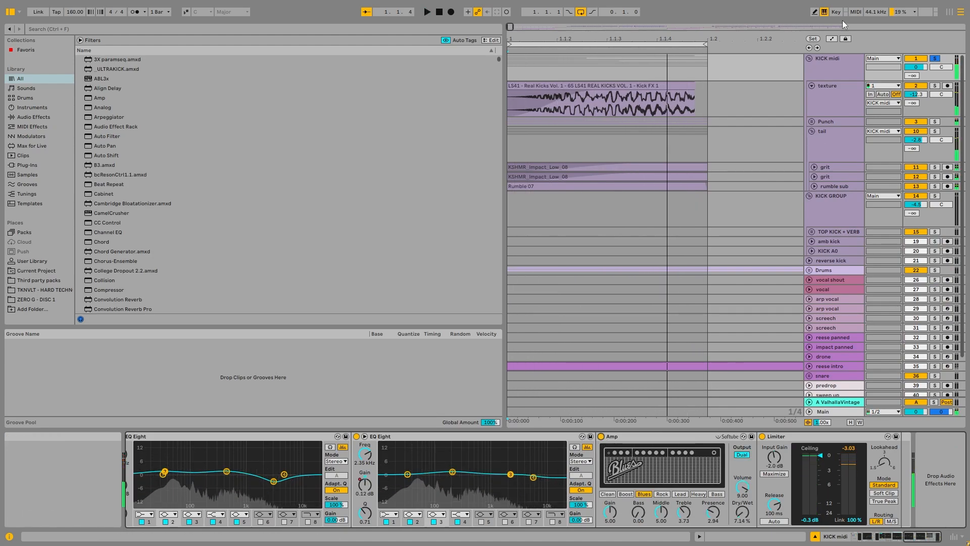
# Fold the tail and texture tracks, play the full KICK midi group once more and collapse the group
pyautogui.click(813, 132)
pyautogui.click(811, 86)
pyautogui.click(832, 68)
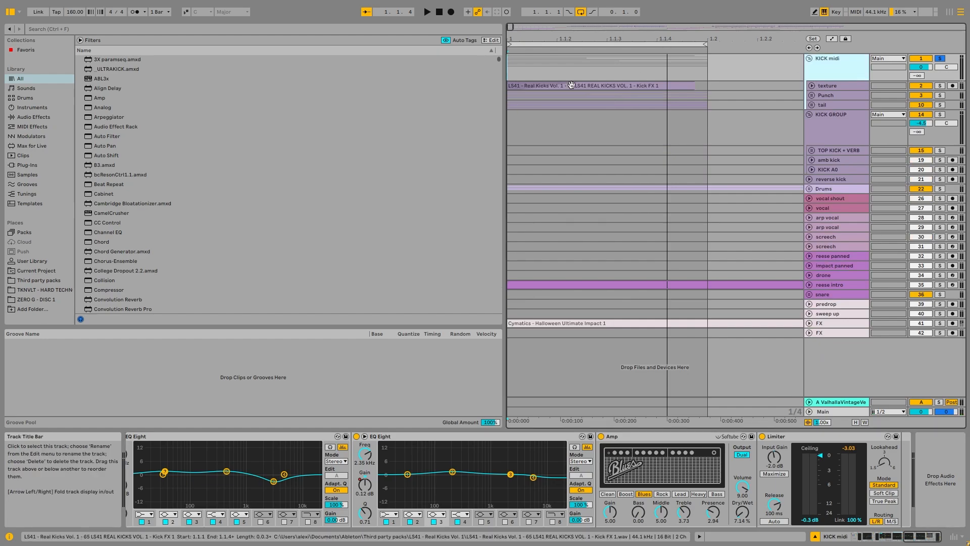
pyautogui.press('space')
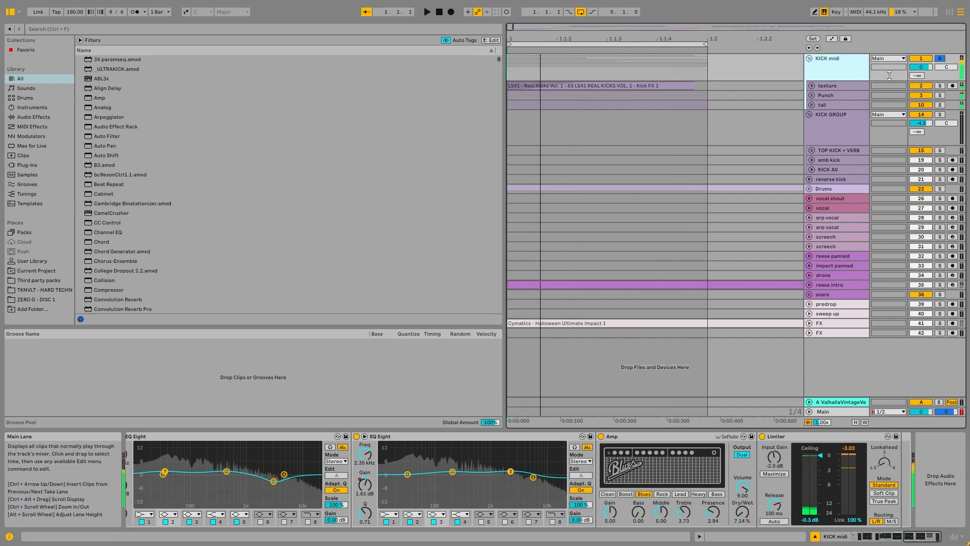
pyautogui.click(810, 59)
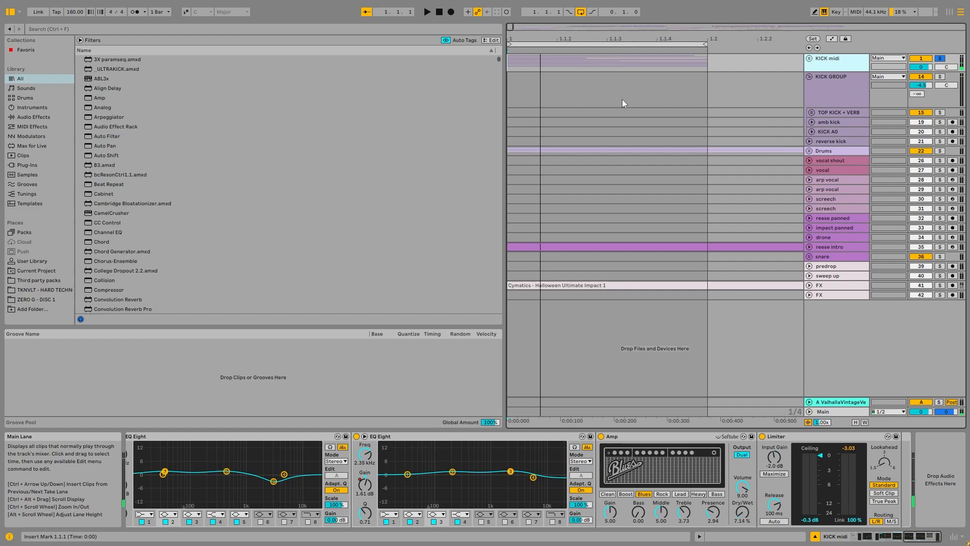
# Select and loop the first beat of bar 17 on the amb kick track, and unfold the KICK AO track
pyautogui.scroll(-10, 569, 104)
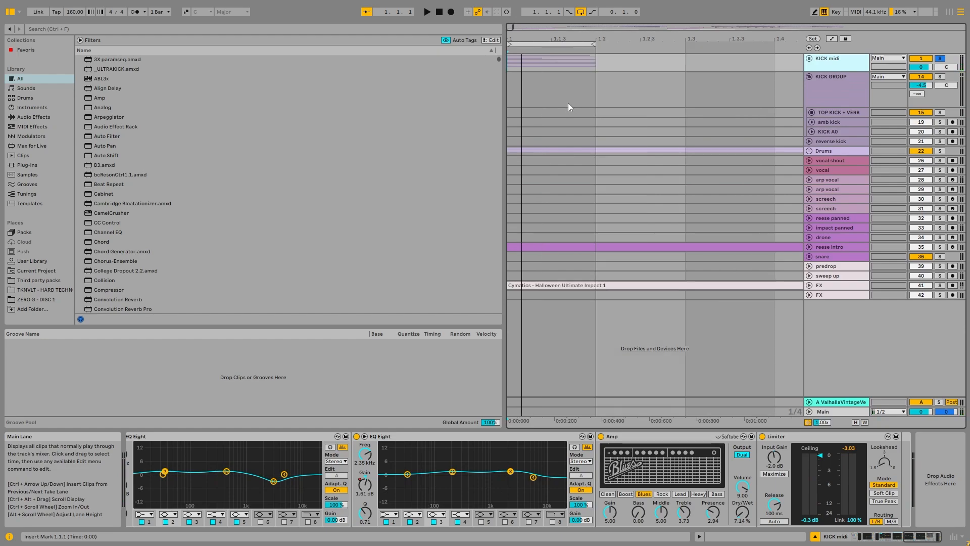
pyautogui.click(610, 118)
pyautogui.click(609, 119)
pyautogui.scroll(5, 606, 119)
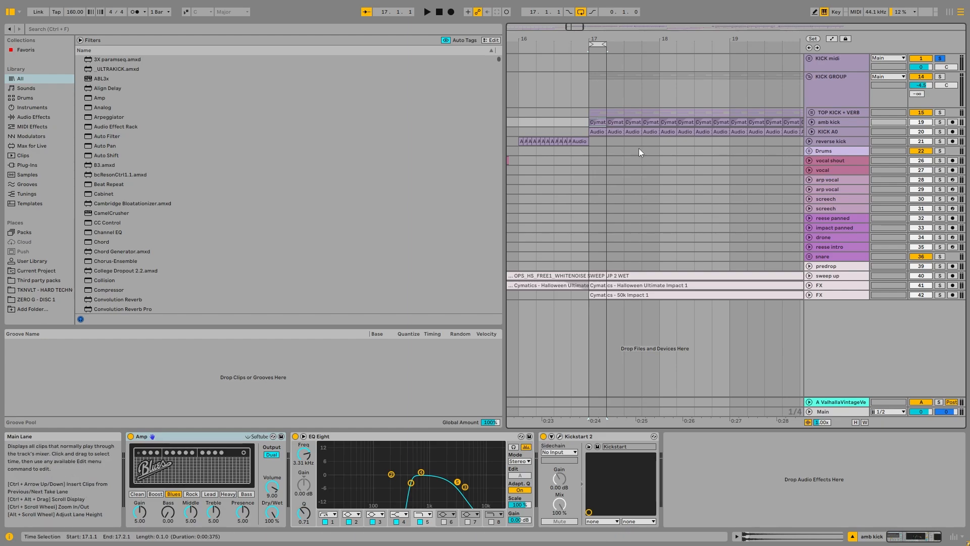
pyautogui.click(812, 132)
pyautogui.click(812, 132)
pyautogui.click(811, 131)
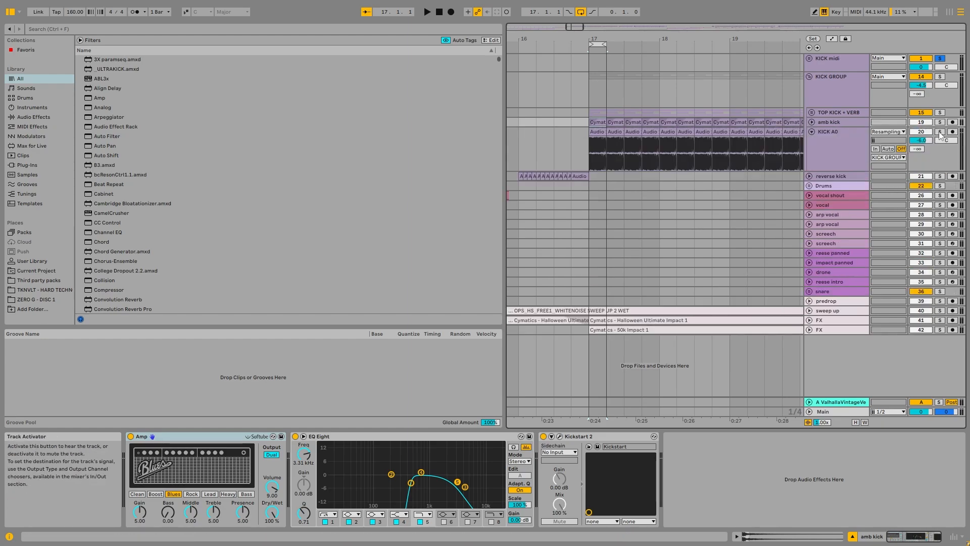
# Solo the KICK AO track, play it with the Audio Effect Rack bypassed and the track volume tried at 0 dB, and re-enable the rack
pyautogui.click(940, 132)
pyautogui.click(598, 131)
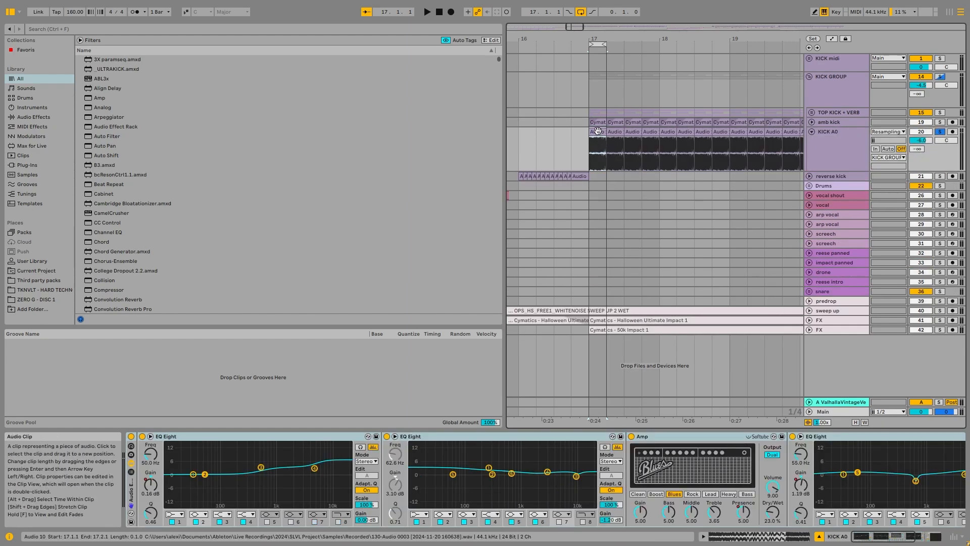
pyautogui.click(132, 436)
pyautogui.press('space')
pyautogui.doubleClick(928, 143)
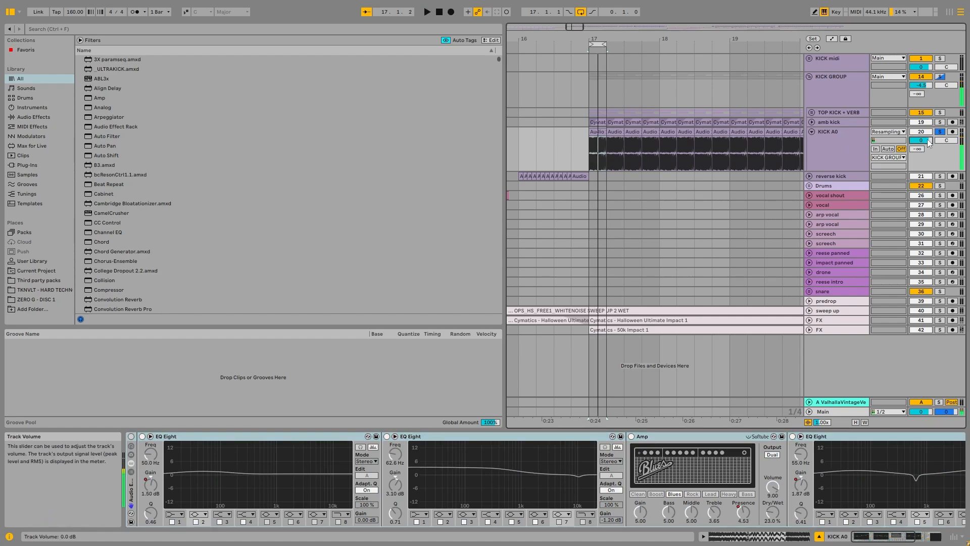
pyautogui.click(822, 158)
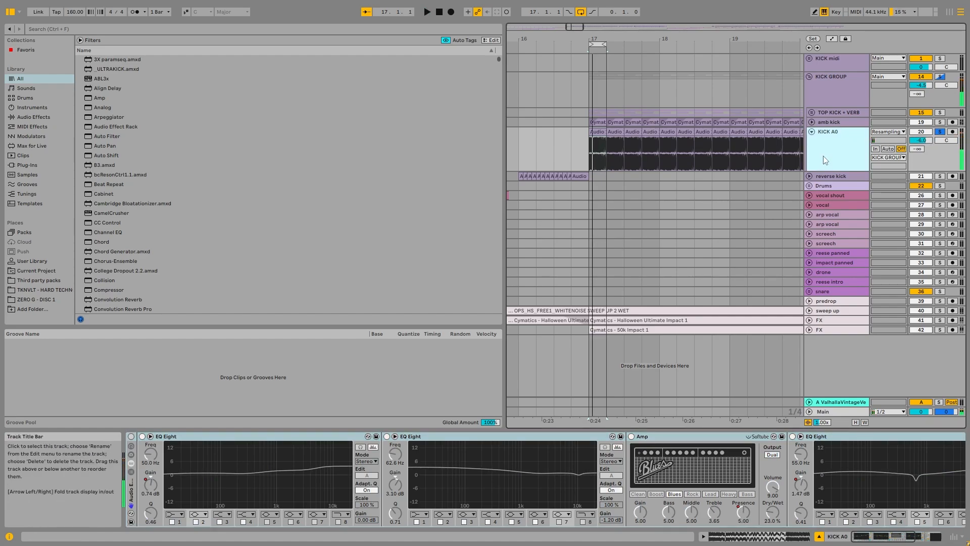
pyautogui.click(131, 436)
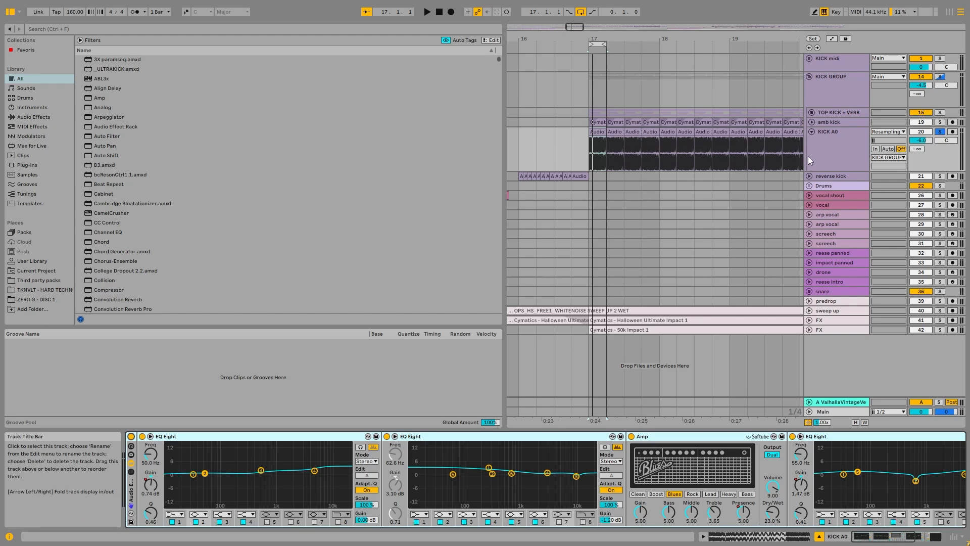
# Unfold and solo the TOP KICK + VERB group and play its looped first beat
pyautogui.click(813, 116)
pyautogui.click(629, 127)
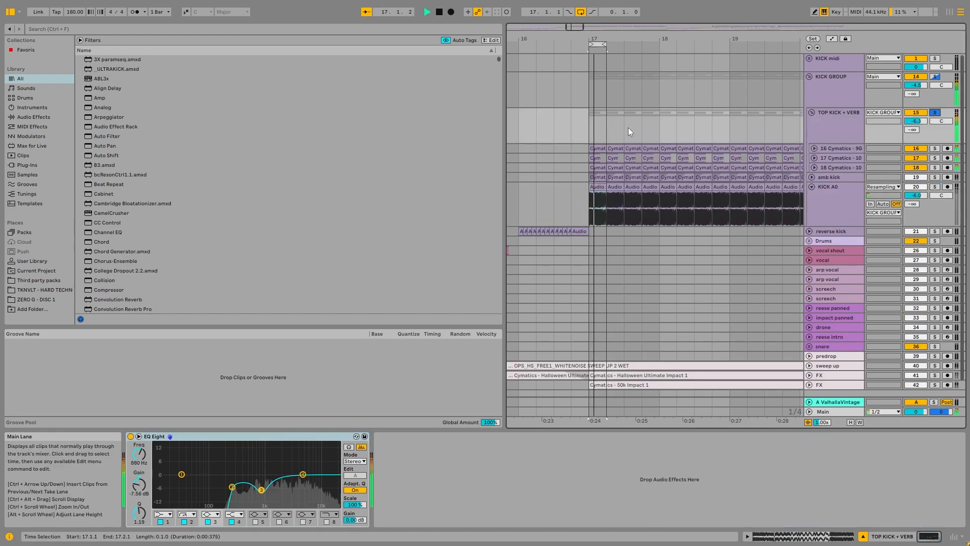
pyautogui.press('space')
pyautogui.press('space')
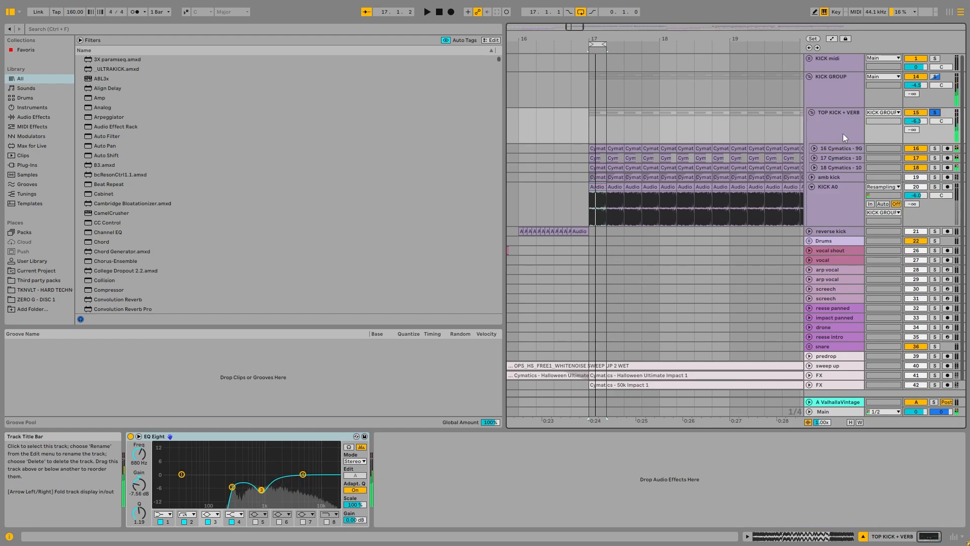
# Solo the KICK AO track again and compare its first looped kick with the Audio Effect Rack bypassed and active
pyautogui.click(935, 187)
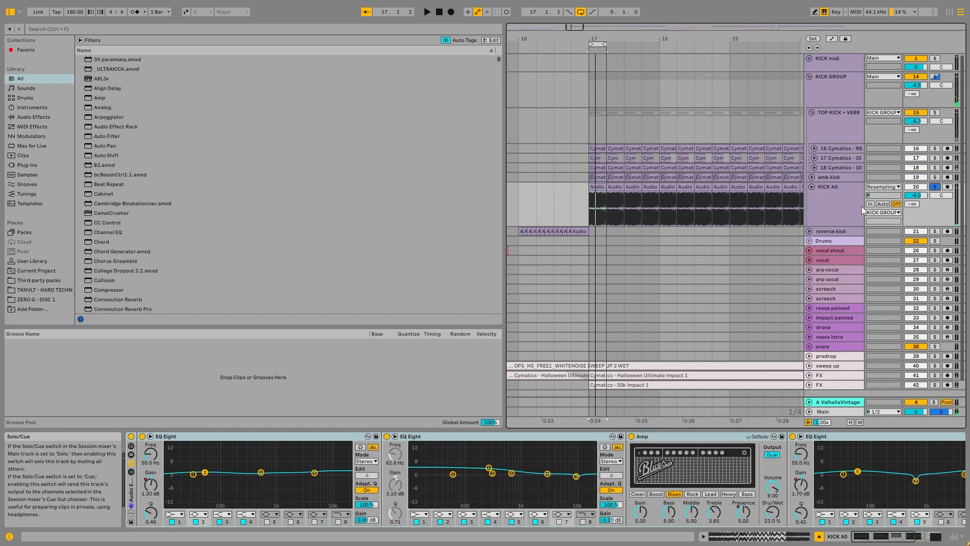
pyautogui.click(851, 206)
pyautogui.press('z')
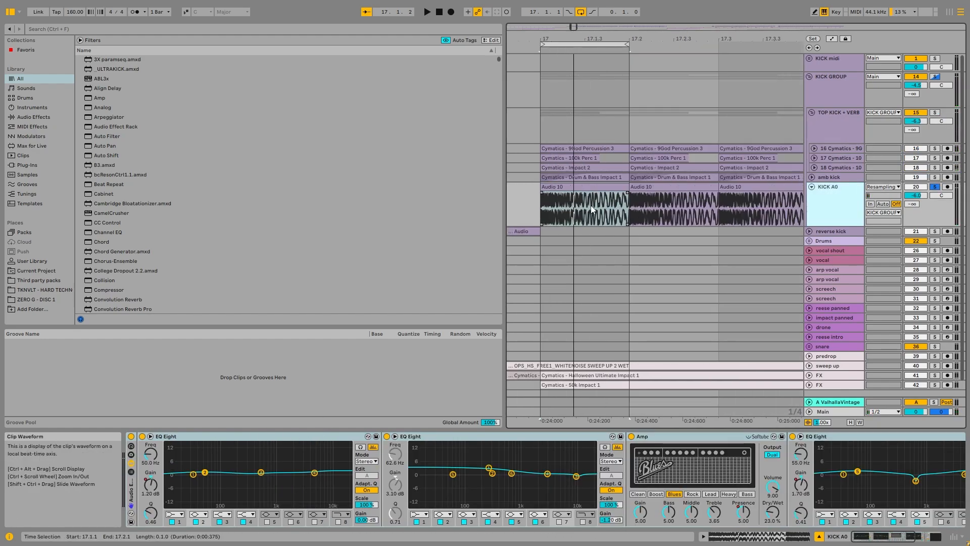
pyautogui.press('space')
pyautogui.click(130, 437)
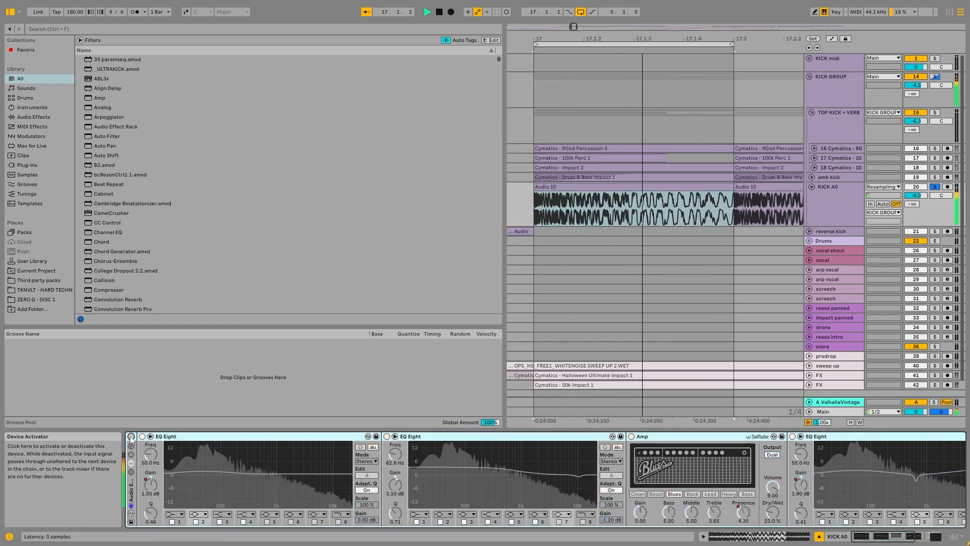
pyautogui.click(131, 437)
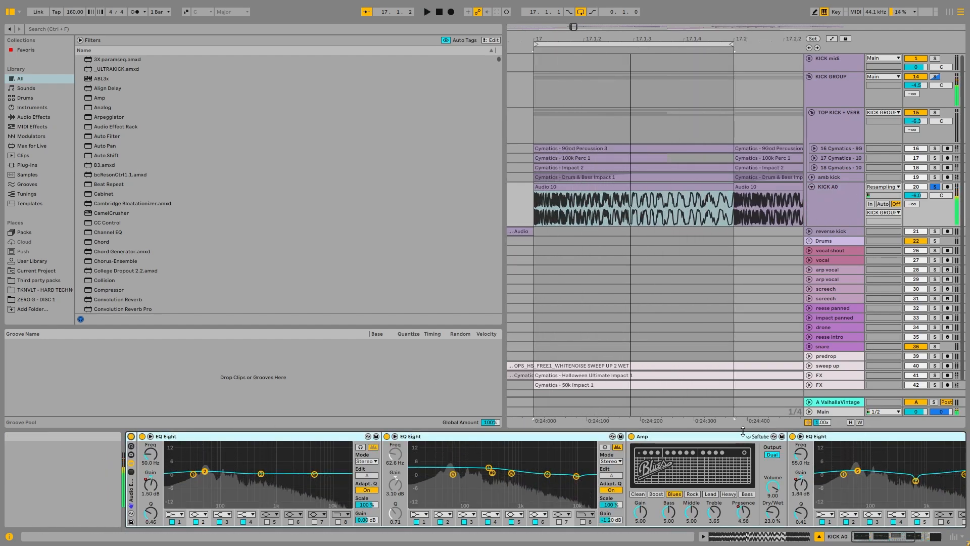
# Play the soloed KICK AO beat again and examine its Amp and EQ Eight settings in the effect rack
pyautogui.click(718, 437)
pyautogui.moveTo(884, 537); pyautogui.dragTo(859, 535)
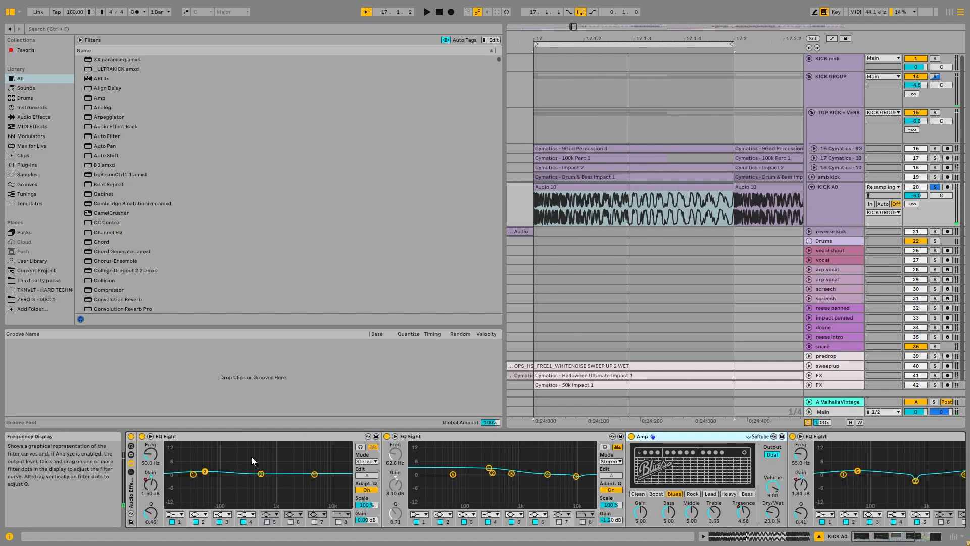
pyautogui.press('space')
pyautogui.press('space')
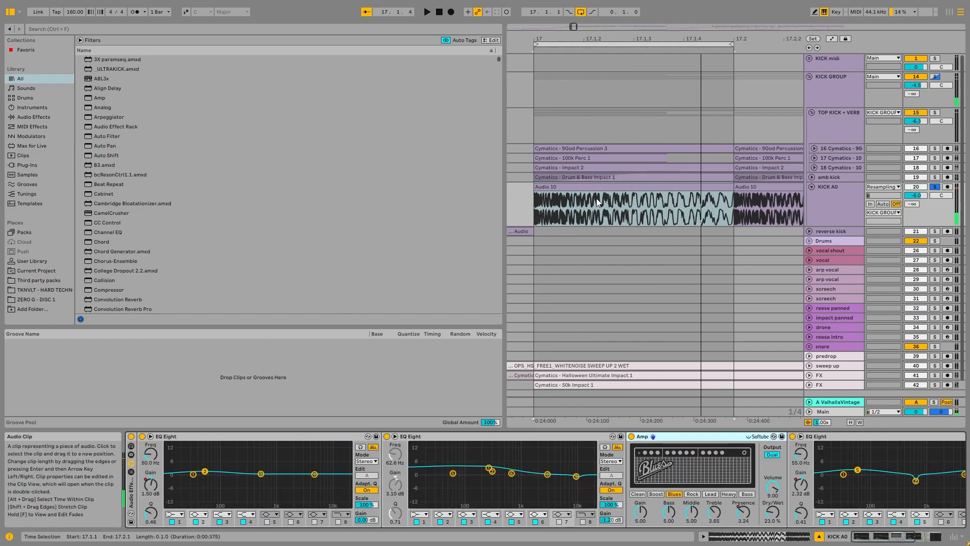
pyautogui.scroll(-3, 593, 202)
pyautogui.scroll(3, 594, 205)
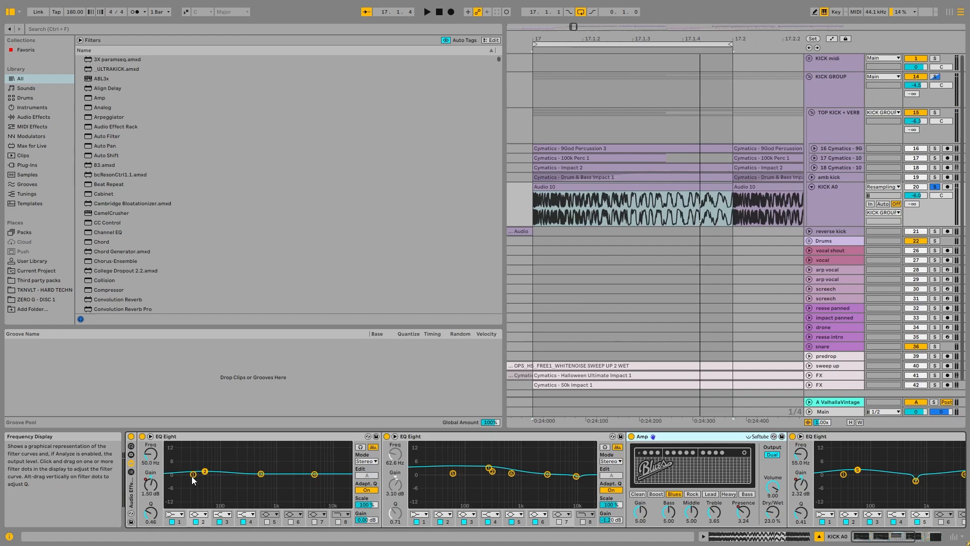
# Set the arrangement grid to 1/16 and select the second half of the first KICK AO clip, from 17.1.3 to 17.2.1
pyautogui.rightClick(628, 127)
pyautogui.click(695, 222)
pyautogui.click(570, 207)
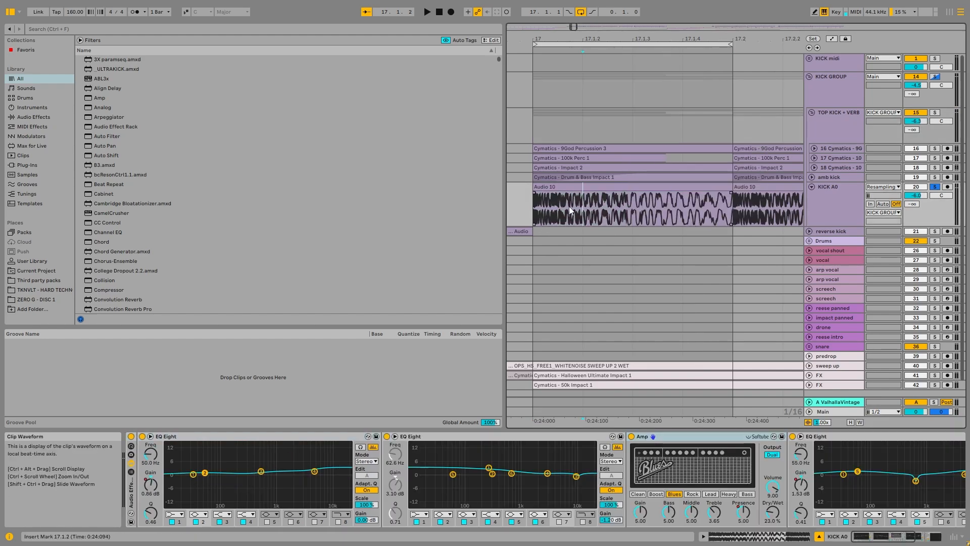
pyautogui.click(542, 187)
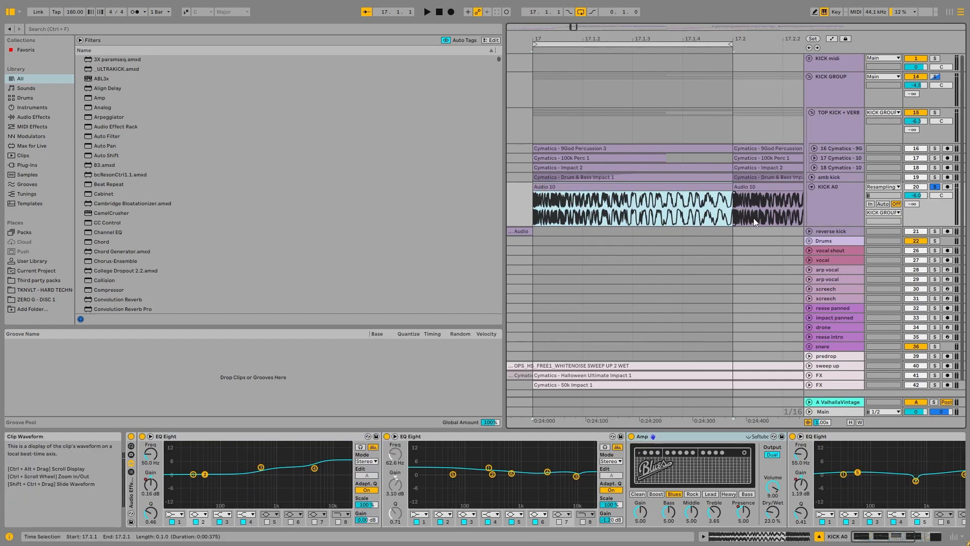
pyautogui.moveTo(638, 208); pyautogui.dragTo(739, 193)
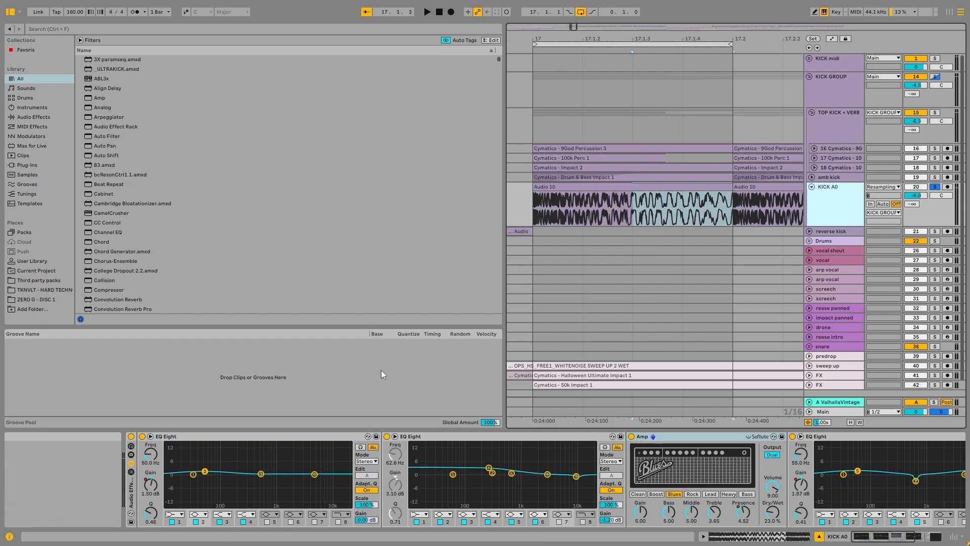
# Show the first EQ Eight's 2 Gain A and 3 Gain A automation on the KICK AO track, playing the beat in between
pyautogui.rightClick(149, 483)
pyautogui.click(179, 263)
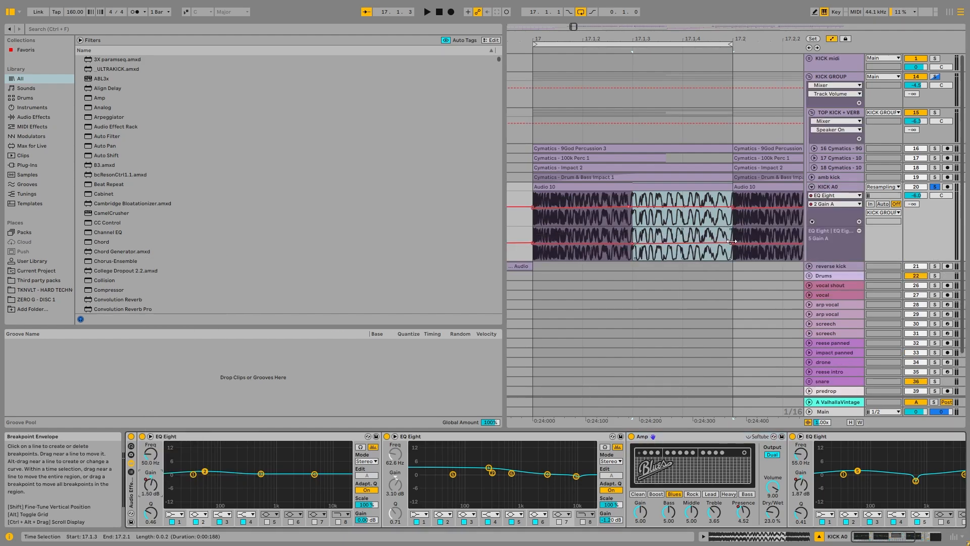
pyautogui.press('space')
pyautogui.press('space')
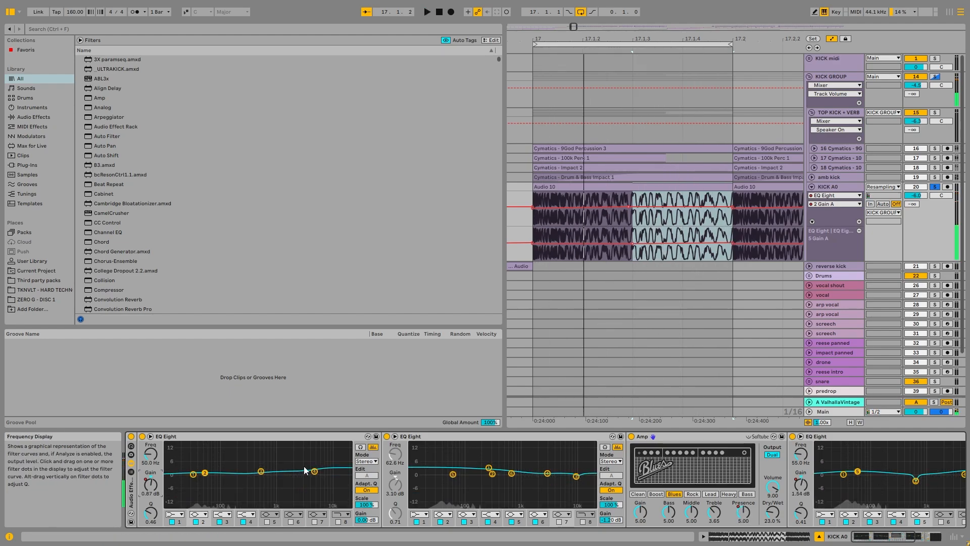
pyautogui.rightClick(151, 488)
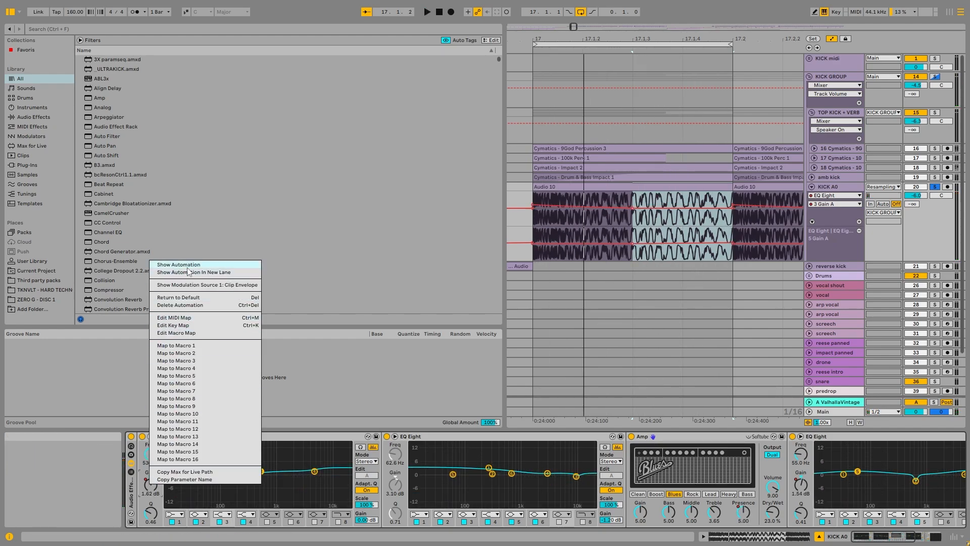
pyautogui.click(188, 267)
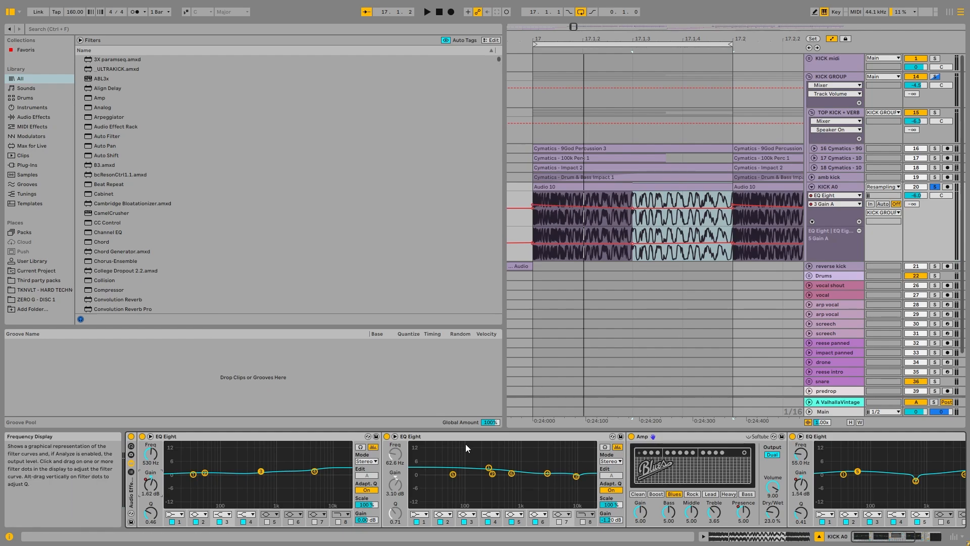
# Play the kick while viewing the second EQ Eight, and inspect the rest of the chain up to the Spectrum
pyautogui.click(450, 452)
pyautogui.press('space')
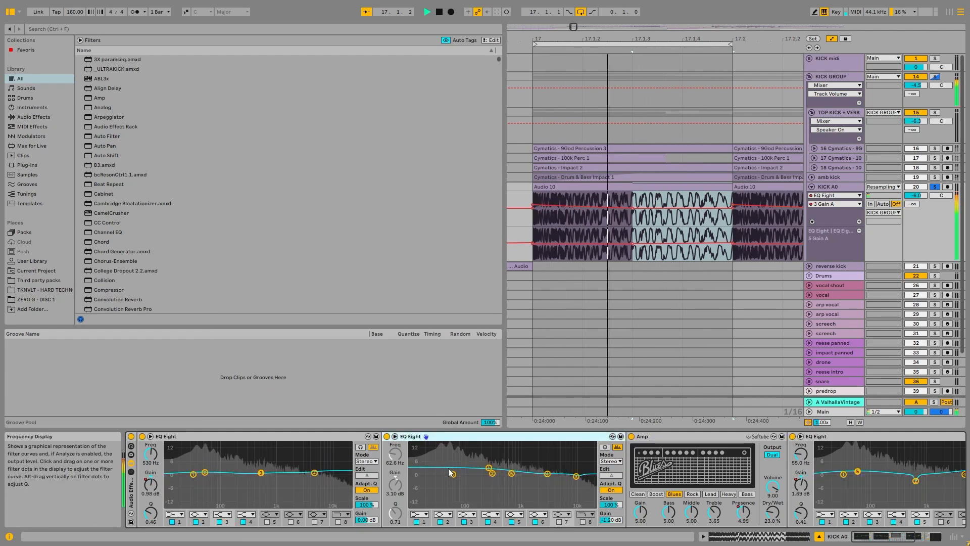
pyautogui.press('space')
pyautogui.moveTo(882, 536); pyautogui.dragTo(904, 536)
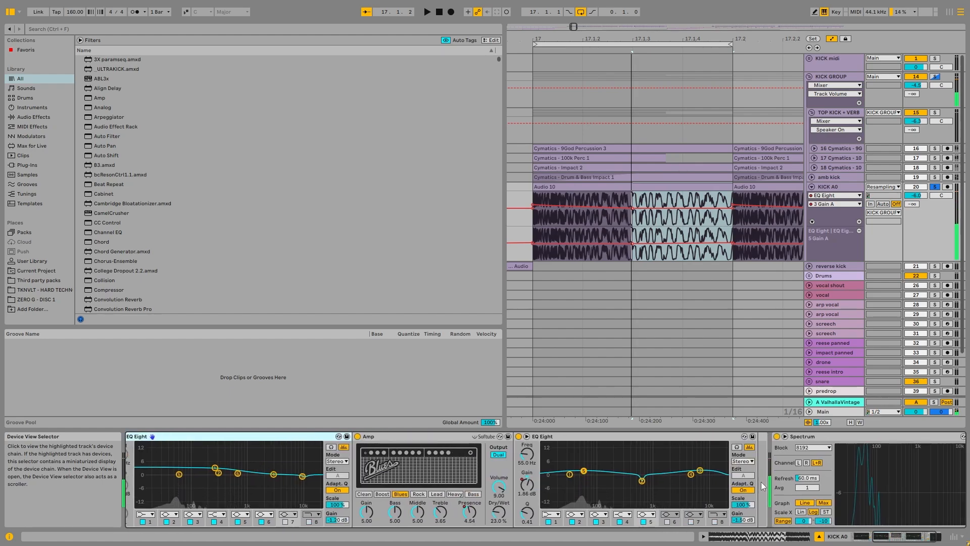
# Fold the KICK AO track, unfold and solo the amb kick track, and play its first looped beat
pyautogui.click(812, 187)
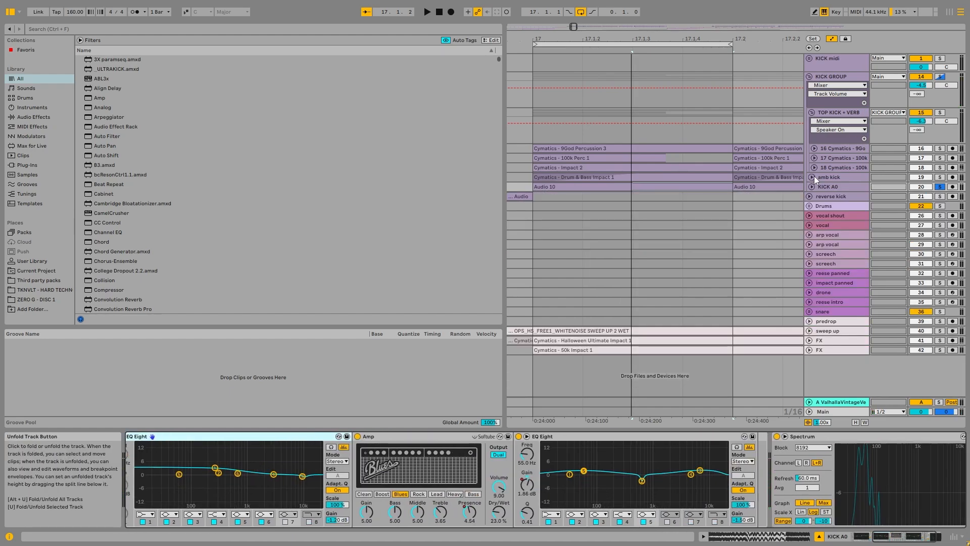
pyautogui.click(812, 177)
pyautogui.click(935, 177)
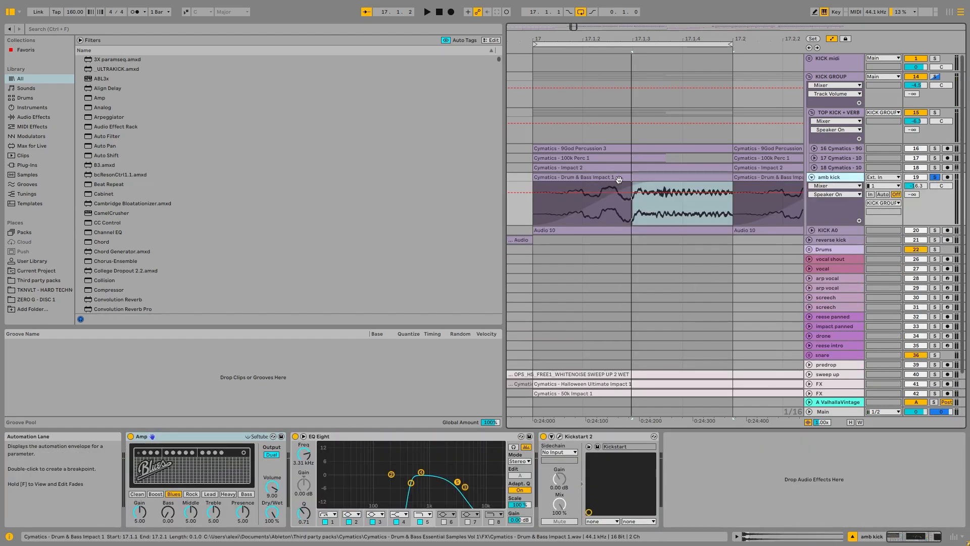
pyautogui.press('space')
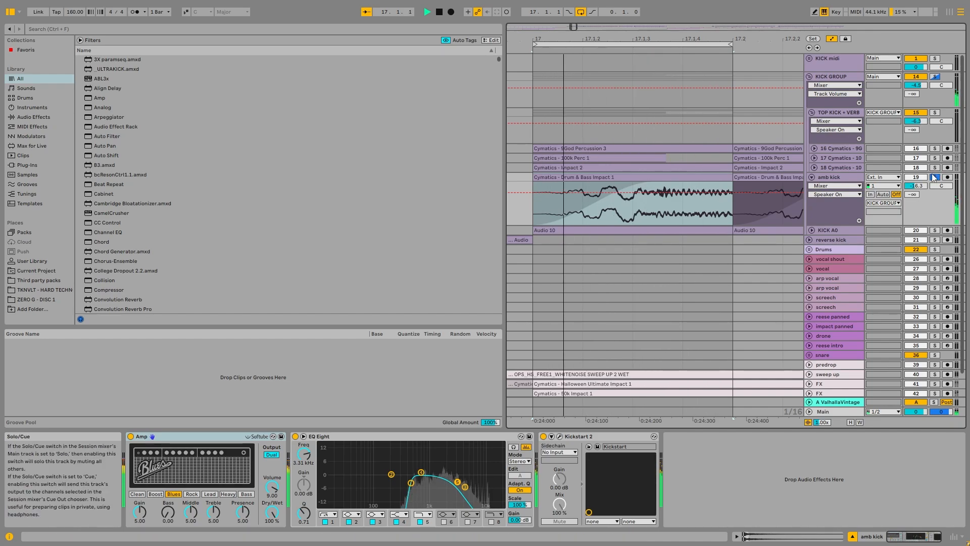
pyautogui.press('space')
# Solo the TOP KICK + VERB group, unfold tracks 17 and 18 to examine the first 1/16 of their clips, and fold them again
pyautogui.click(935, 112)
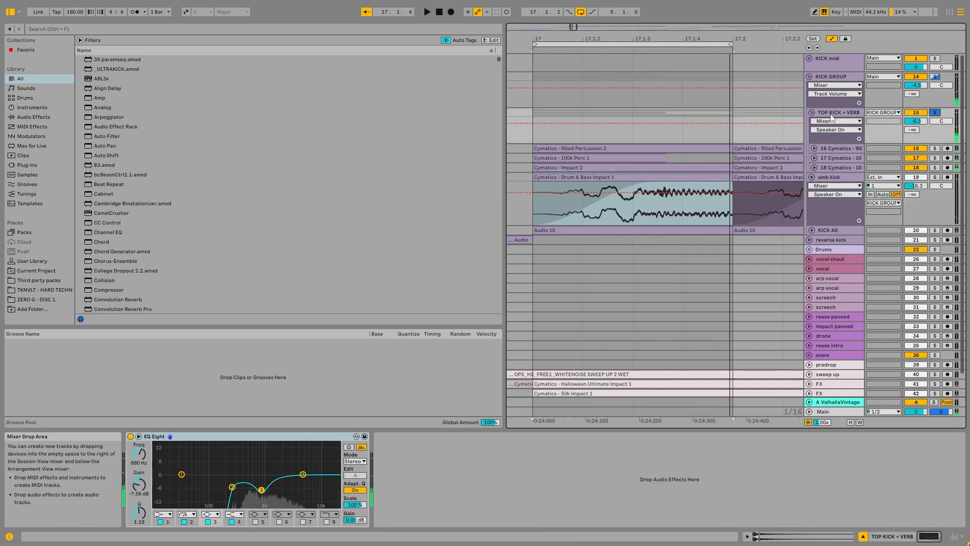
pyautogui.click(814, 167)
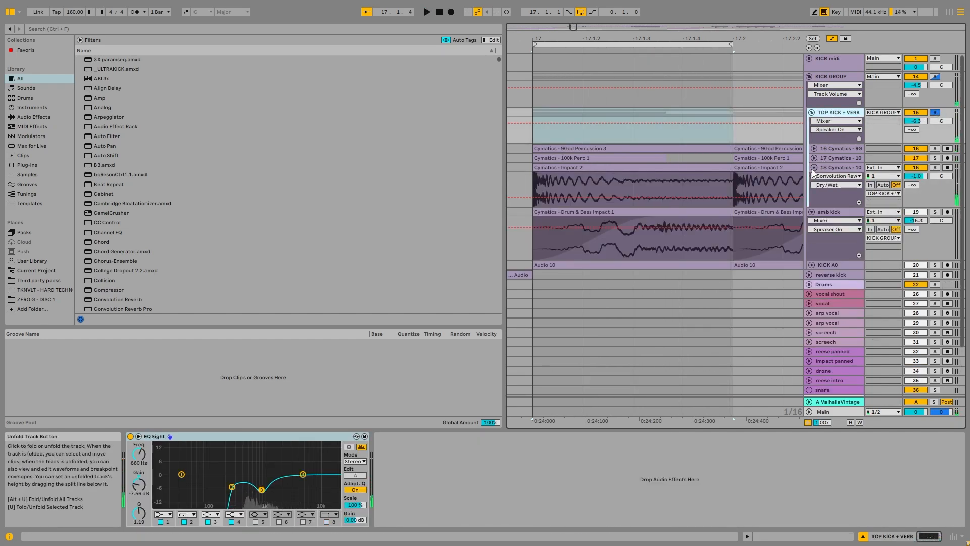
pyautogui.click(815, 157)
pyautogui.click(820, 150)
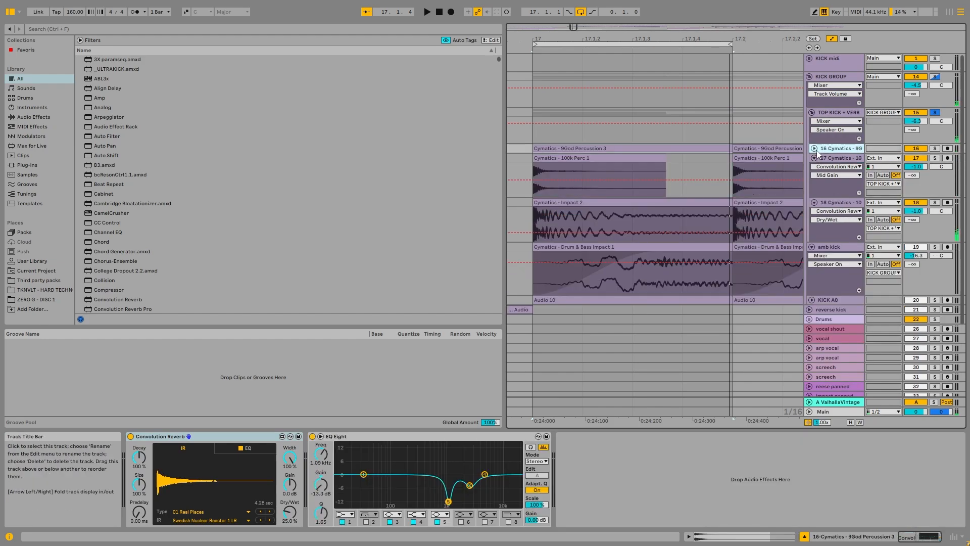
pyautogui.moveTo(535, 170); pyautogui.dragTo(582, 232)
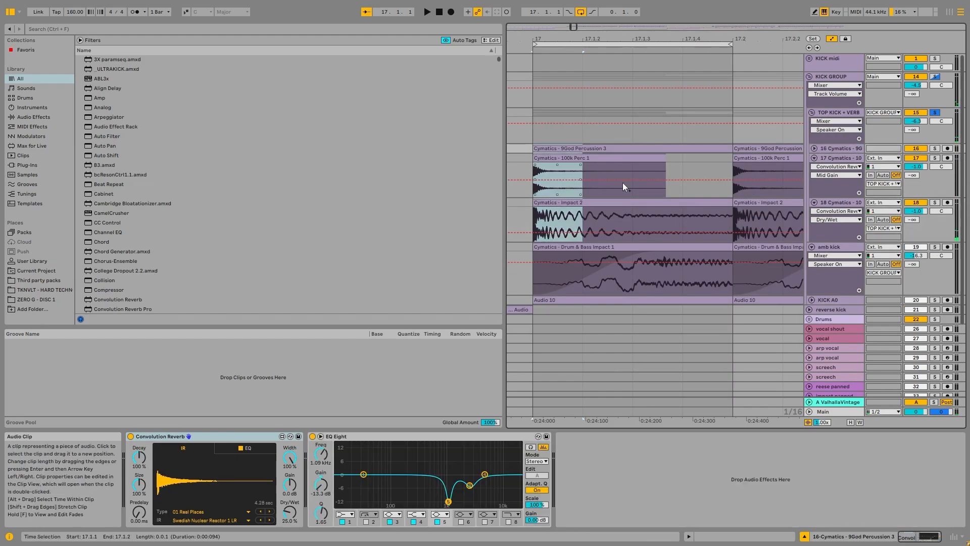
pyautogui.click(815, 158)
pyautogui.click(814, 167)
# Play the soloed TOP KICK + VERB group and inspect the Convolution Reverb and EQ Eight on track 16
pyautogui.press('space')
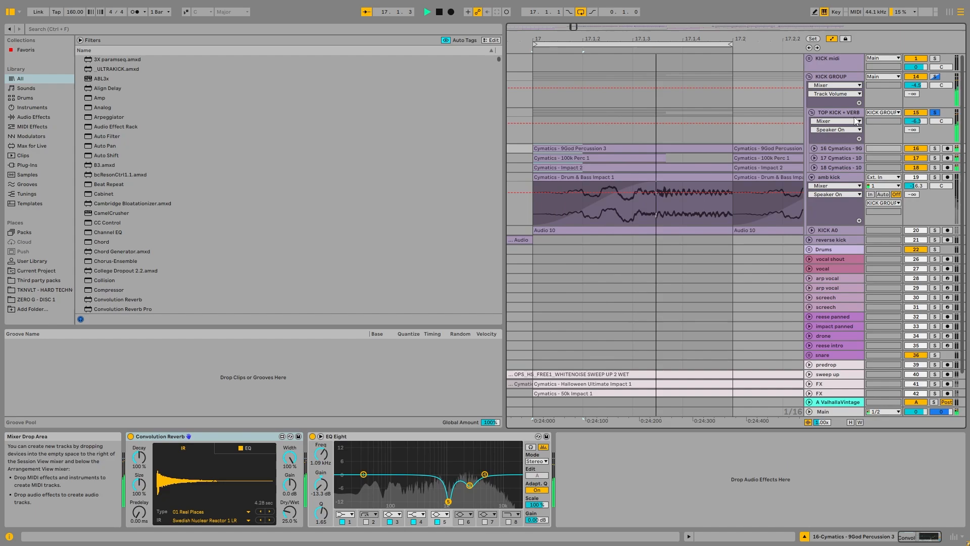
pyautogui.press('space')
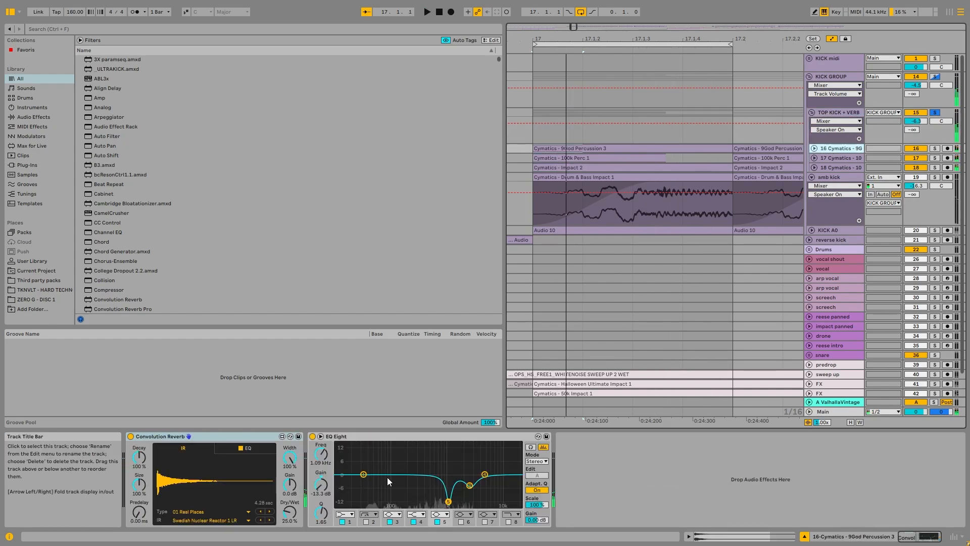
pyautogui.click(202, 436)
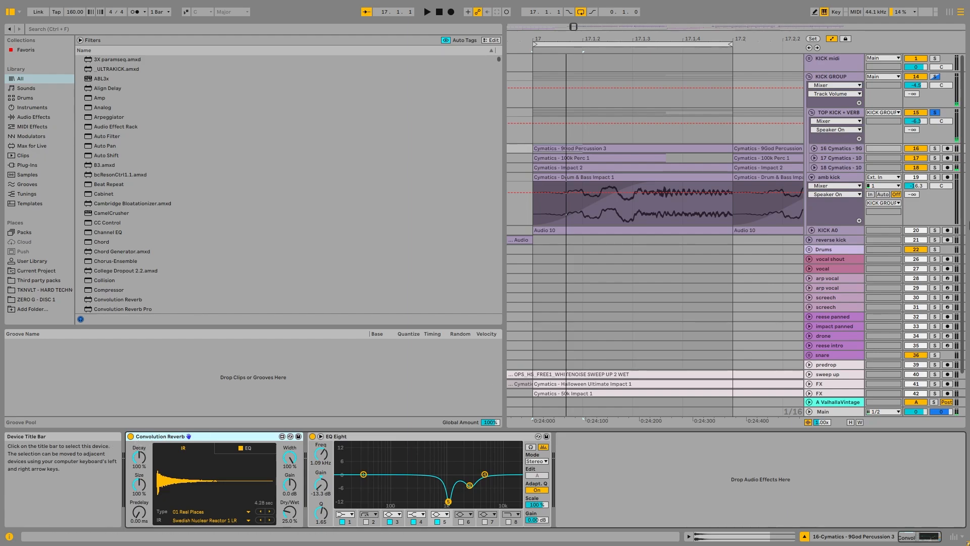
# Solo and play track 17, compare it with the Convolution Reverb bypassed and active, and switch the solo to track 18
pyautogui.click(935, 158)
pyautogui.press('space')
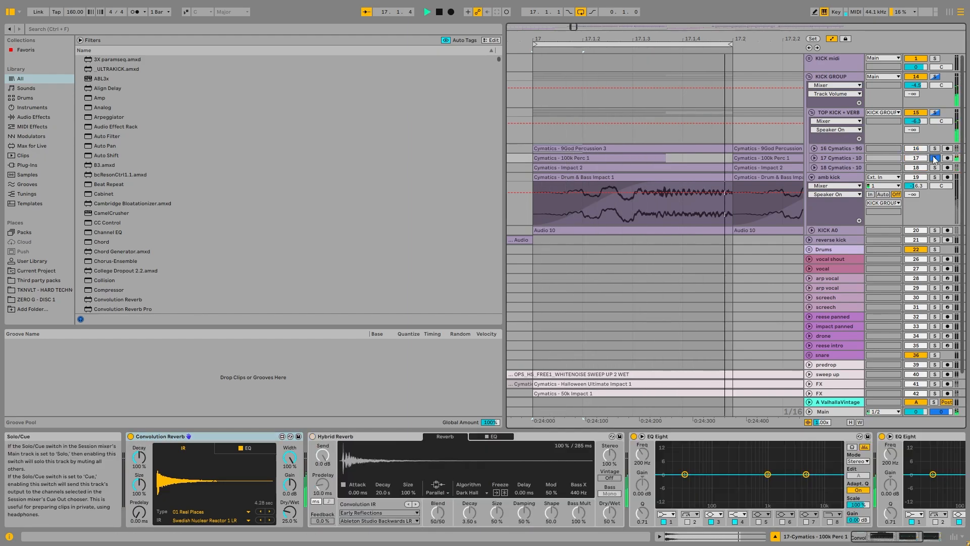
pyautogui.click(131, 437)
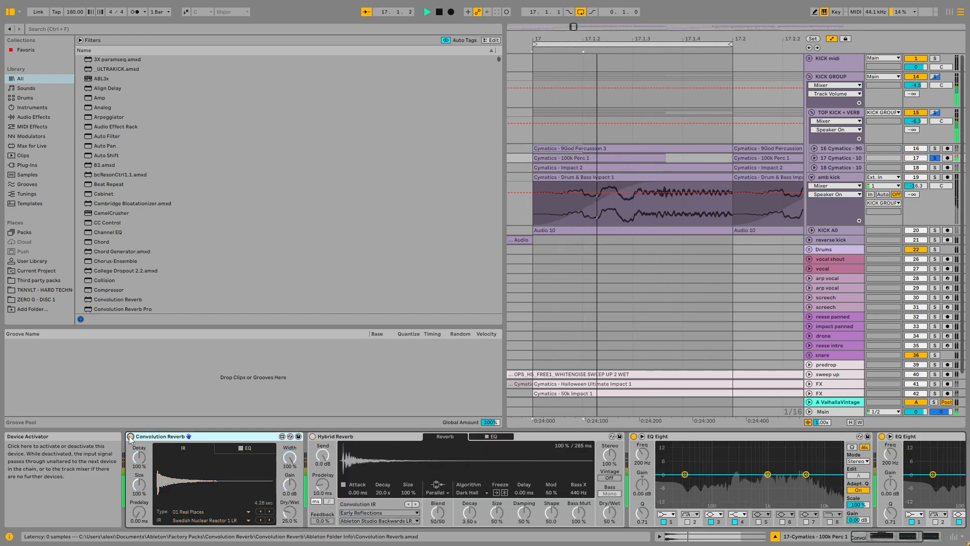
pyautogui.click(130, 436)
pyautogui.click(935, 167)
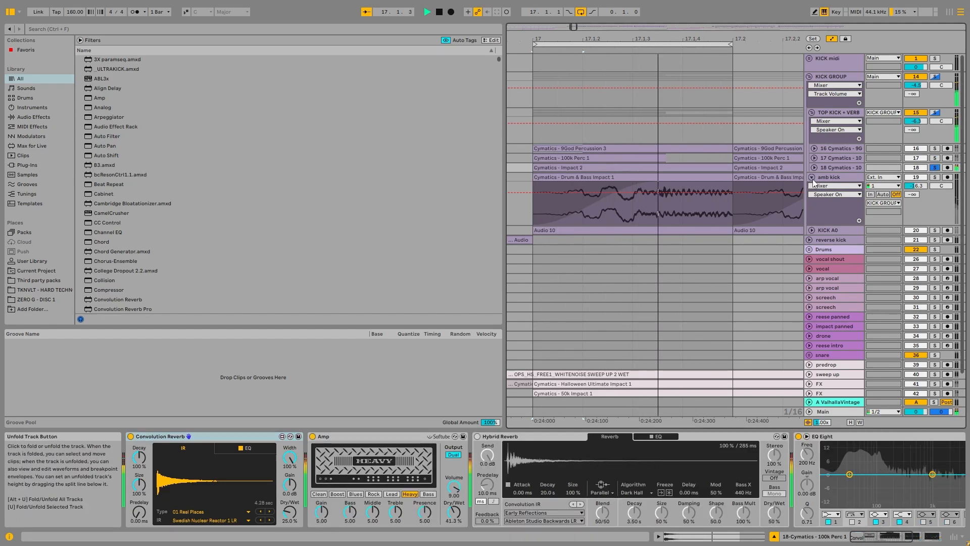
# Fold the amb kick track, solo the KICK GROUP, and review its device chain alongside the TOP KICK + VERB group's
pyautogui.click(812, 177)
pyautogui.click(941, 76)
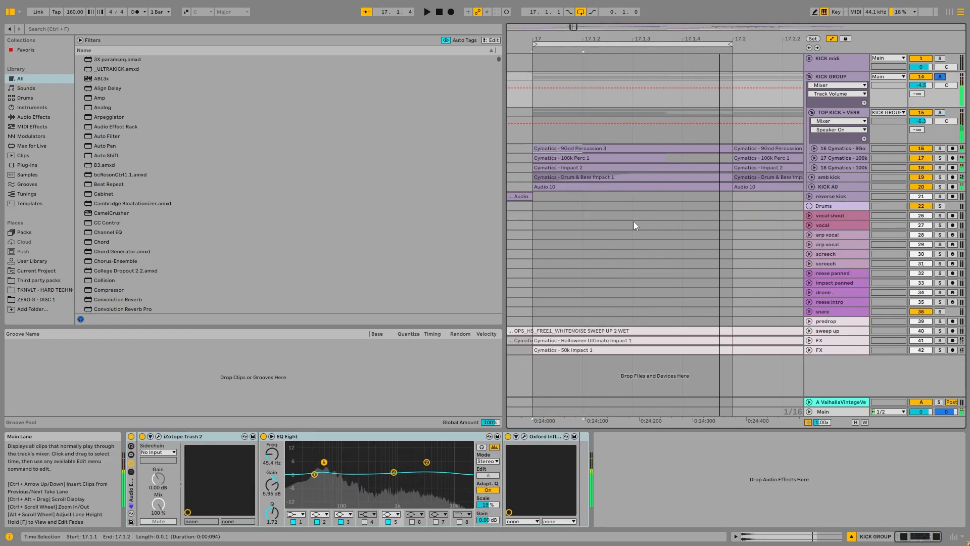
pyautogui.click(845, 60)
pyautogui.click(844, 76)
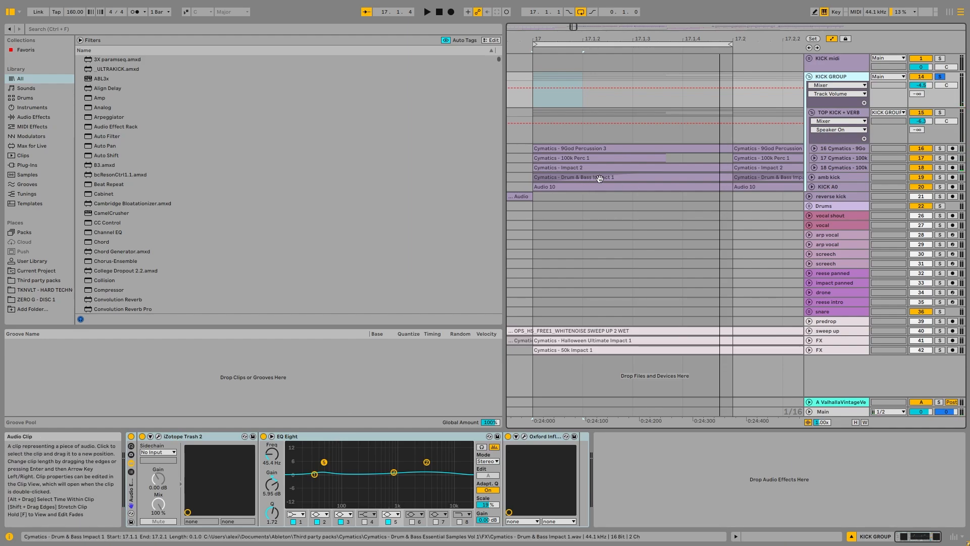
pyautogui.press('Down')
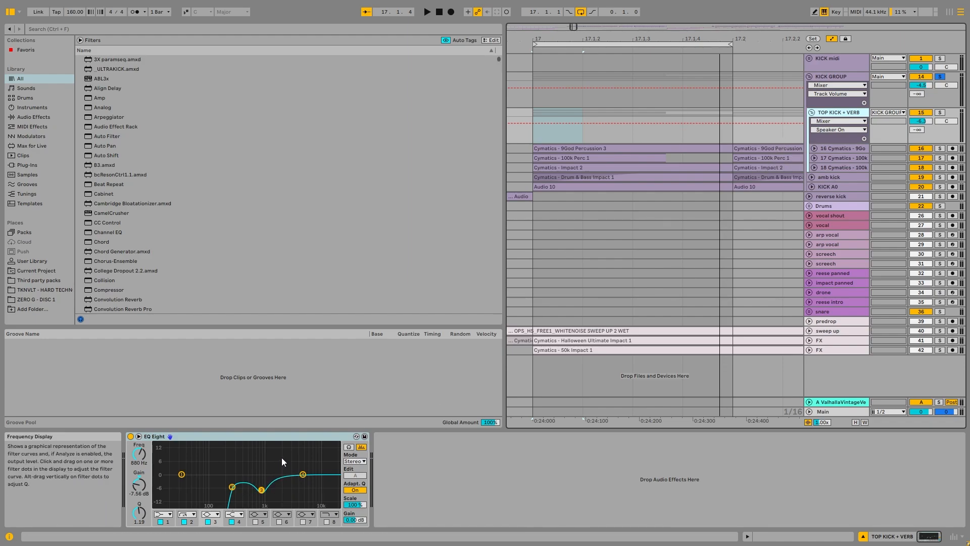
pyautogui.press('Up')
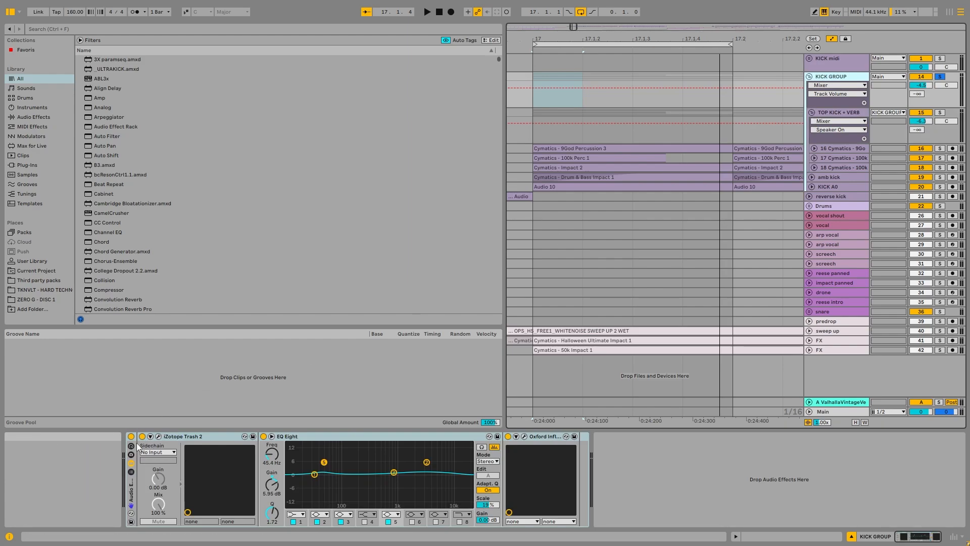
# Play the soloed KICK GROUP and compare its Audio Effect Rack bypassed and active
pyautogui.click(131, 436)
pyautogui.press('space')
pyautogui.click(131, 436)
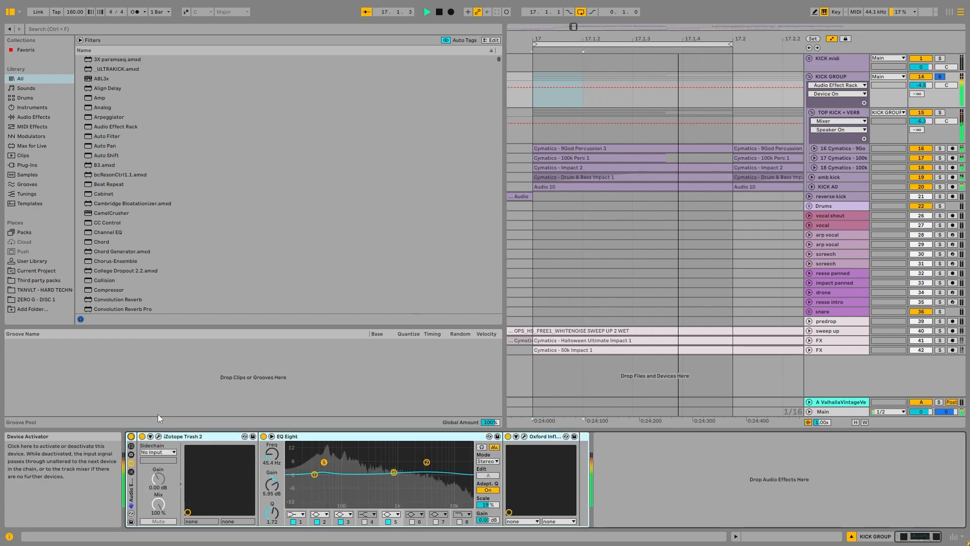
pyautogui.press('space')
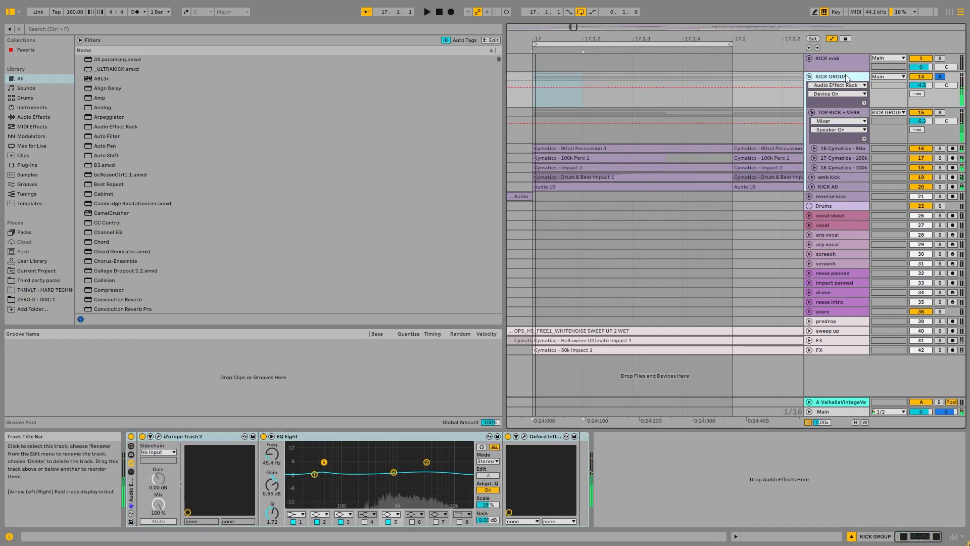
# Inspect the Blues Driver distortion and mix settings in the KICK GROUP's iZotope Trash 2, dismissing its preset manager
pyautogui.click(158, 436)
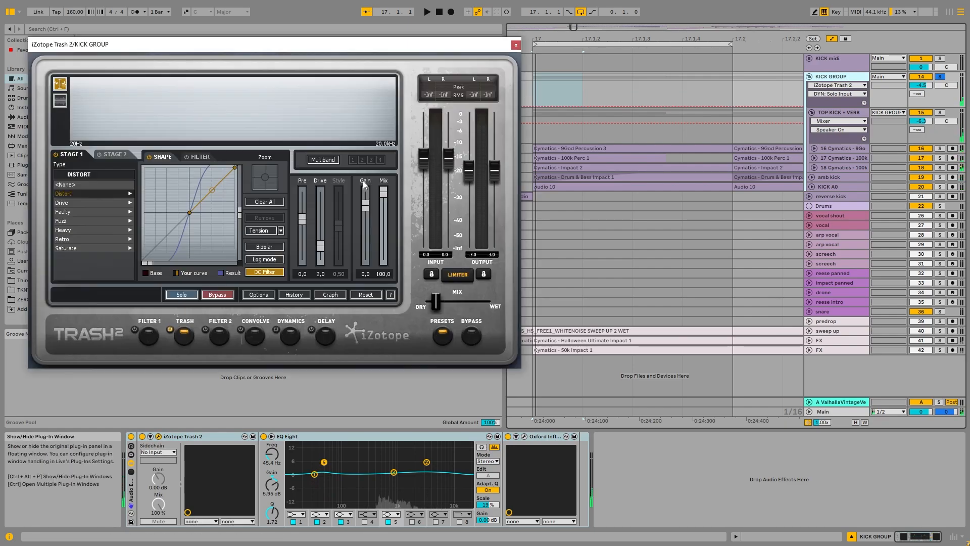
pyautogui.moveTo(301, 49); pyautogui.dragTo(399, 46)
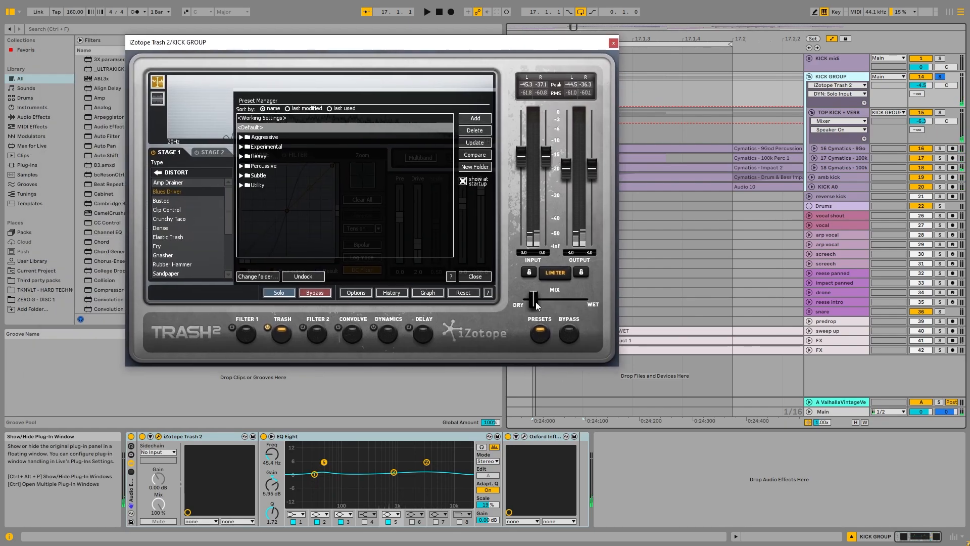
pyautogui.click(475, 277)
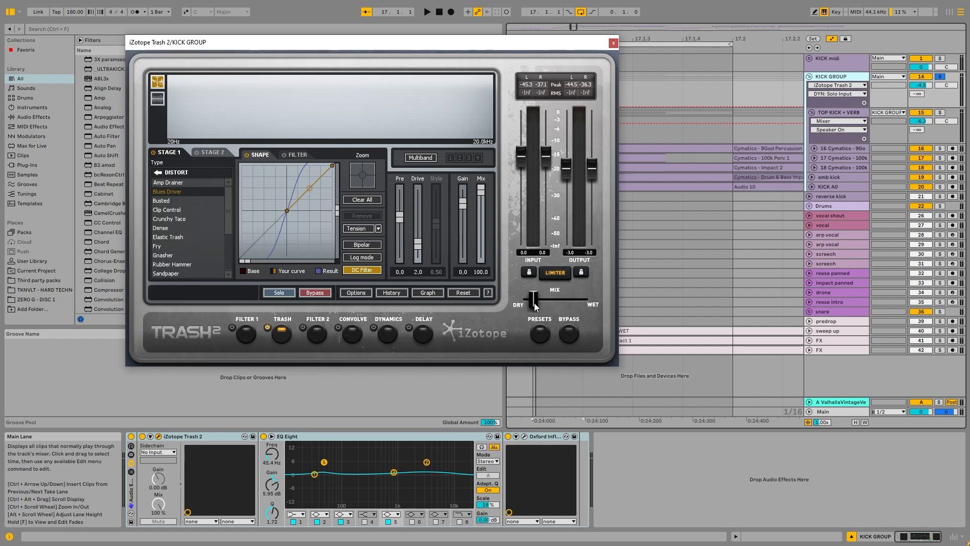
pyautogui.click(614, 44)
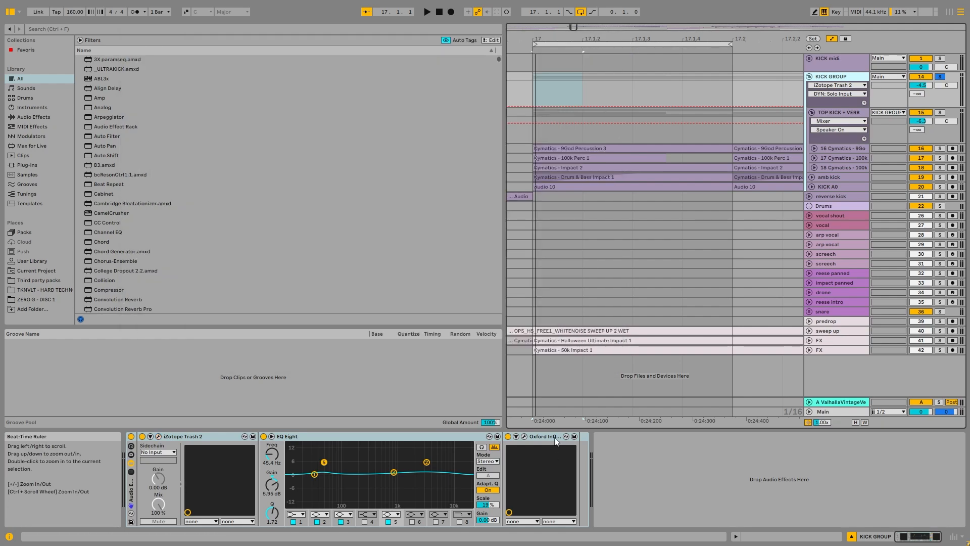
# Open the KICK GROUP's Oxford Inflator, play the kick with it bypassed and active, and close the plug-in window
pyautogui.click(524, 437)
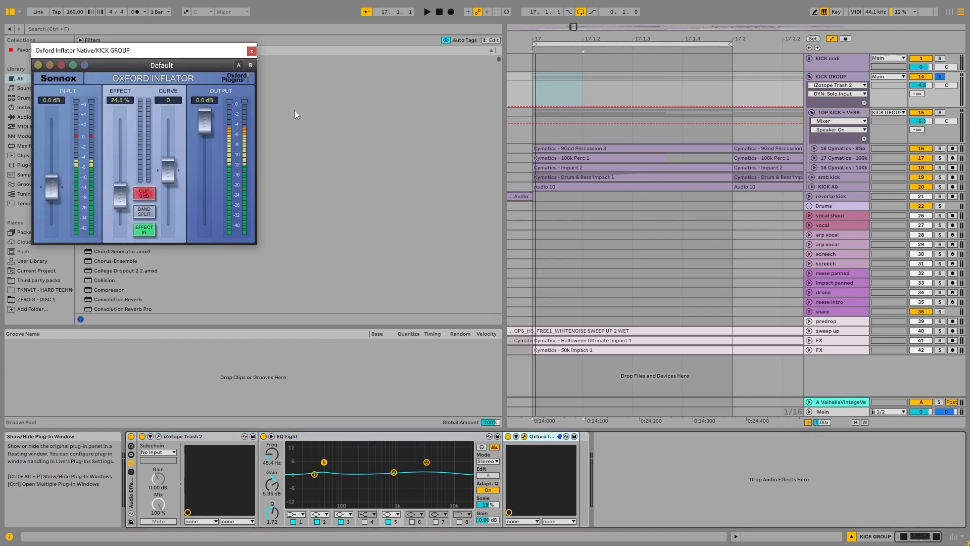
pyautogui.press('space')
pyautogui.press('space')
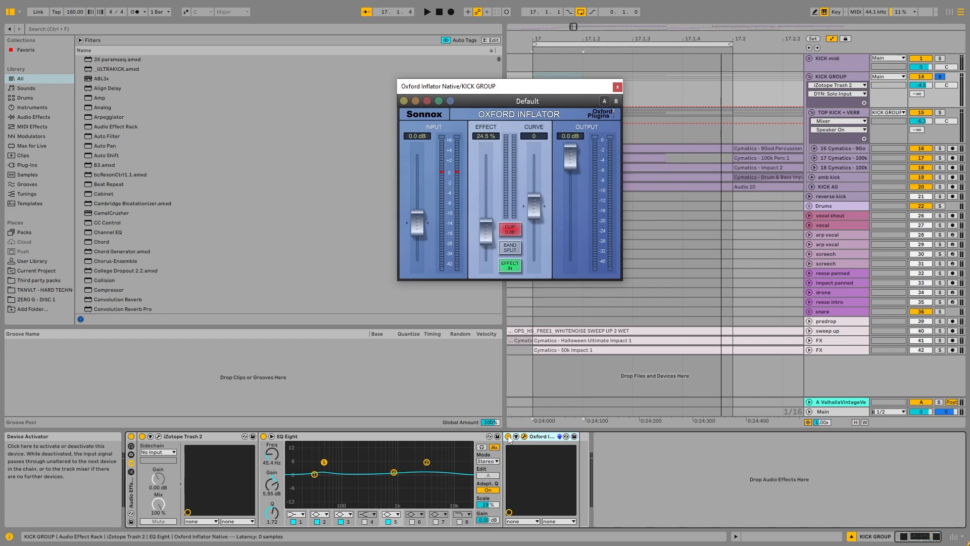
pyautogui.press('space')
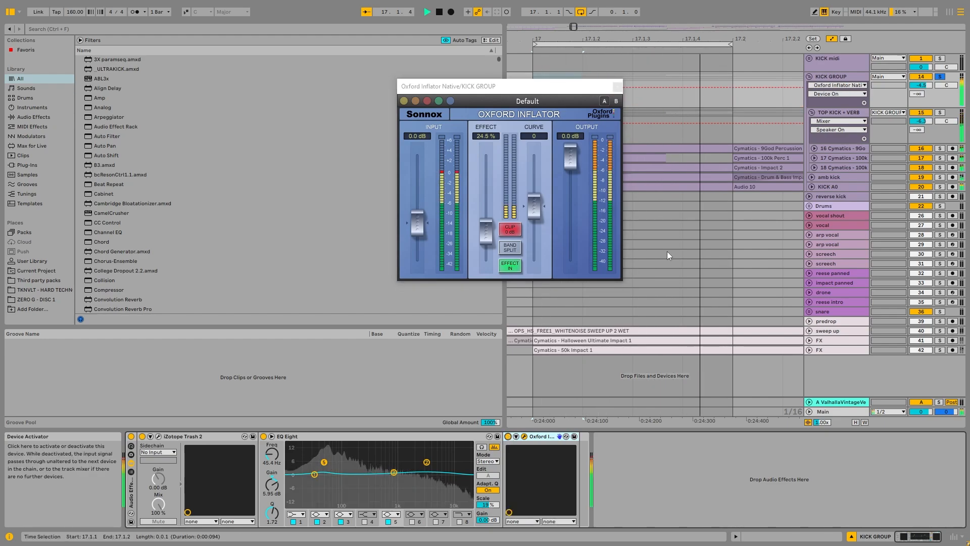
pyautogui.click(617, 87)
pyautogui.press('space')
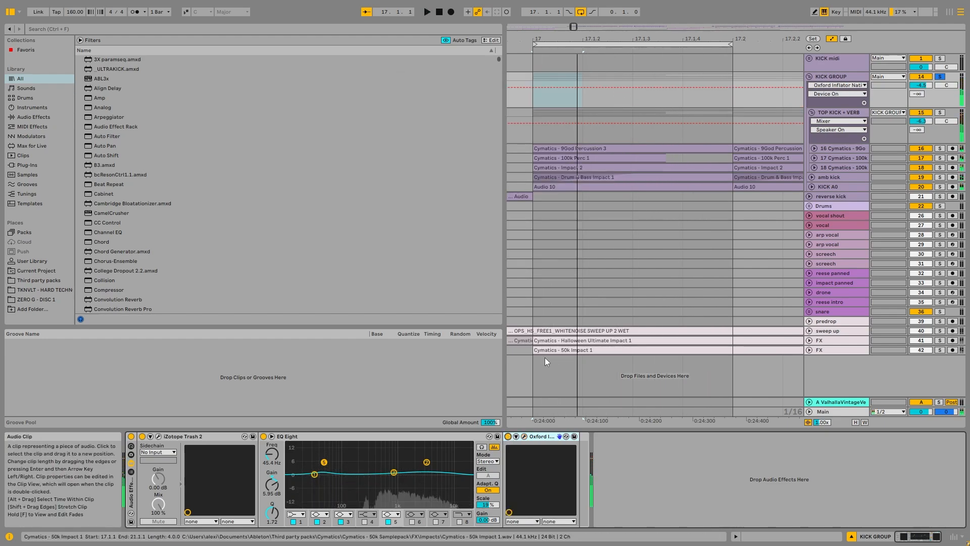
# Reopen the KICK GROUP's Oxford Inflator to examine its effect, curve and output settings, and close it again
pyautogui.click(524, 436)
pyautogui.moveTo(526, 94); pyautogui.dragTo(510, 122)
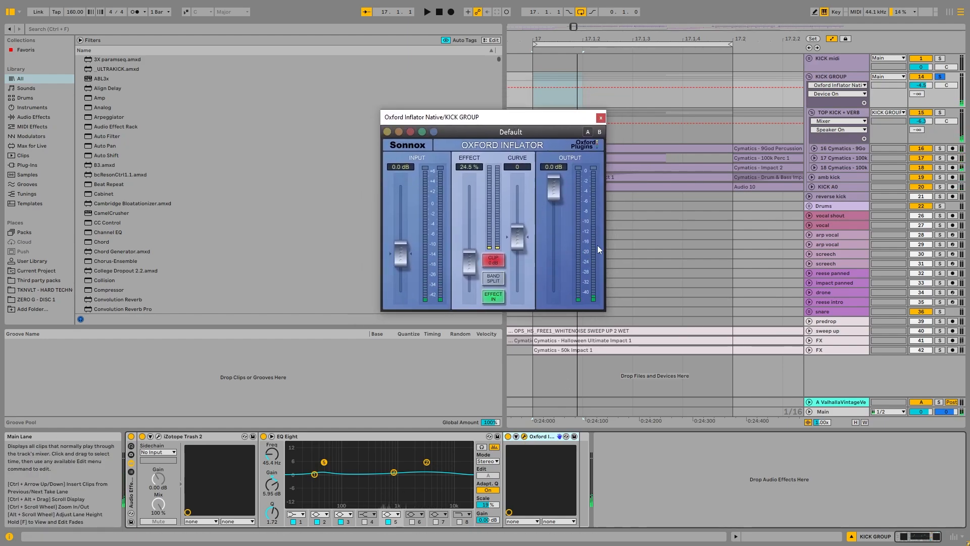
pyautogui.moveTo(513, 119); pyautogui.dragTo(520, 146)
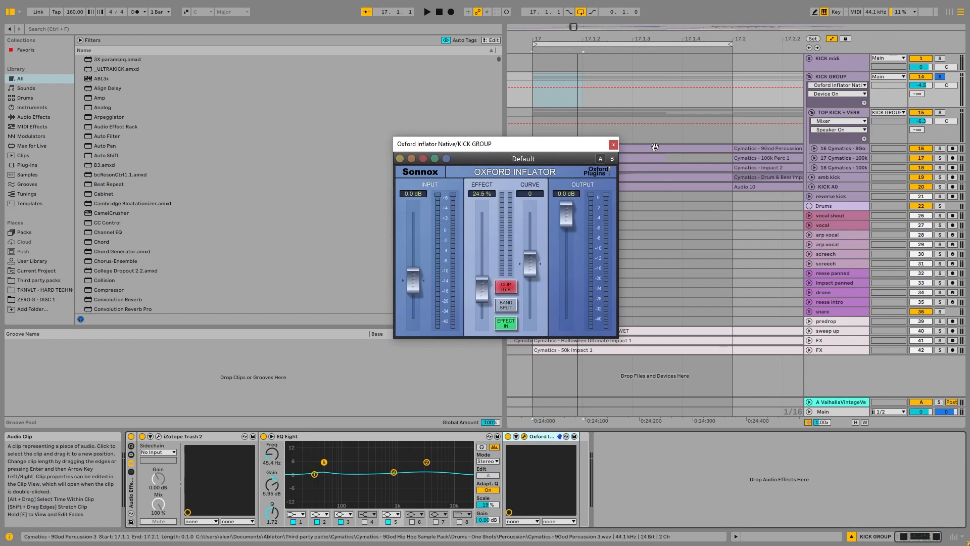
pyautogui.moveTo(510, 148); pyautogui.dragTo(490, 144)
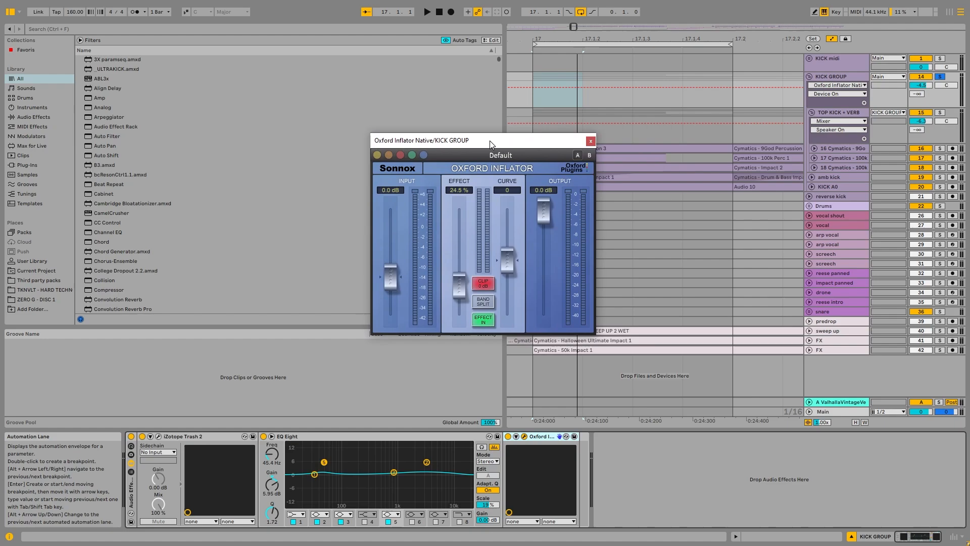
pyautogui.click(591, 141)
# Fold the TOP KICK + VERB and KICK GROUP tracks, unfold the reverse kick and Drums tracks, and solo Drums
pyautogui.click(812, 112)
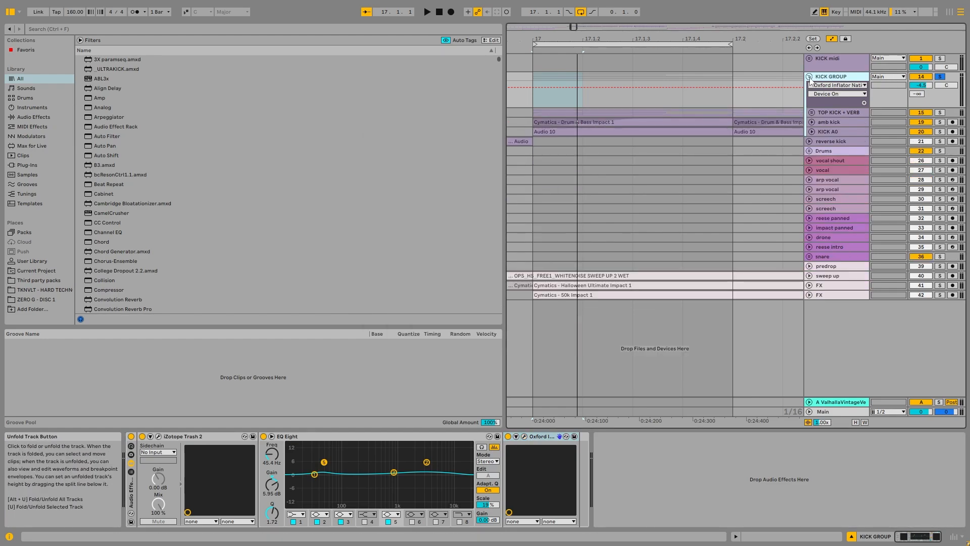
pyautogui.click(809, 77)
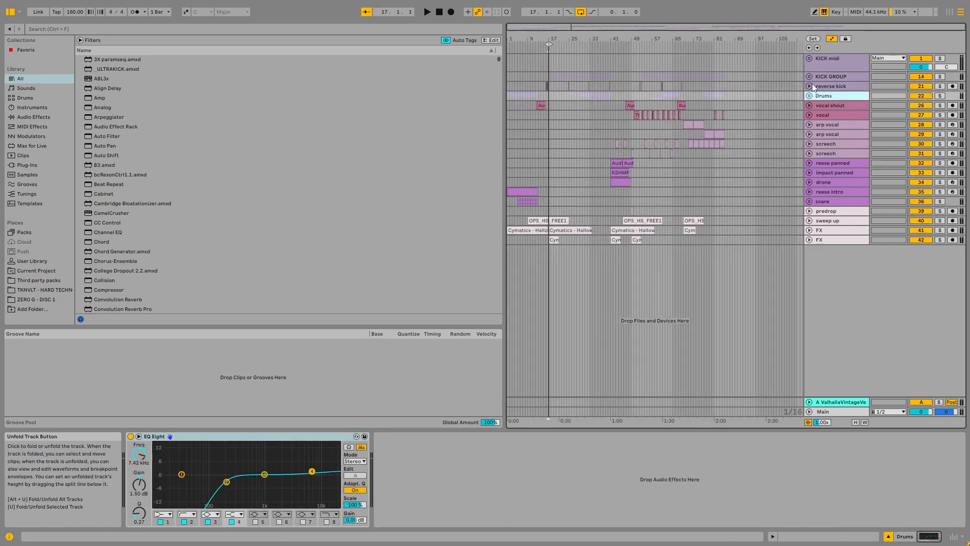
pyautogui.click(809, 87)
pyautogui.click(809, 131)
pyautogui.click(940, 131)
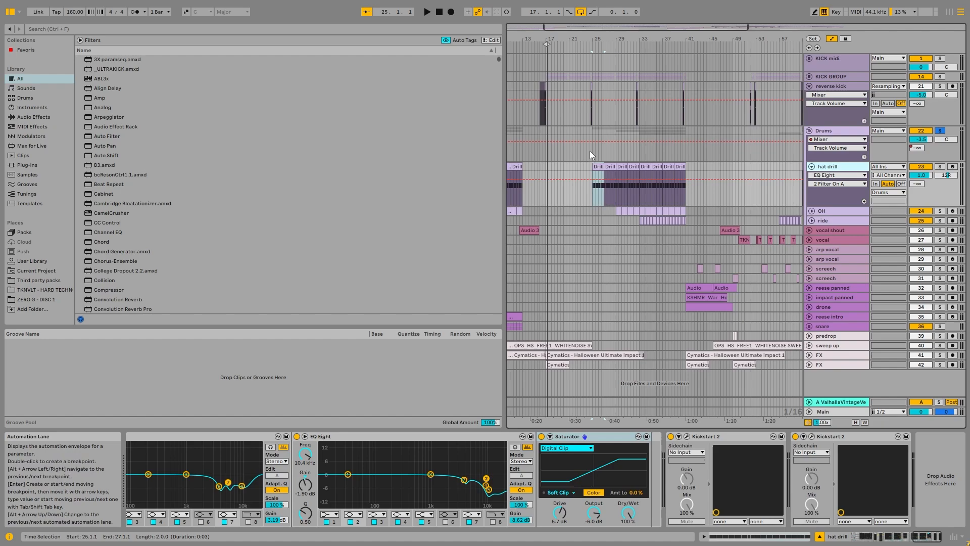
# Solo the hat drill track and play its first Drill 150 bpm clip from bar 25
pyautogui.scroll(5, 590, 153)
pyautogui.click(635, 168)
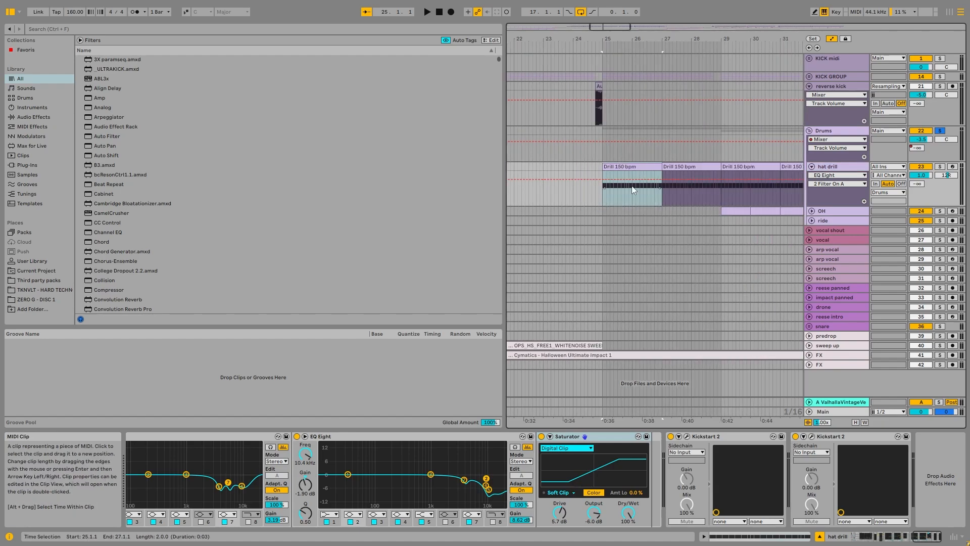
pyautogui.click(913, 145)
pyautogui.click(940, 167)
pyautogui.press('space')
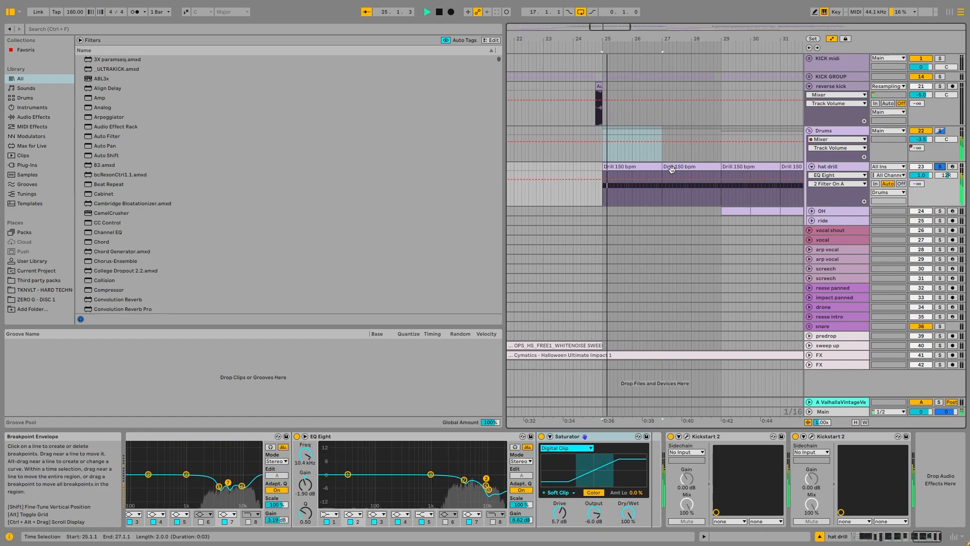
pyautogui.click(650, 169)
pyautogui.press('space')
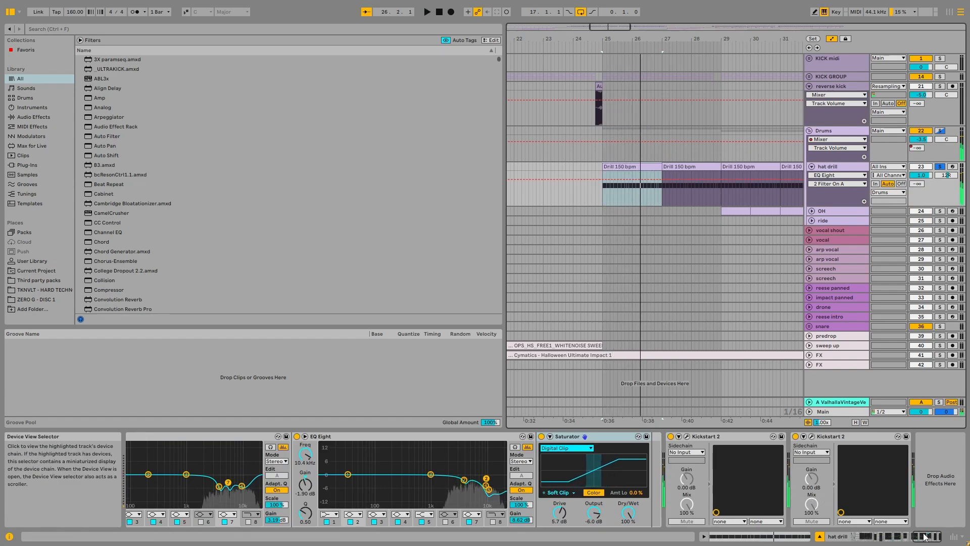
# Go to the start of the hat drill device chain and examine the Driller Kit's Hihat Closed pad
pyautogui.moveTo(924, 538); pyautogui.dragTo(861, 537)
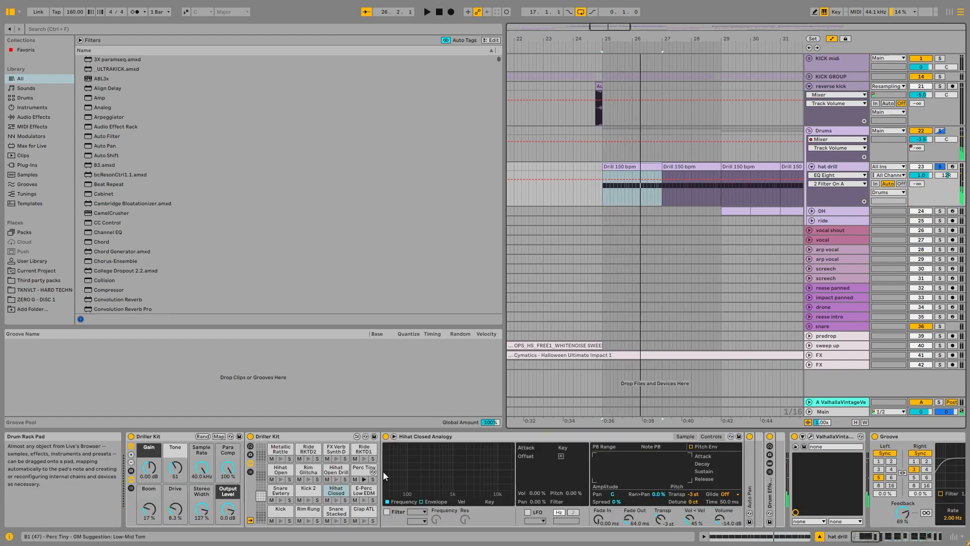
pyautogui.click(151, 439)
pyautogui.click(336, 491)
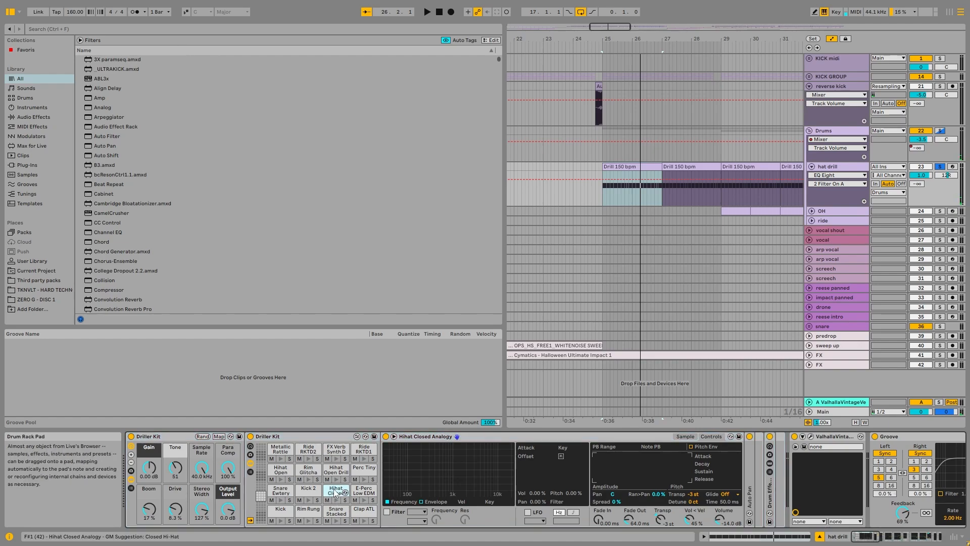
# Open the Drill 150 bpm clip at bar 25 and play it to examine its Hihat Closed Analogy note pattern
pyautogui.click(646, 167)
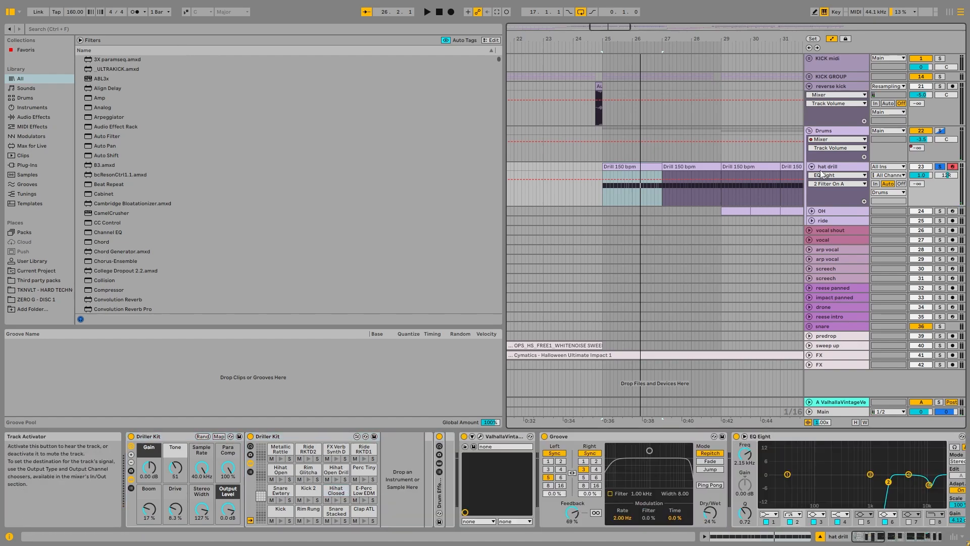
pyautogui.press('space')
pyautogui.doubleClick(645, 167)
pyautogui.press('space')
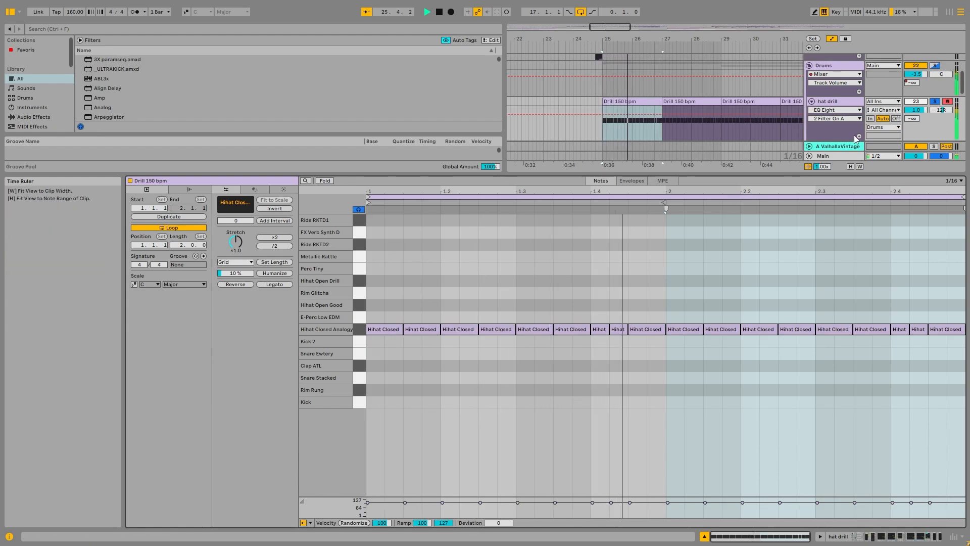
pyautogui.press('space')
# Return to the hat drill device chain and inspect the ValhallaVintageVerb settings
pyautogui.click(884, 537)
pyautogui.moveTo(884, 538)
pyautogui.mouseDown()
pyautogui.moveTo(935, 538)
pyautogui.moveTo(874, 538)
pyautogui.mouseUp()
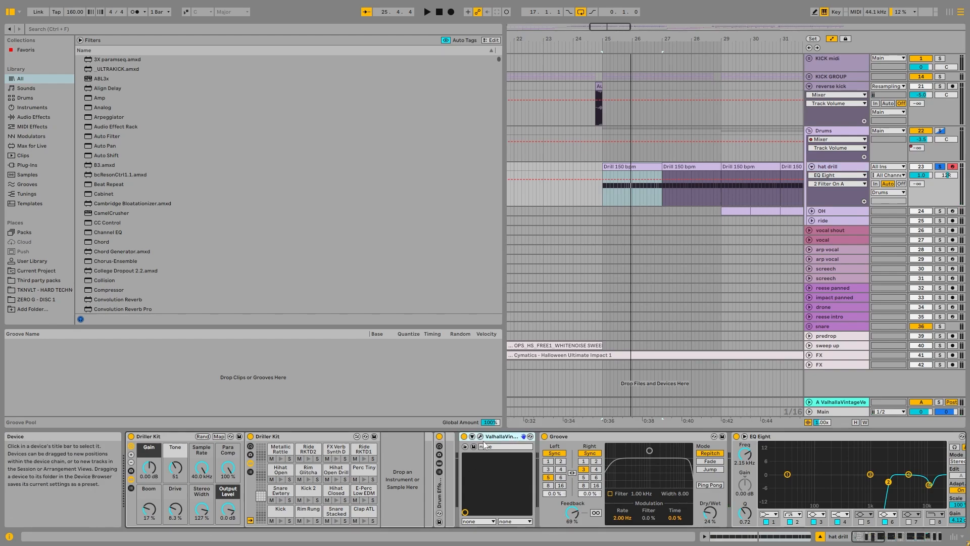
pyautogui.scroll(-2, 521, 453)
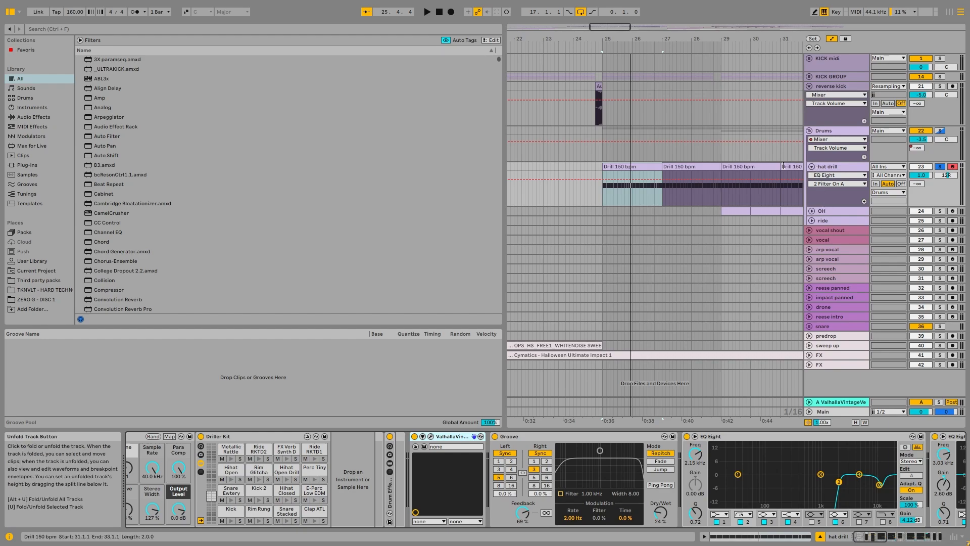
pyautogui.click(431, 436)
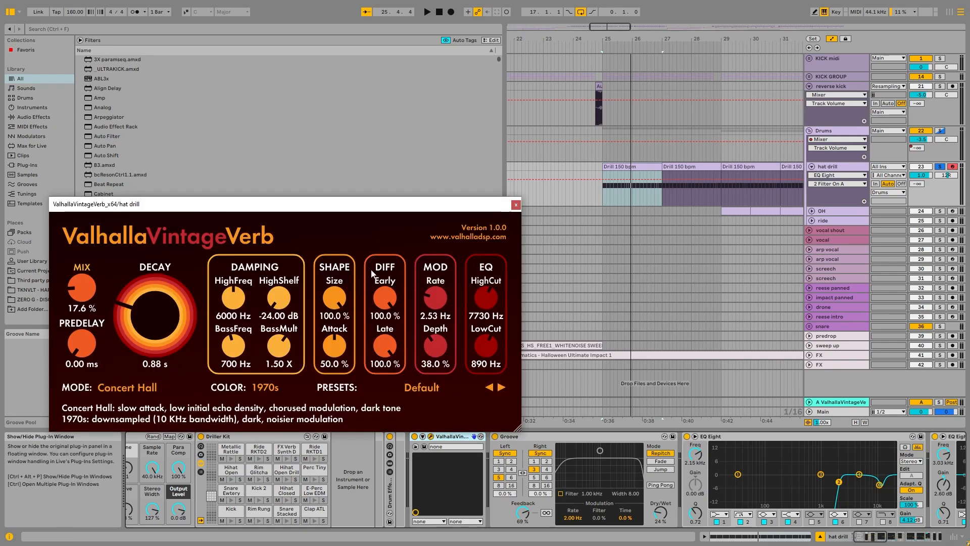
pyautogui.click(515, 205)
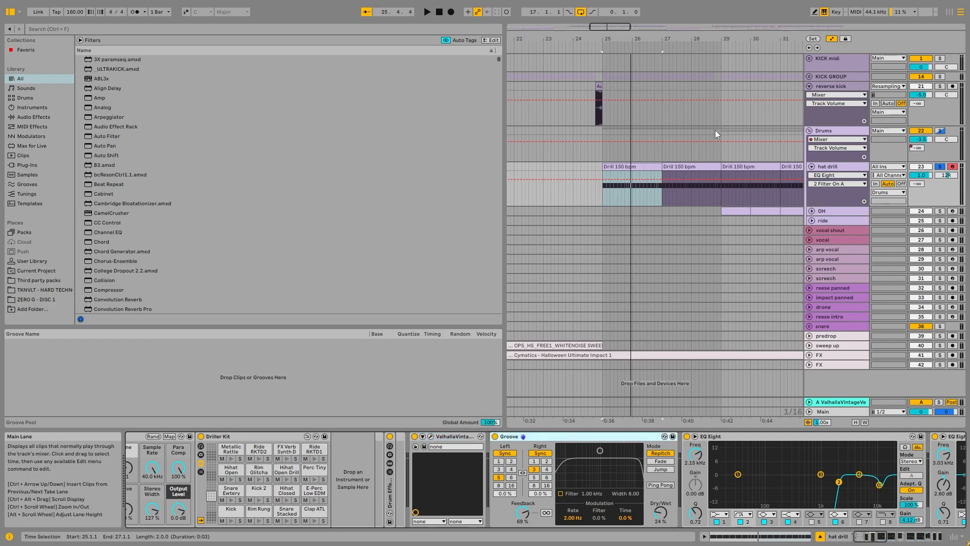
# Play the hat drill clip and compare it with the Groove delay bypassed and active
pyautogui.click(495, 436)
pyautogui.press('space')
pyautogui.click(495, 437)
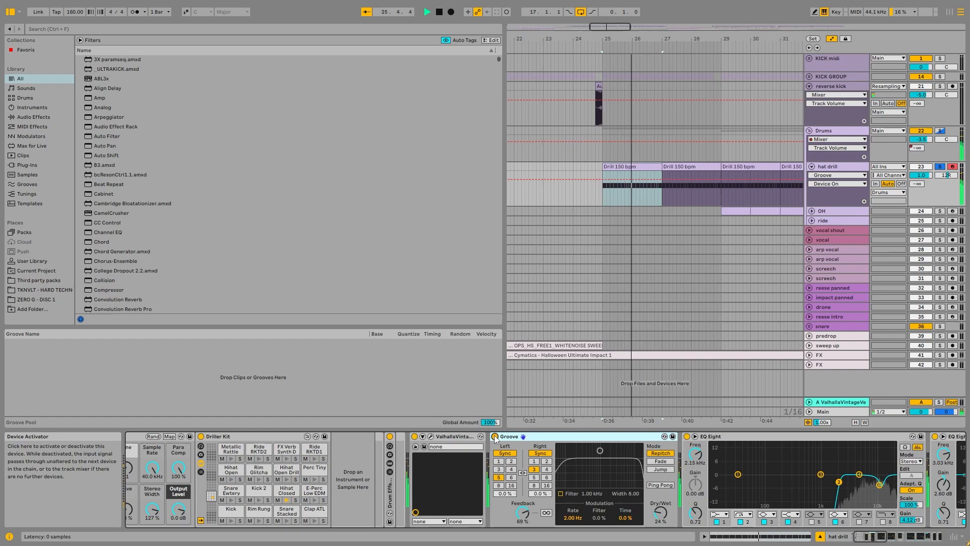
# Play the hat drill clip and compare it with the second EQ Eight after the Groove delay bypassed and active
pyautogui.click(857, 542)
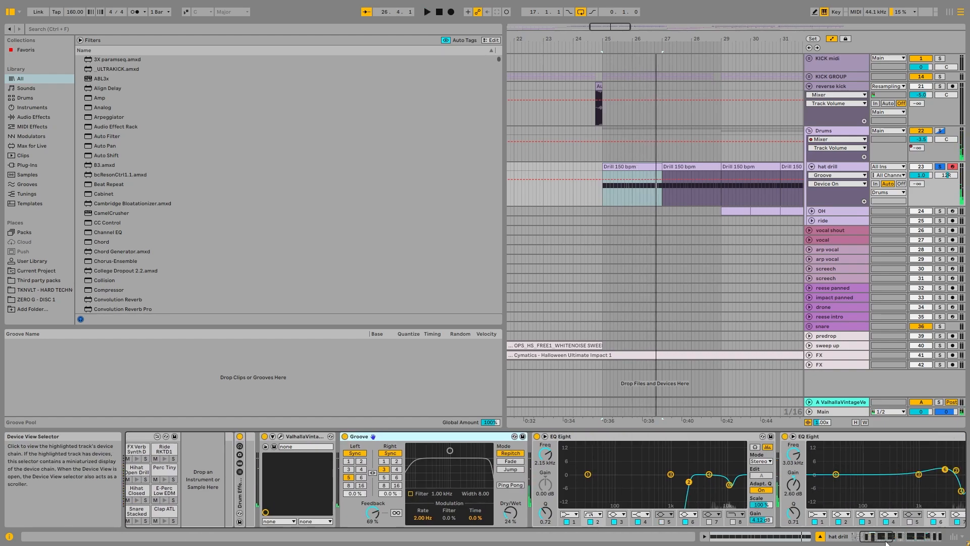
pyautogui.press('space')
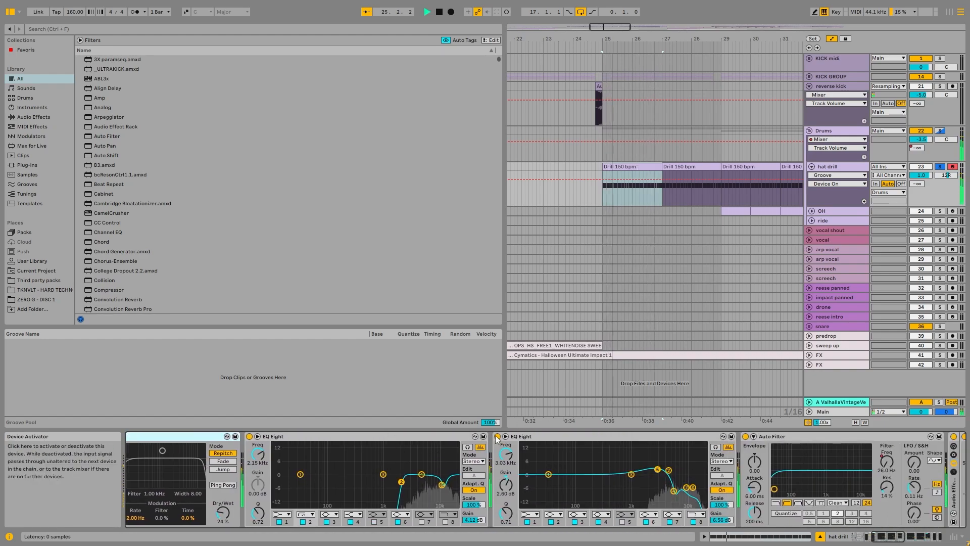
pyautogui.click(496, 437)
pyautogui.click(496, 437)
pyautogui.press('space')
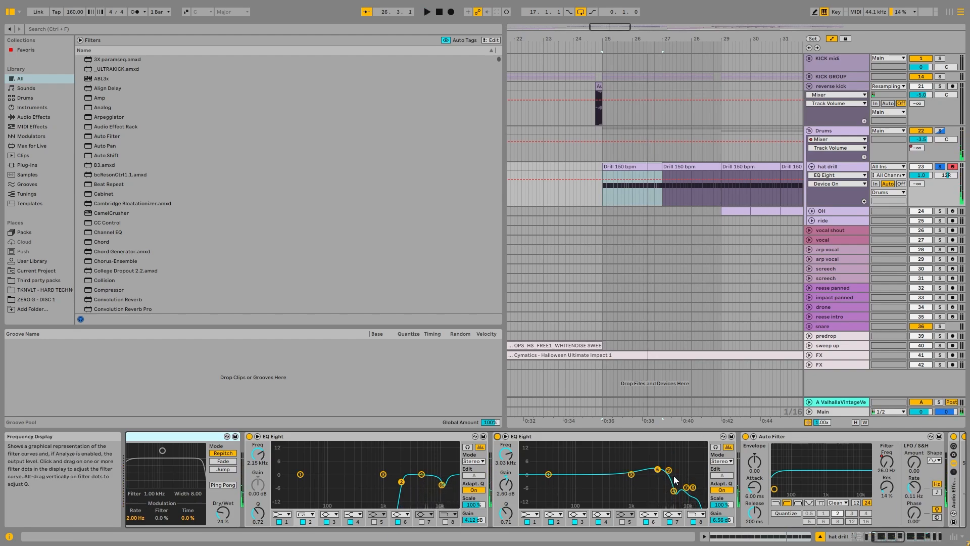
# Inspect the remaining EQ Eight, Saturator and Kickstart 2 devices at the end of the hat drill chain
pyautogui.click(936, 534)
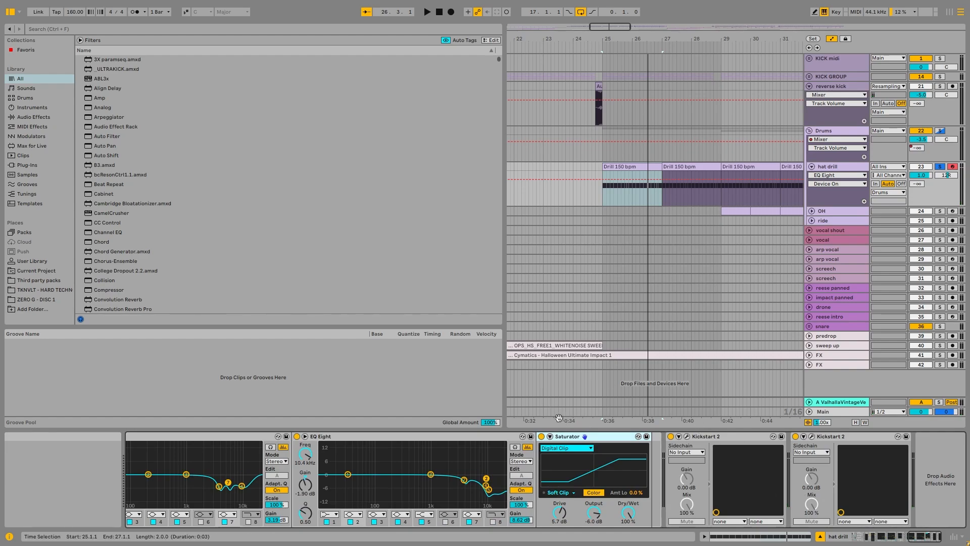
pyautogui.click(921, 537)
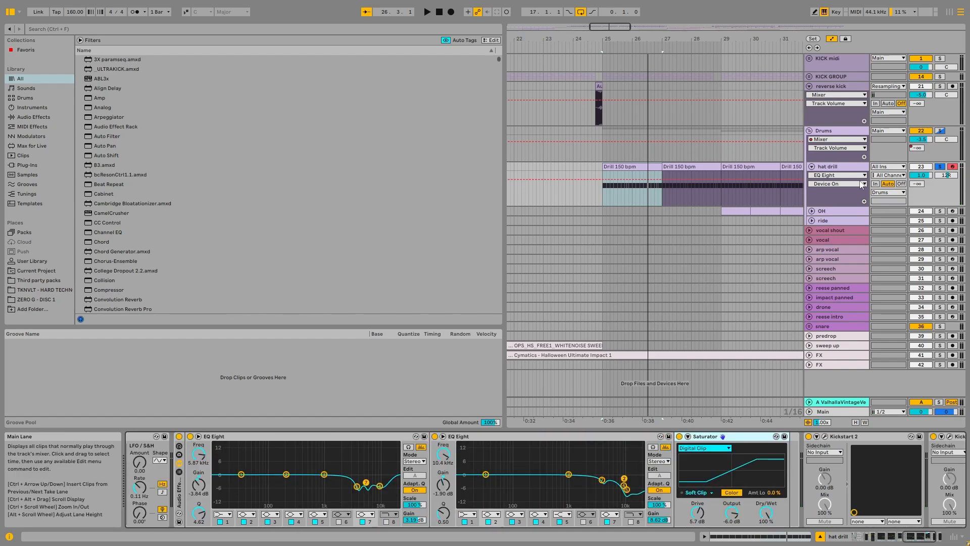
# Expand the OH track and open its first clip at bar 29 to examine the note pattern
pyautogui.click(845, 211)
pyautogui.click(812, 210)
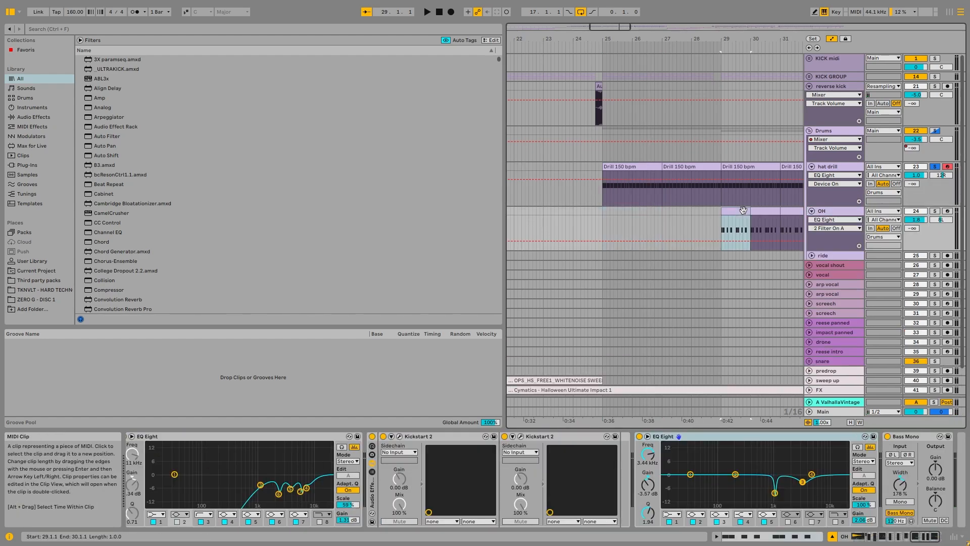
pyautogui.doubleClick(736, 217)
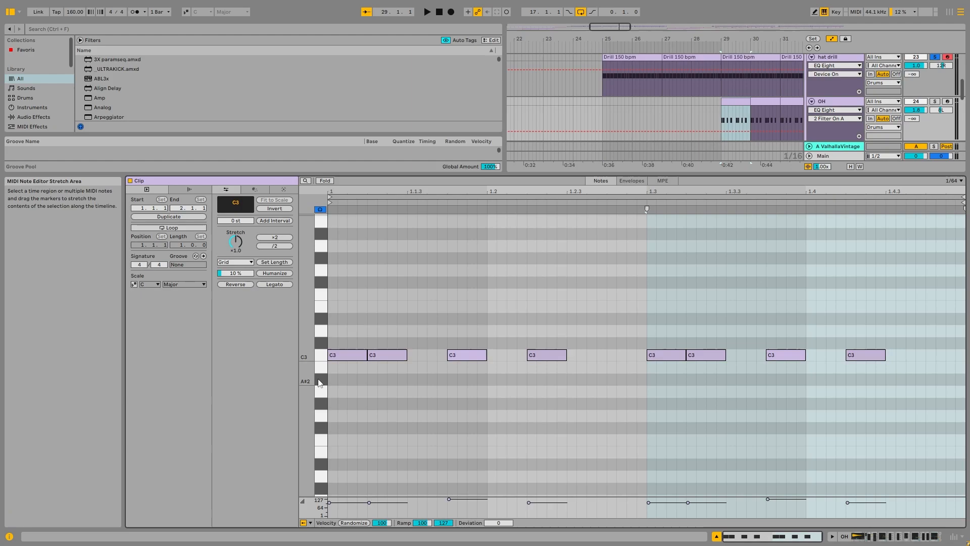
# Return to the OH device chain, solo the track and play it while inspecting the BVKER - 909 Kit - Open Hat 07 sample
pyautogui.click(860, 103)
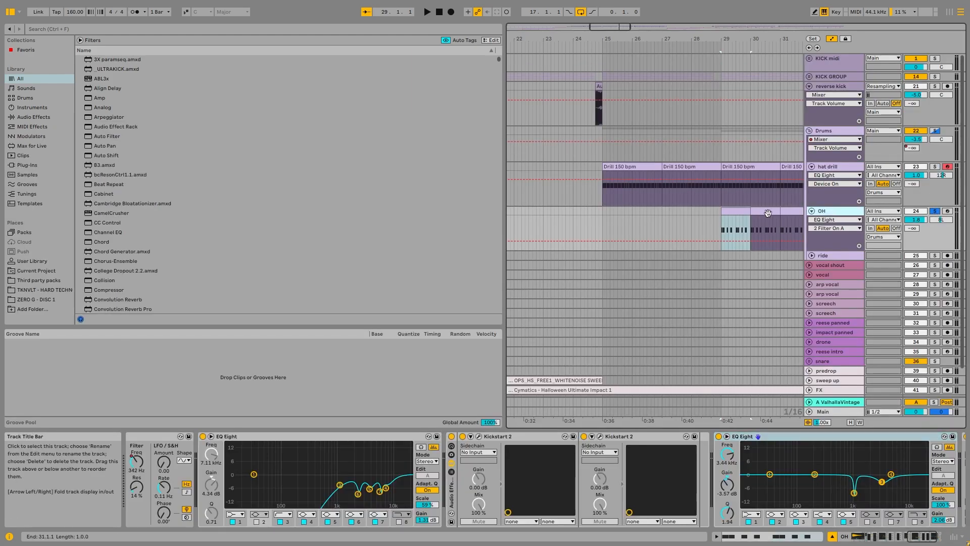
pyautogui.press('space')
pyautogui.moveTo(917, 537); pyautogui.dragTo(859, 537)
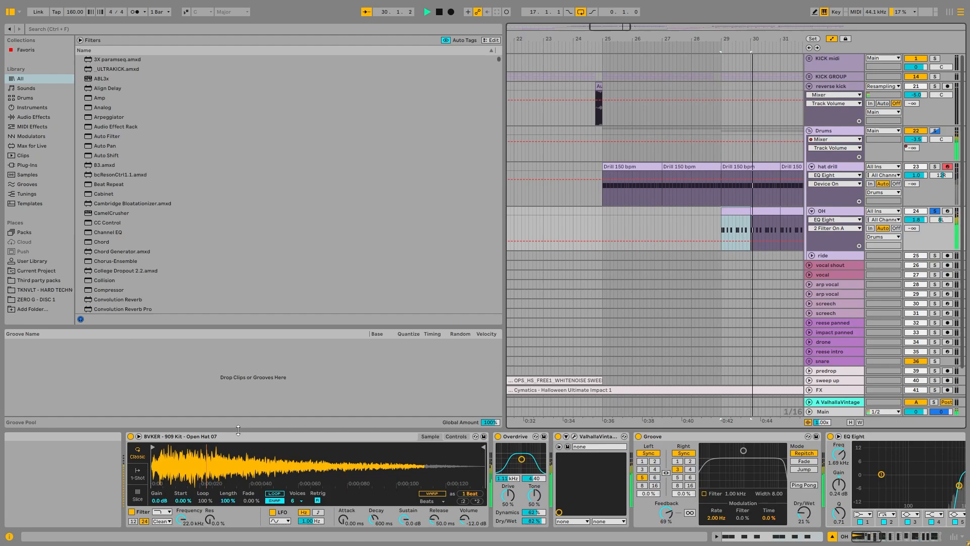
pyautogui.hscroll(5, 862, 517)
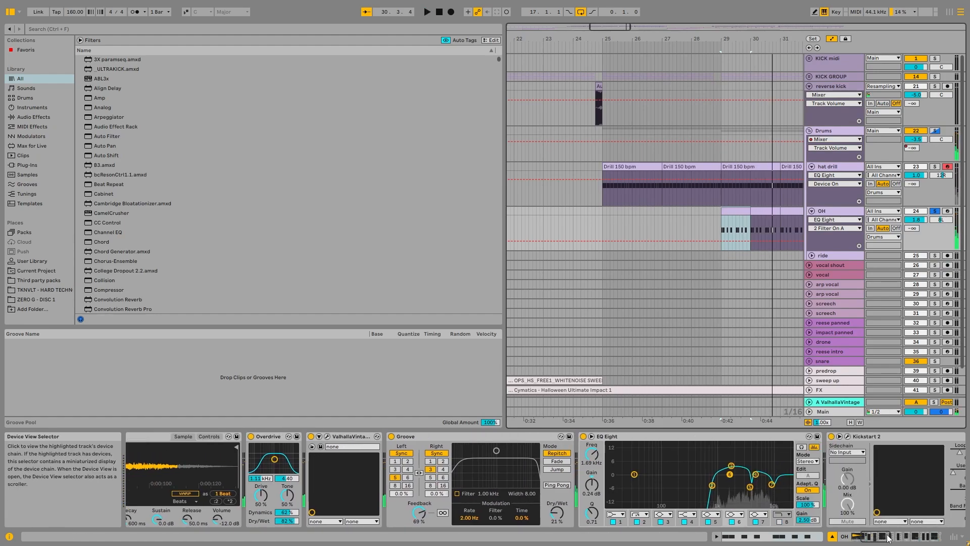
# Inspect the ValhallaVintageVerb, Groove delay and following EQ Eight on the OH track
pyautogui.click(352, 436)
pyautogui.click(440, 437)
pyautogui.click(657, 437)
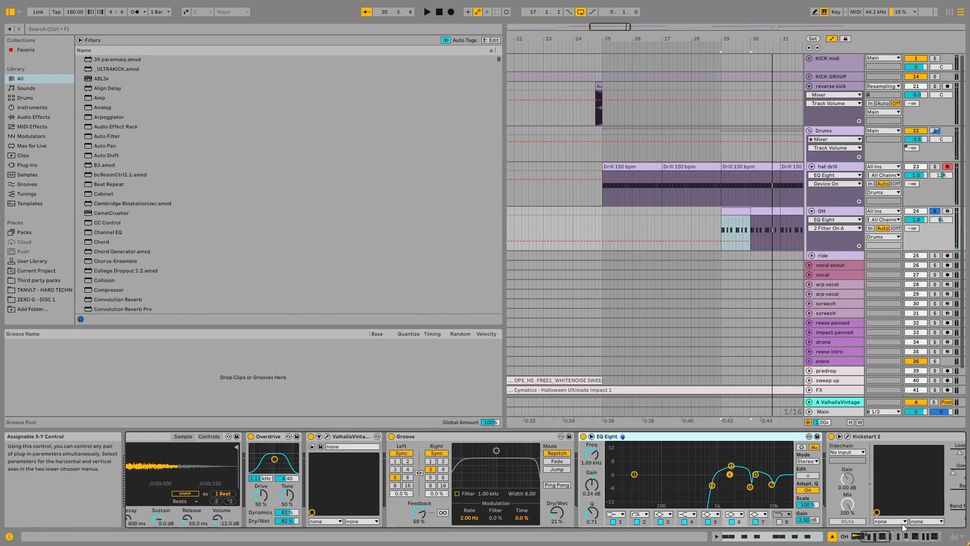
pyautogui.click(883, 541)
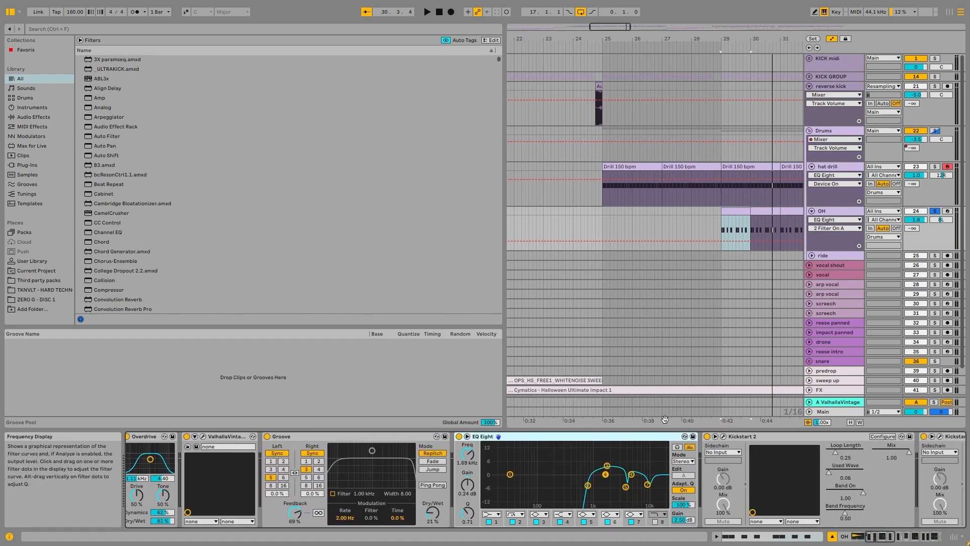
# Play the open hat and compare it with bands 5 and 7 of the EQ Eight after the Groove delay off and on
pyautogui.press('space')
pyautogui.click(584, 523)
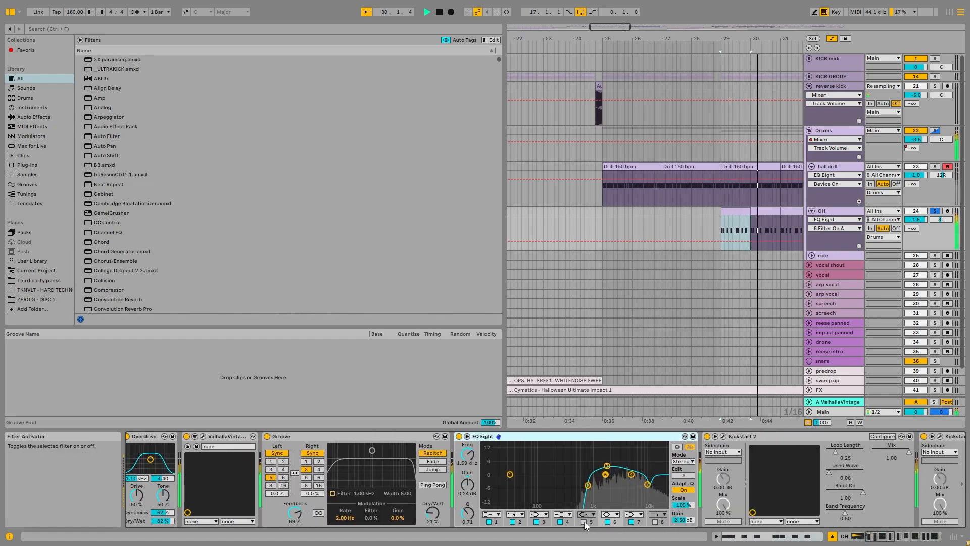
pyautogui.click(584, 522)
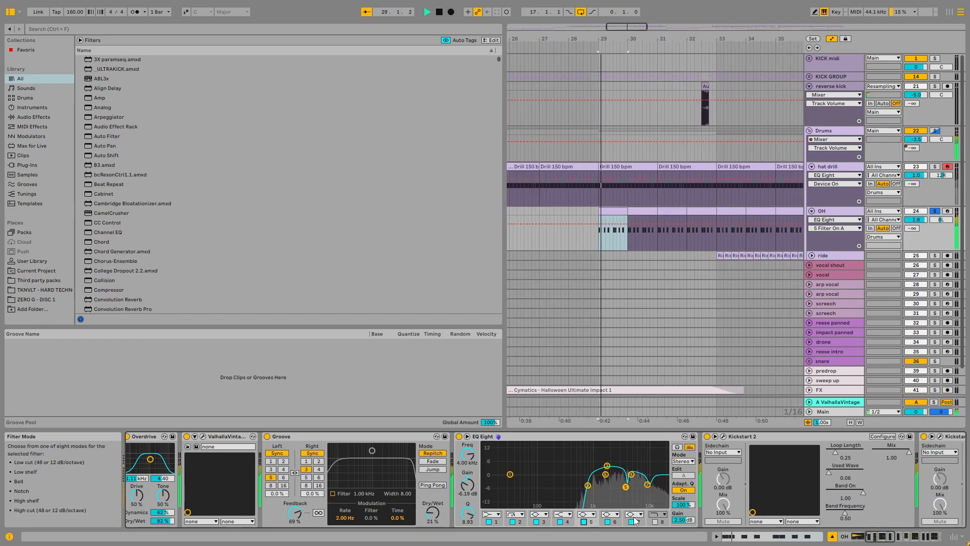
pyautogui.click(632, 522)
pyautogui.click(632, 523)
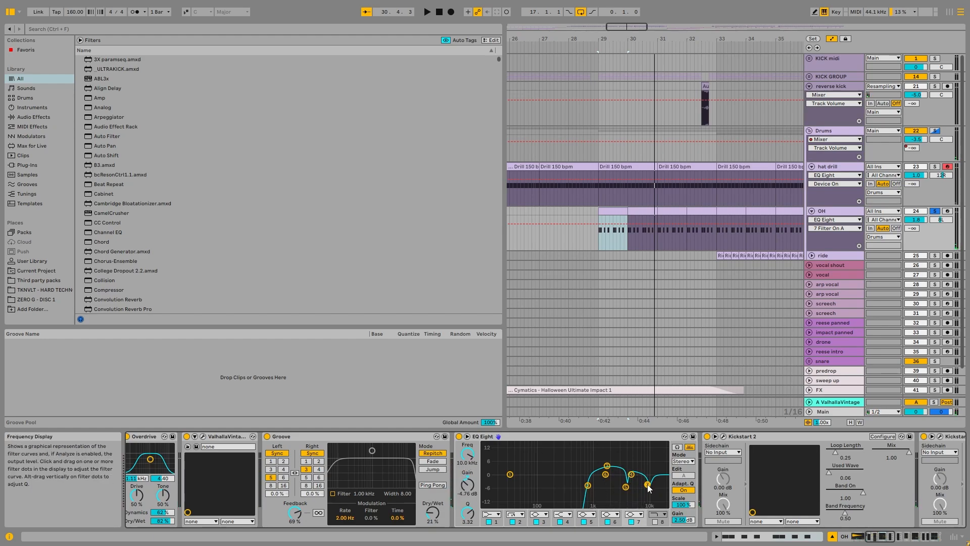
# Play the open hat and compare it with band 3 of the final EQ Eight in the OH chain off and on
pyautogui.moveTo(879, 537); pyautogui.dragTo(969, 526)
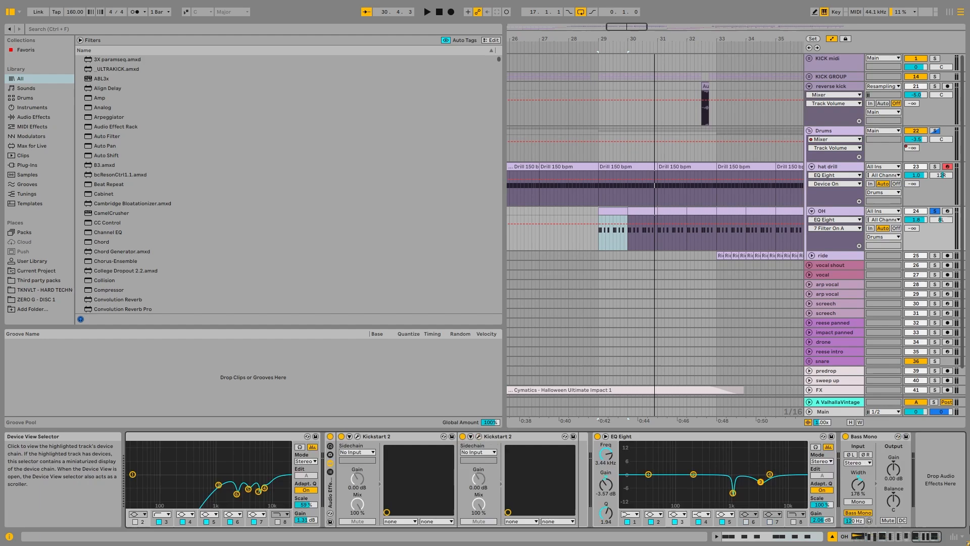
pyautogui.press('space')
pyautogui.click(676, 522)
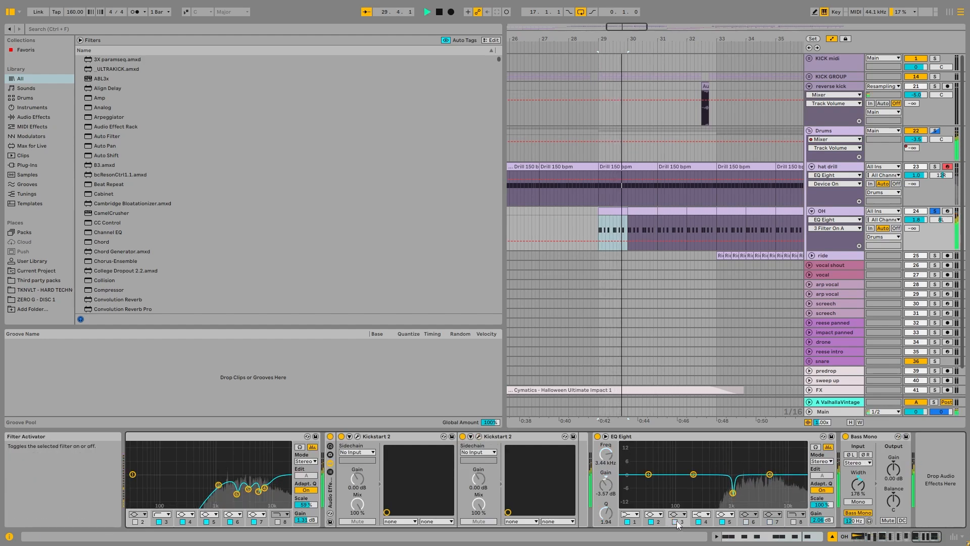
pyautogui.click(675, 521)
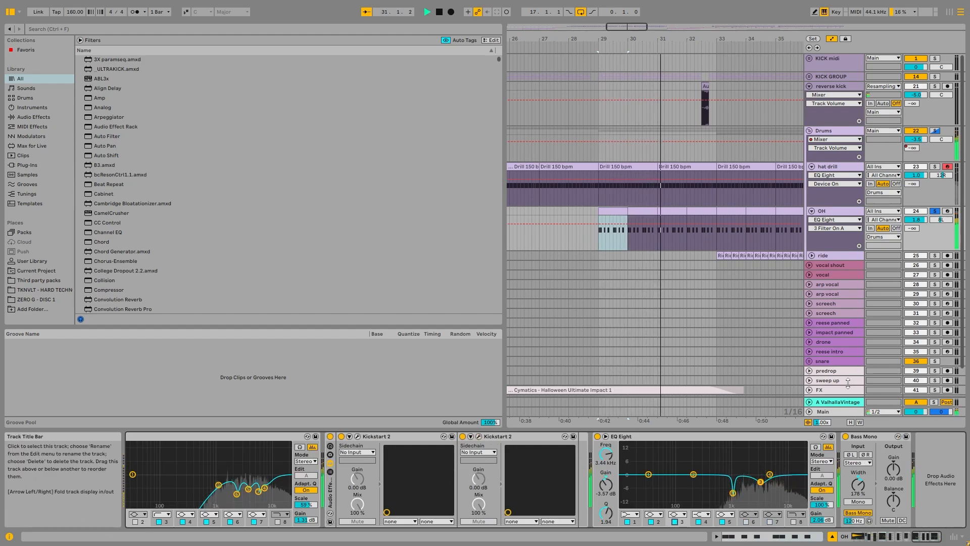
pyautogui.press('space')
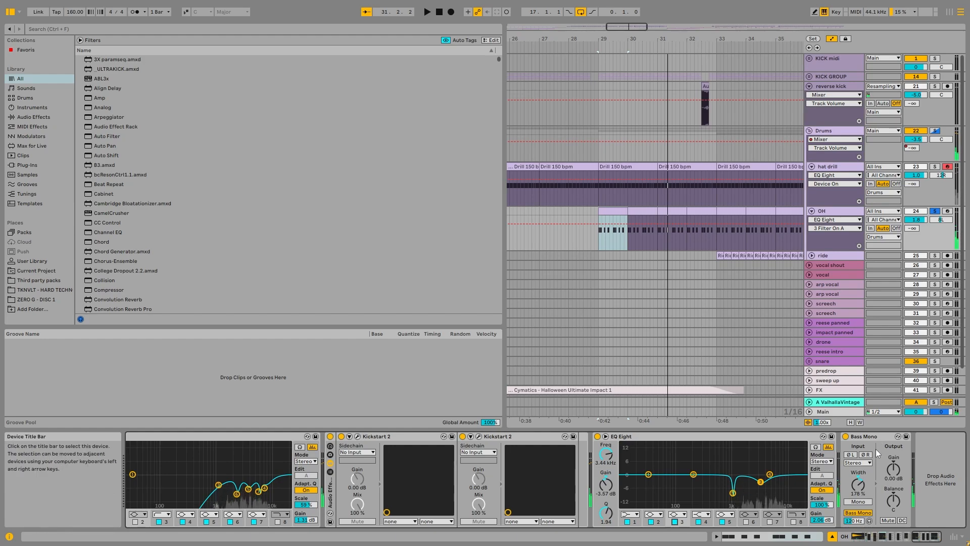
# Inspect the Bass Mono device at the end of the OH chain and disarm recording on the hat drill track
pyautogui.click(870, 438)
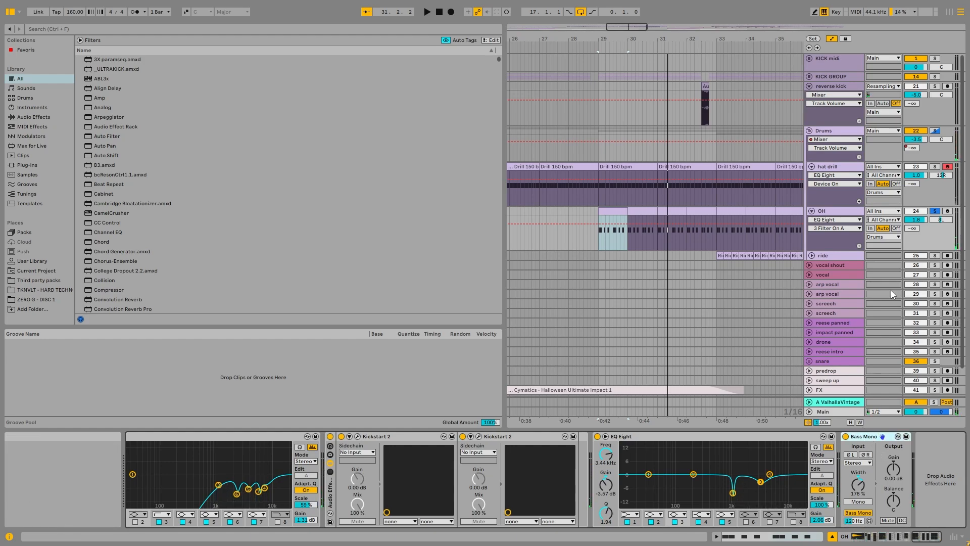
pyautogui.click(920, 228)
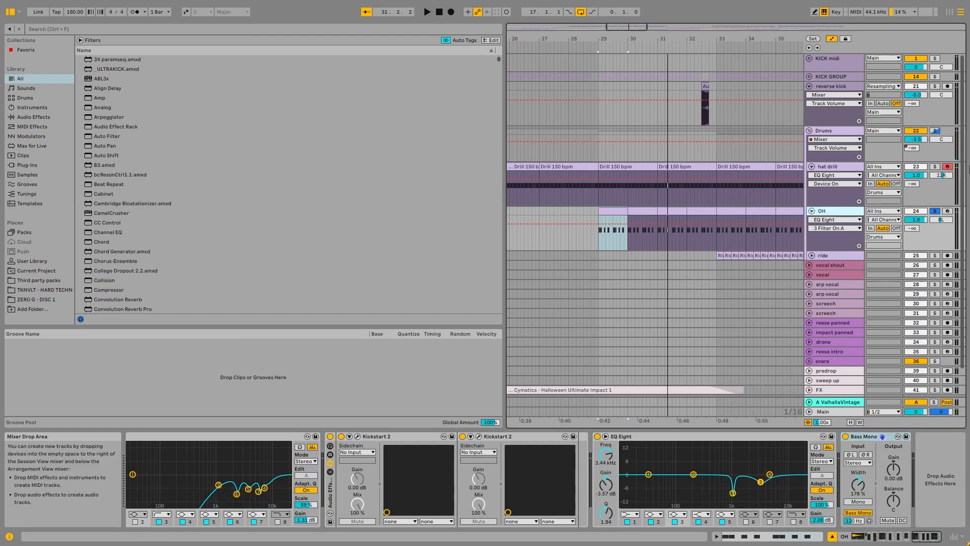
pyautogui.click(935, 166)
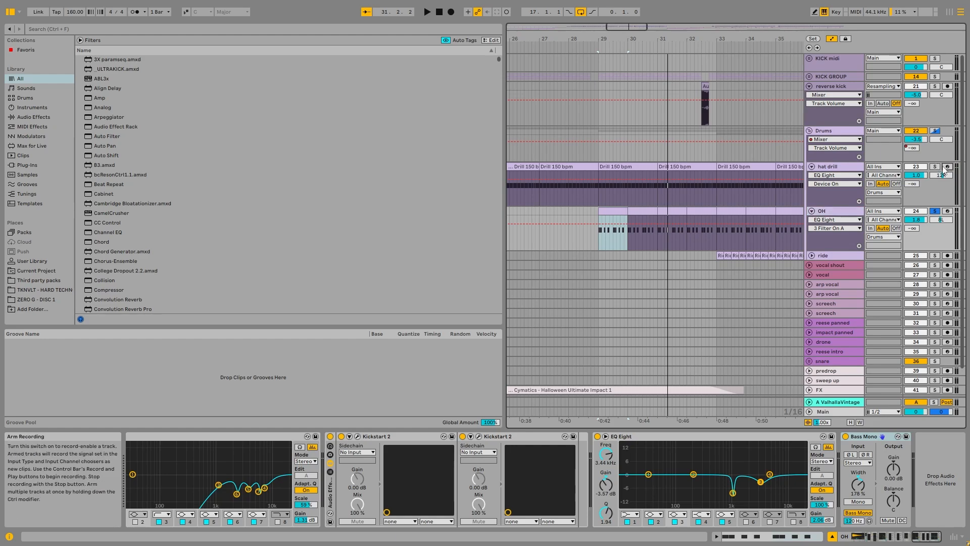
# Play the hat drill clip at bar 29 in solo and examine the track's panning
pyautogui.click(655, 167)
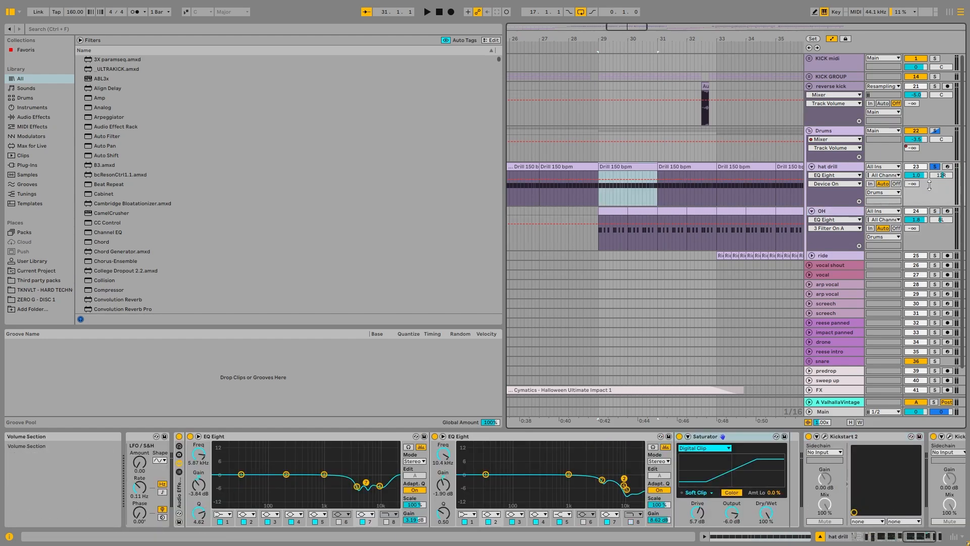
pyautogui.press('space')
pyautogui.moveTo(946, 174); pyautogui.dragTo(946, 172)
pyautogui.hotkey('ctrl', 'z')
pyautogui.press('space')
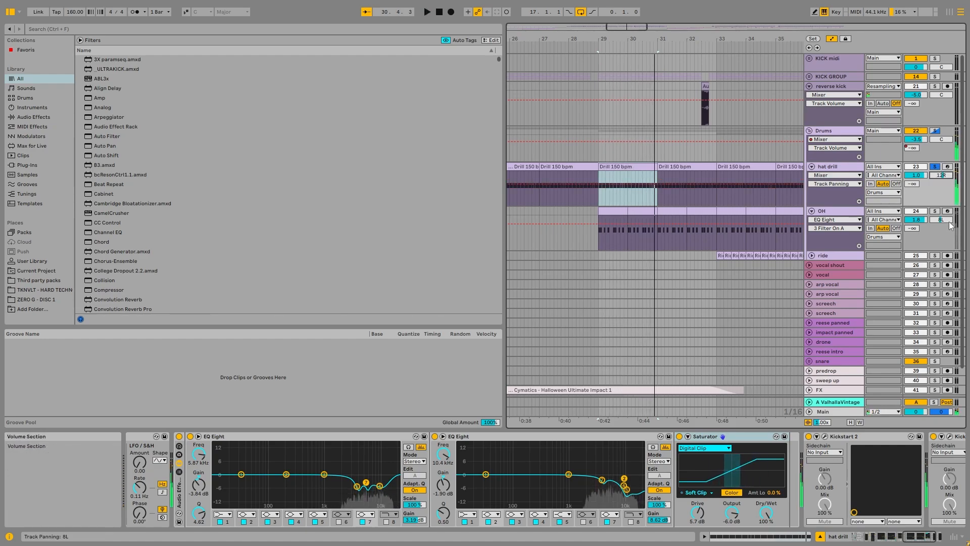
# Play the OH track in solo from bar 31 and examine its panning
pyautogui.moveTo(941, 219); pyautogui.dragTo(941, 225)
pyautogui.press('space')
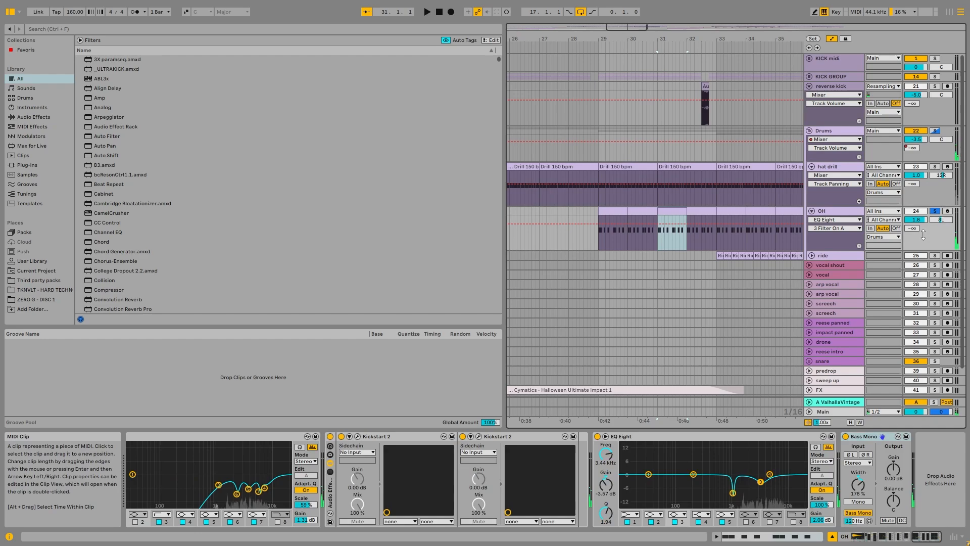
pyautogui.press('space')
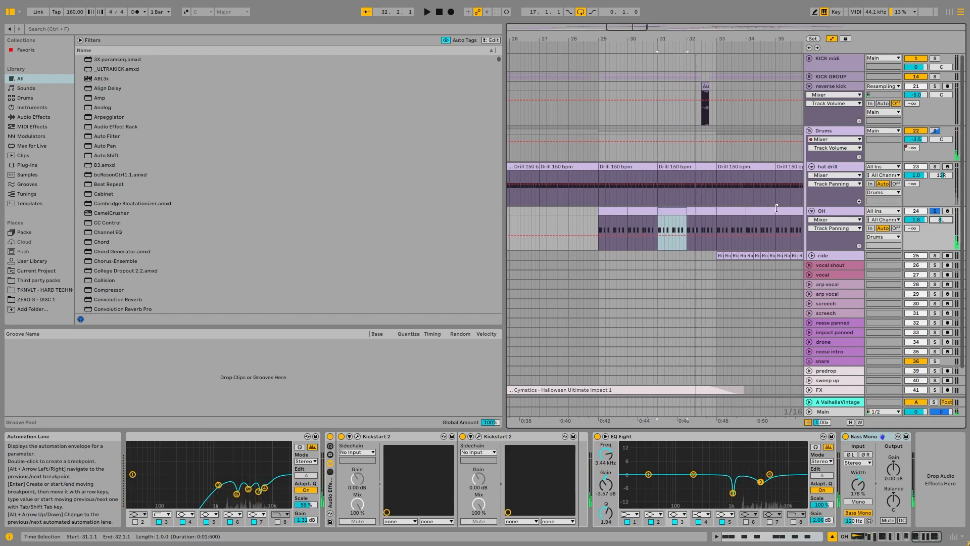
# Fold the OH and hat drill tracks and examine the stereo width in OH's Bass Mono device
pyautogui.click(812, 211)
pyautogui.click(811, 166)
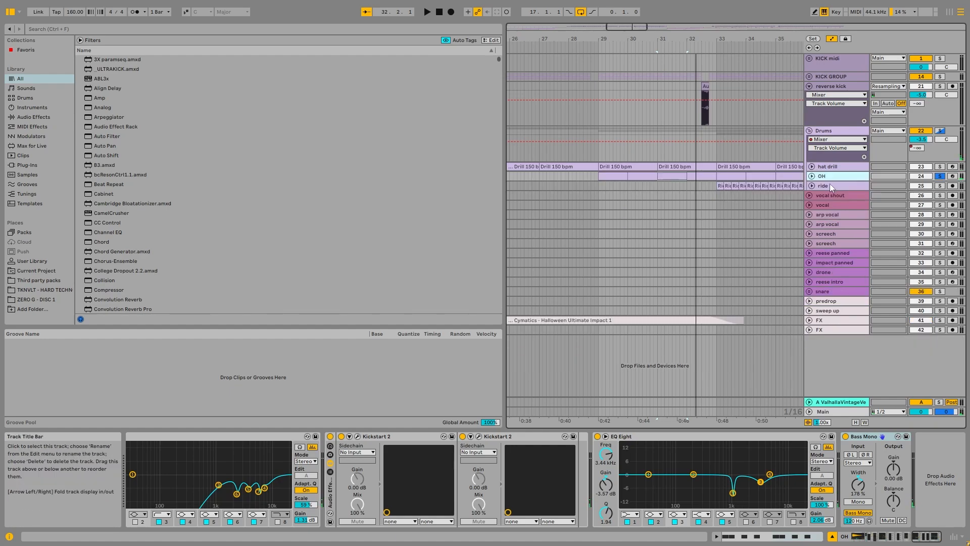
pyautogui.click(858, 489)
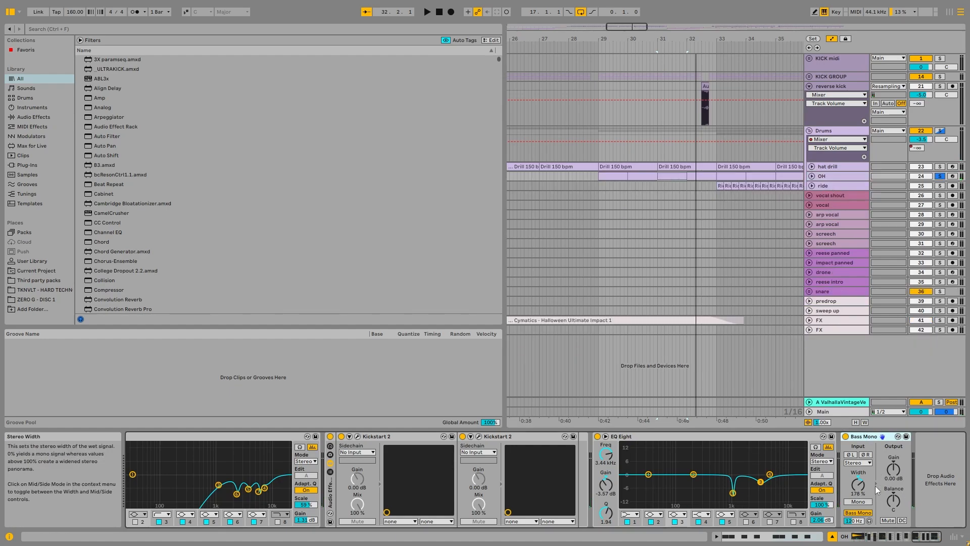
# Unfold the ride track and select its first Ride 909 clip at bar 33
pyautogui.click(811, 186)
pyautogui.click(721, 186)
pyautogui.scroll(4, 740, 196)
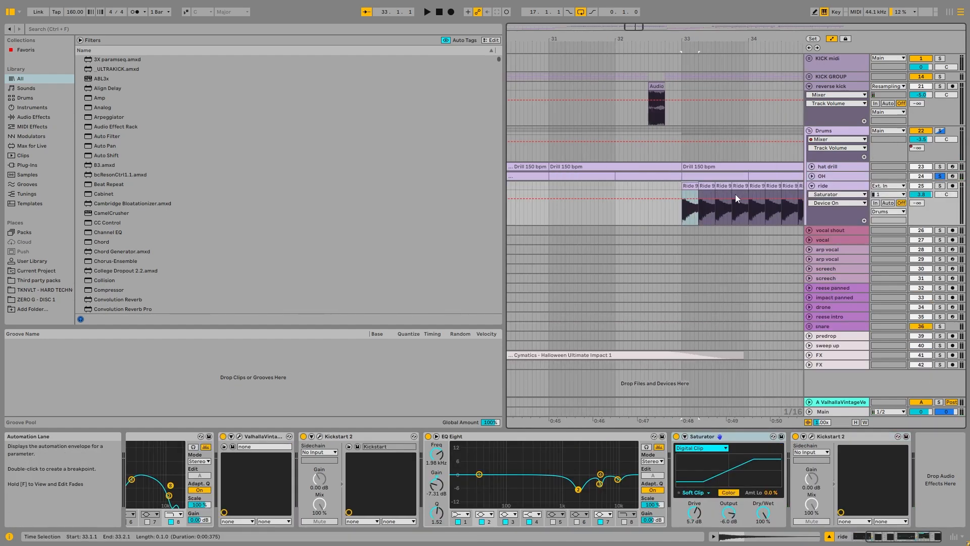
pyautogui.scroll(3, 735, 194)
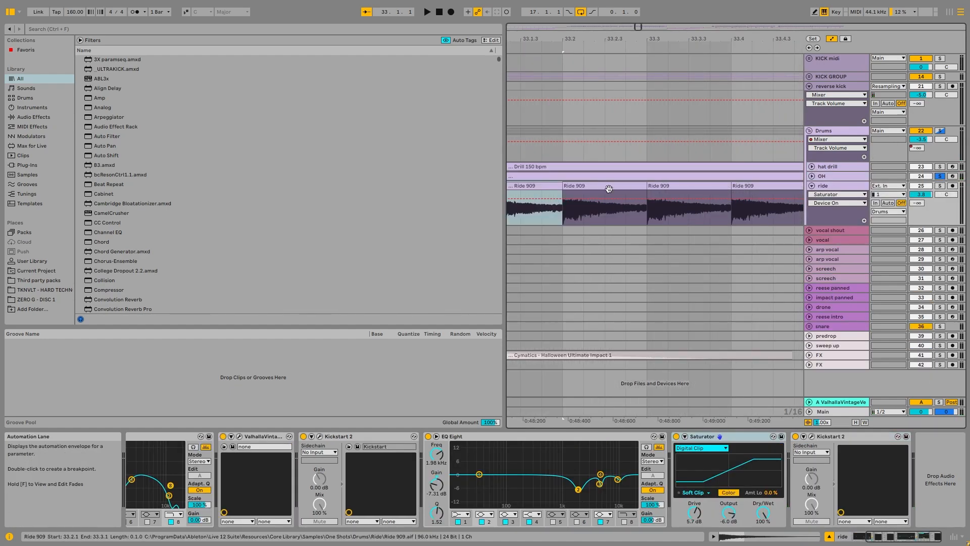
# Solo the ride track and play it alone and together with the soloed KICK GROUP
pyautogui.click(940, 187)
pyautogui.press('space')
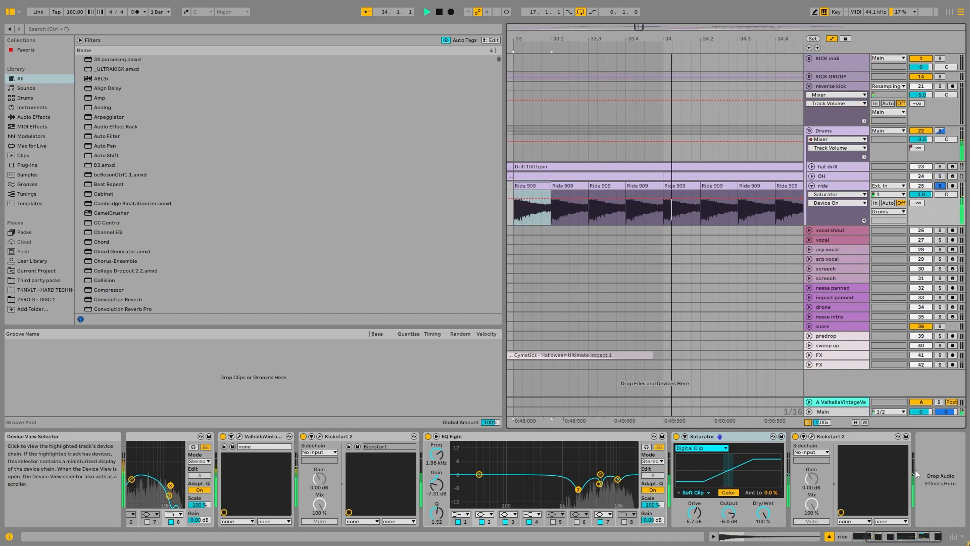
pyautogui.press('space')
pyautogui.keyDown('ctrl'); pyautogui.click(940, 76); pyautogui.keyUp('ctrl')
pyautogui.press('space')
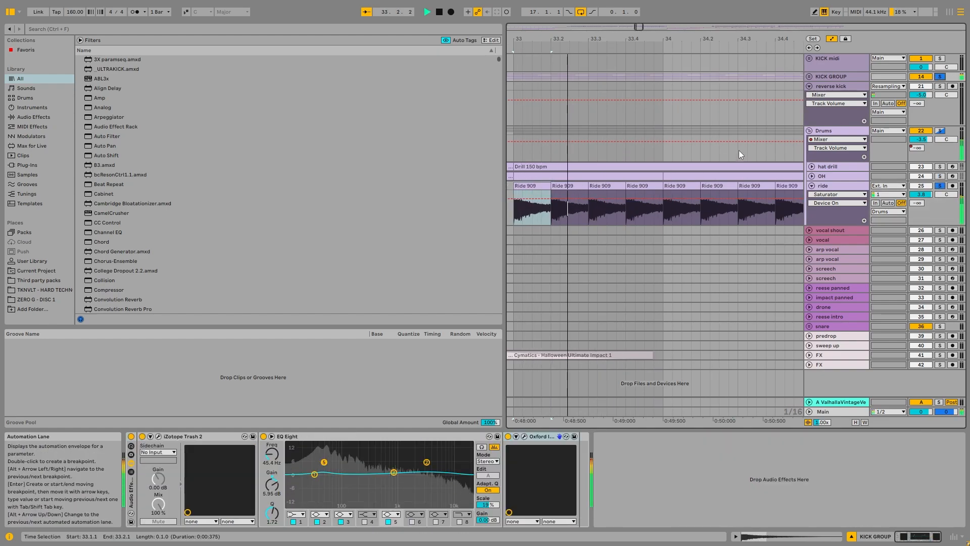
# Compare the ride's sound with its second EQ Eight bypassed and active while it plays with the kick
pyautogui.click(853, 187)
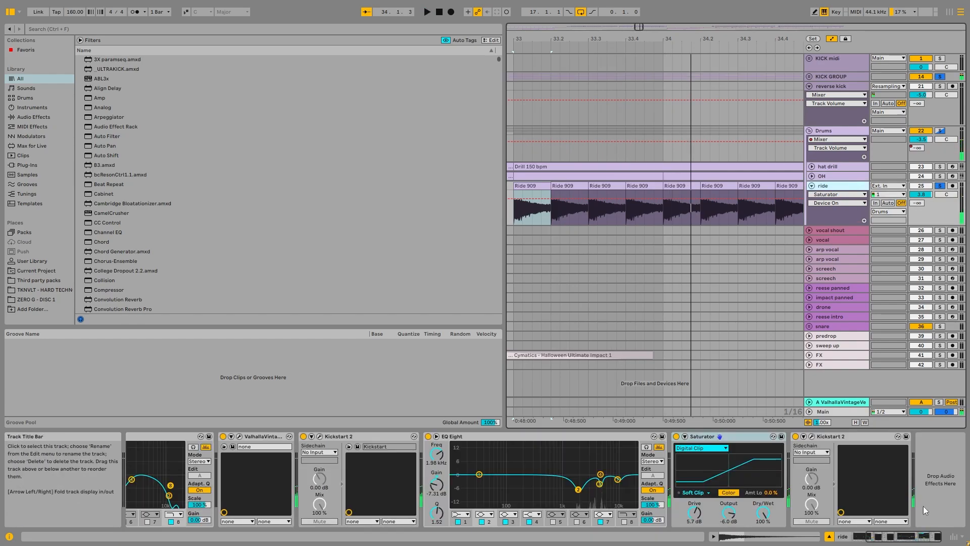
pyautogui.moveTo(923, 537); pyautogui.dragTo(910, 537)
pyautogui.click(622, 438)
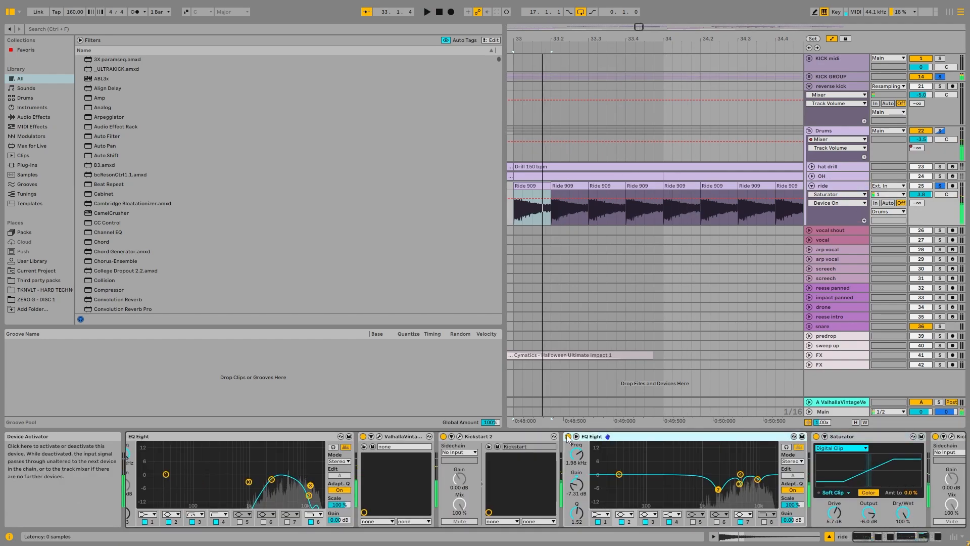
pyautogui.click(568, 437)
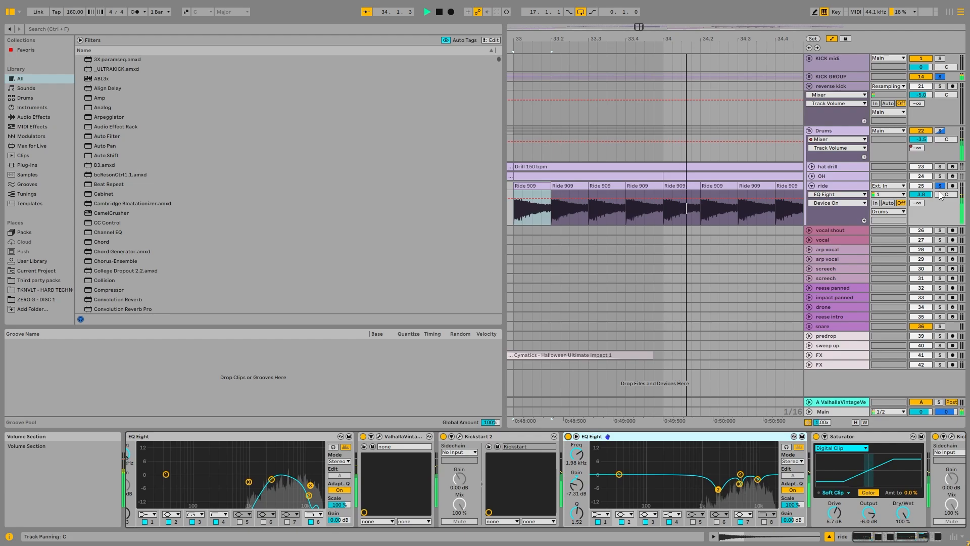
pyautogui.click(568, 436)
pyautogui.click(568, 437)
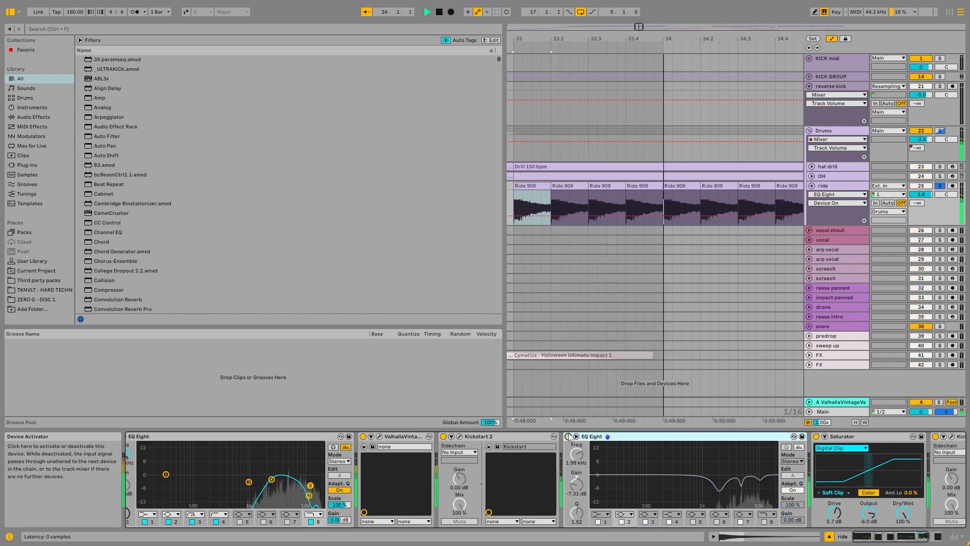
pyautogui.click(568, 436)
pyautogui.press('space')
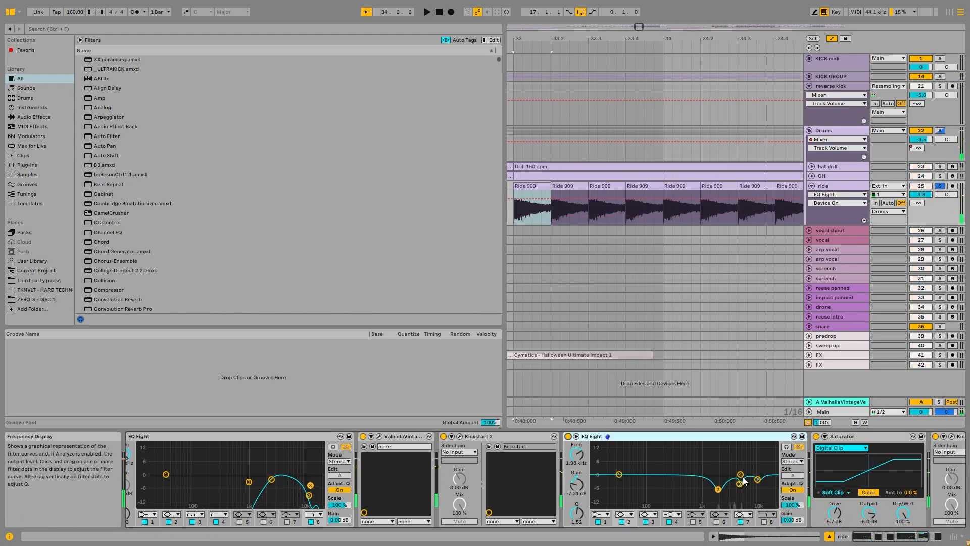
pyautogui.moveTo(884, 537); pyautogui.dragTo(929, 537)
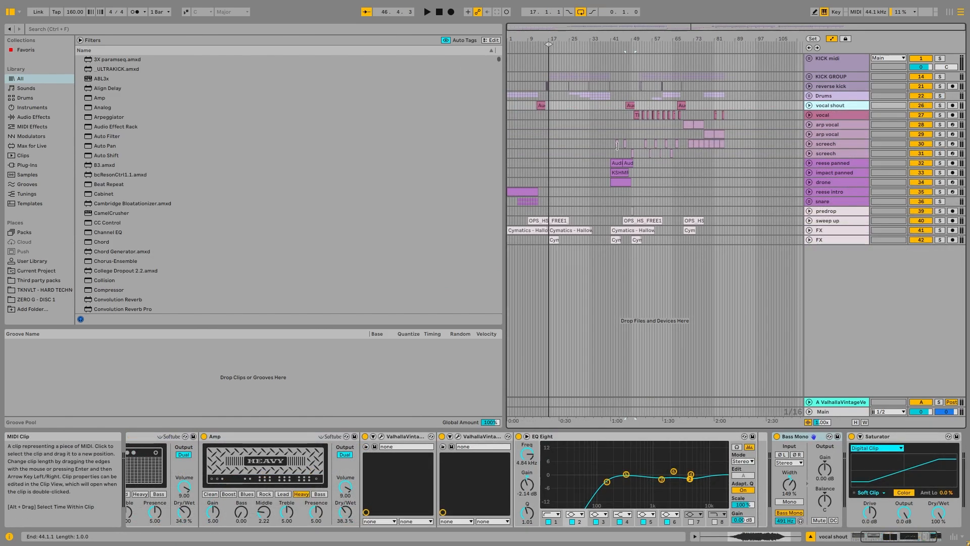
# Unfold the vocal shout track and play its first clip in solo
pyautogui.click(538, 104)
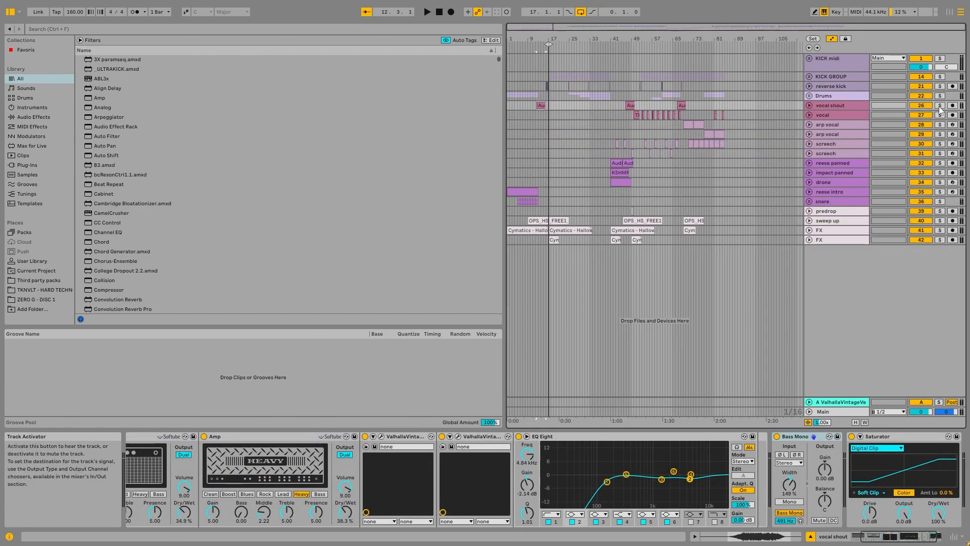
pyautogui.click(809, 106)
pyautogui.press('space')
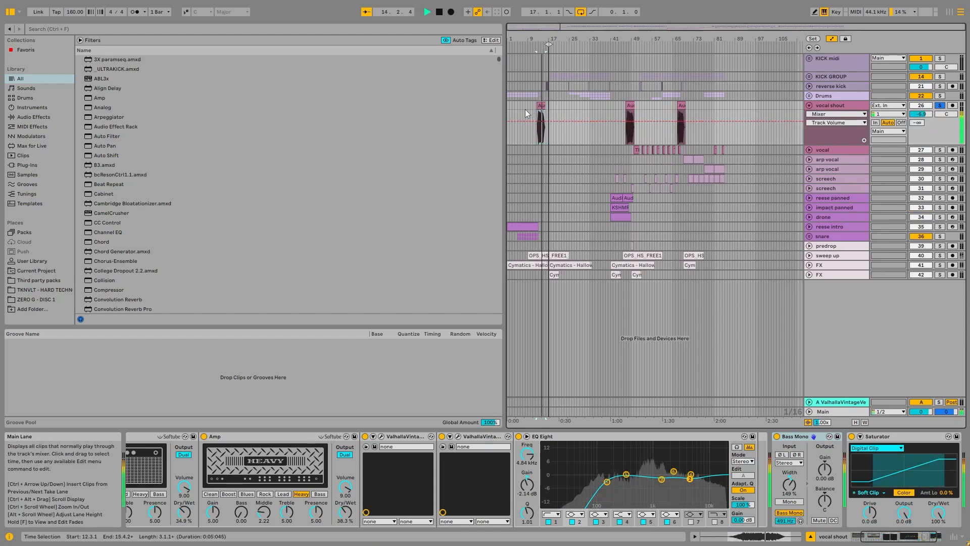
pyautogui.press('space')
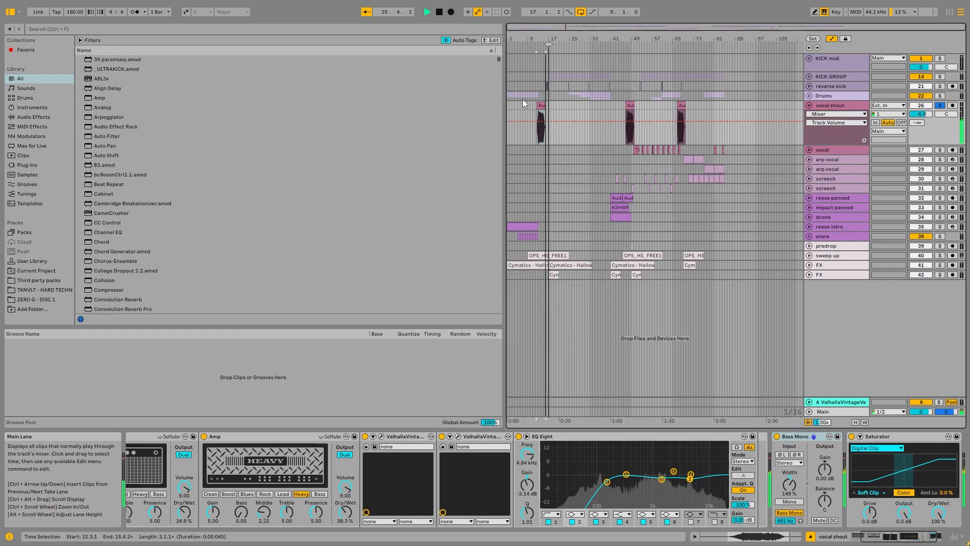
# Group the vocal shout's effect chain into a new Audio Effect Rack and switch that rack off
pyautogui.moveTo(901, 539); pyautogui.dragTo(883, 539)
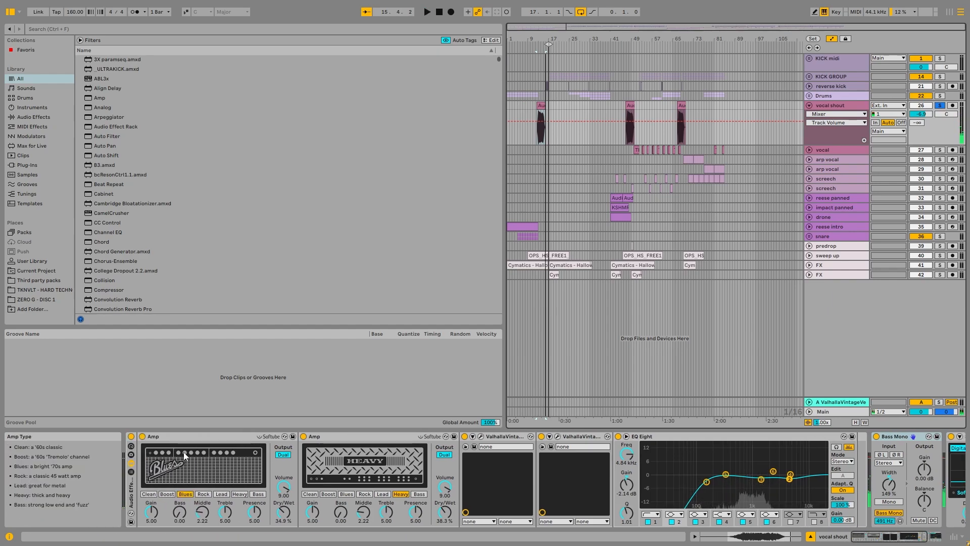
pyautogui.click(138, 474)
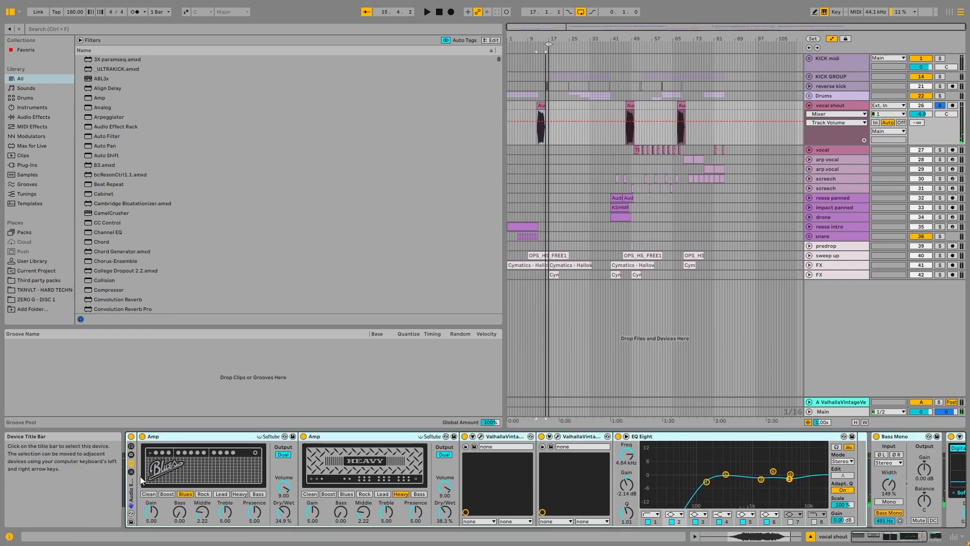
pyautogui.hotkey('ctrl', 'g')
pyautogui.click(131, 436)
# Play the first vocal shout clip, Audio 3, with its effects bypassed
pyautogui.scroll(5, 538, 115)
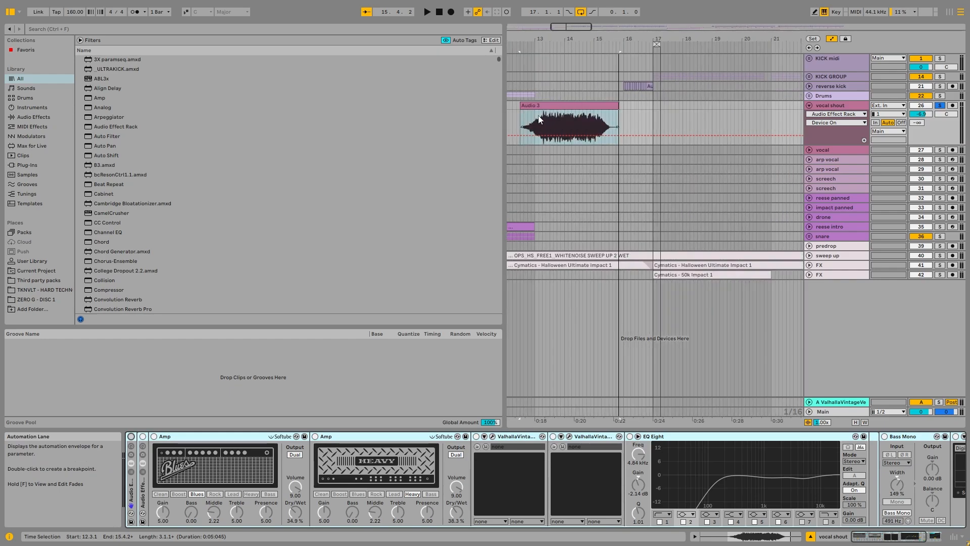
pyautogui.click(579, 104)
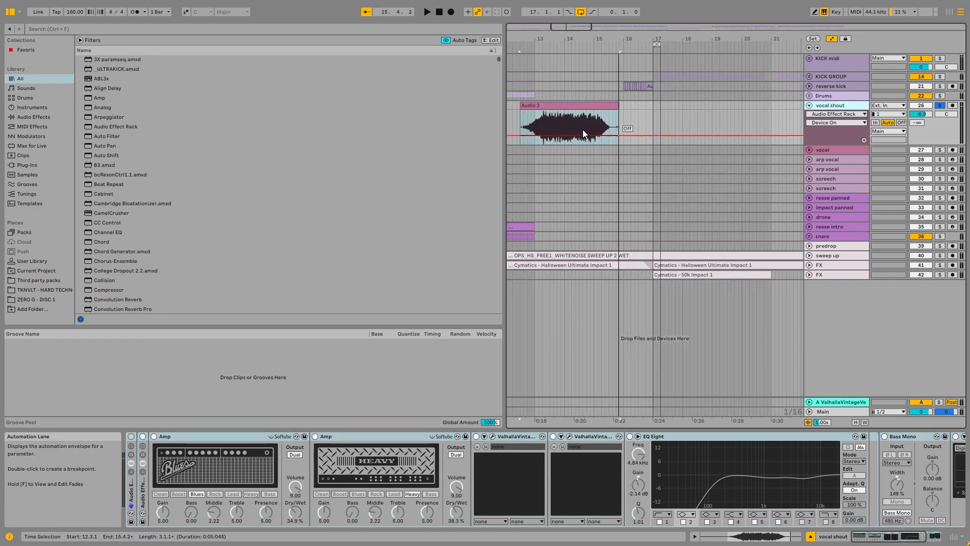
pyautogui.press('space')
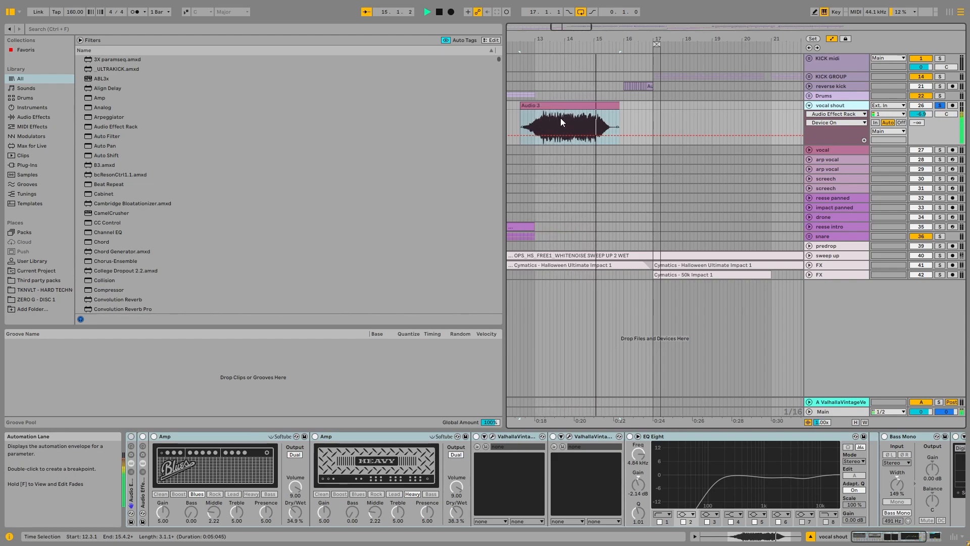
pyautogui.press('space')
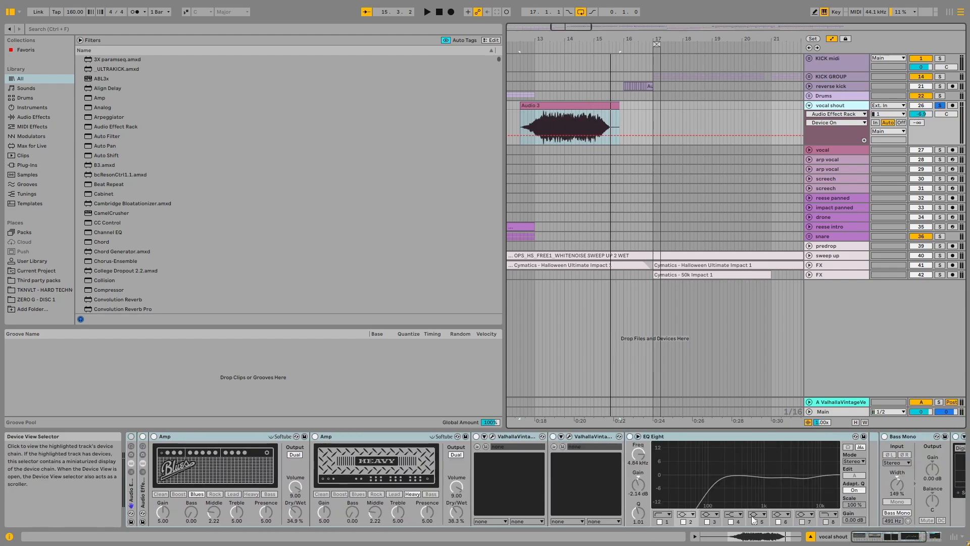
# Switch the vocal shout's outer rack back on and examine its two Amps and the first ValhallaVintageVerb's settings
pyautogui.click(131, 436)
pyautogui.click(202, 436)
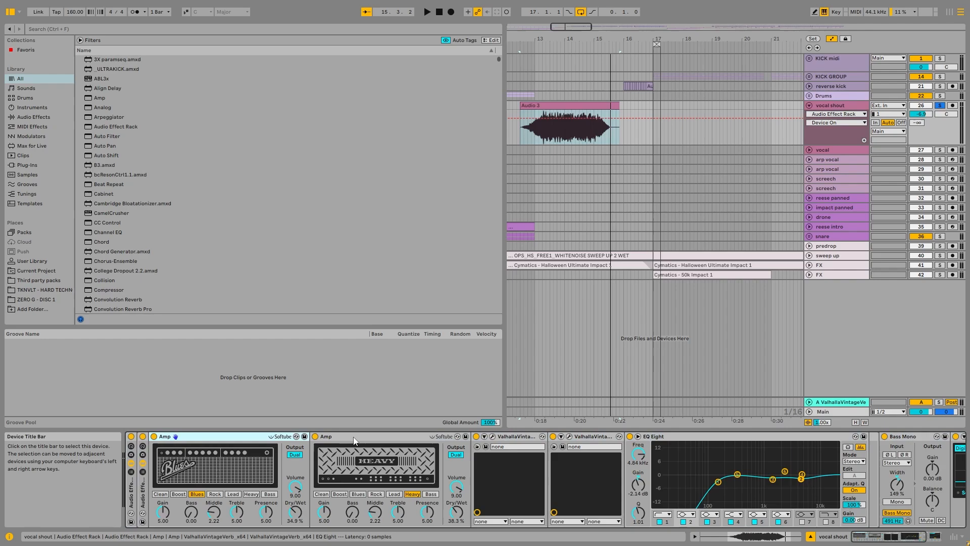
pyautogui.click(361, 437)
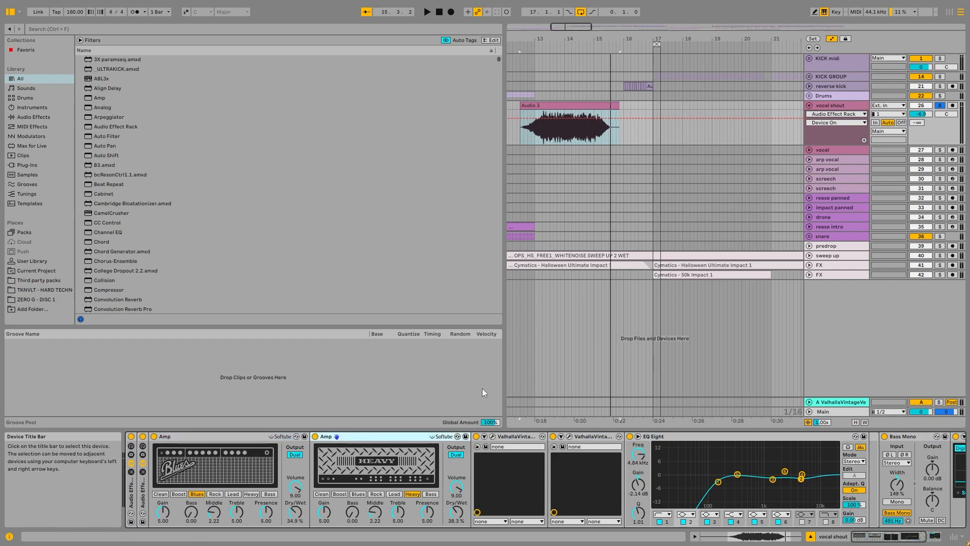
pyautogui.click(493, 436)
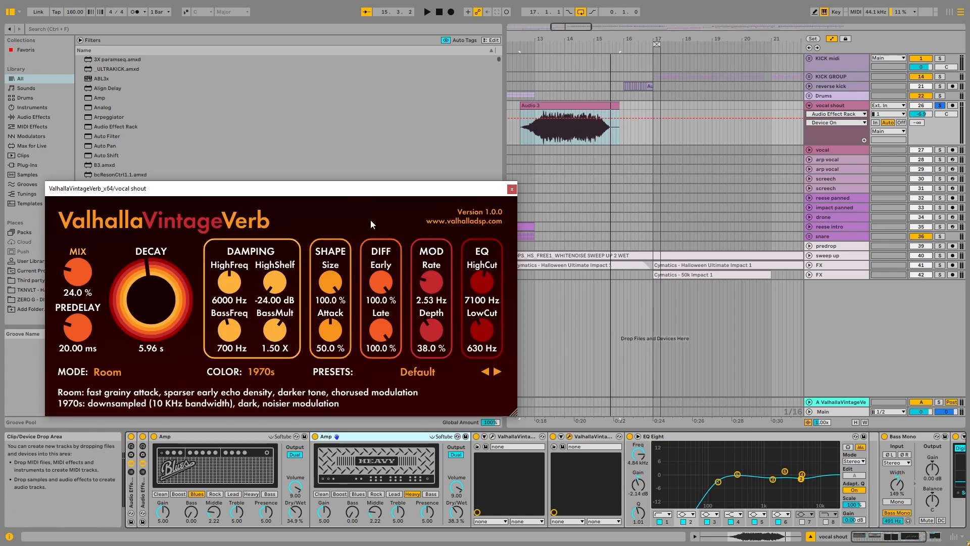
pyautogui.click(512, 190)
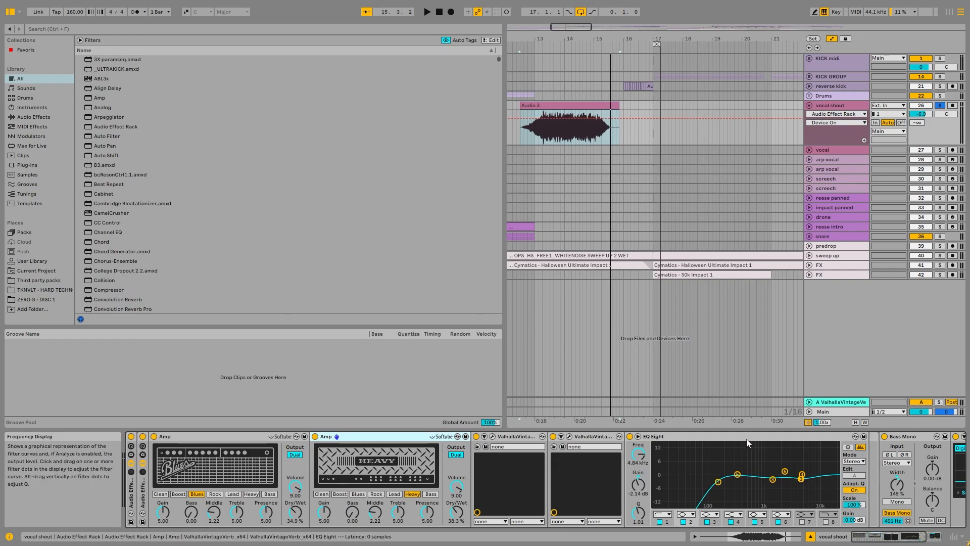
# Examine the vocal shout's EQ Eight, Bass Mono and Saturator, and play the clip with all effects active
pyautogui.scroll(-3, 750, 447)
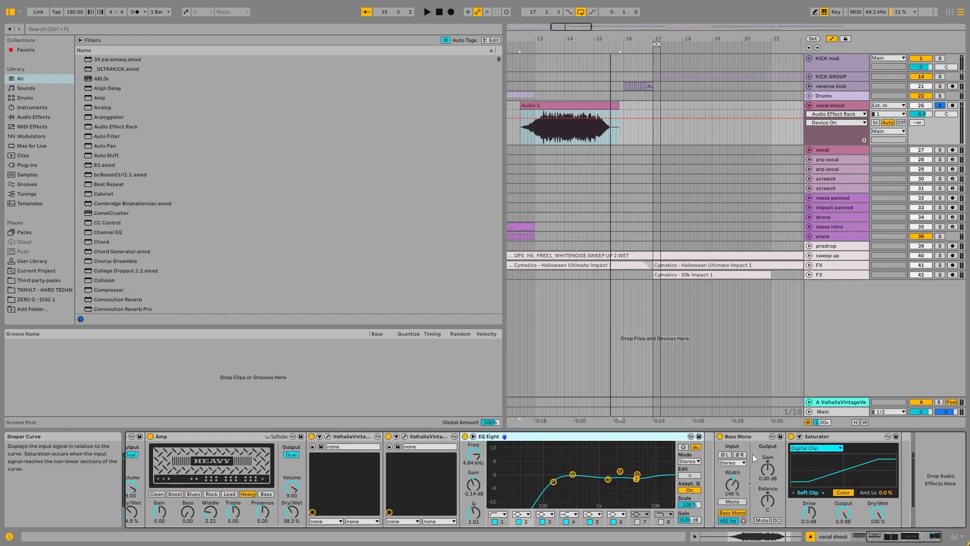
pyautogui.click(853, 438)
pyautogui.click(576, 105)
pyautogui.press('space')
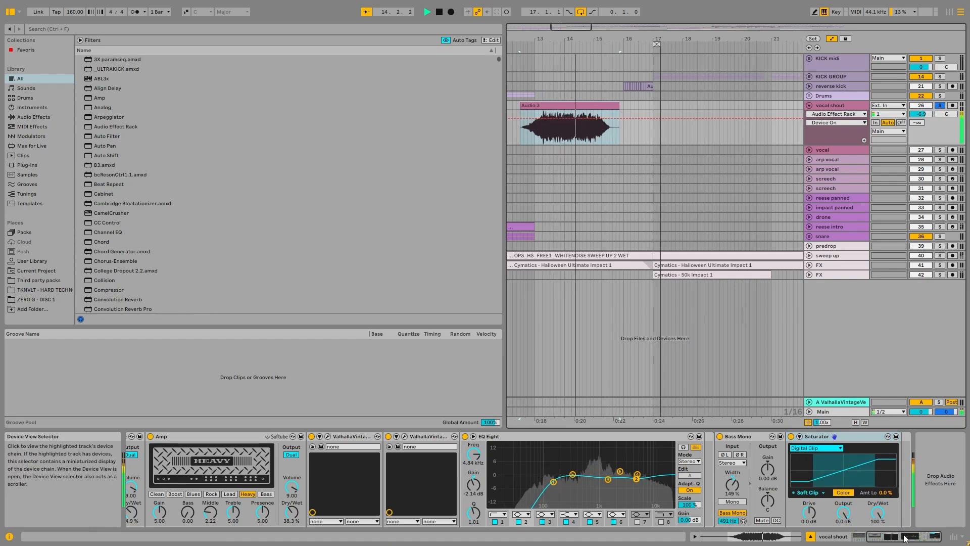
pyautogui.press('space')
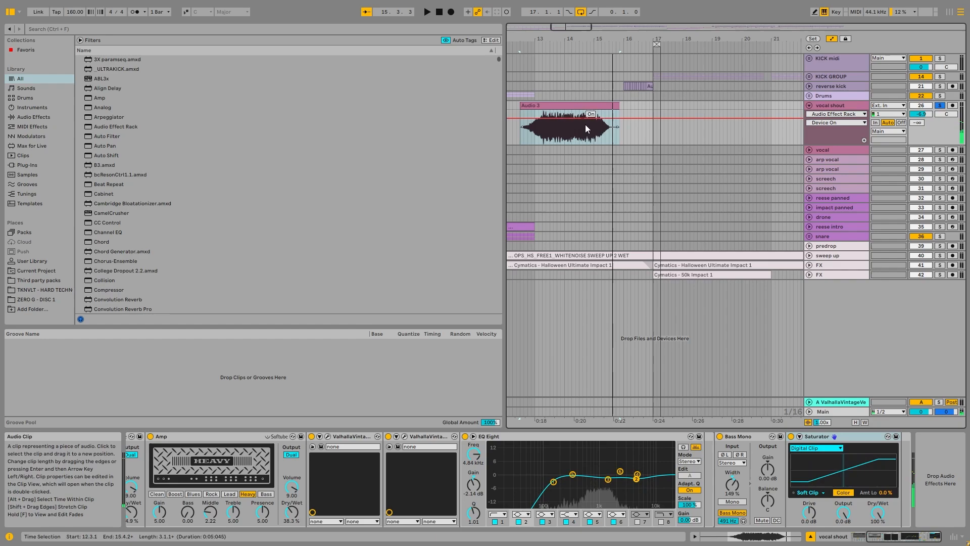
# Bypass the vocal shout's outer rack, reset the Audio 3 clip's pitch to 0 semitones and play it
pyautogui.click(879, 542)
pyautogui.click(879, 543)
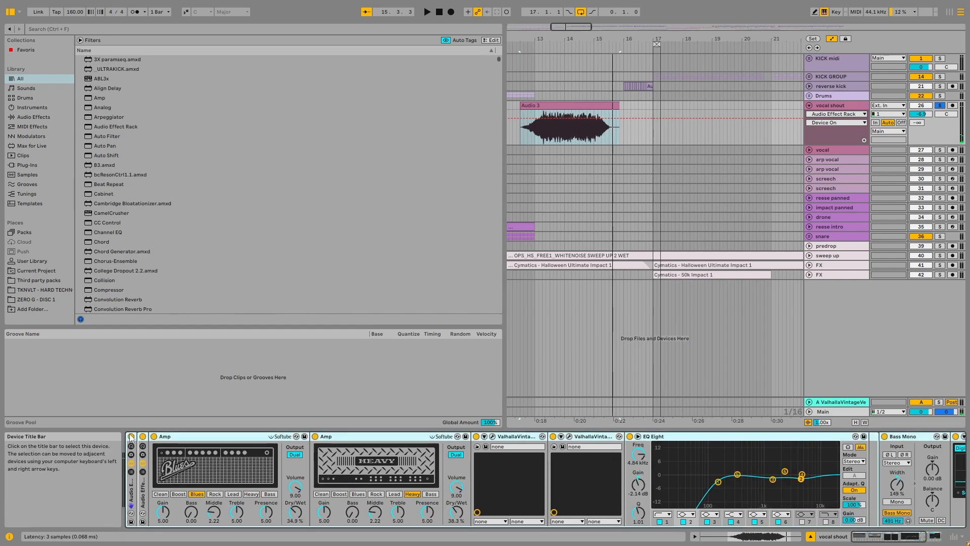
pyautogui.doubleClick(573, 122)
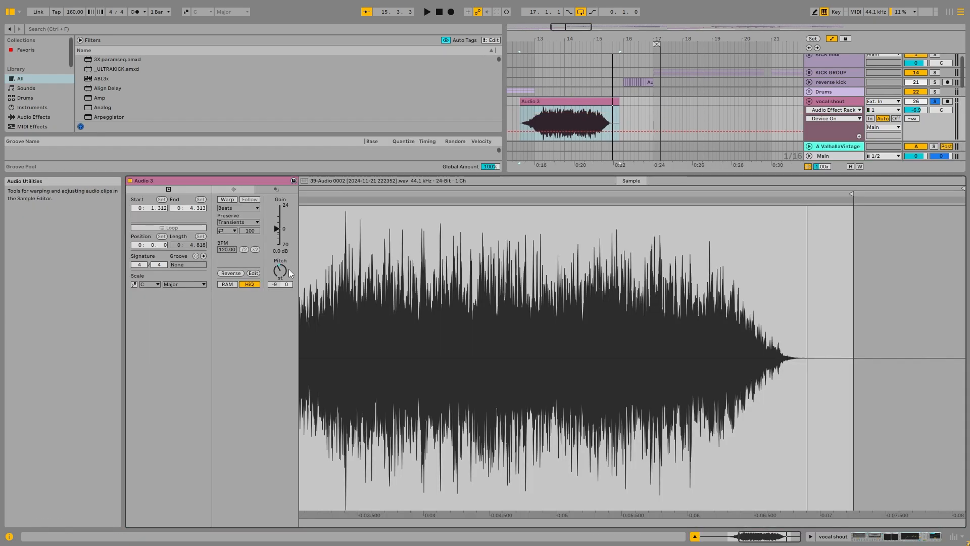
pyautogui.doubleClick(285, 272)
pyautogui.press('space')
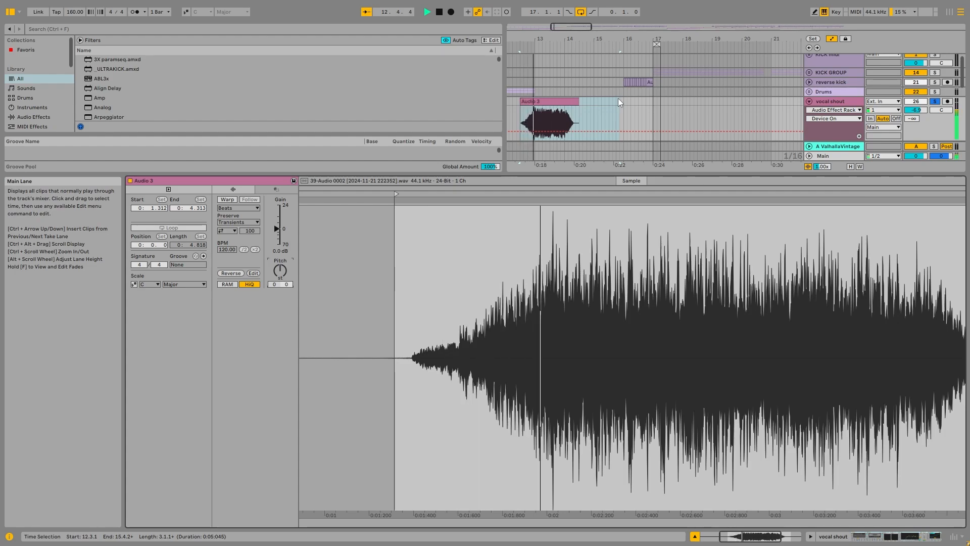
# Undo the last pitch change on the vocal shout's Audio 3 clip
pyautogui.hotkey('ctrl', 'z')
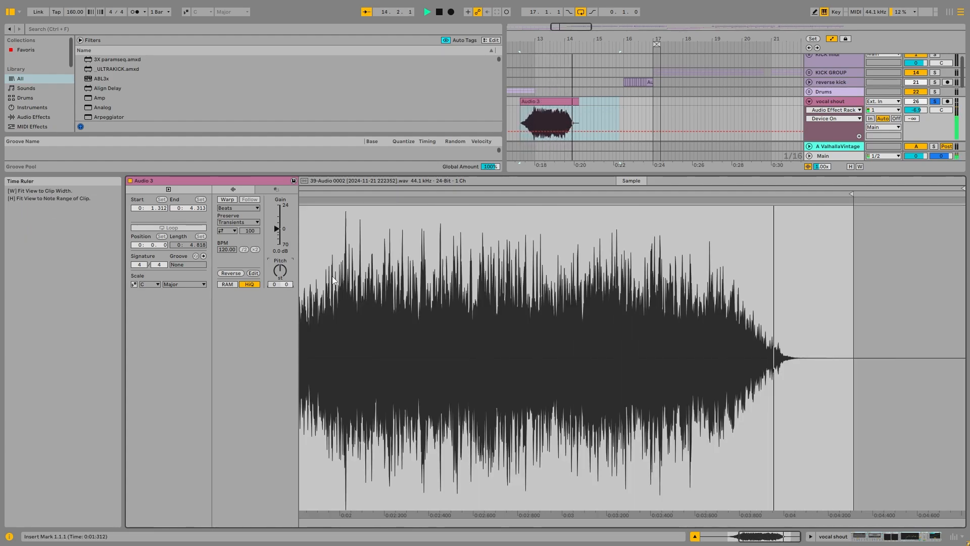
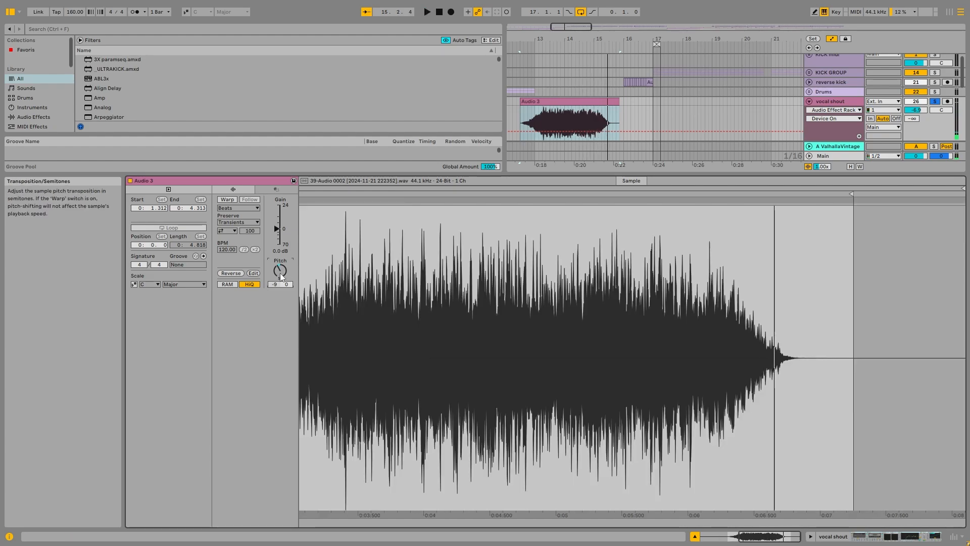
pyautogui.click(842, 103)
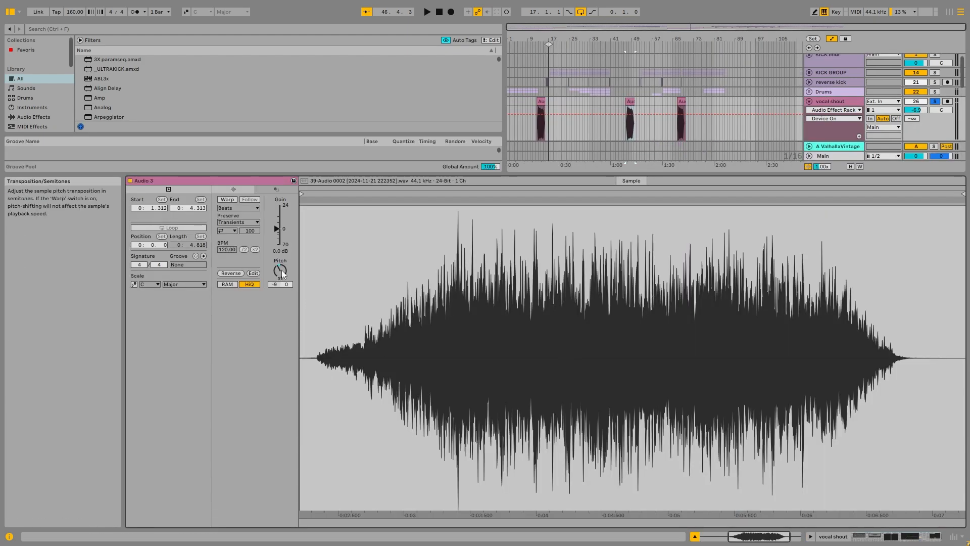
pyautogui.click(682, 101)
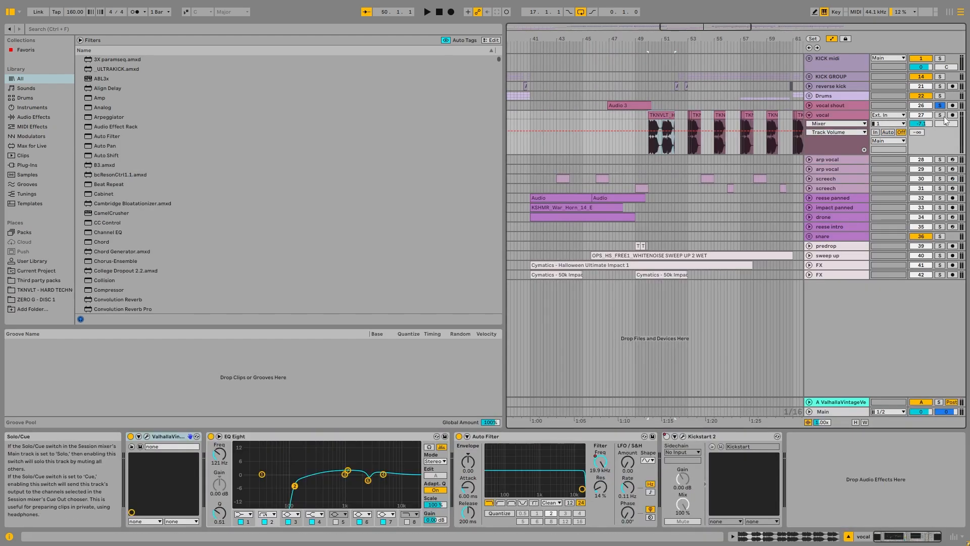
# Solo the vocal track and play its first clip starting at bar 50
pyautogui.scroll(4, 681, 134)
pyautogui.scroll(-2, 608, 125)
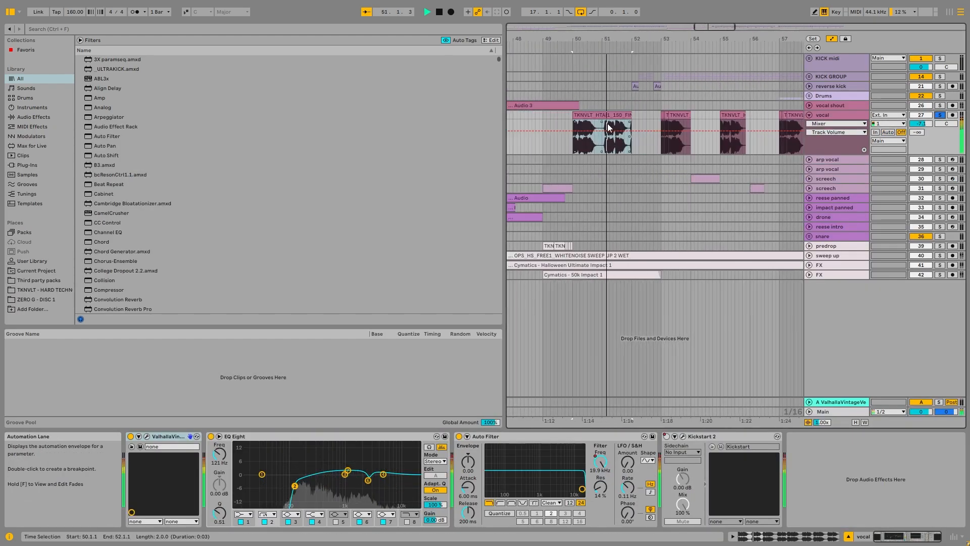
pyautogui.press('space')
pyautogui.scroll(2, 679, 116)
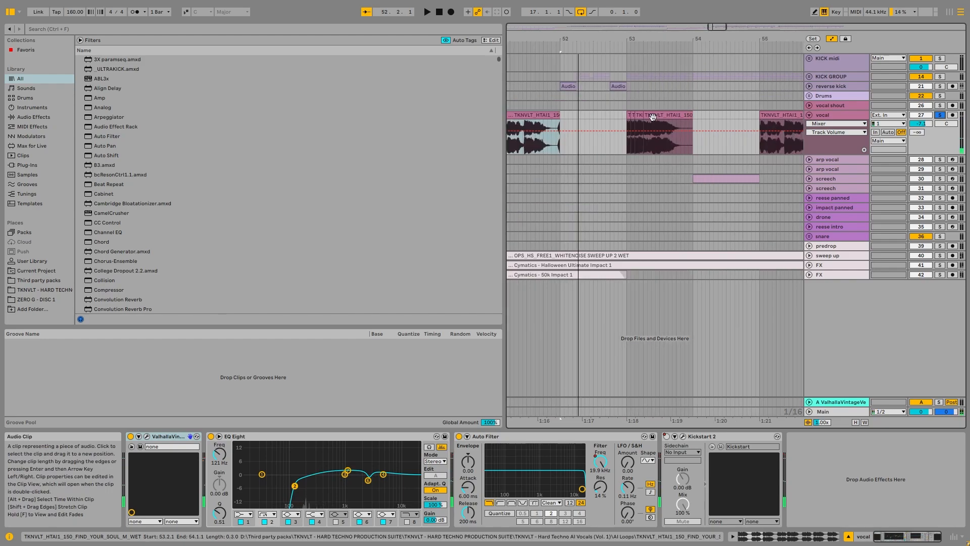
# Hide the automation lanes, select the first short slice at bar 53 on the vocal track and play the chopped phrase
pyautogui.scroll(3, 556, 129)
pyautogui.press('a')
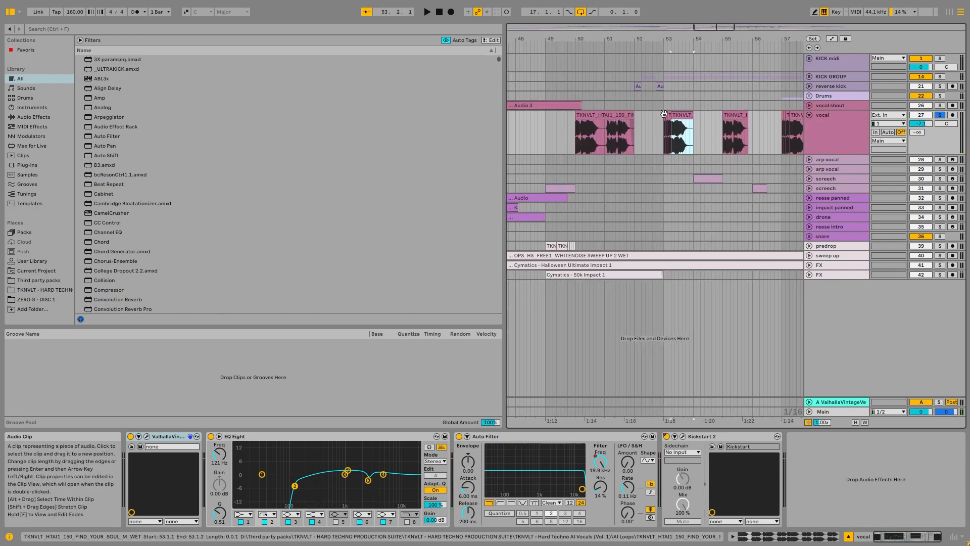
pyautogui.click(664, 115)
pyautogui.scroll(3, 669, 124)
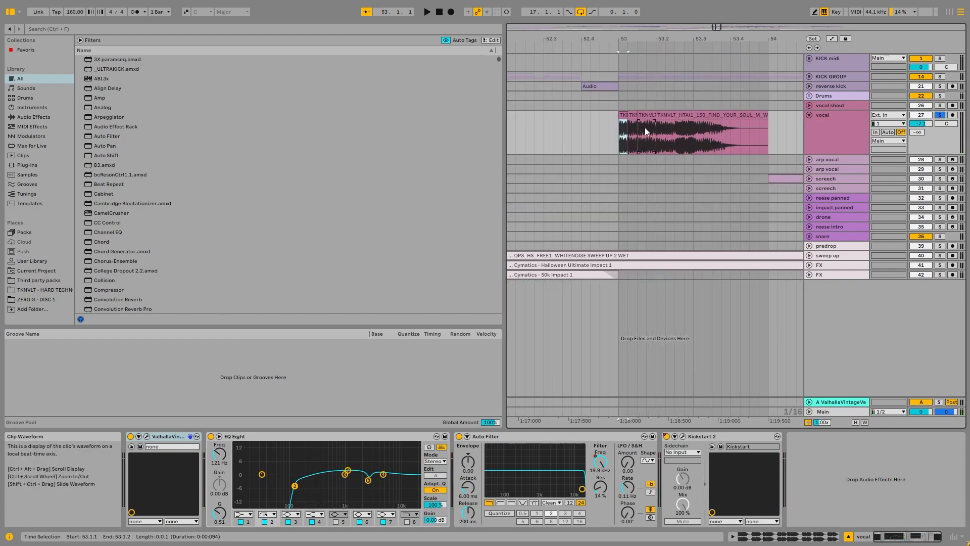
pyautogui.press('space')
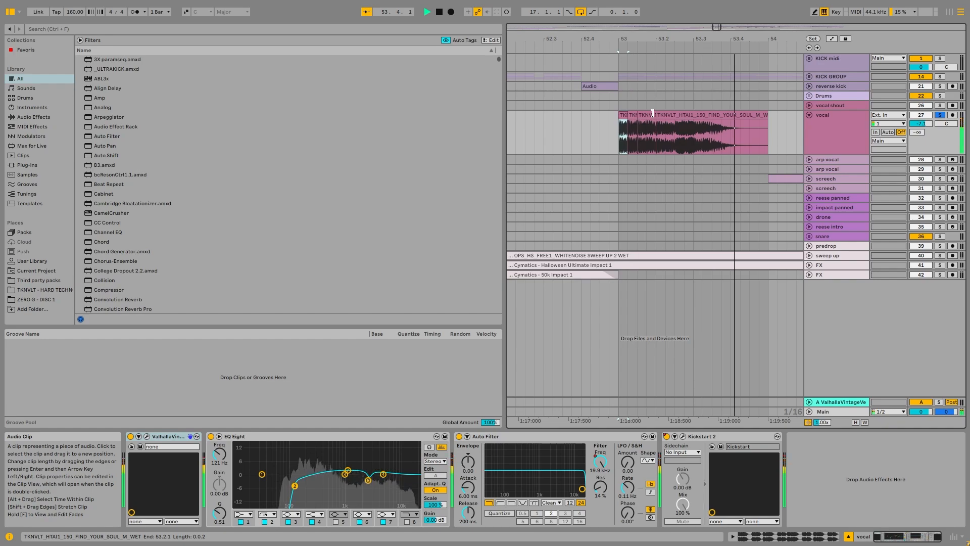
pyautogui.press('space')
# Play the chopped vocal phrase at bar 53 once more from its longer final slice
pyautogui.scroll(-3, 675, 123)
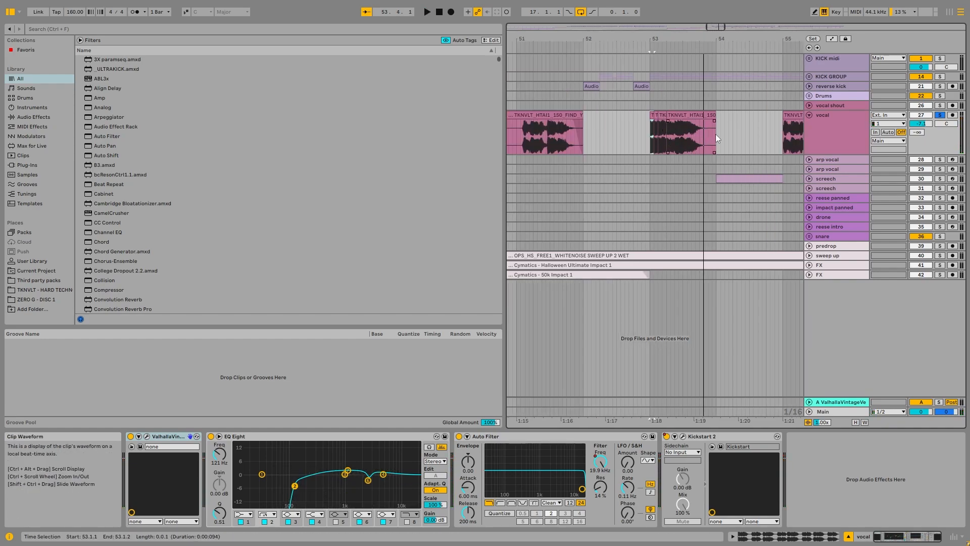
pyautogui.click(674, 114)
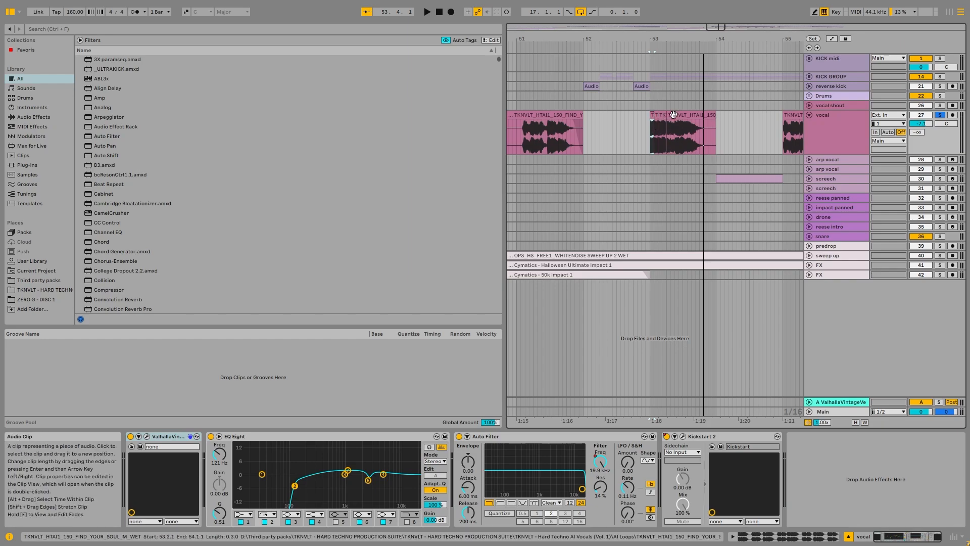
pyautogui.click(673, 130)
pyautogui.press('space')
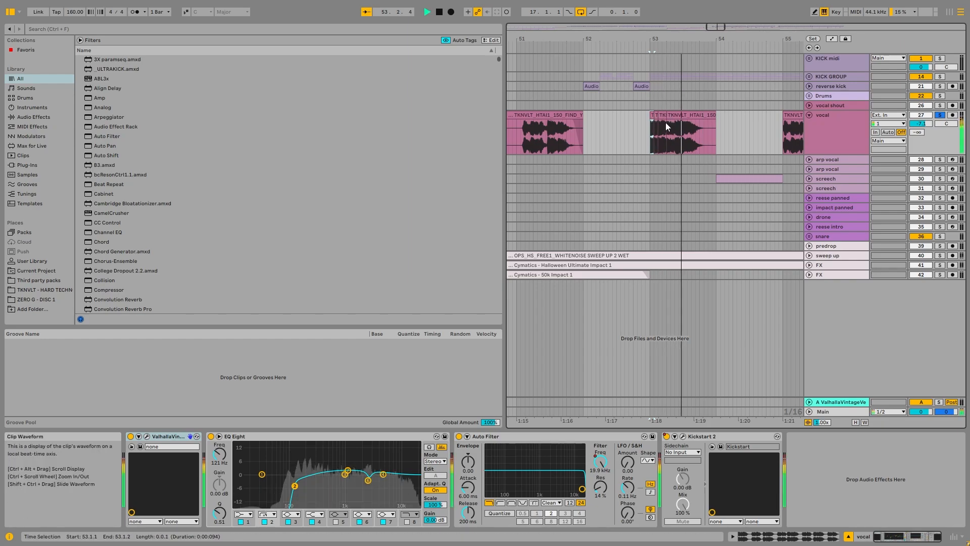
pyautogui.press('space')
# Play the vocal track's clips at bars 55 and 57 in turn
pyautogui.scroll(-5, 705, 128)
pyautogui.scroll(2, 743, 131)
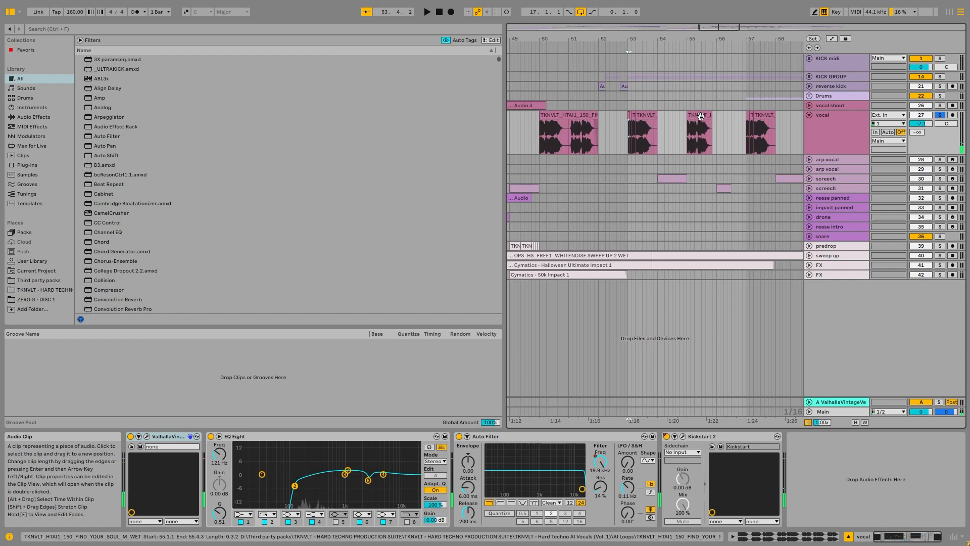
pyautogui.click(700, 115)
pyautogui.press('space')
pyautogui.click(745, 120)
pyautogui.press('space')
pyautogui.press('space')
pyautogui.scroll(2, 763, 124)
pyautogui.scroll(-4, 762, 123)
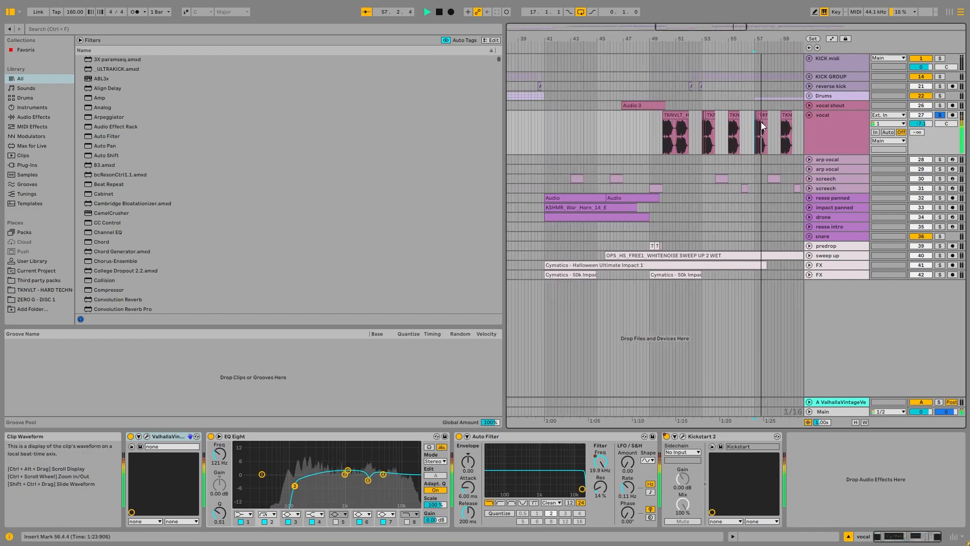
pyautogui.press('space')
# Select the opening slice of the vocal clip at bar 59, try extending the clip's end to 60.2.2, and play the section
pyautogui.scroll(6, 784, 126)
pyautogui.moveTo(749, 127); pyautogui.dragTo(736, 128)
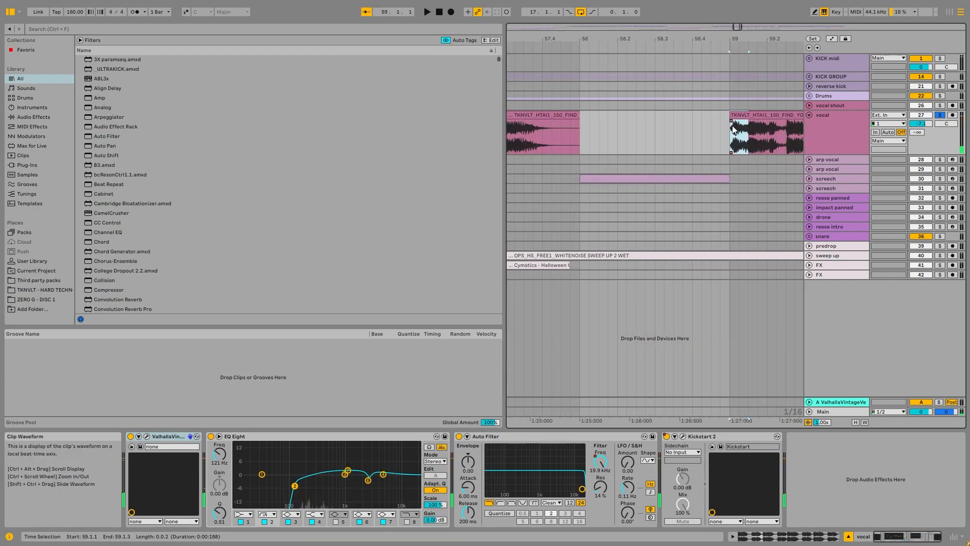
pyautogui.click(735, 118)
pyautogui.press('space')
pyautogui.scroll(-3, 735, 119)
pyautogui.moveTo(657, 115); pyautogui.dragTo(679, 116)
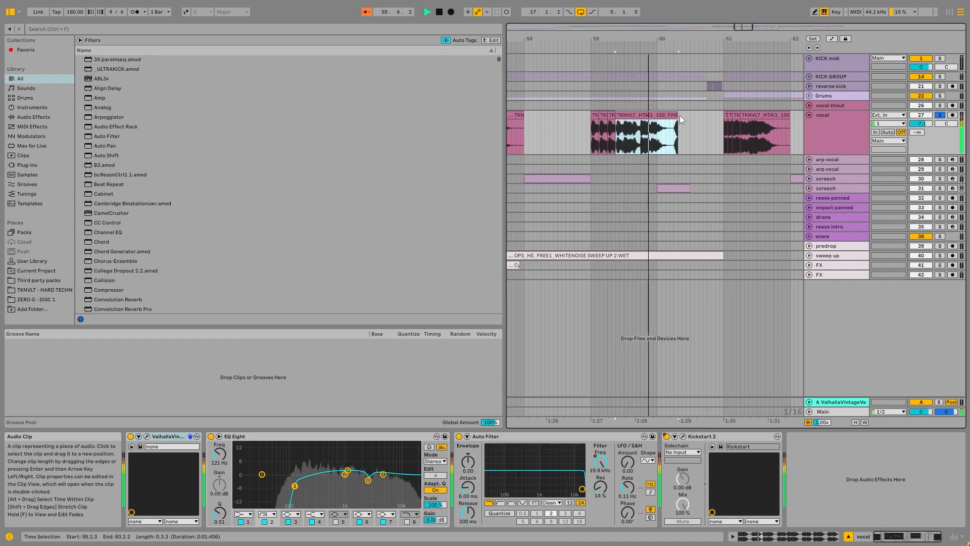
pyautogui.click(594, 116)
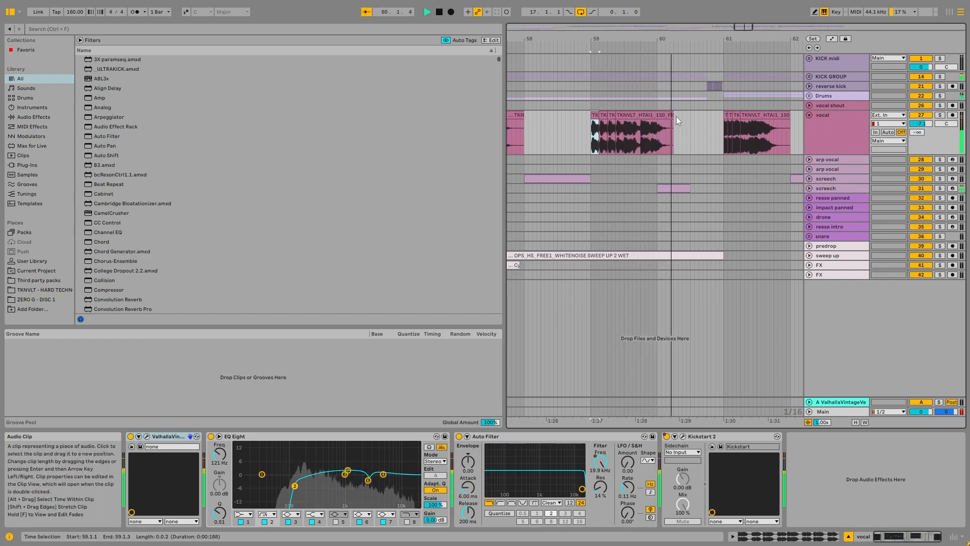
pyautogui.press('space')
# Undo the trial edits made to the vocal clip at bar 59
pyautogui.hotkey('ctrl', 'z')
pyautogui.hotkey('ctrl', 'z')
pyautogui.hotkey('ctrl', 'z')
pyautogui.hotkey('ctrl', 'z')
pyautogui.hotkey('ctrl', 'z')
pyautogui.hotkey('ctrl', 'z')
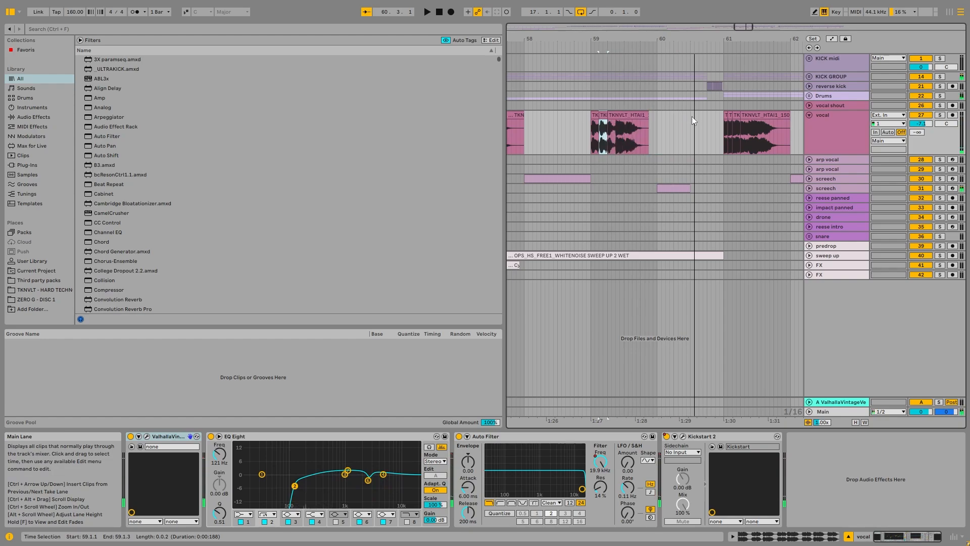
# Fold the vocal track and select the first arp vocal clip at bar 69 to show that track's device chain
pyautogui.scroll(-10, 682, 122)
pyautogui.scroll(10, 657, 129)
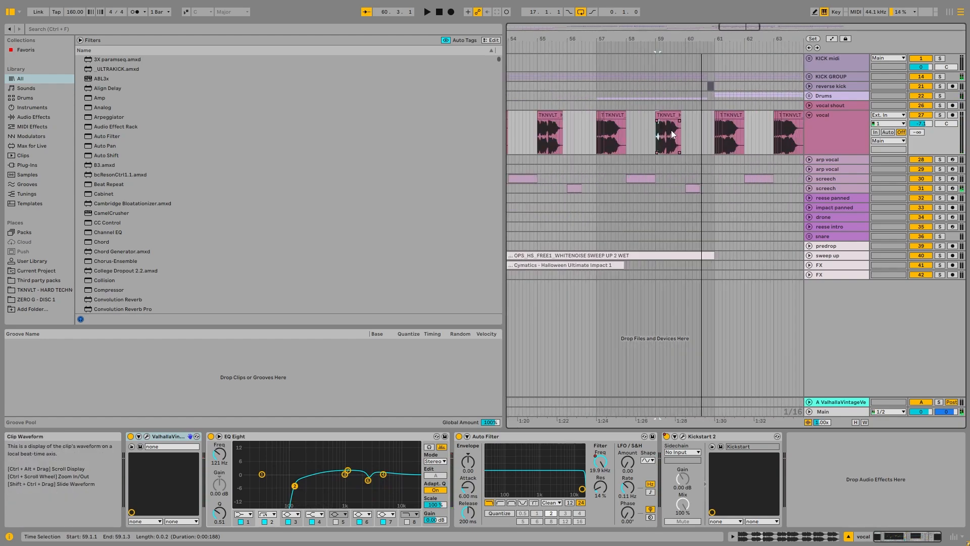
pyautogui.click(814, 133)
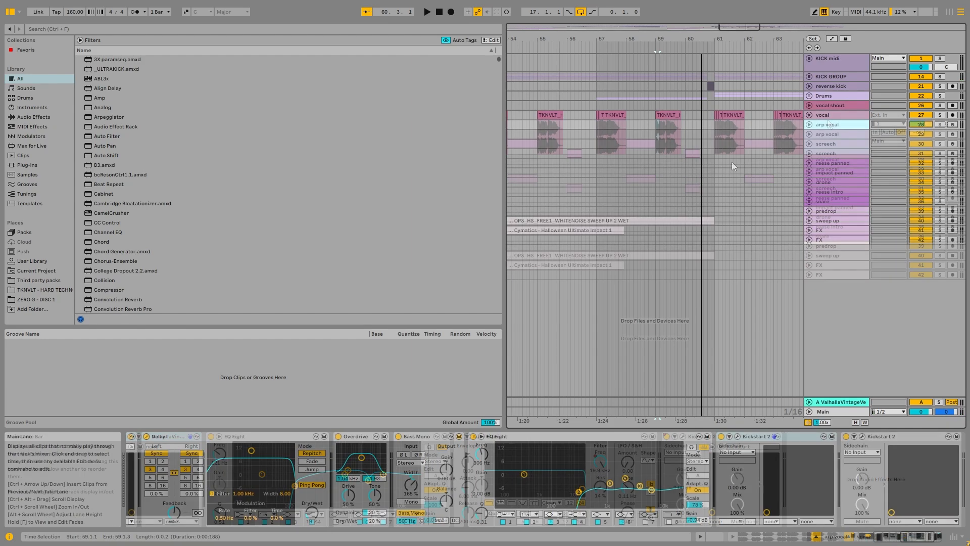
pyautogui.scroll(-10, 733, 163)
pyautogui.click(688, 124)
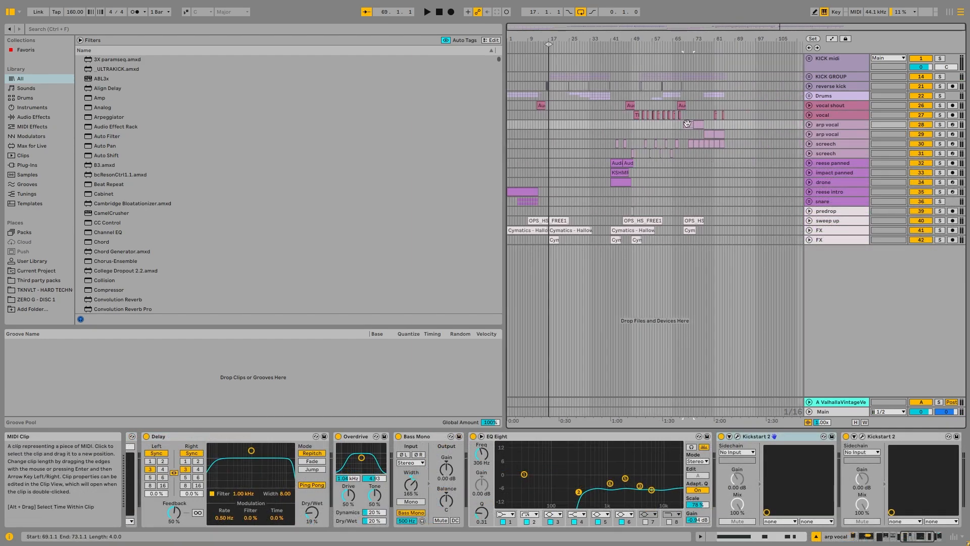
# Look at the two screech tracks' devices and select the screech clip at bar 43
pyautogui.click(838, 144)
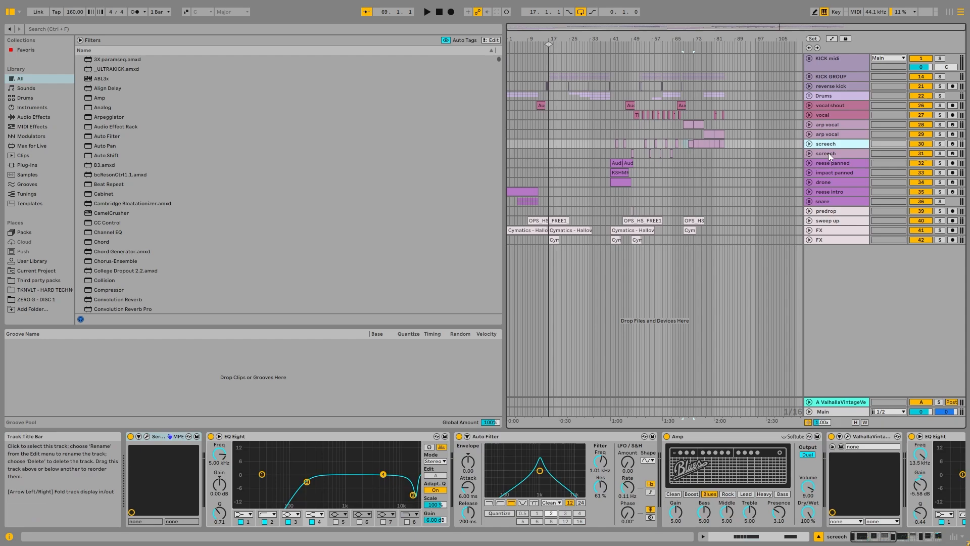
pyautogui.click(829, 153)
pyautogui.click(616, 143)
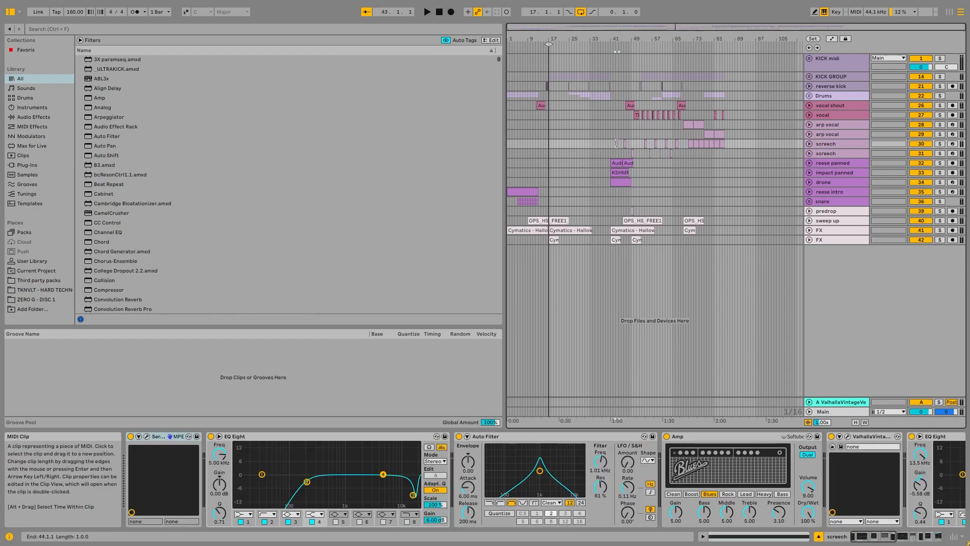
pyautogui.rightClick(550, 45)
pyautogui.click(562, 48)
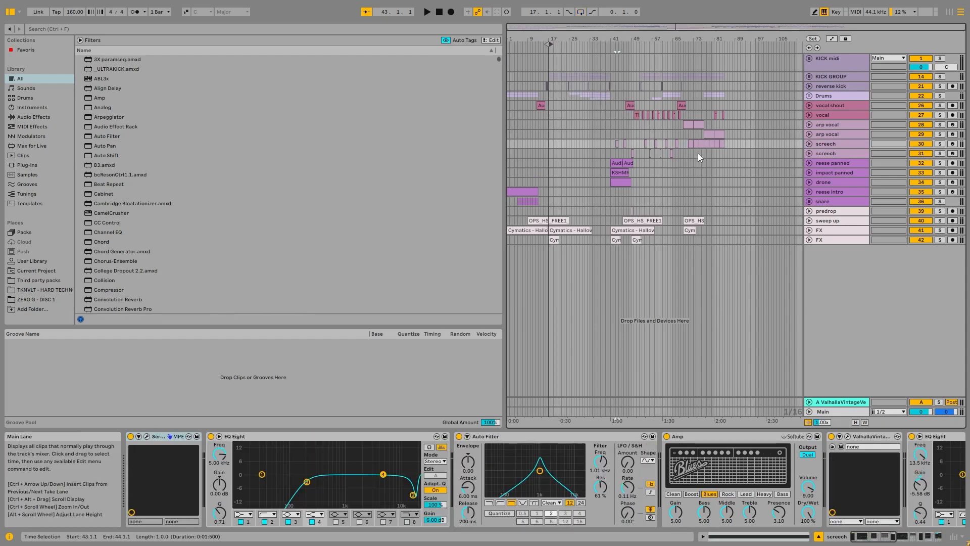
# Unfold and solo the first arp vocal track, and compare its Arpeggiator and sampler source with the vocal shout's Audio 3 clip
pyautogui.click(696, 124)
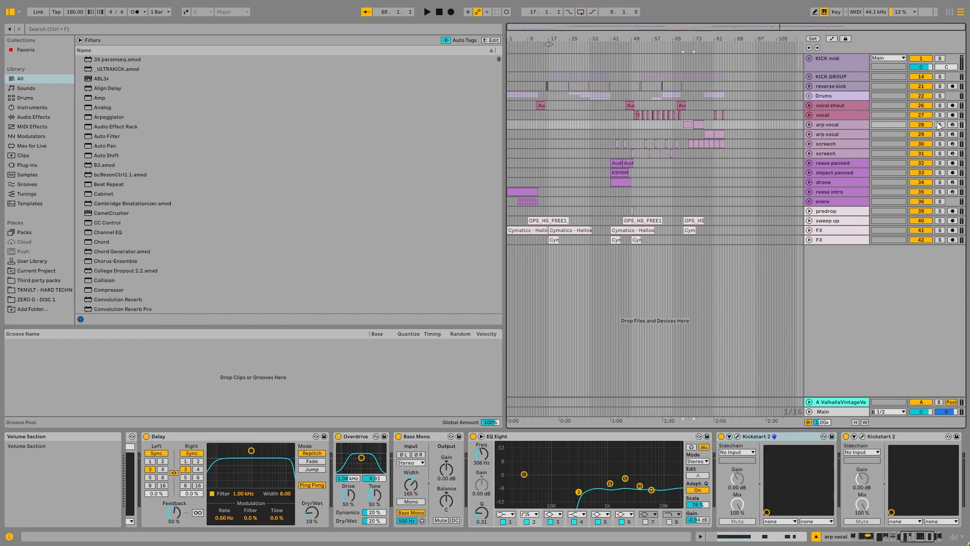
pyautogui.click(808, 125)
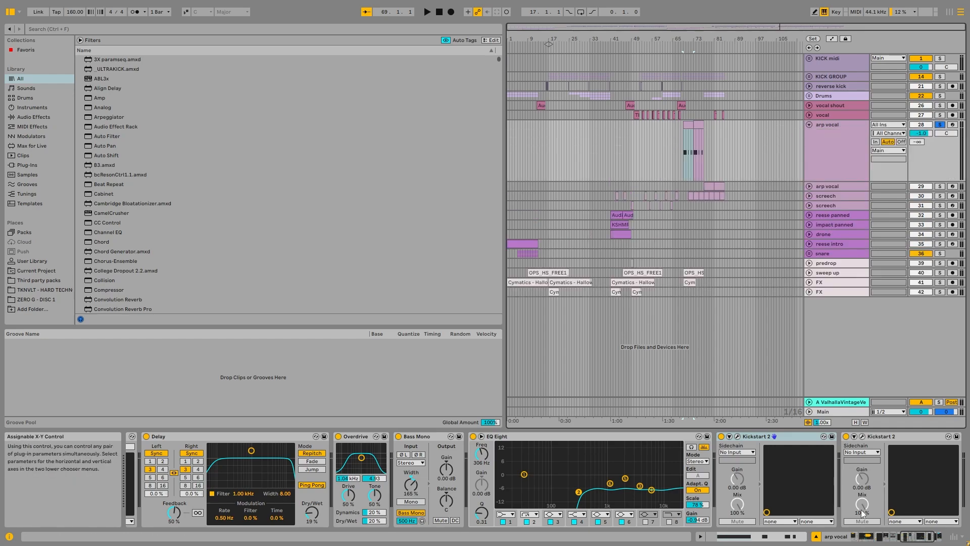
pyautogui.click(842, 539)
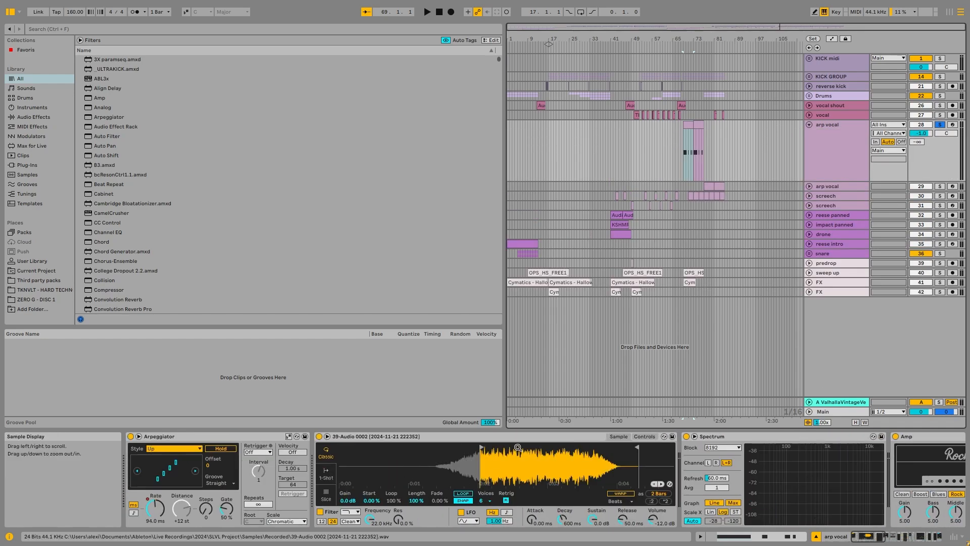
pyautogui.scroll(2, 690, 139)
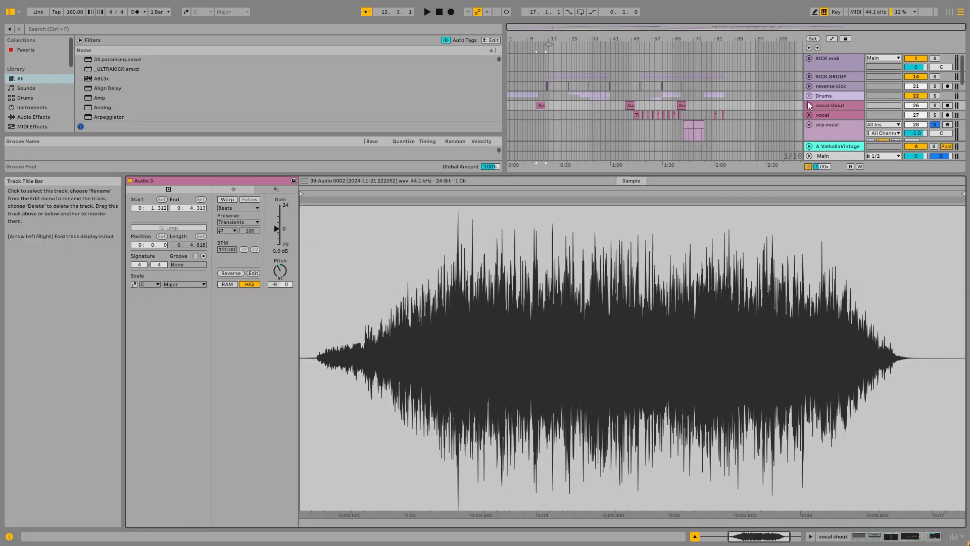
pyautogui.click(809, 105)
pyautogui.click(808, 105)
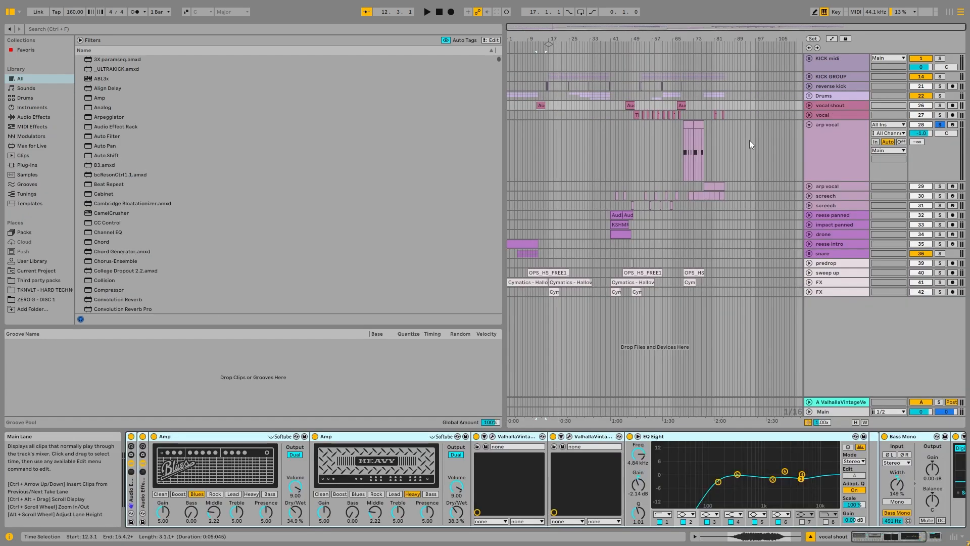
# Examine the first arp vocal track's Spectrum, Amps, ValhallaVintageVerb, Delay and Overdrive, comparing them with the vocal shout's effect chain
pyautogui.click(688, 125)
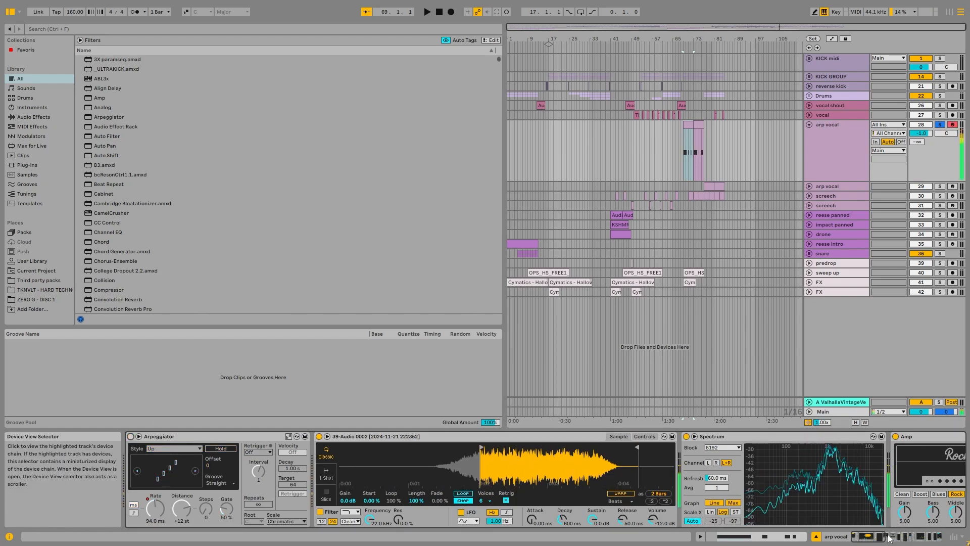
pyautogui.moveTo(888, 537); pyautogui.dragTo(913, 537)
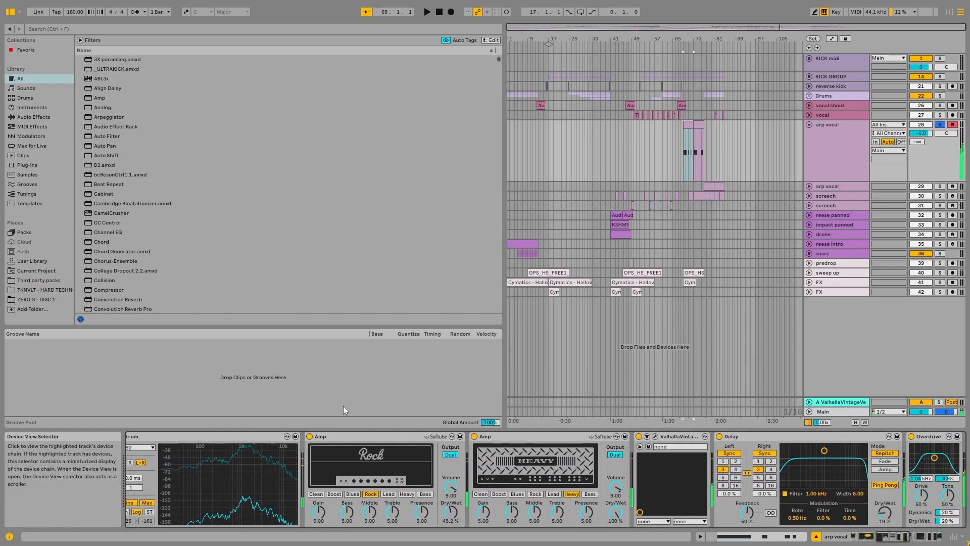
pyautogui.click(840, 104)
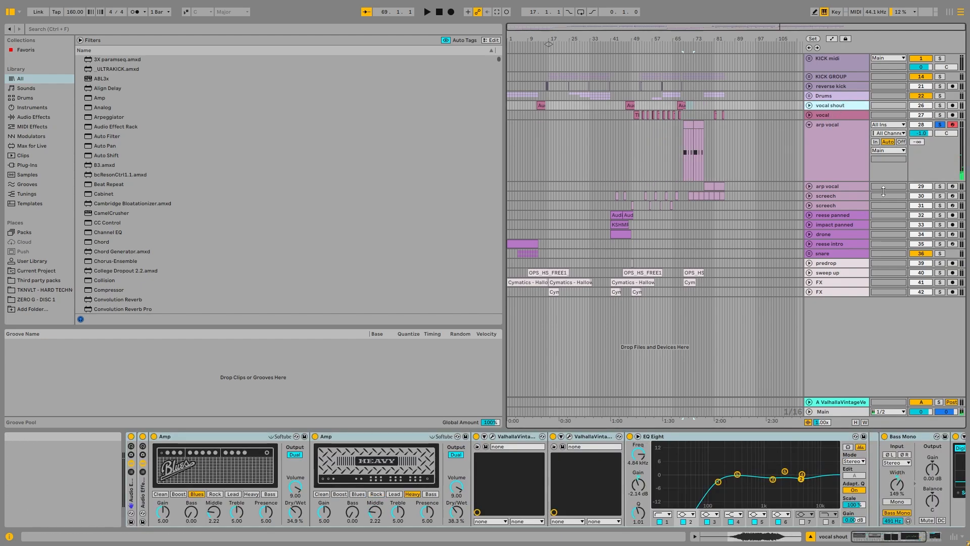
pyautogui.click(830, 141)
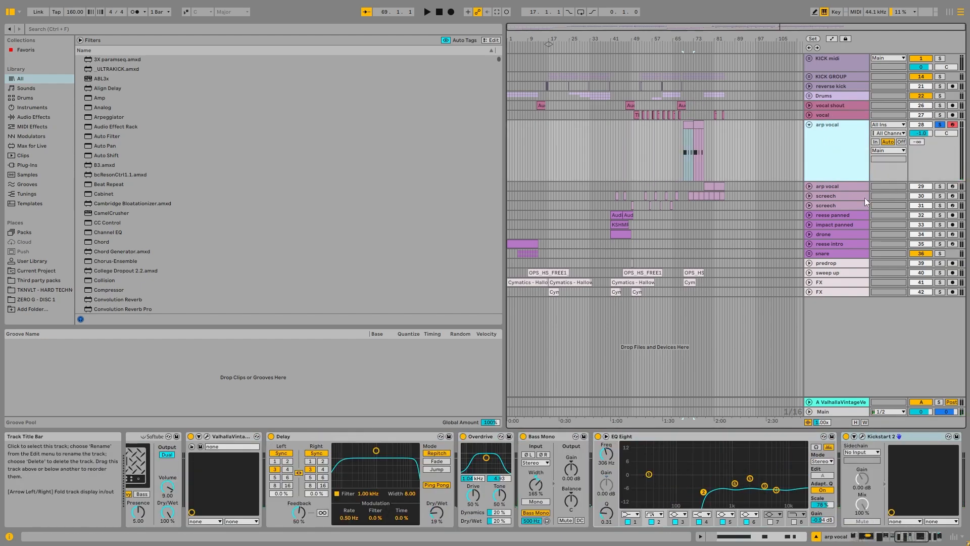
pyautogui.hscroll(-3, 426, 455)
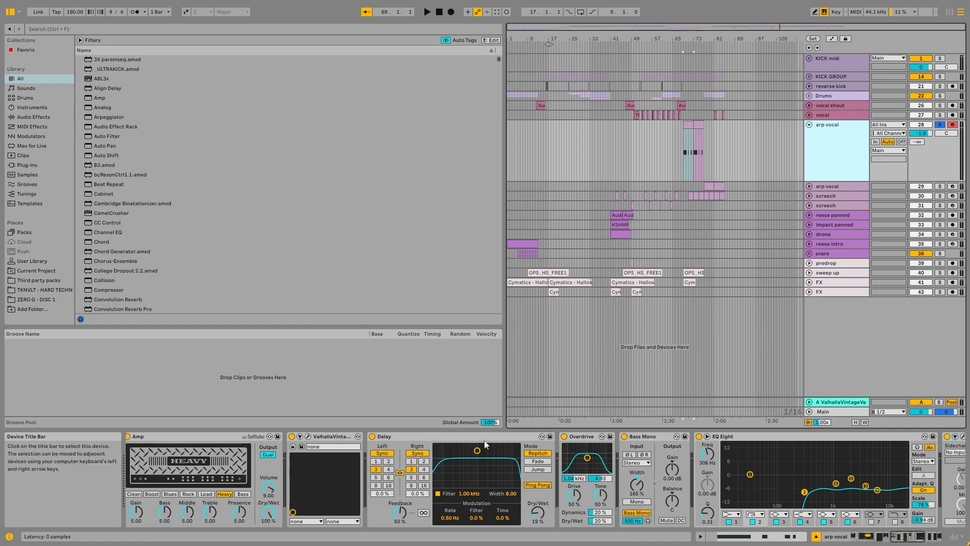
pyautogui.click(580, 438)
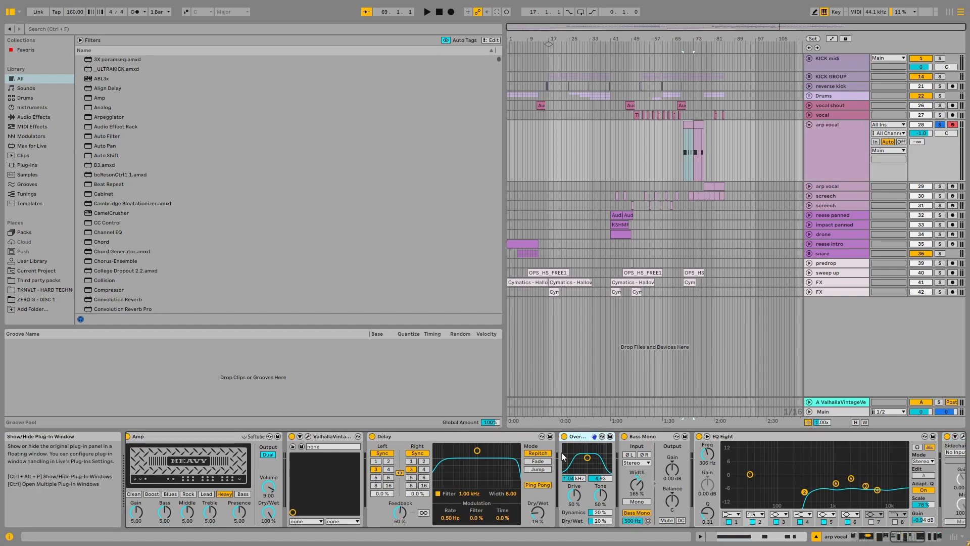
# Audition the first arp vocal track briefly and examine its device chain from the Overdrive and final EQ Eight back to the Arpeggiator
pyautogui.press('space')
pyautogui.press('space')
pyautogui.moveTo(578, 438); pyautogui.dragTo(323, 445)
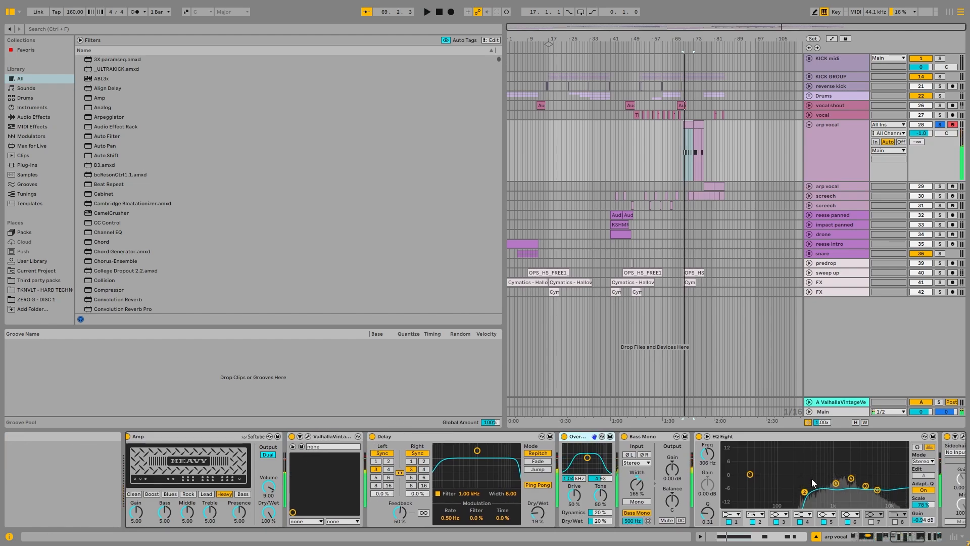
pyautogui.hscroll(-6, 429, 442)
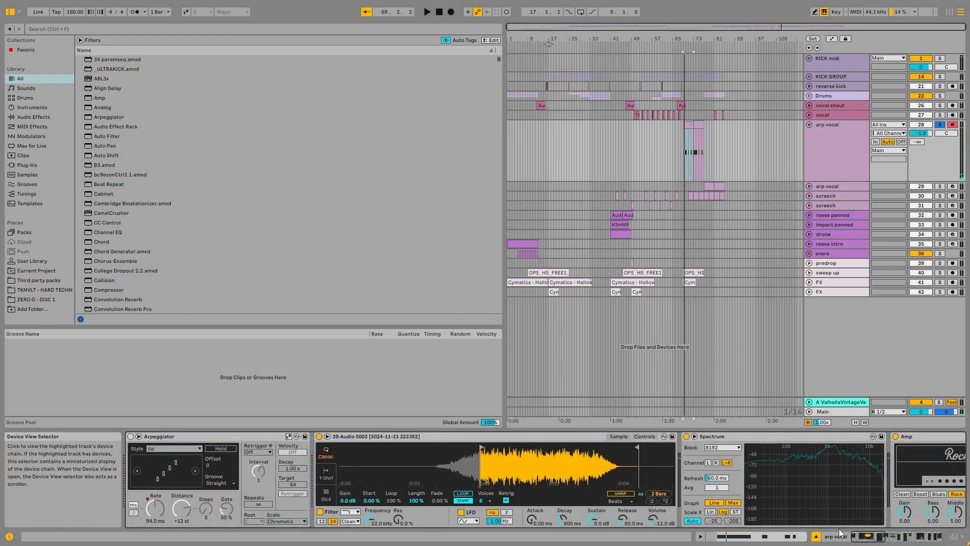
pyautogui.click(926, 537)
pyautogui.click(864, 537)
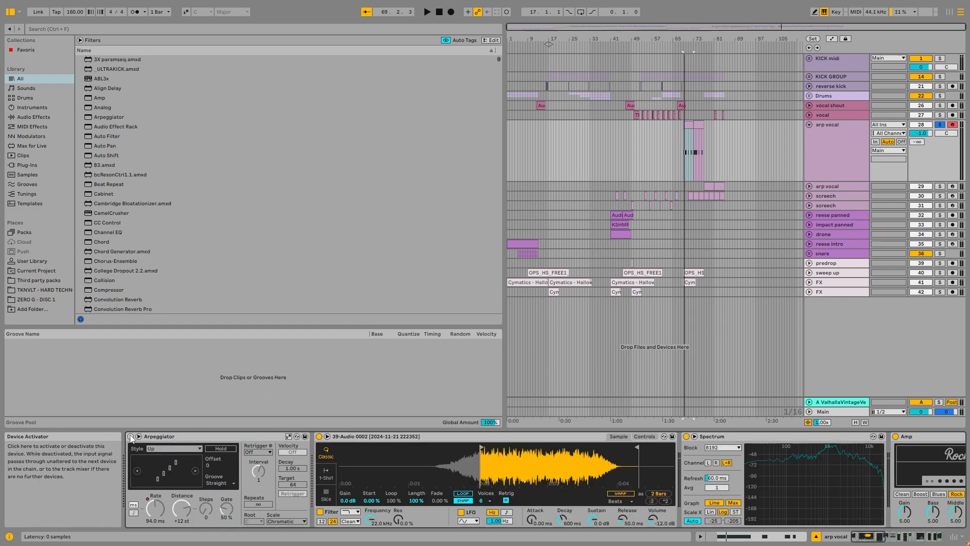
# Play the first arp vocal clip at bar 69 with the Arpeggiator on, inspect its MIDI notes and return to the track's devices
pyautogui.press('space')
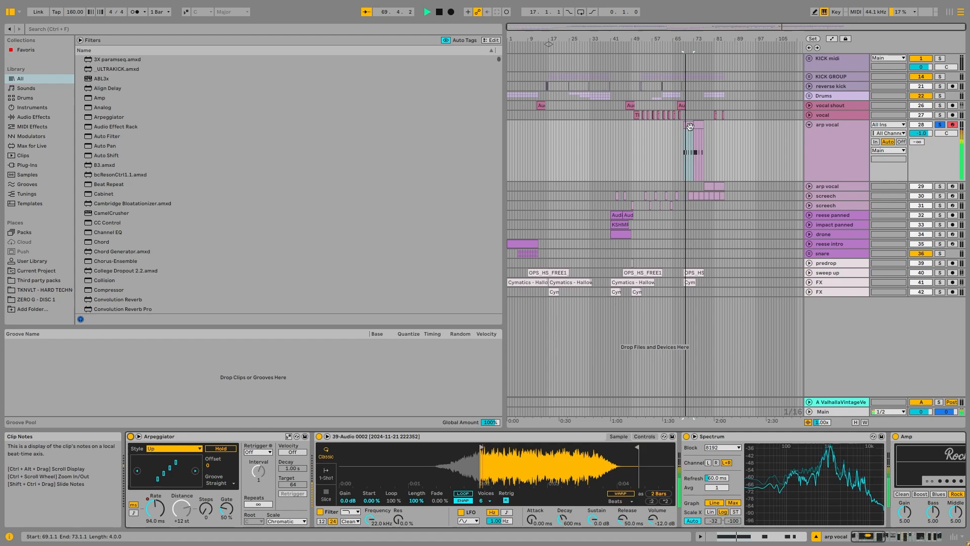
pyautogui.press('space')
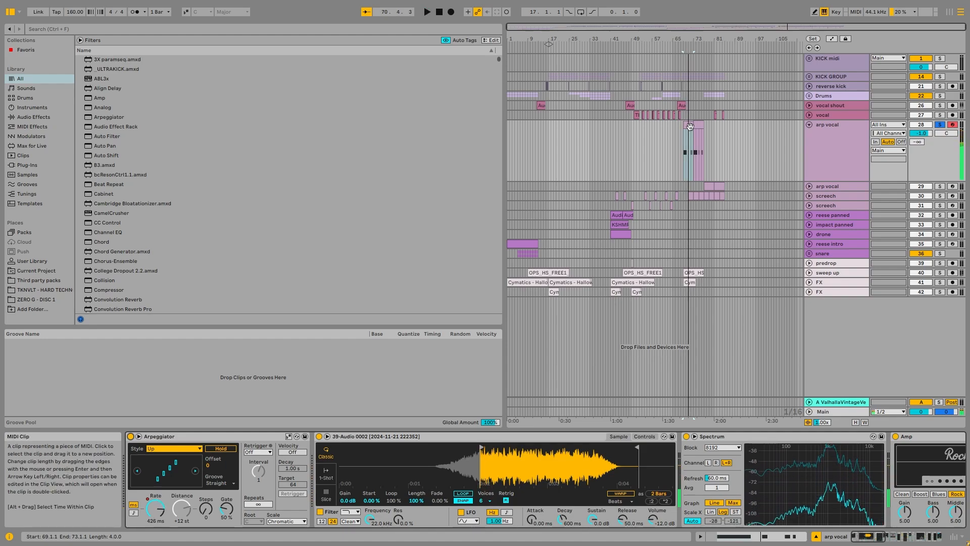
pyautogui.doubleClick(690, 126)
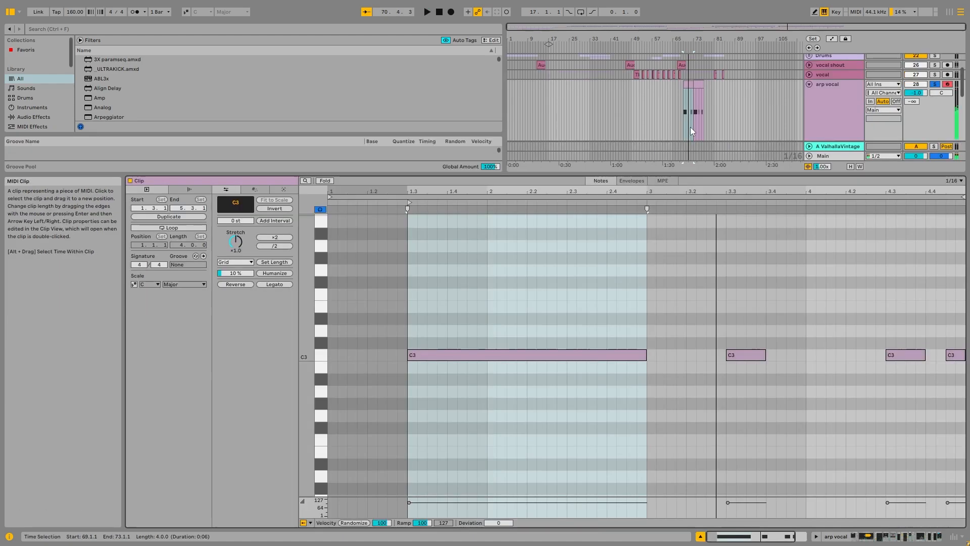
pyautogui.doubleClick(853, 127)
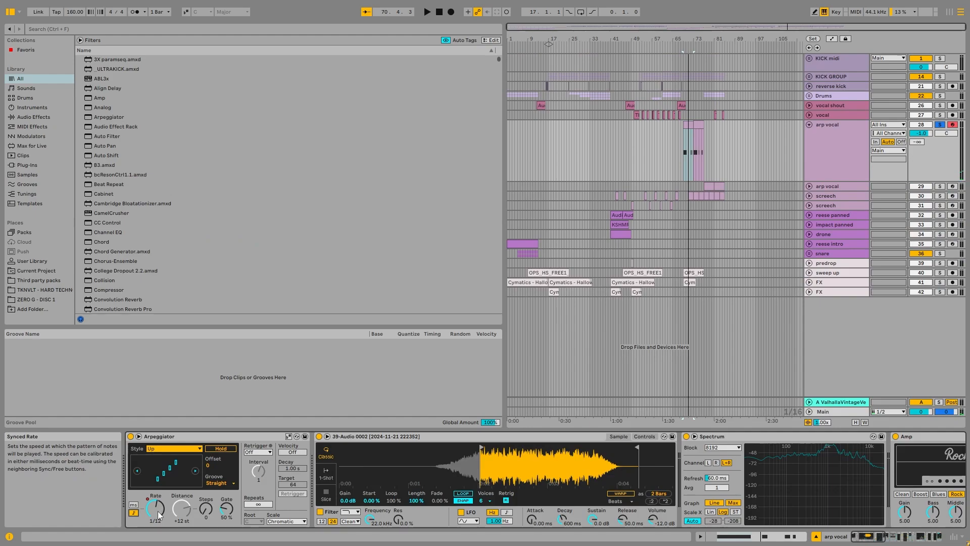
# Compare the Arpeggiator's free and synced rate modes, leave it on free, and show the Free Rate automation in the arrangement
pyautogui.click(134, 504)
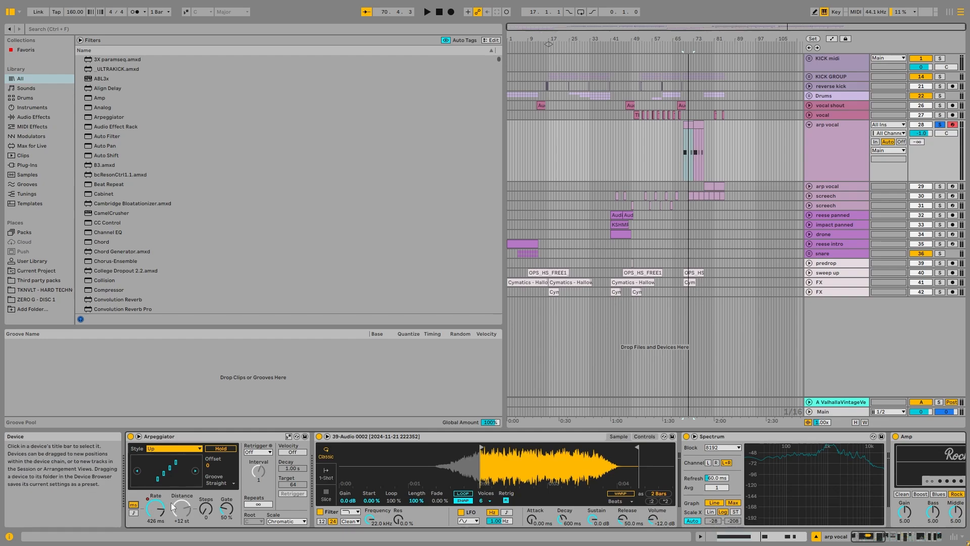
pyautogui.rightClick(156, 514)
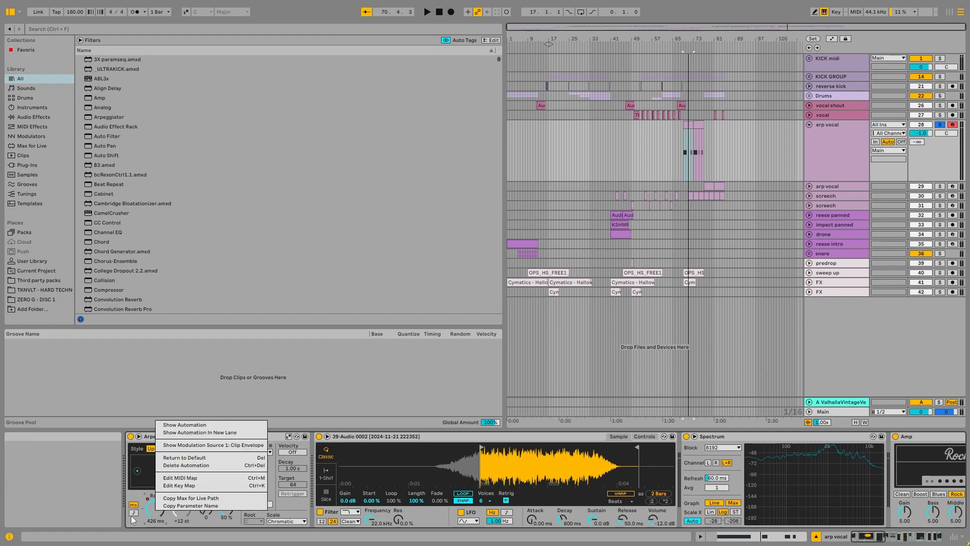
pyautogui.click(133, 513)
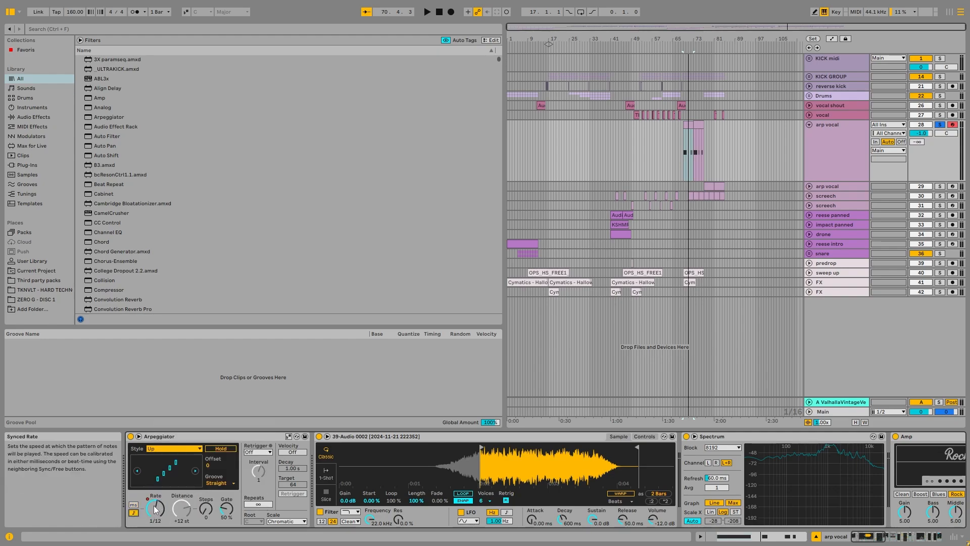
pyautogui.click(135, 505)
pyautogui.rightClick(157, 512)
pyautogui.click(174, 423)
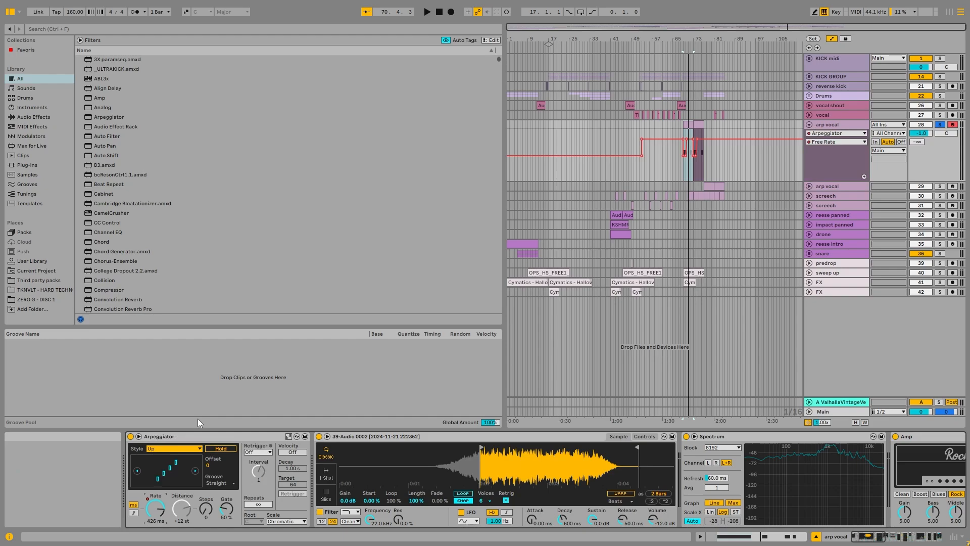
# Audition the first arp vocal clip from bar 69 while examining the Free Rate automation ramp at bar 70
pyautogui.scroll(5, 689, 135)
pyautogui.click(646, 127)
pyautogui.press('space')
pyautogui.press('space')
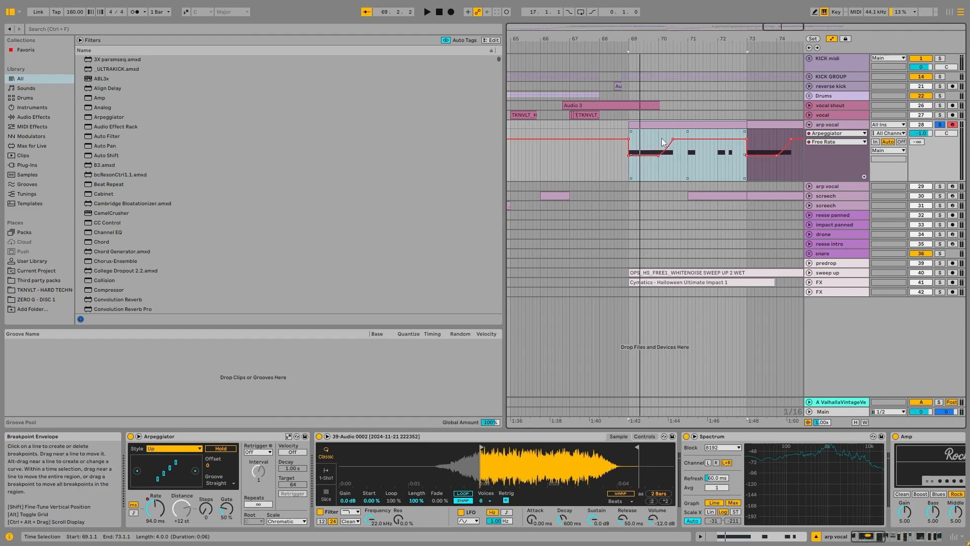
pyautogui.scroll(5, 657, 153)
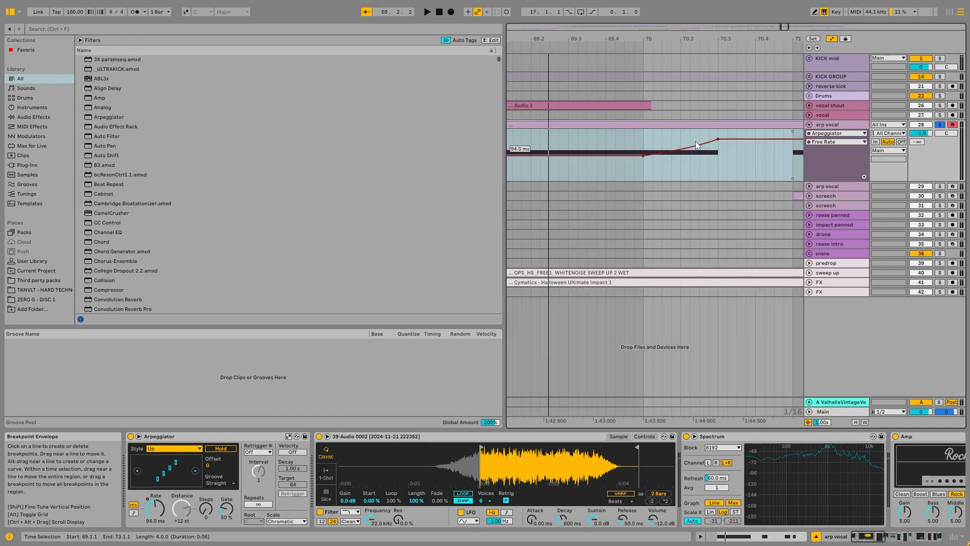
pyautogui.click(647, 135)
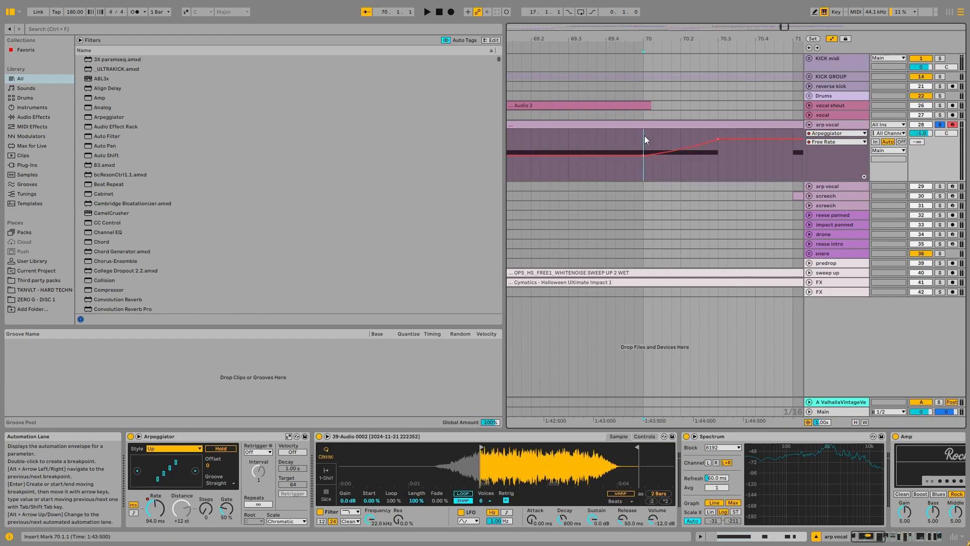
pyautogui.scroll(-5, 612, 144)
pyautogui.click(603, 139)
pyautogui.press('space')
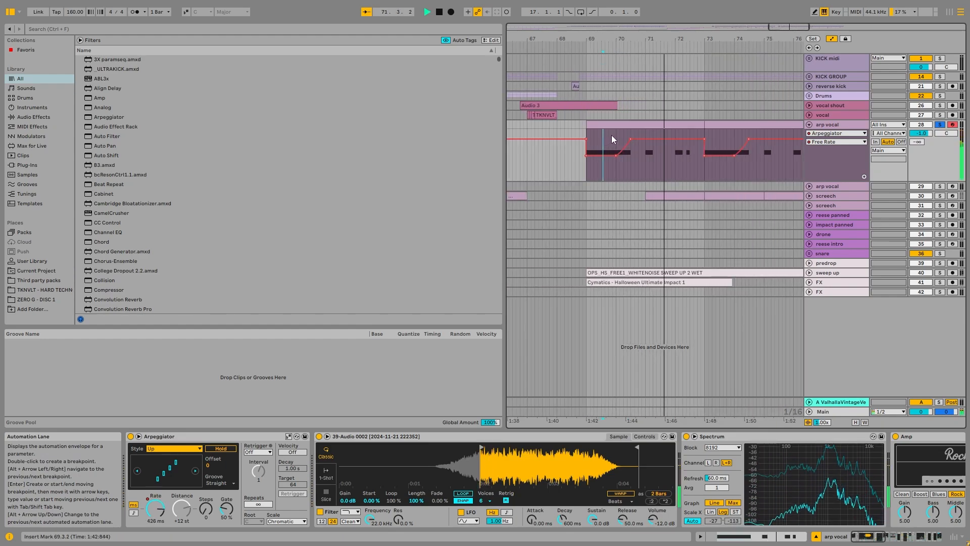
# Switch the Arpeggiator to synced rate, examine the Synced Rate automation and play the clip from bar 70 to hear it
pyautogui.rightClick(152, 513)
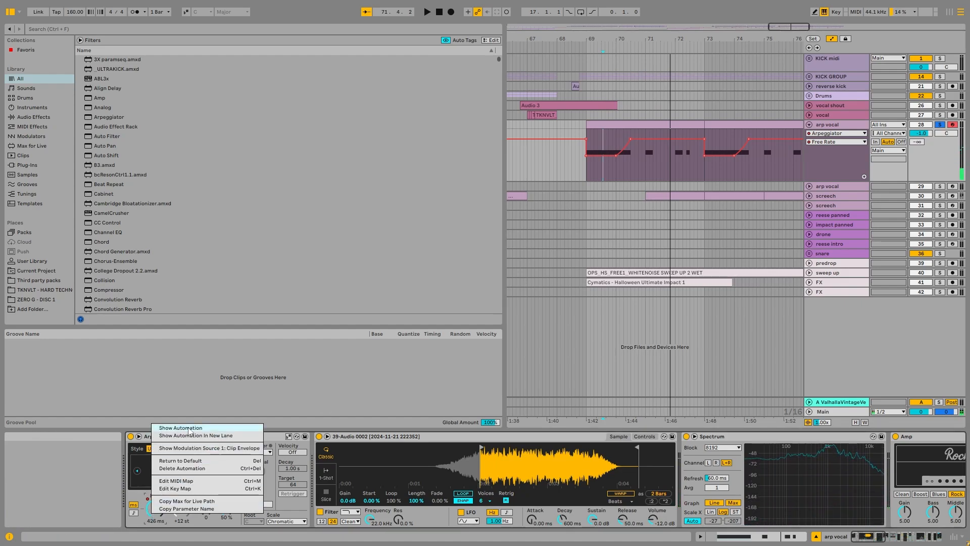
pyautogui.click(140, 523)
pyautogui.click(133, 513)
pyautogui.rightClick(151, 511)
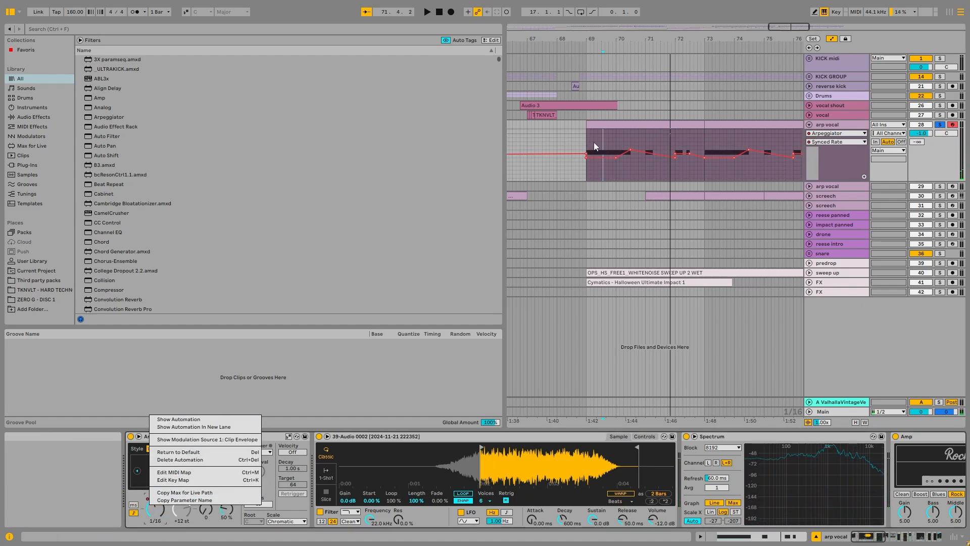
pyautogui.click(610, 157)
pyautogui.scroll(3, 618, 156)
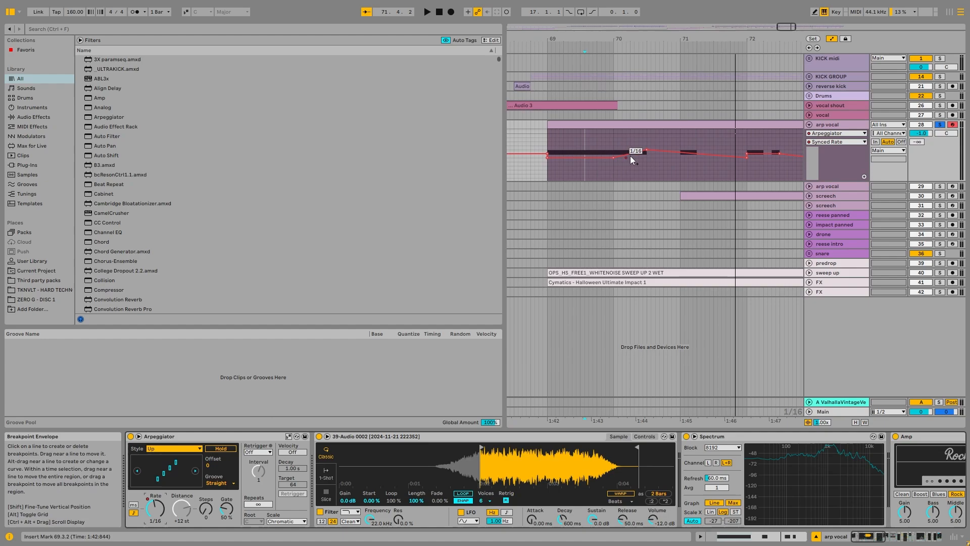
pyautogui.click(631, 157)
pyautogui.click(614, 140)
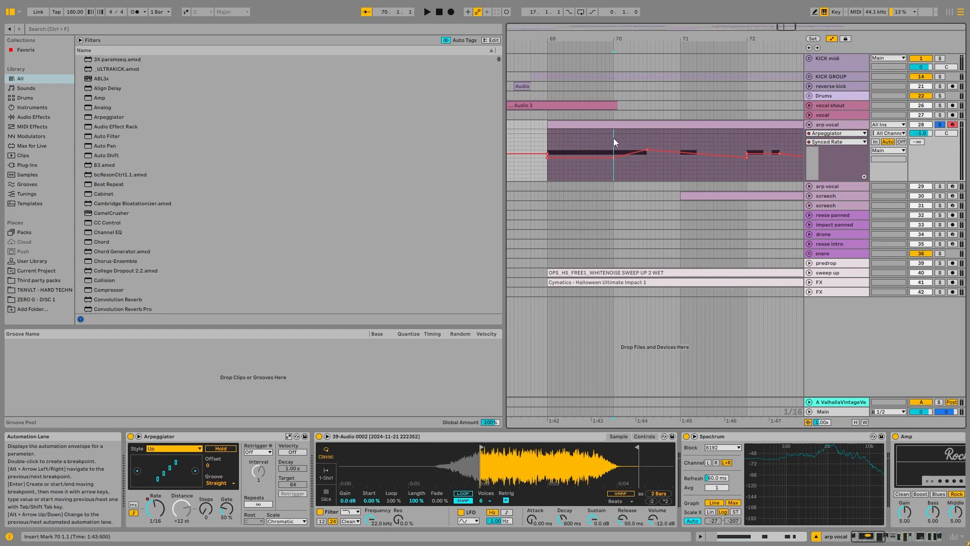
pyautogui.press('space')
pyautogui.press('space')
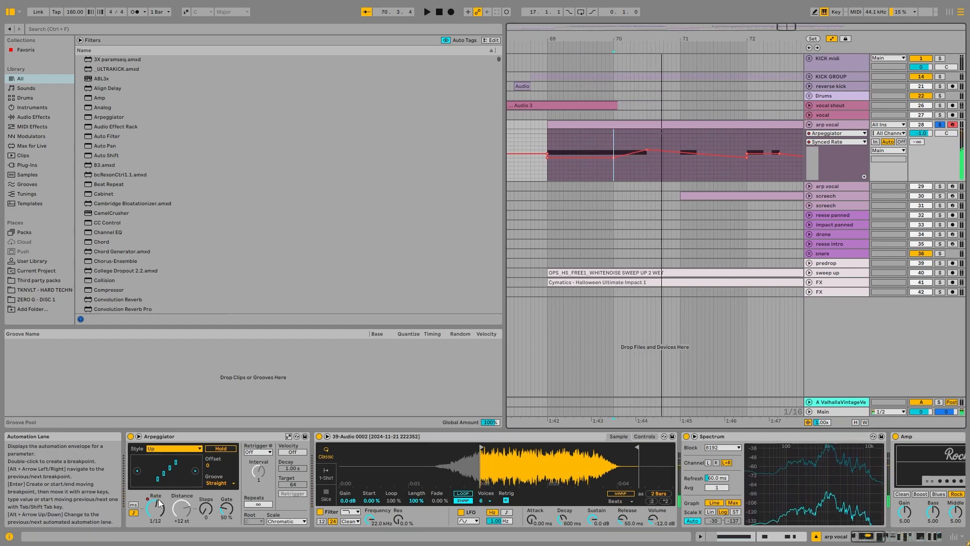
# Set the Arpeggiator back to the free millisecond rate and play from bar 70 again to compare
pyautogui.click(134, 504)
pyautogui.press('space')
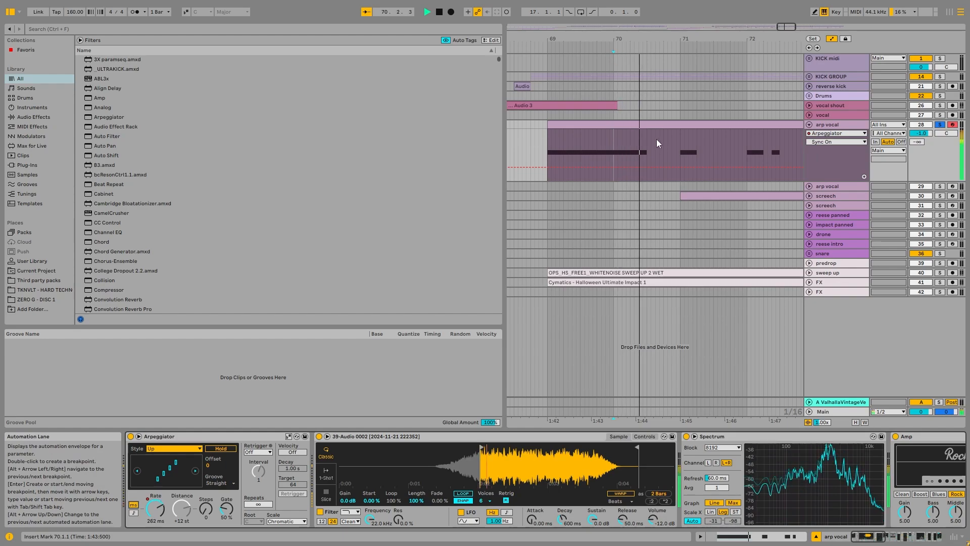
pyautogui.scroll(-5, 657, 140)
pyautogui.press('space')
# Unfold the second arp vocal track and select it to show its device chain
pyautogui.click(847, 126)
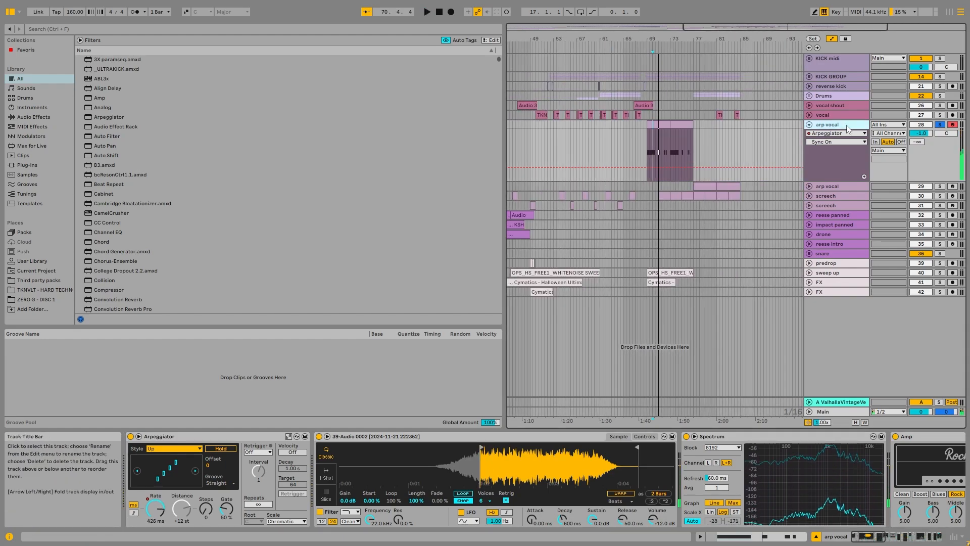
pyautogui.scroll(5, 682, 135)
pyautogui.click(810, 186)
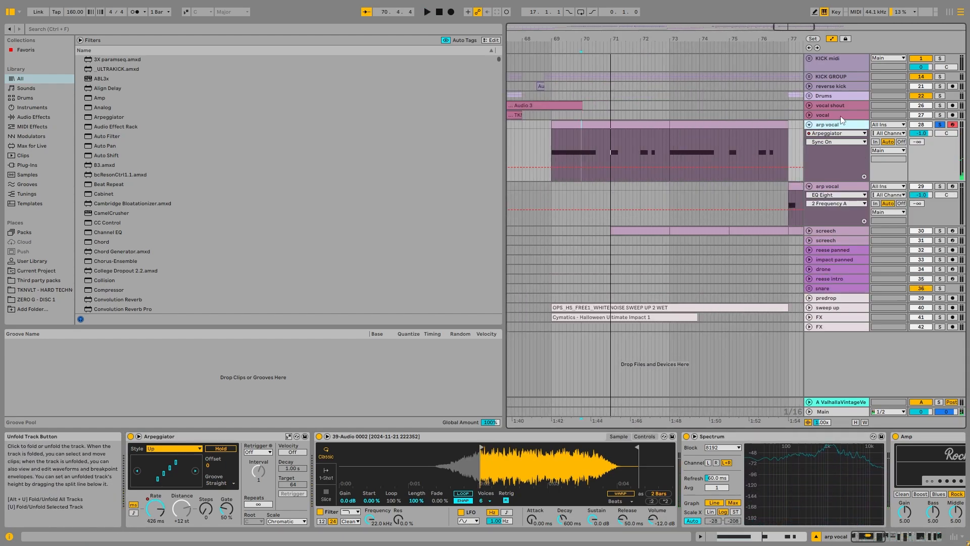
pyautogui.scroll(-5, 703, 149)
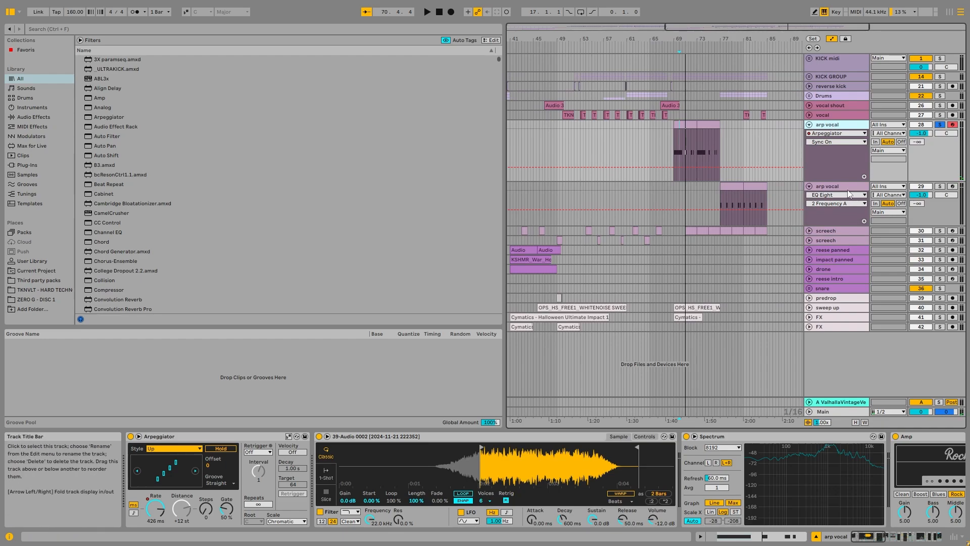
pyautogui.click(834, 187)
pyautogui.click(861, 536)
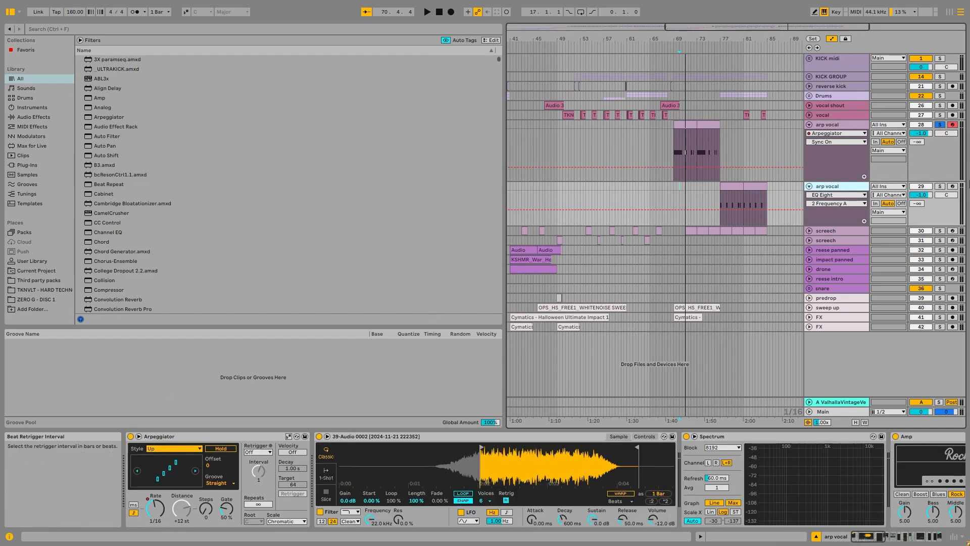
# Solo the second arp vocal track and play its clip from bar 77
pyautogui.click(941, 187)
pyautogui.click(730, 187)
pyautogui.press('space')
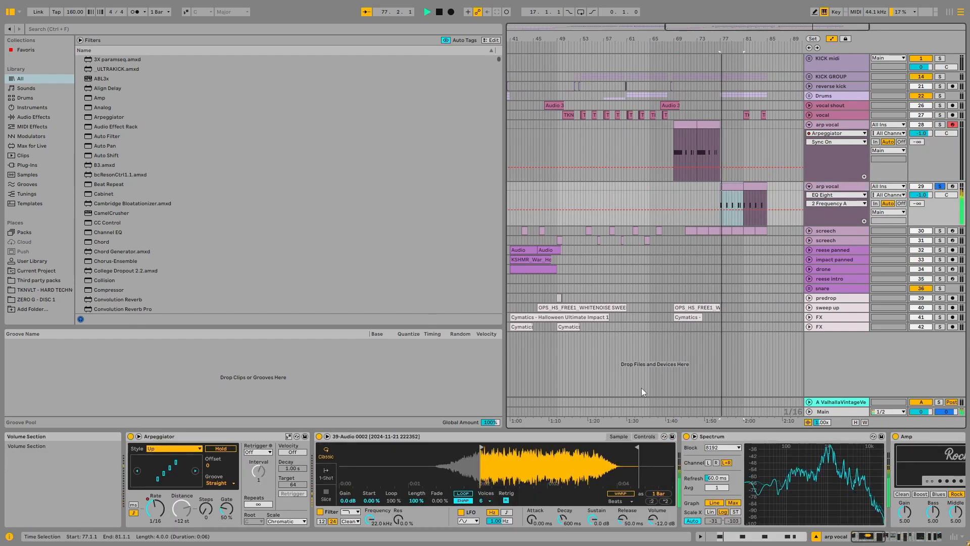
# Unfold the first screech track, solo it together with the second arp vocal, and play both from the screech clip at bar 77
pyautogui.click(809, 231)
pyautogui.press('space')
pyautogui.scroll(5, 744, 241)
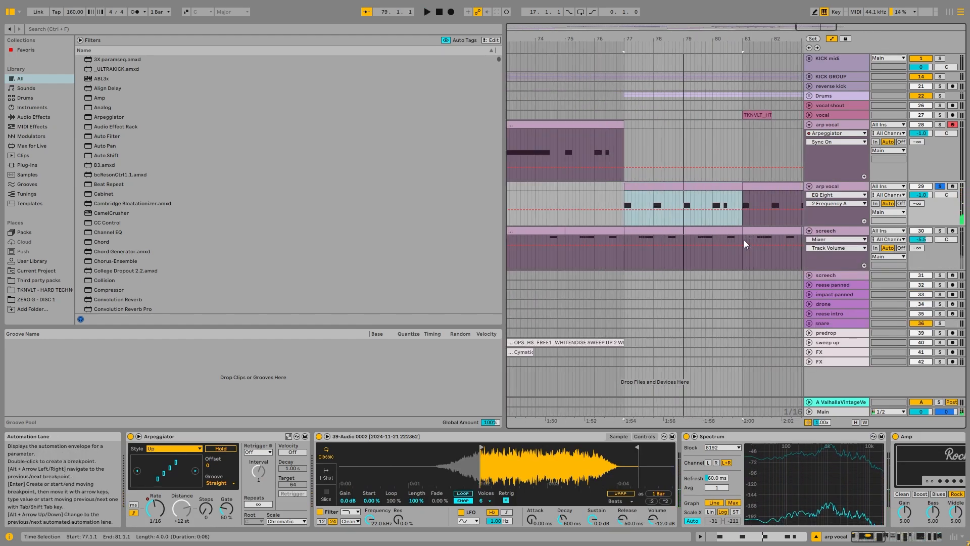
pyautogui.keyDown('ctrl'); pyautogui.click(940, 231); pyautogui.keyUp('ctrl')
pyautogui.click(669, 230)
pyautogui.press('space')
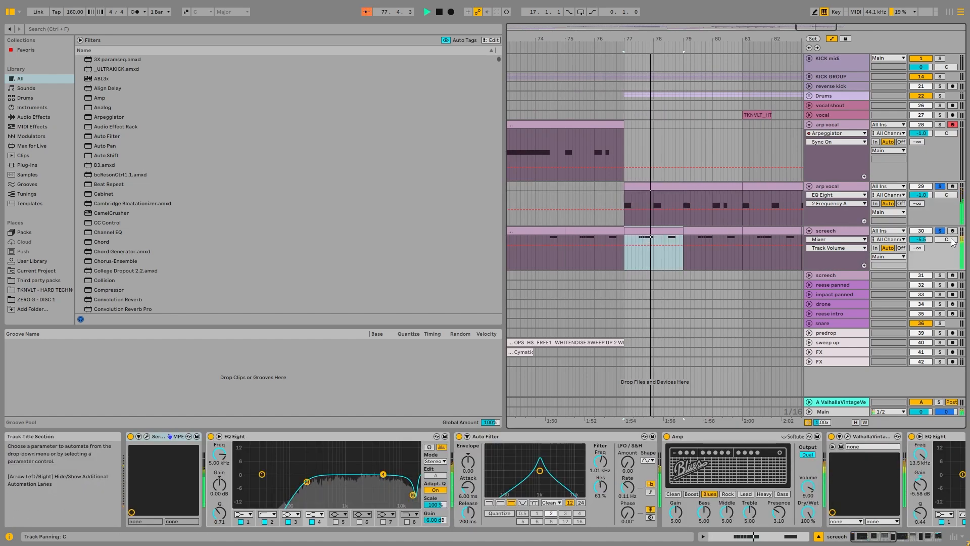
pyautogui.press('space')
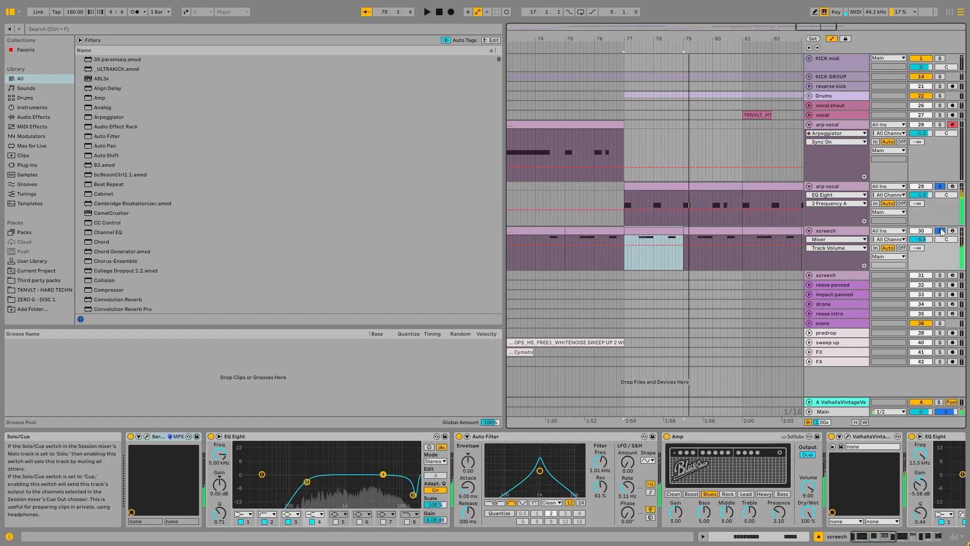
# Clear the track solos and open the screech track's Serum patch to view its oscillators, effects and modulation matrix
pyautogui.click(940, 231)
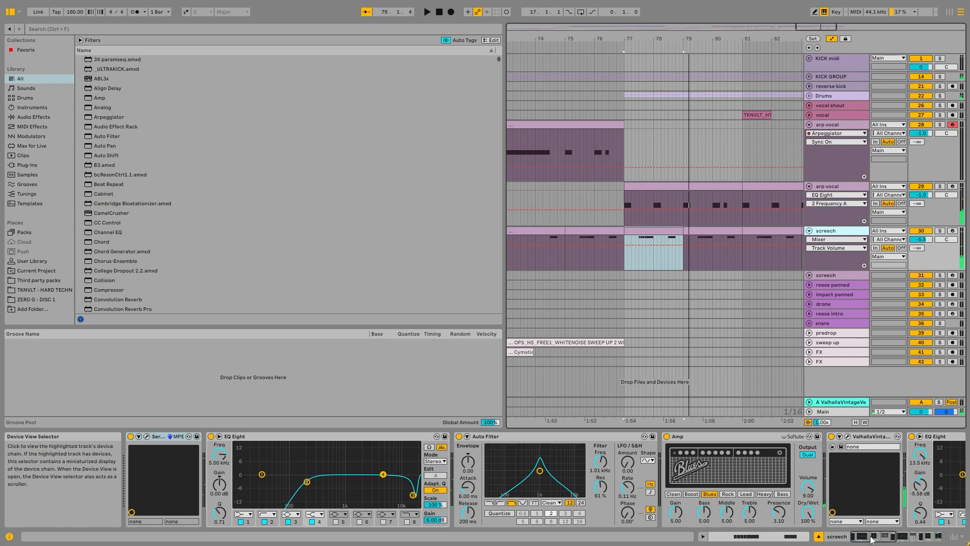
pyautogui.click(147, 437)
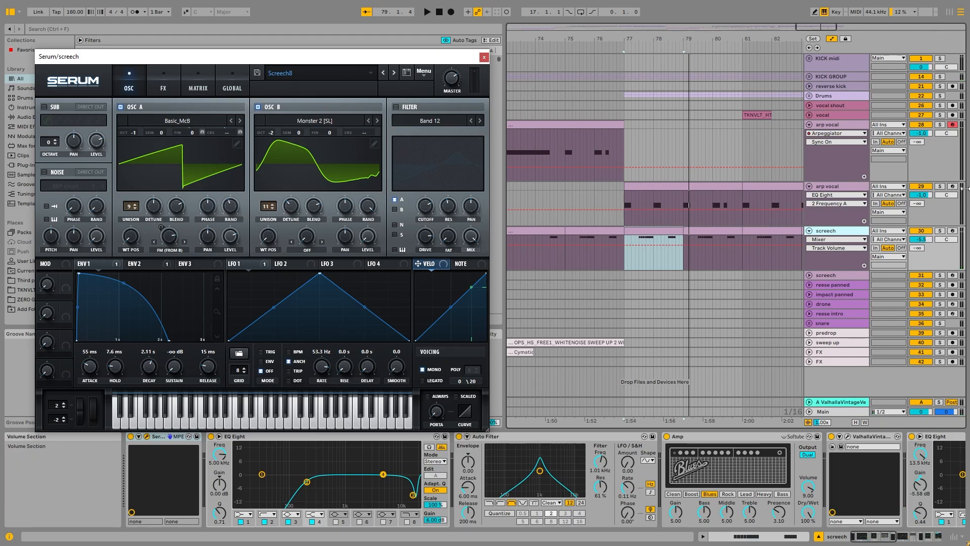
pyautogui.click(155, 90)
pyautogui.click(204, 89)
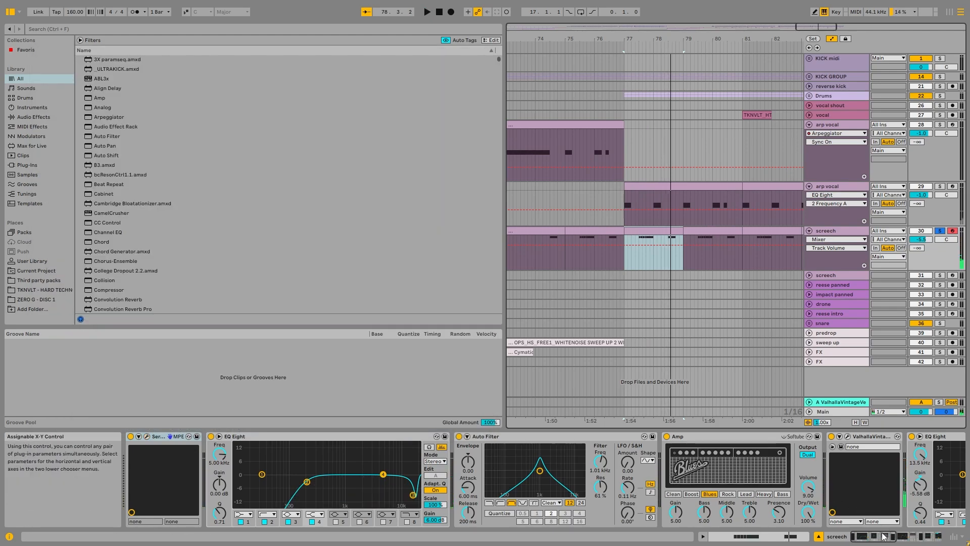
# Audition the screech clip with the first Auto Filter off and on, and view the chain from the Amp to the second Auto Filter
pyautogui.click(459, 437)
pyautogui.press('space')
pyautogui.click(459, 437)
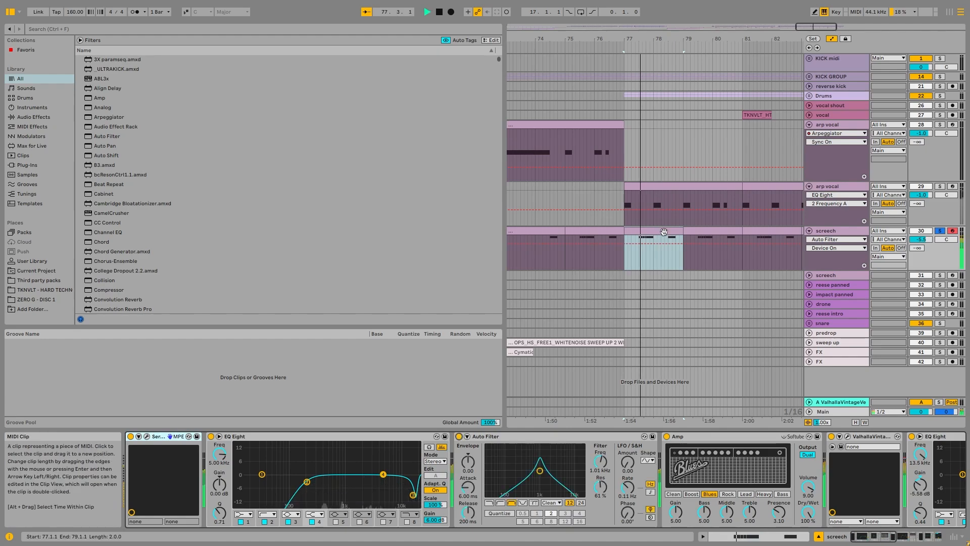
pyautogui.press('space')
pyautogui.click(515, 437)
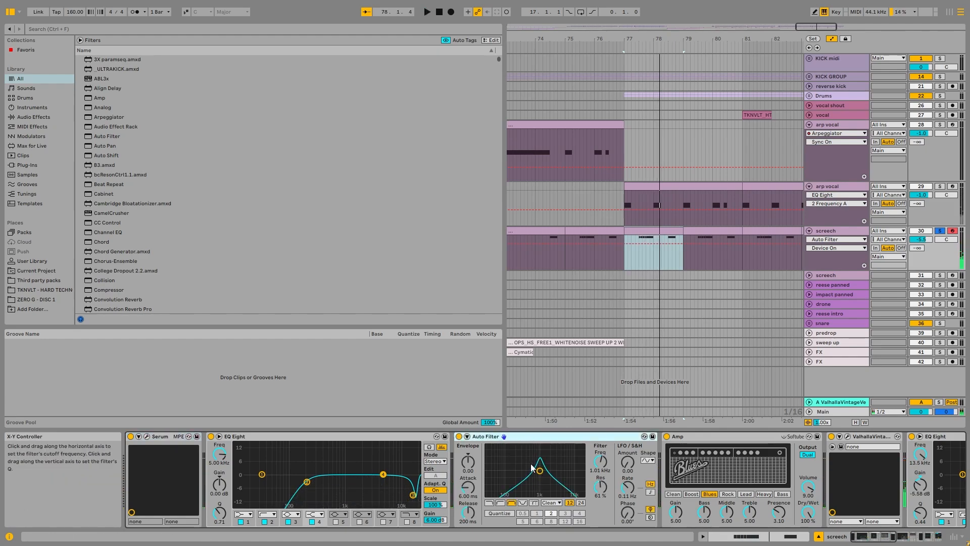
pyautogui.moveTo(917, 536); pyautogui.dragTo(904, 539)
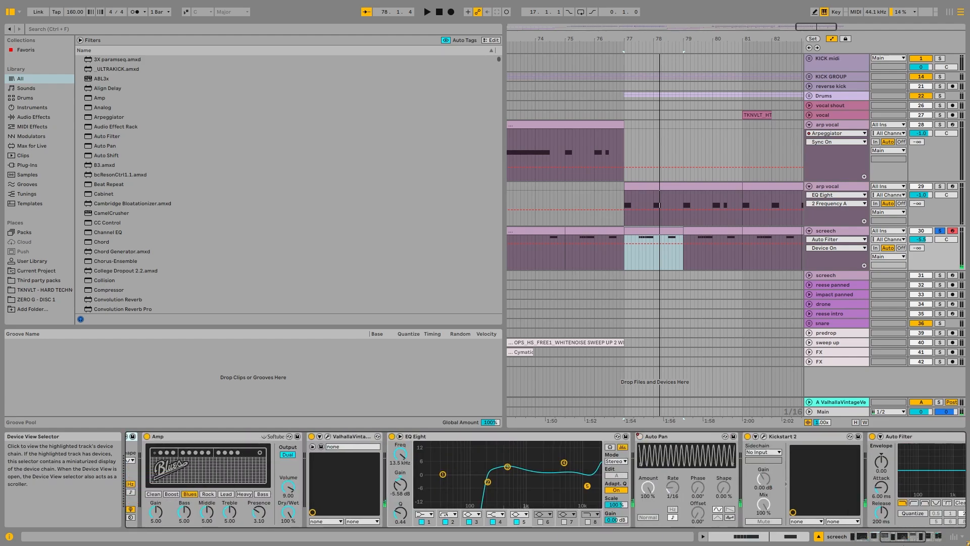
# Play the first screech track from its bar 43 clip while displaying the Auto Pan's Device On automation
pyautogui.scroll(-5, 687, 286)
pyautogui.scroll(4, 618, 241)
pyautogui.click(610, 230)
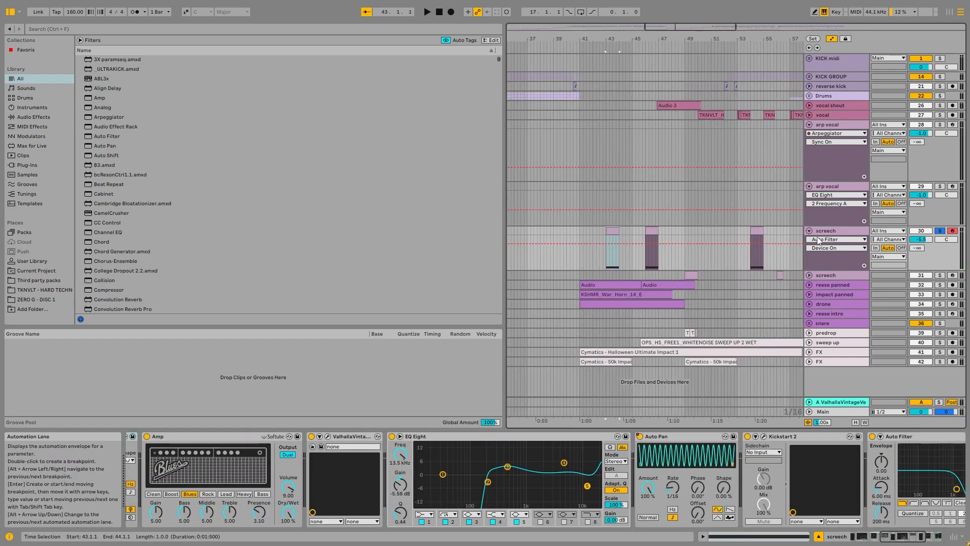
pyautogui.press('space')
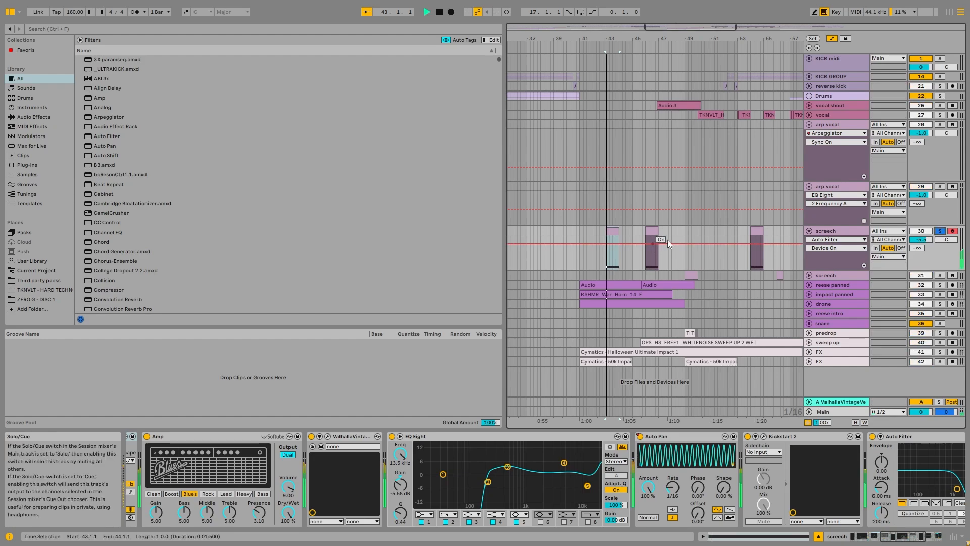
pyautogui.rightClick(640, 436)
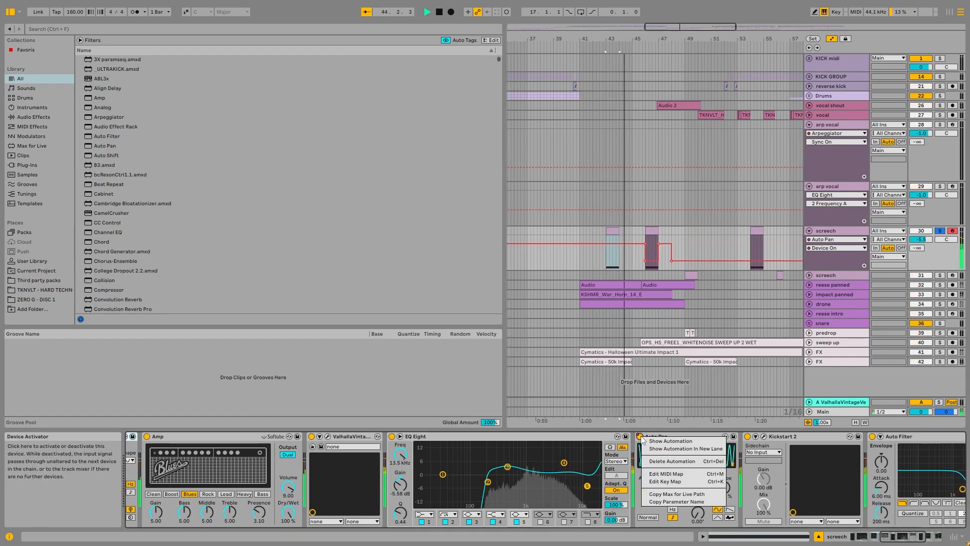
pyautogui.click(661, 442)
pyautogui.scroll(-4, 712, 277)
pyautogui.scroll(3, 718, 270)
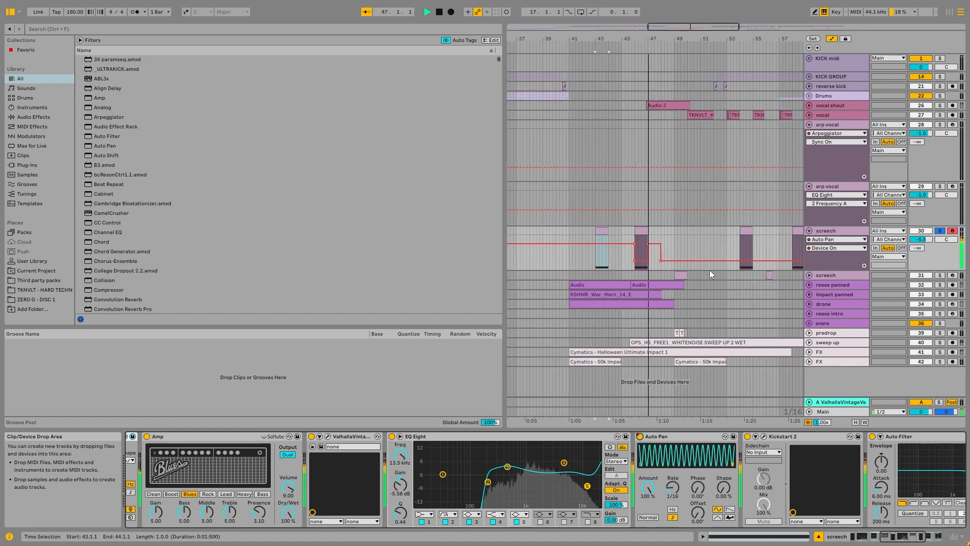
pyautogui.press('space')
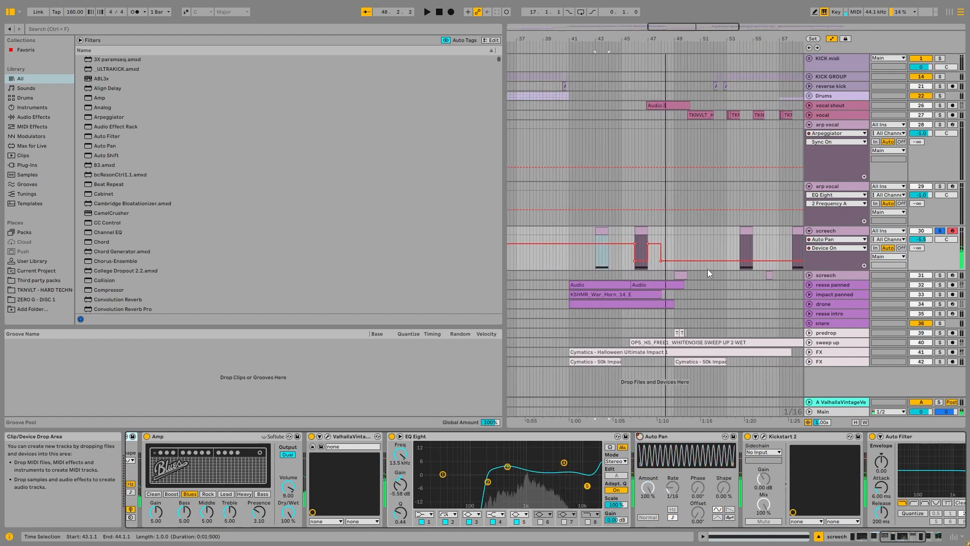
# Inspect the Auto Pan's on/off automation around the bar 46 screech clip and replay the clip at bar 43
pyautogui.scroll(5, 647, 242)
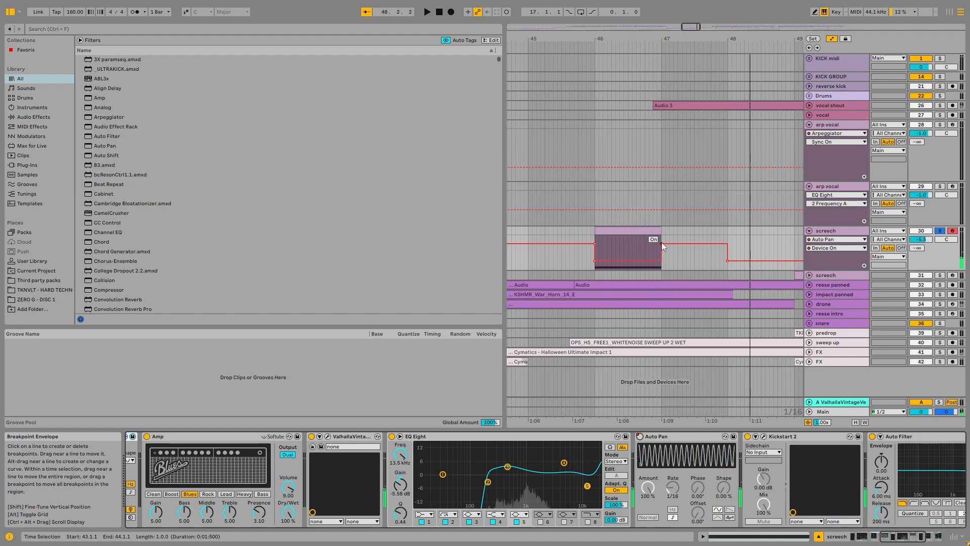
pyautogui.click(648, 230)
pyautogui.moveTo(662, 231); pyautogui.dragTo(691, 229)
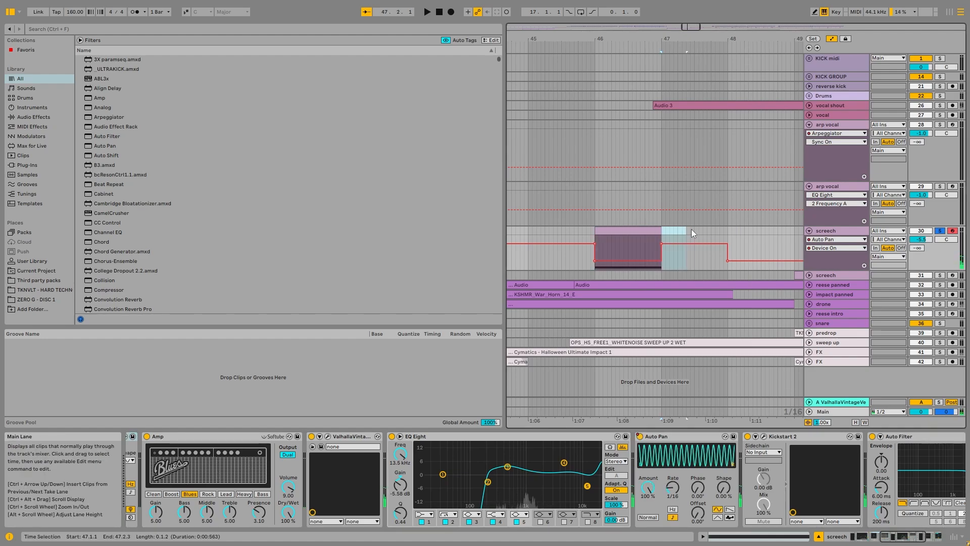
pyautogui.scroll(-4, 718, 234)
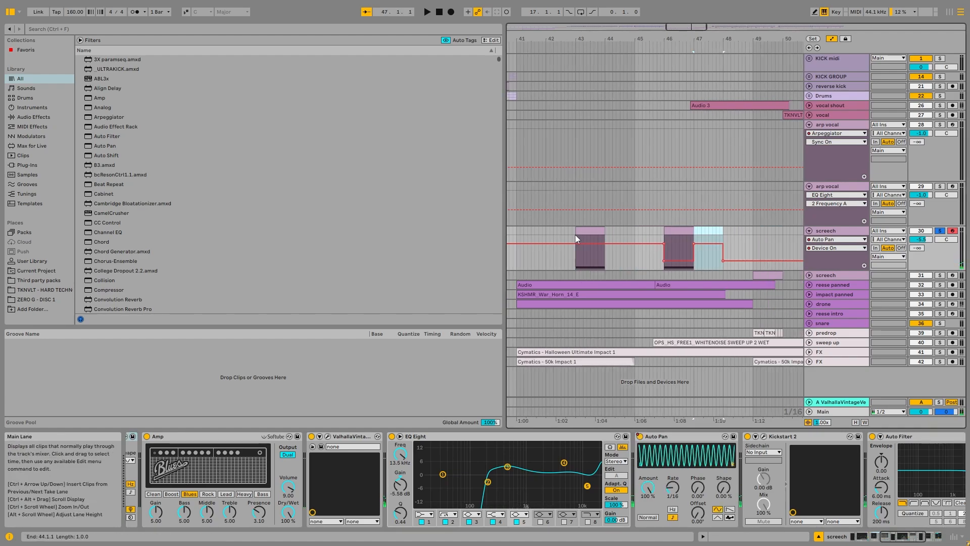
pyautogui.click(590, 230)
pyautogui.press('space')
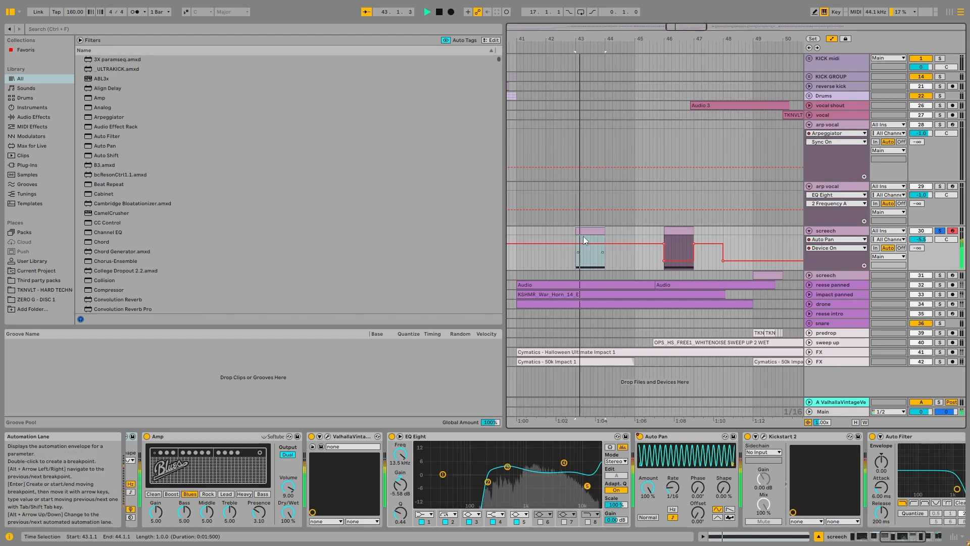
pyautogui.press('space')
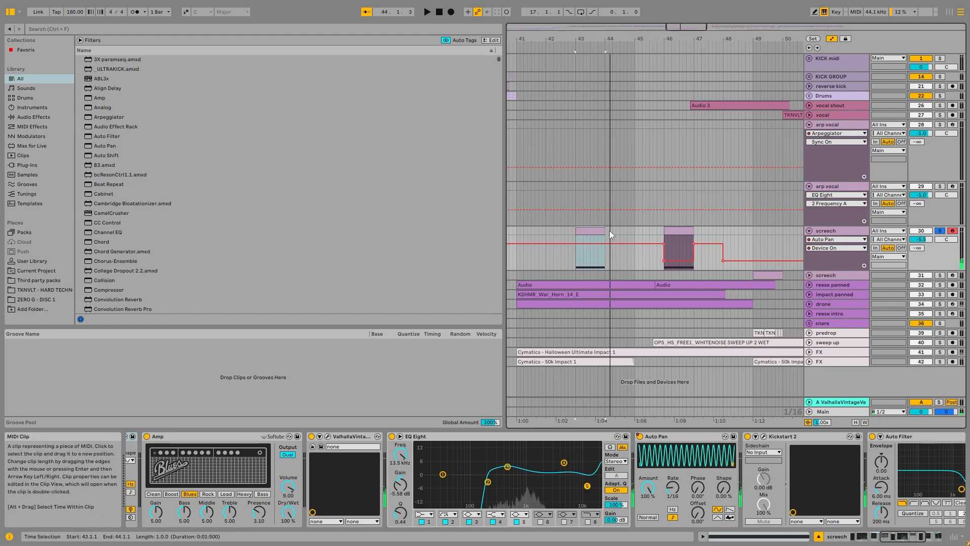
# Display the Auto Pan's Phase automation on the first screech track and play the bar 43 clip again
pyautogui.click(698, 488)
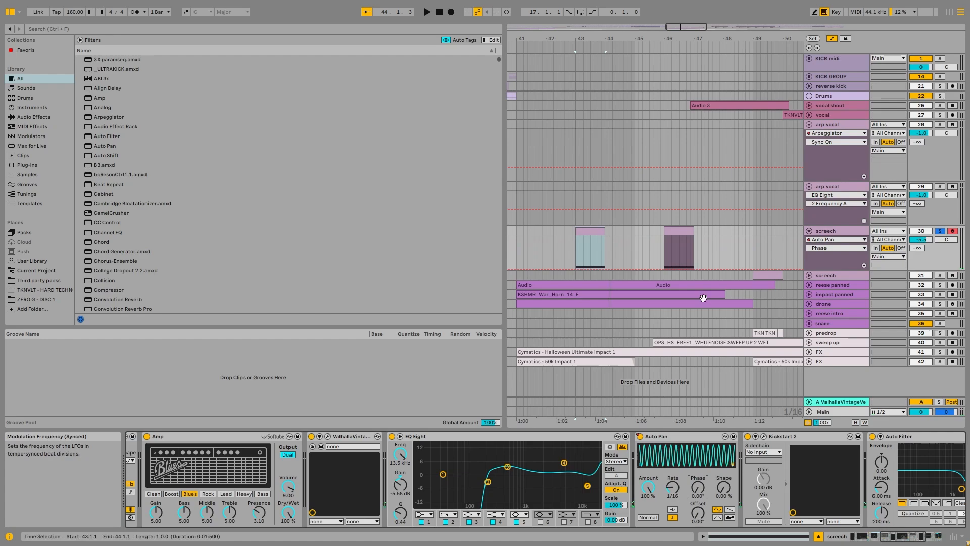
pyautogui.click(582, 229)
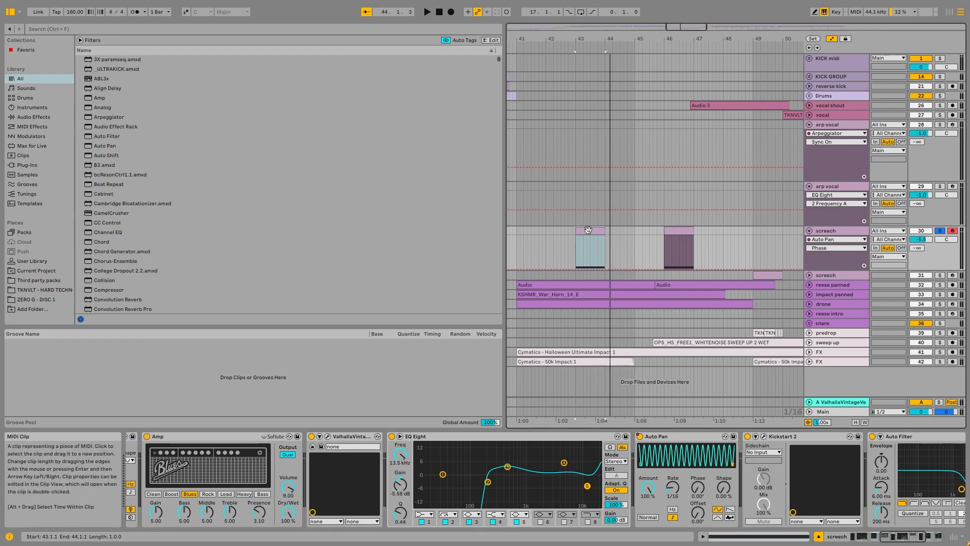
pyautogui.press('space')
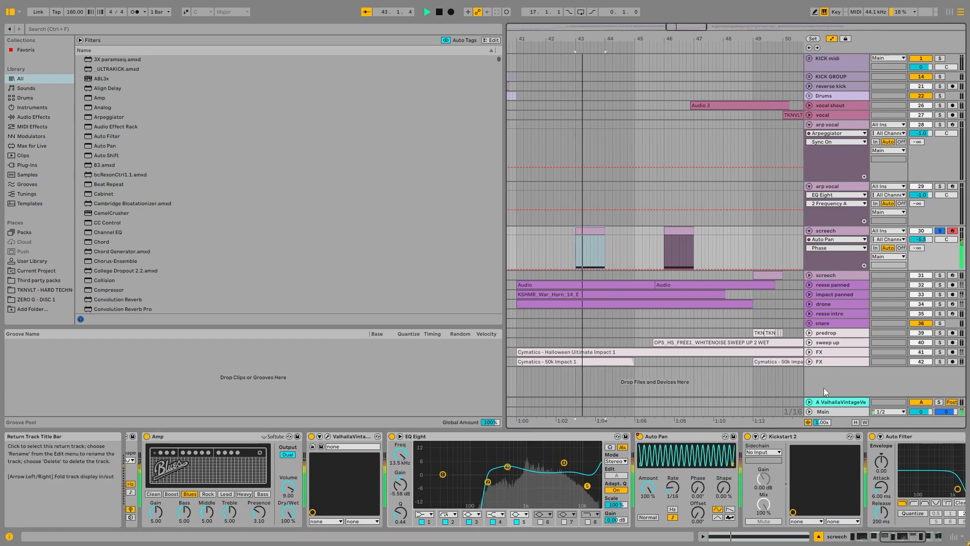
# Unfold and solo the second screech track, and play its clip at bar 49
pyautogui.scroll(-3, 748, 260)
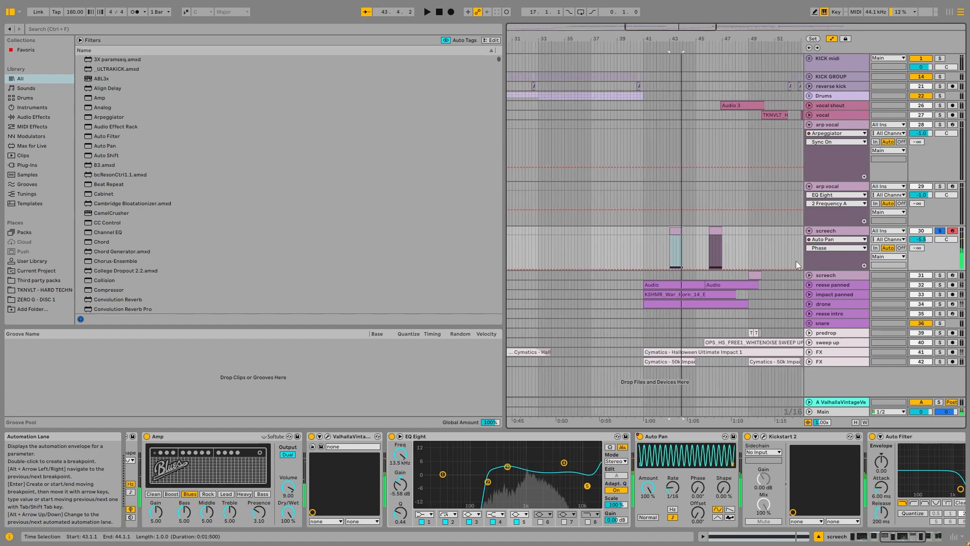
pyautogui.click(809, 275)
pyautogui.click(934, 276)
pyautogui.click(756, 283)
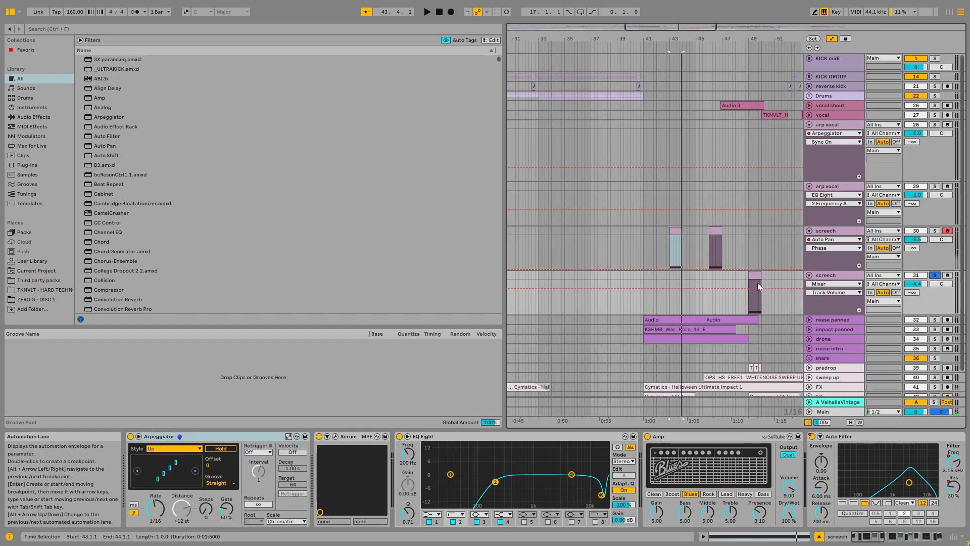
pyautogui.click(912, 537)
pyautogui.moveTo(912, 544); pyautogui.dragTo(867, 540)
pyautogui.press('space')
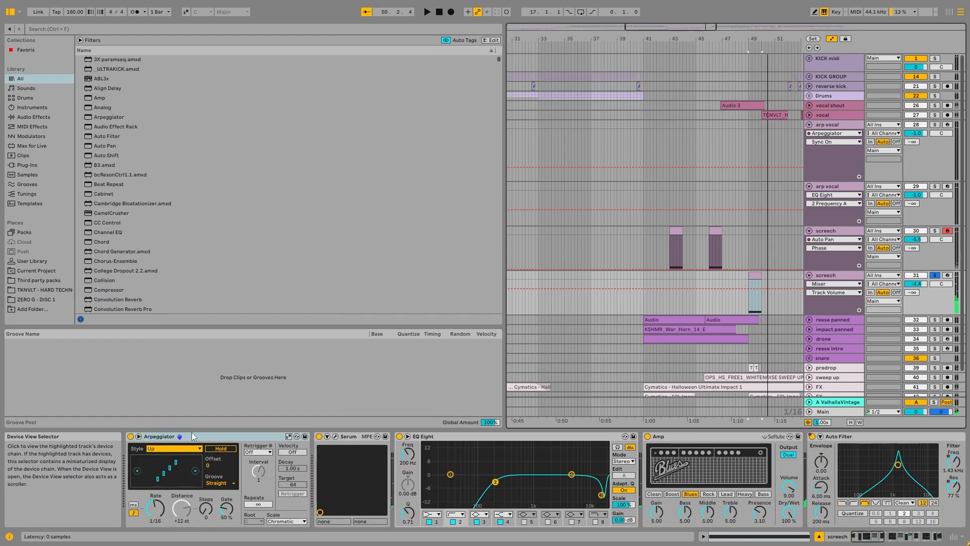
# Check the second screech track's Serum patch and view the effects around its Auto Filter
pyautogui.click(336, 436)
pyautogui.click(484, 57)
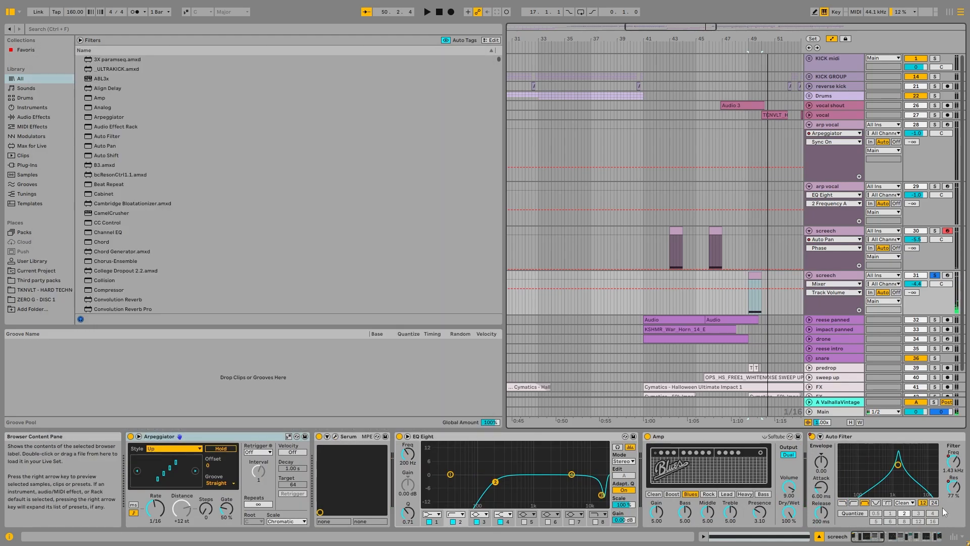
pyautogui.click(945, 510)
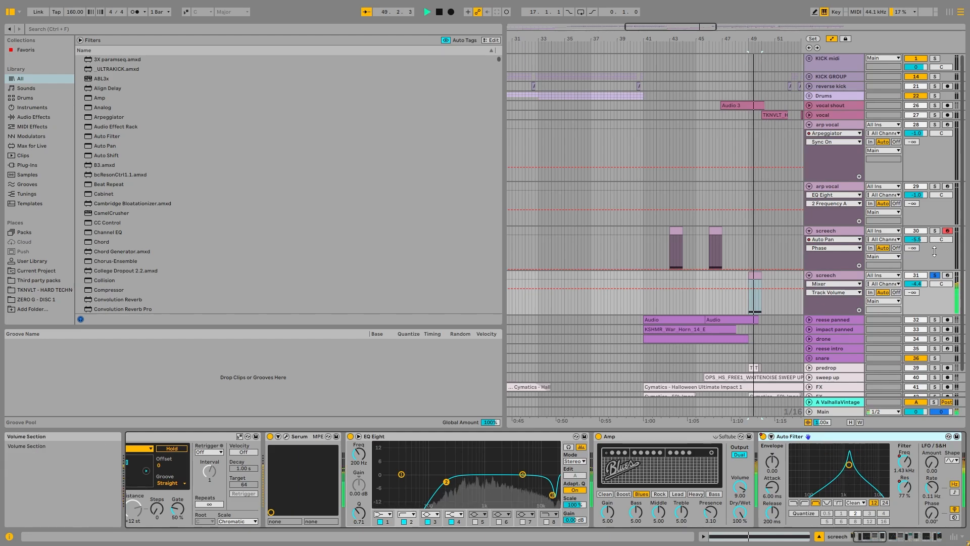
pyautogui.click(869, 537)
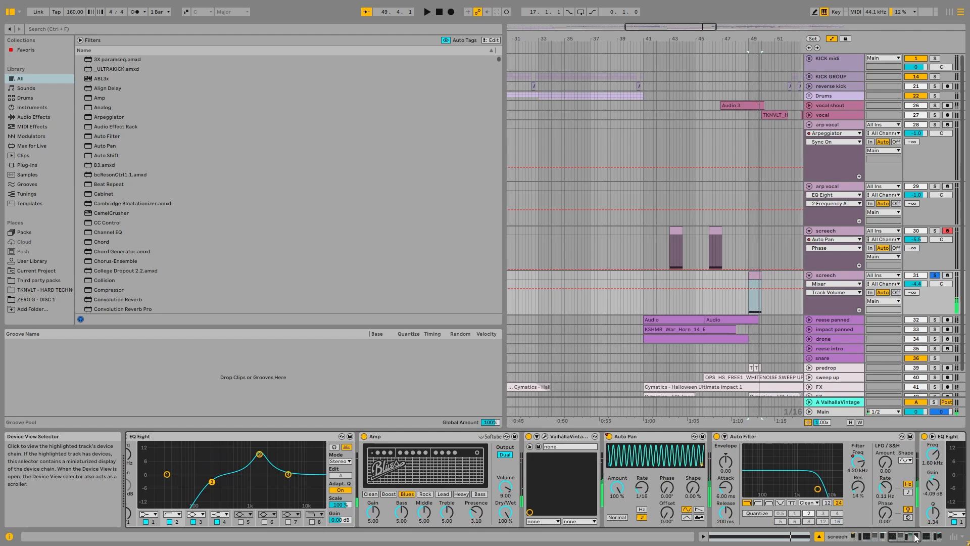
pyautogui.click(883, 536)
# Display the Auto Filter's Resonance automation on the second screech track and play the clip at bar 49 with it
pyautogui.rightClick(488, 460)
pyautogui.click(516, 375)
pyautogui.rightClick(483, 486)
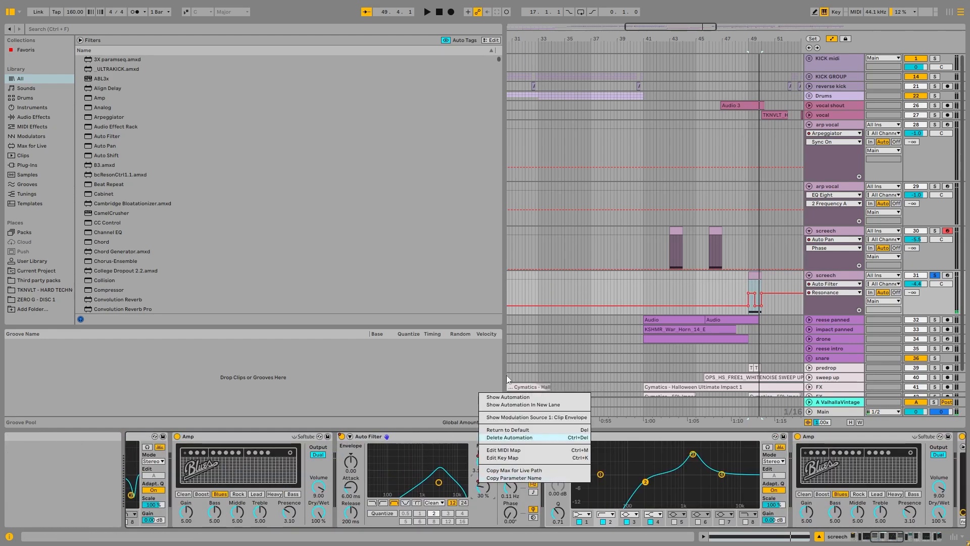
pyautogui.click(527, 398)
pyautogui.scroll(5, 758, 296)
pyautogui.click(731, 282)
pyautogui.click(741, 276)
pyautogui.press('space')
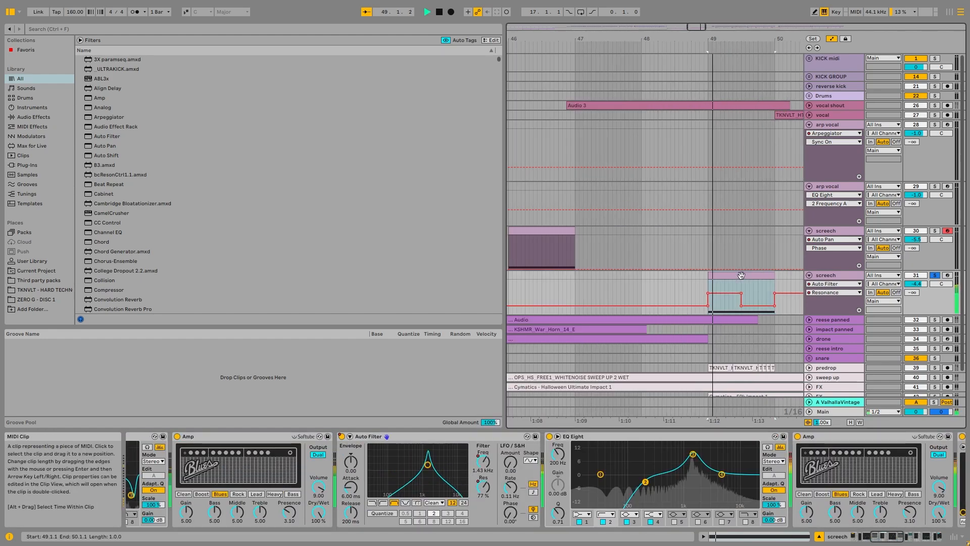
pyautogui.scroll(-5, 741, 275)
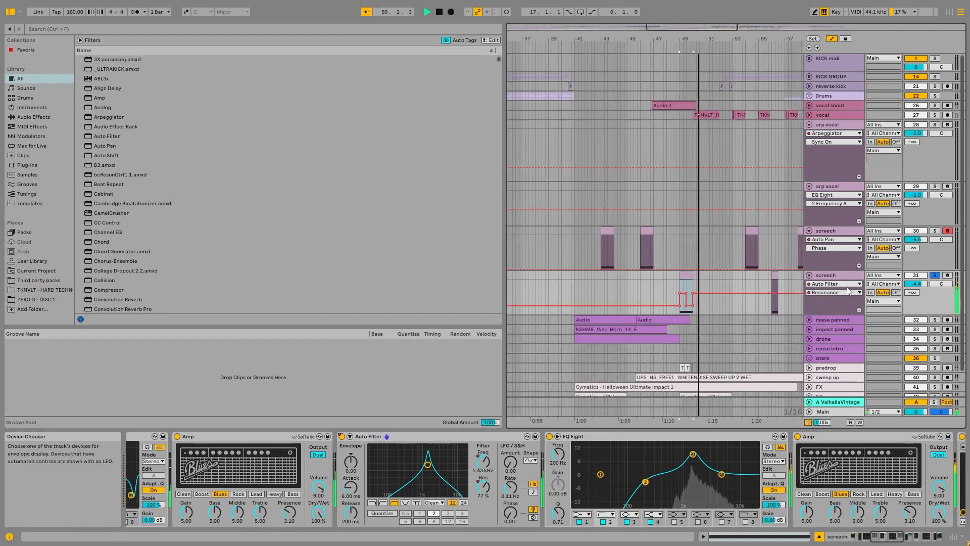
pyautogui.press('space')
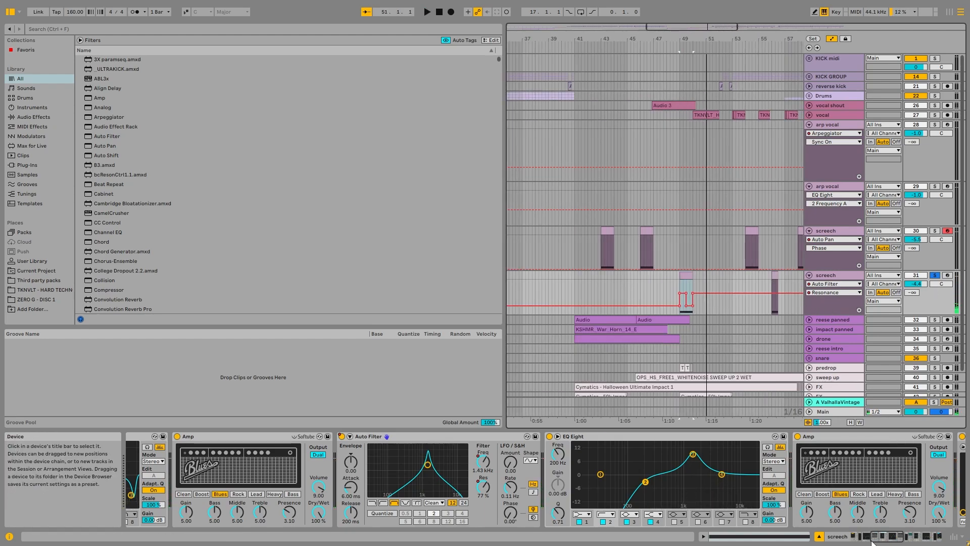
# View the second screech track's effect chain from the Amp through the reverb, Auto Pan and Kickstart 2 to the Saturator
pyautogui.moveTo(891, 537); pyautogui.dragTo(932, 538)
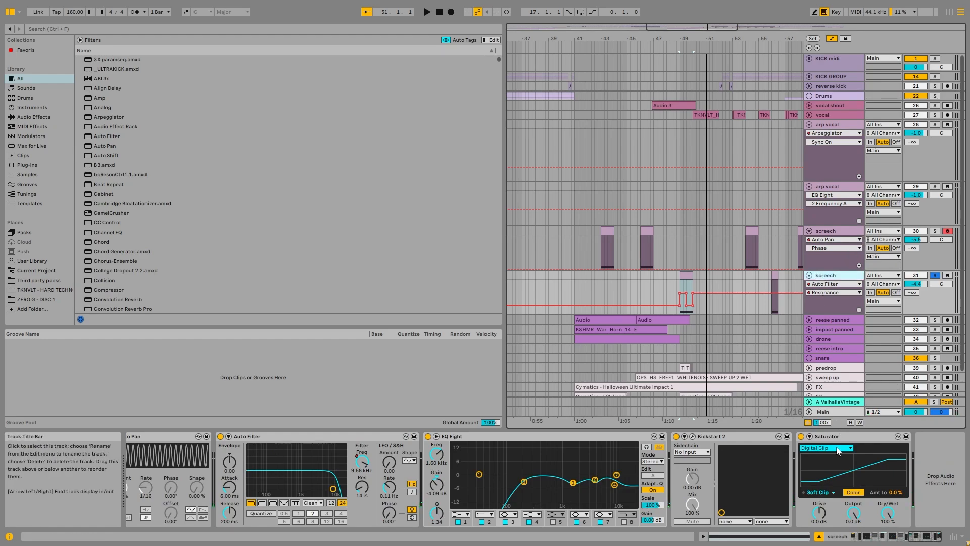
pyautogui.click(842, 387)
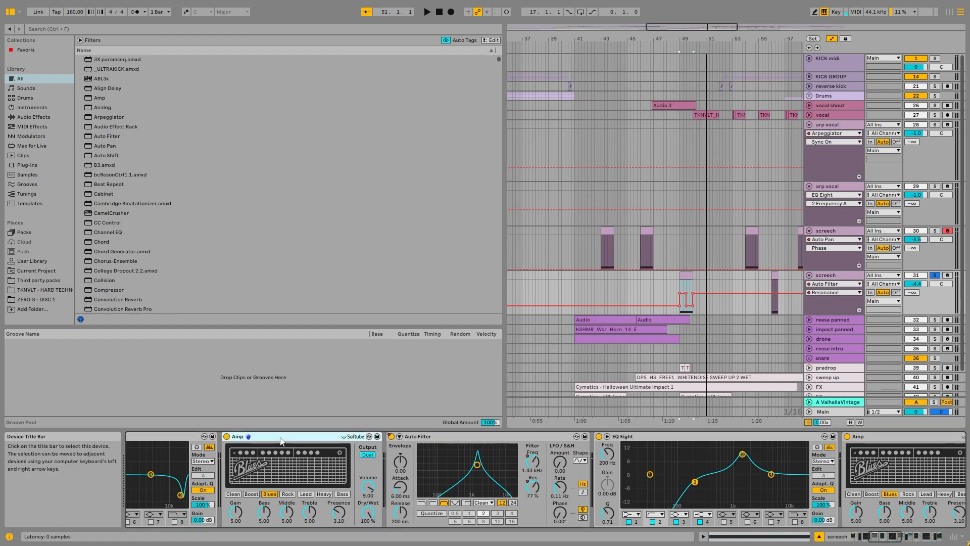
pyautogui.hscroll(3, 585, 480)
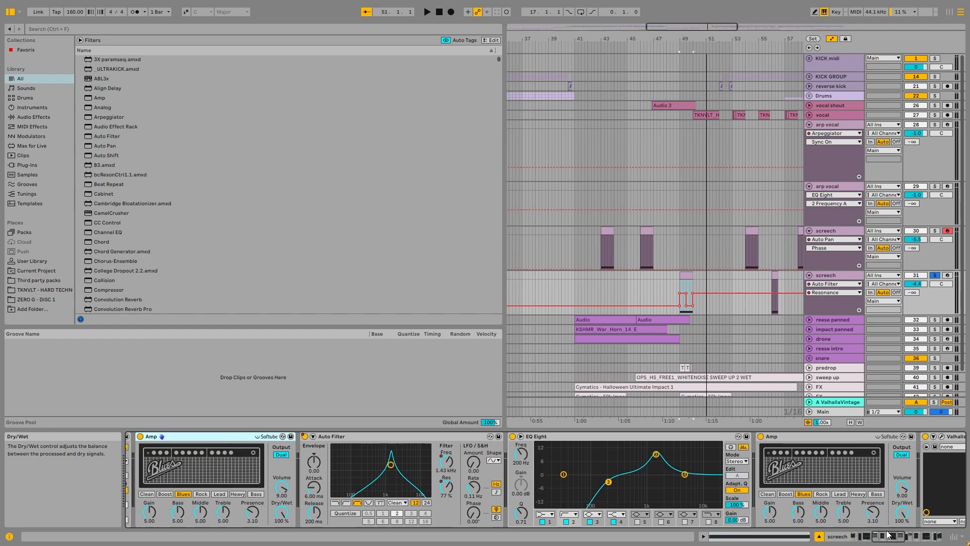
pyautogui.hscroll(10, 267, 438)
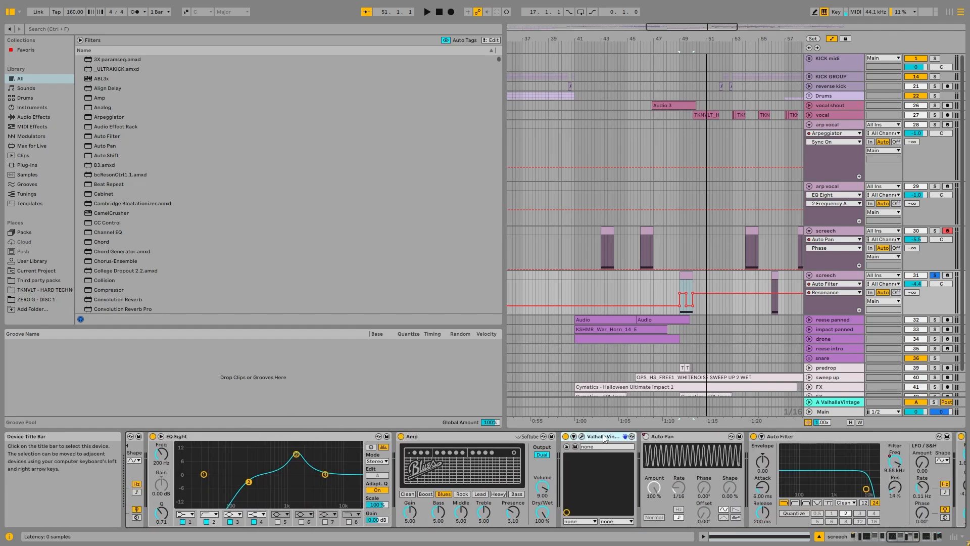
pyautogui.click(929, 543)
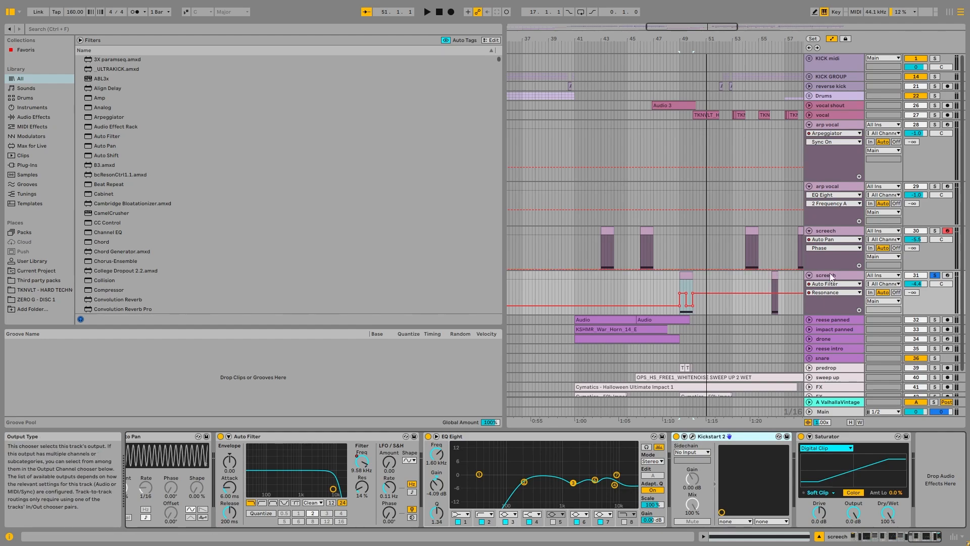
# Fold the arp vocal and screech tracks, and play the unfolded reese panned track soloed from its first clip at bar 41
pyautogui.click(809, 231)
pyautogui.click(809, 241)
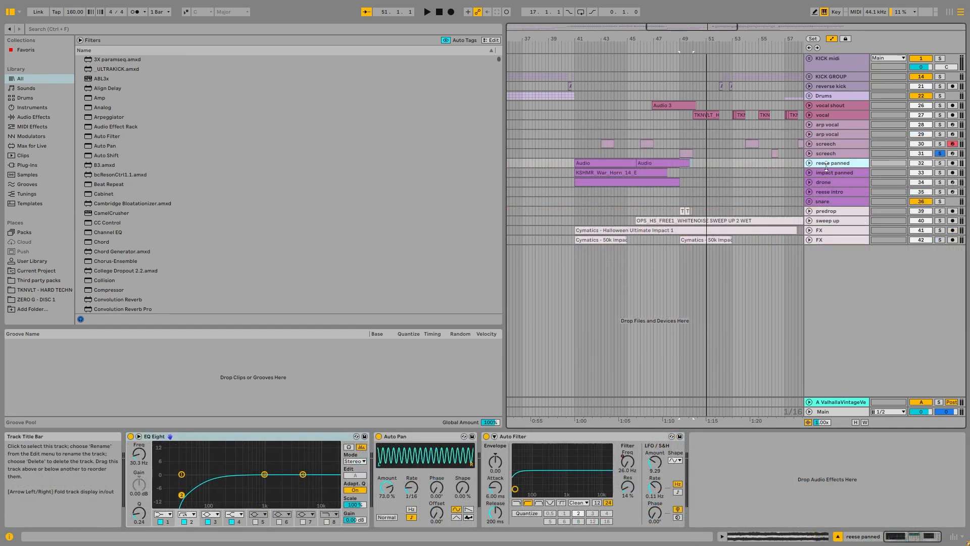
pyautogui.click(809, 163)
pyautogui.click(619, 163)
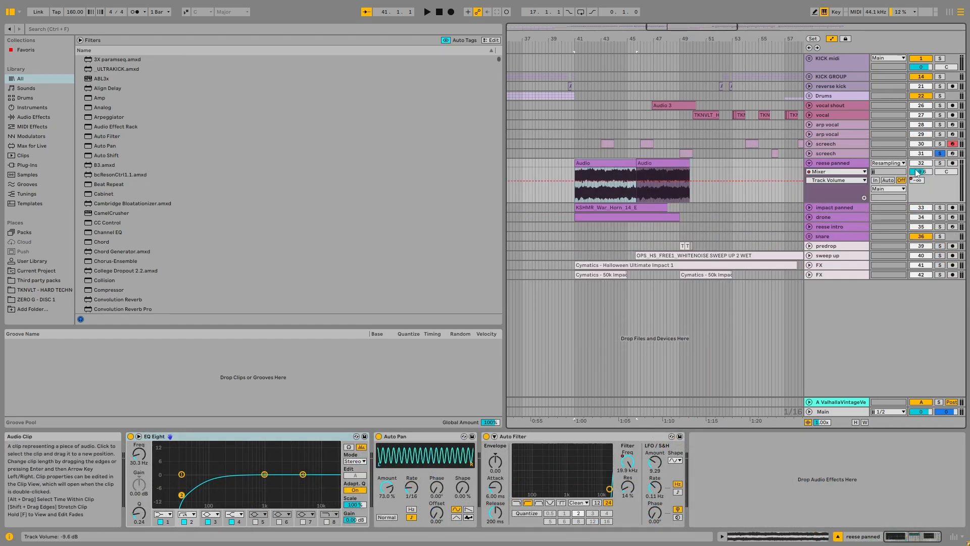
pyautogui.click(940, 162)
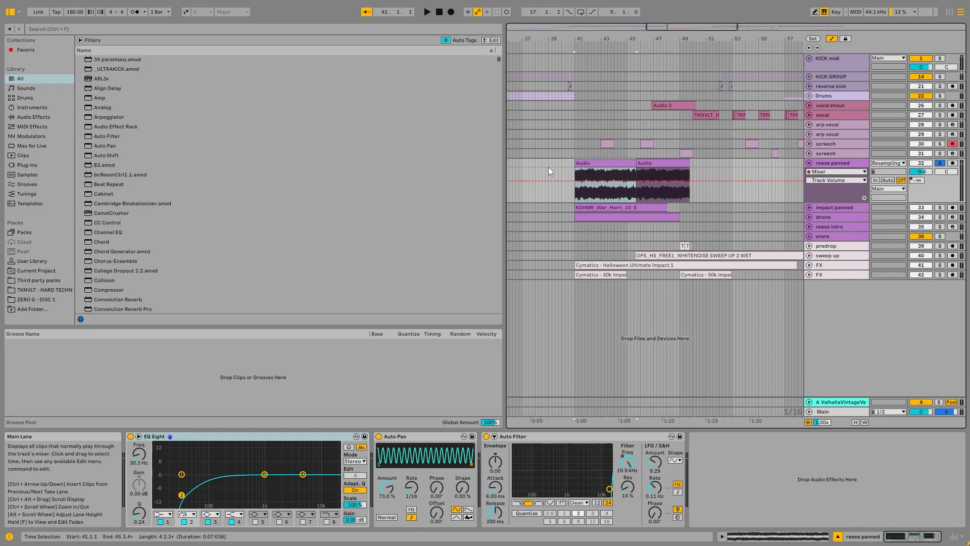
pyautogui.press('space')
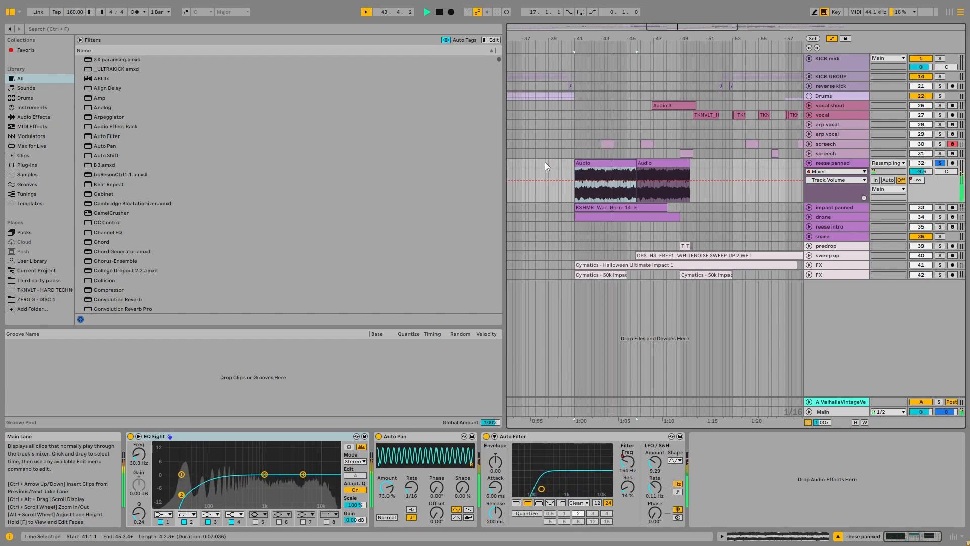
pyautogui.press('space')
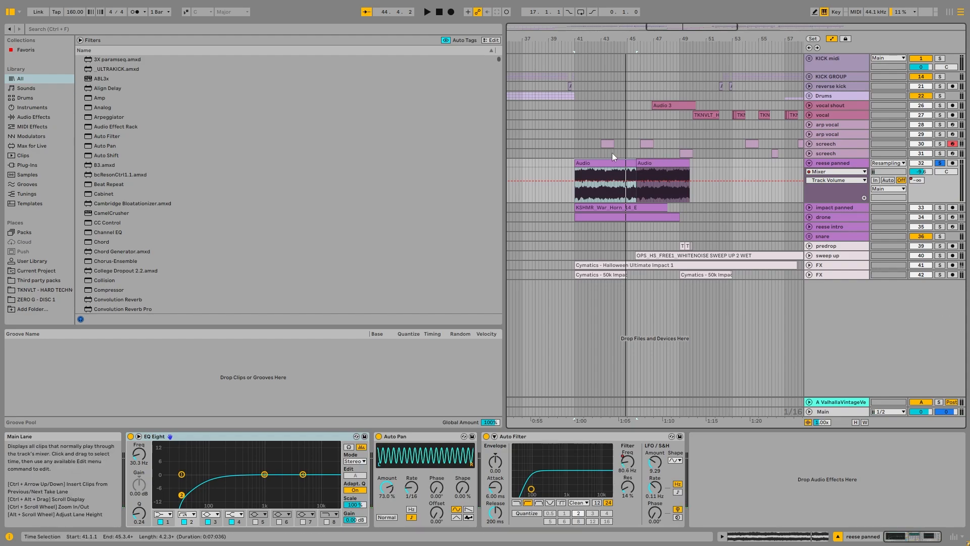
# Unfold the reese intro track, play its clip soloed from bar 1, and show its Serum patch
pyautogui.scroll(-5, 593, 162)
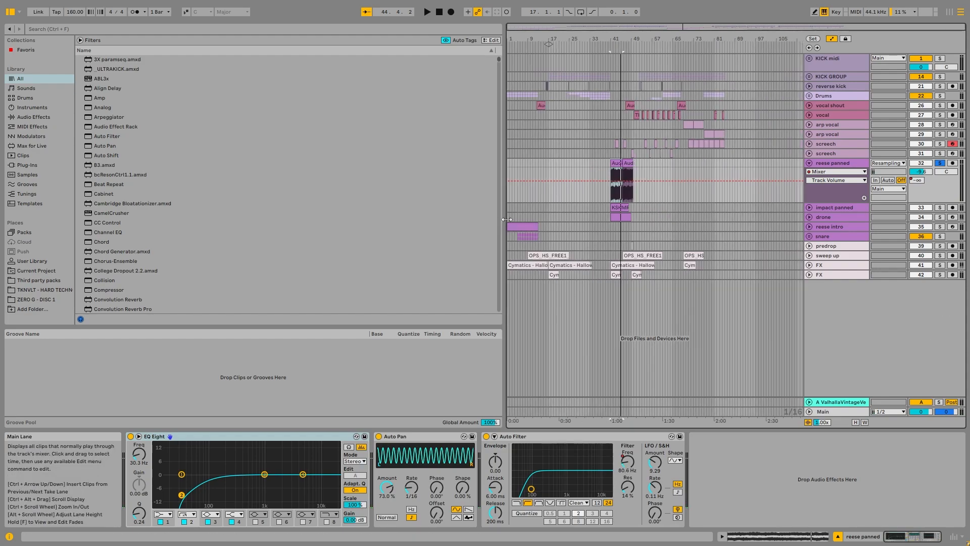
pyautogui.click(515, 225)
pyautogui.press('s')
pyautogui.click(812, 228)
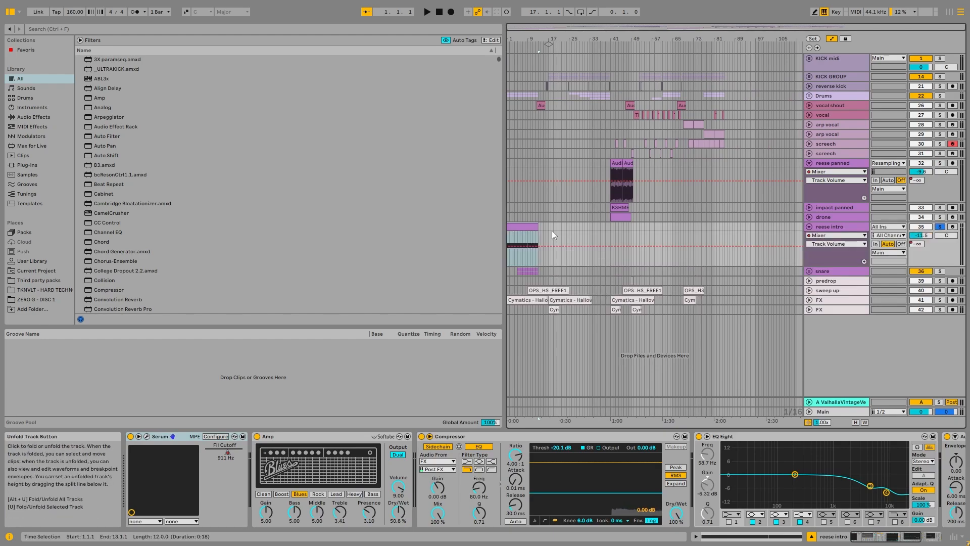
pyautogui.press('space')
pyautogui.click(147, 436)
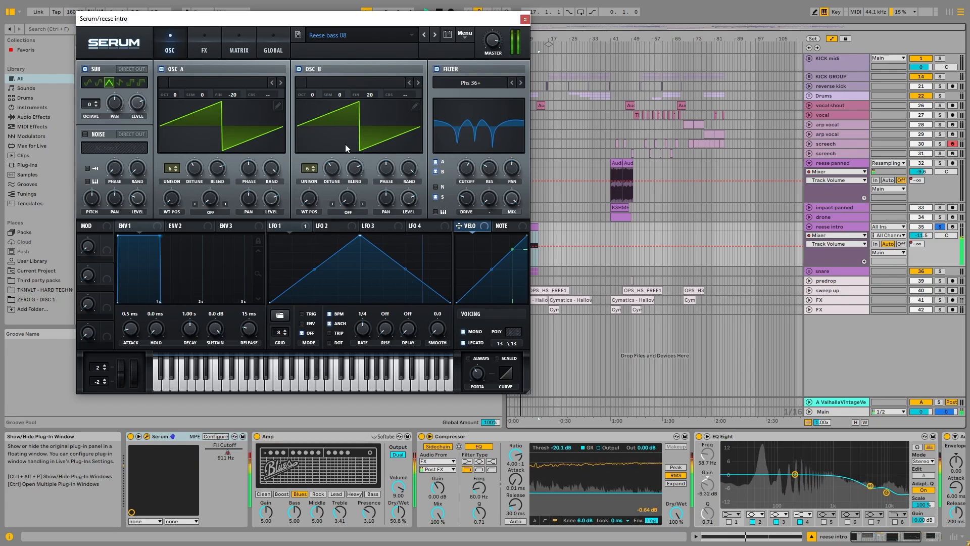
# Switch Serum's filter off and on for comparison, and display the Fil Cutoff automation on the reese intro track
pyautogui.click(436, 69)
pyautogui.click(436, 69)
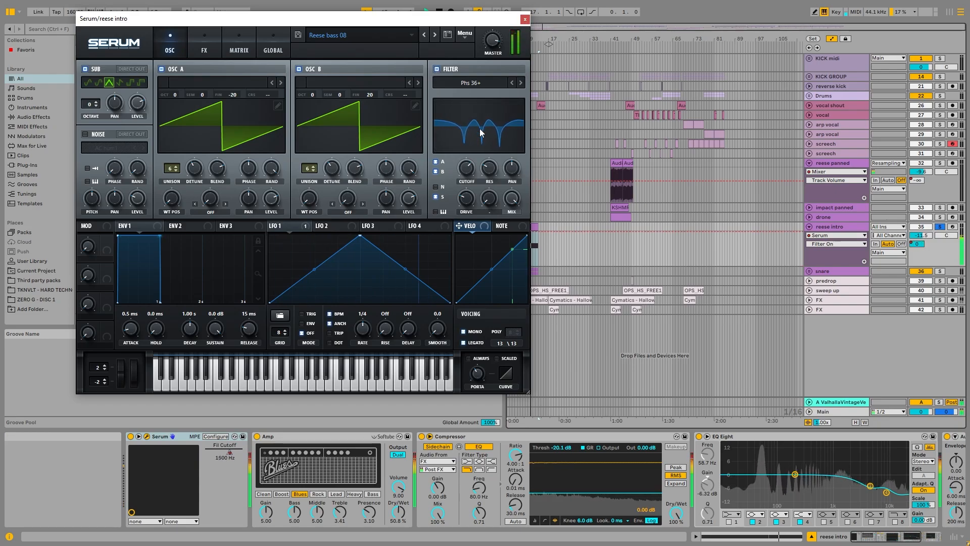
pyautogui.rightClick(232, 453)
pyautogui.click(273, 372)
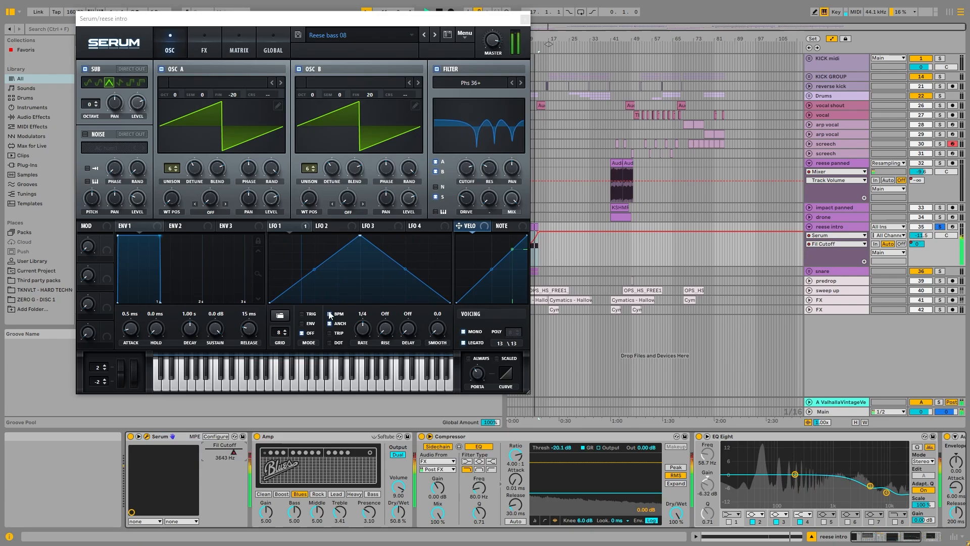
pyautogui.click(525, 18)
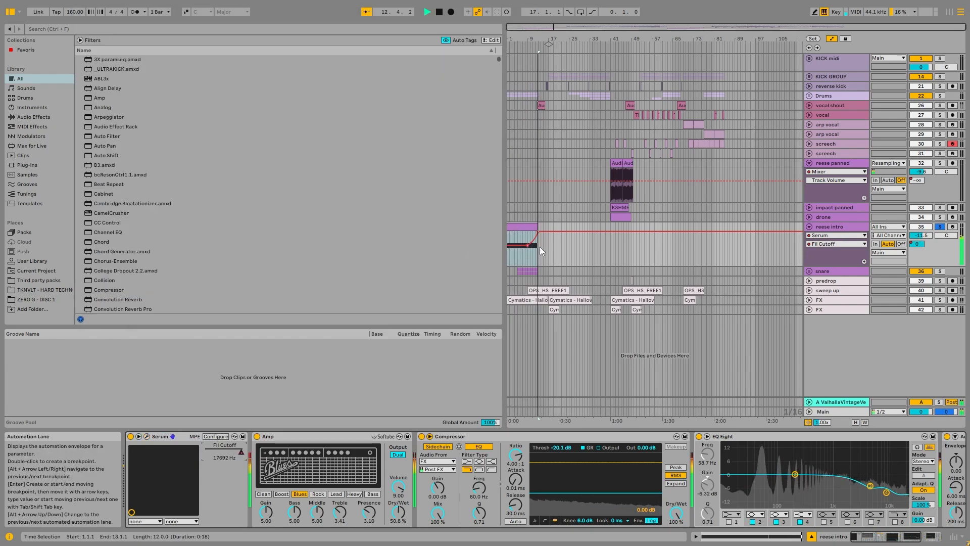
# Reopen the reese intro's Serum patch briefly and view the Amp and sidechained Compressor in its effect chain
pyautogui.click(146, 436)
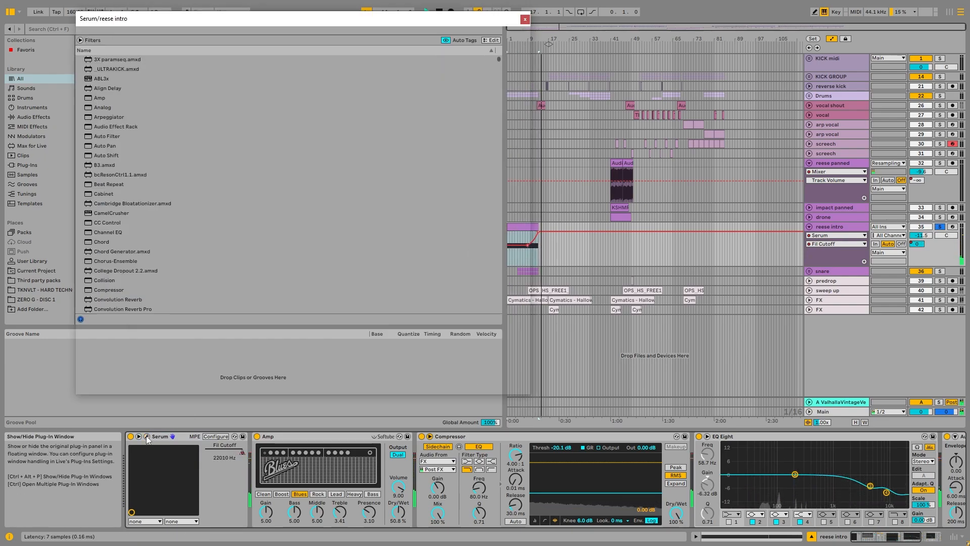
pyautogui.click(526, 20)
pyautogui.click(326, 446)
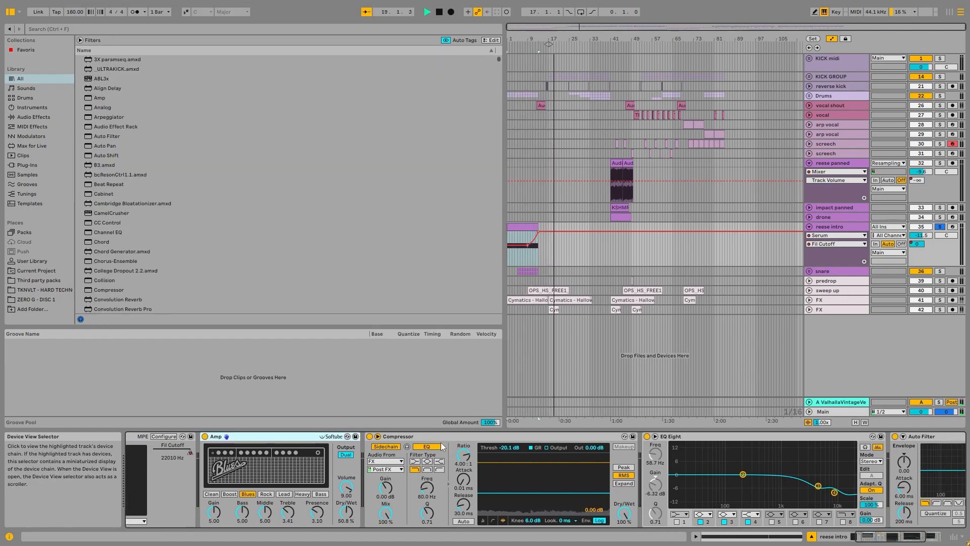
pyautogui.click(449, 436)
# Play the Cymatics Halloween Ultimate Impact clip at bar 1 with its FX track soloed
pyautogui.click(531, 300)
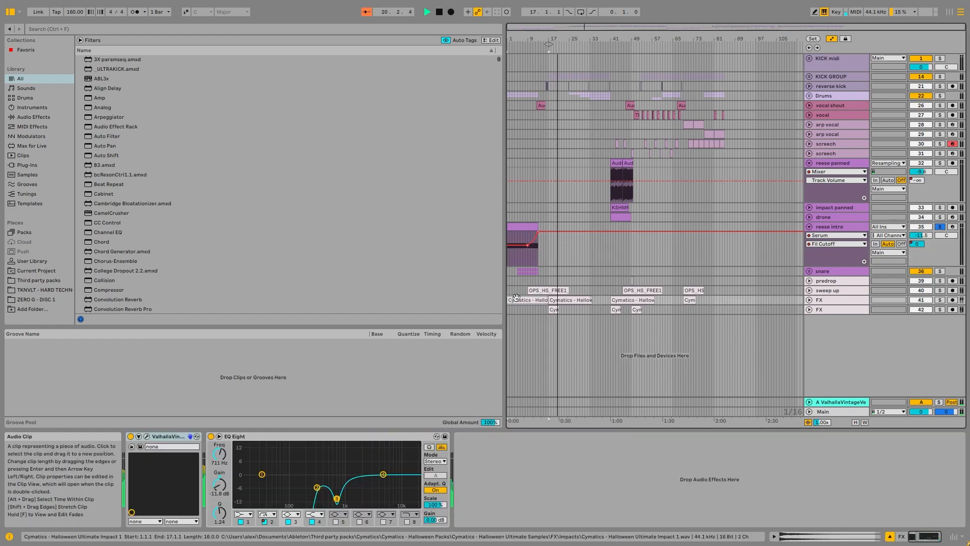
pyautogui.click(939, 300)
pyautogui.press('space')
pyautogui.press('space')
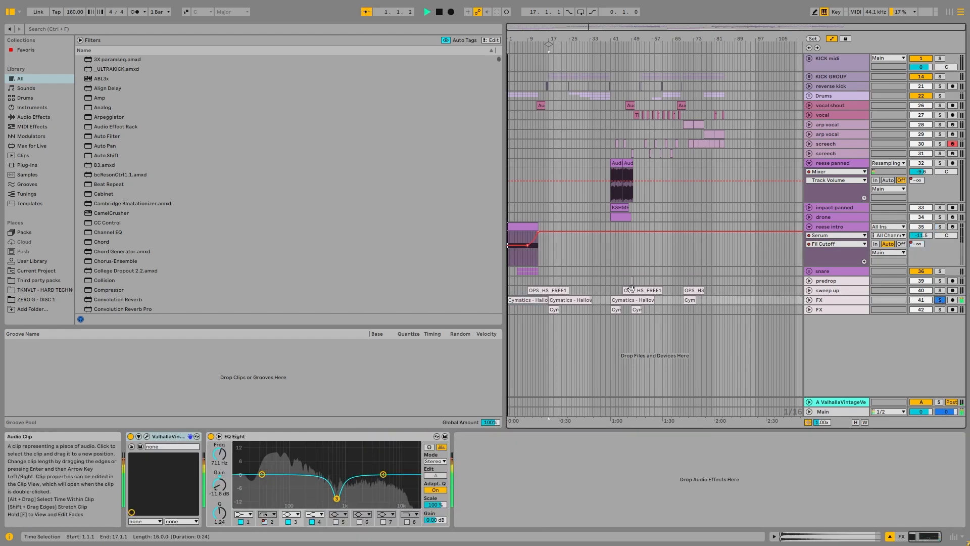
# Return the solo to the reese intro track and inspect its Compressor reaction and clip with the Fil Cutoff automation
pyautogui.click(942, 227)
pyautogui.press('space')
pyautogui.click(839, 227)
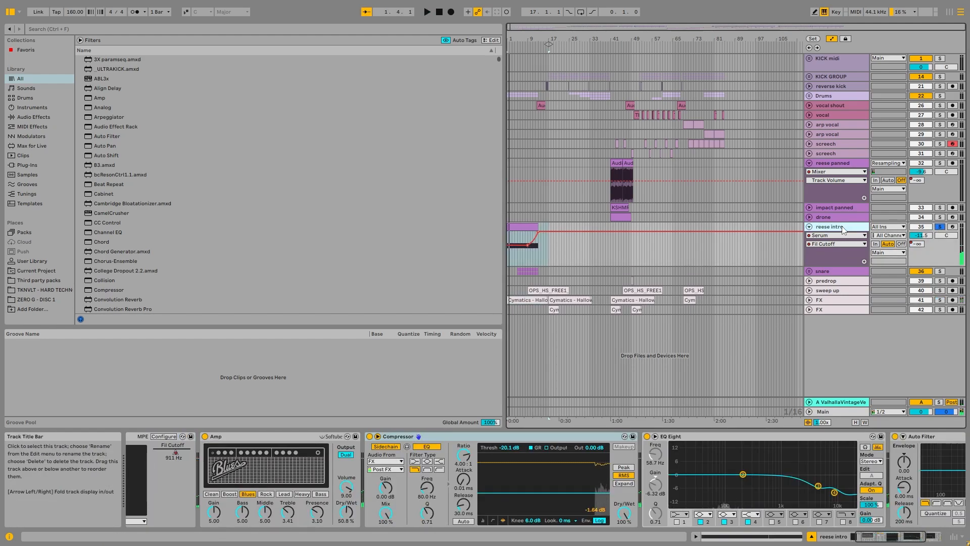
pyautogui.click(539, 239)
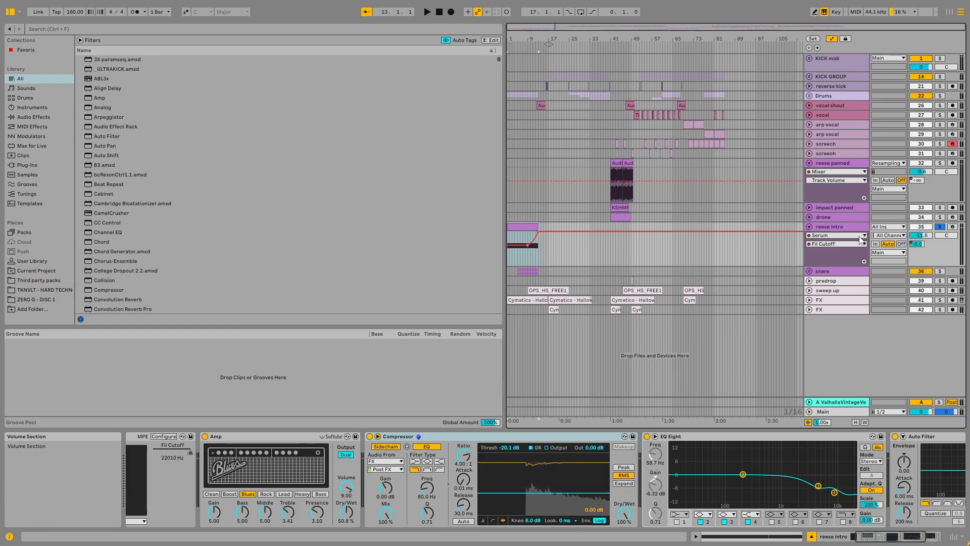
pyautogui.click(837, 227)
# Play the first reese panned clip soloed from bar 41 and view its Auto Pan
pyautogui.scroll(7, 617, 159)
pyautogui.click(618, 159)
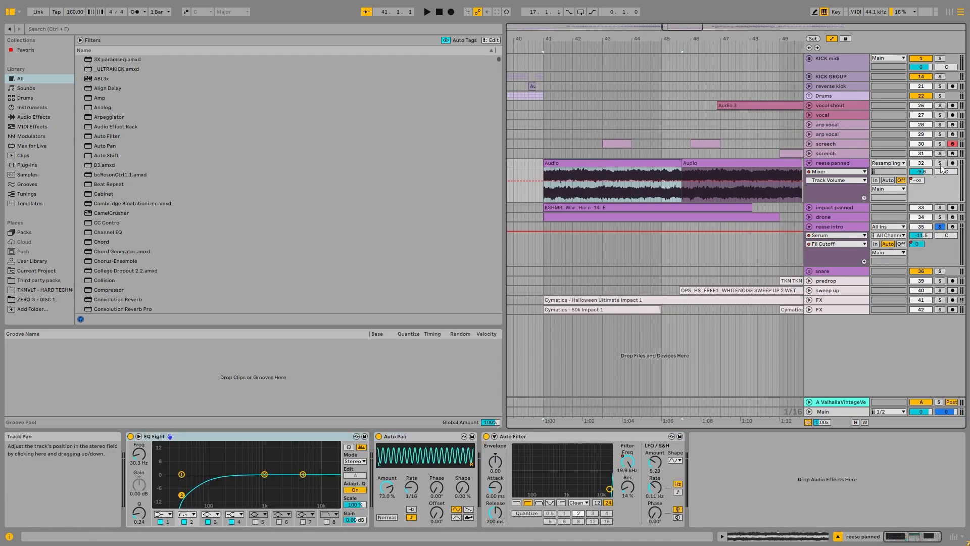
pyautogui.press('space')
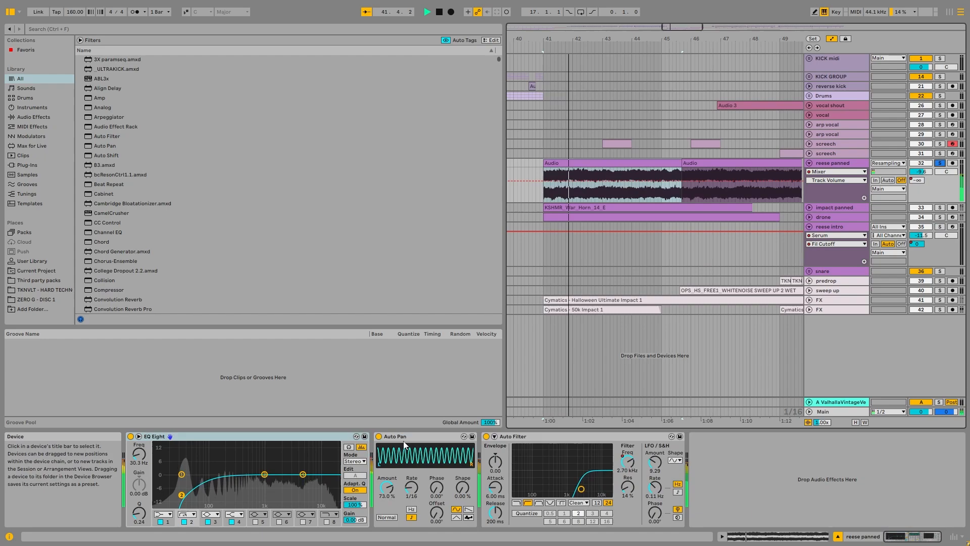
pyautogui.press('space')
# Unfold the impact panned track, play its KSHMR War Horn clip soloed from bar 41, and view its Auto Pan
pyautogui.click(809, 207)
pyautogui.click(940, 208)
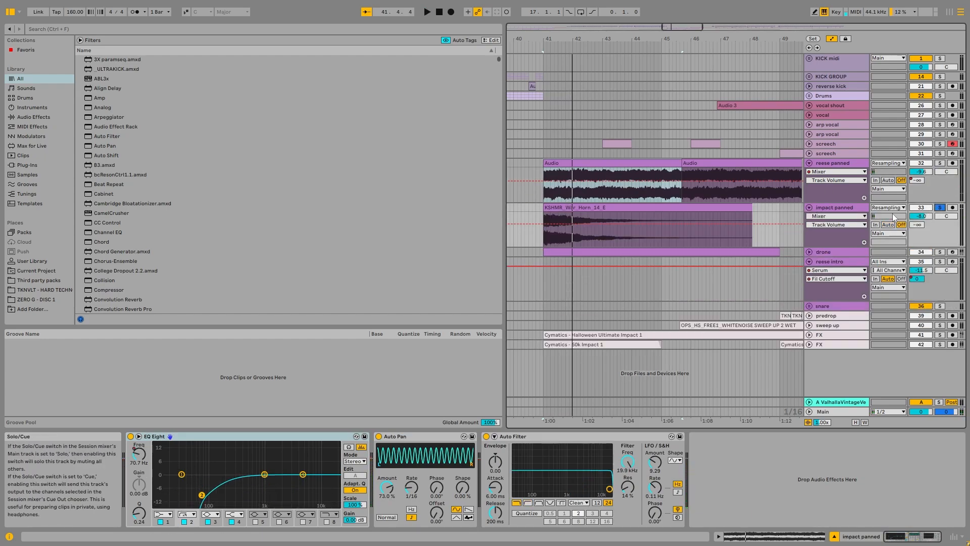
pyautogui.scroll(-7, 555, 207)
pyautogui.scroll(7, 625, 207)
pyautogui.click(627, 208)
pyautogui.press('space')
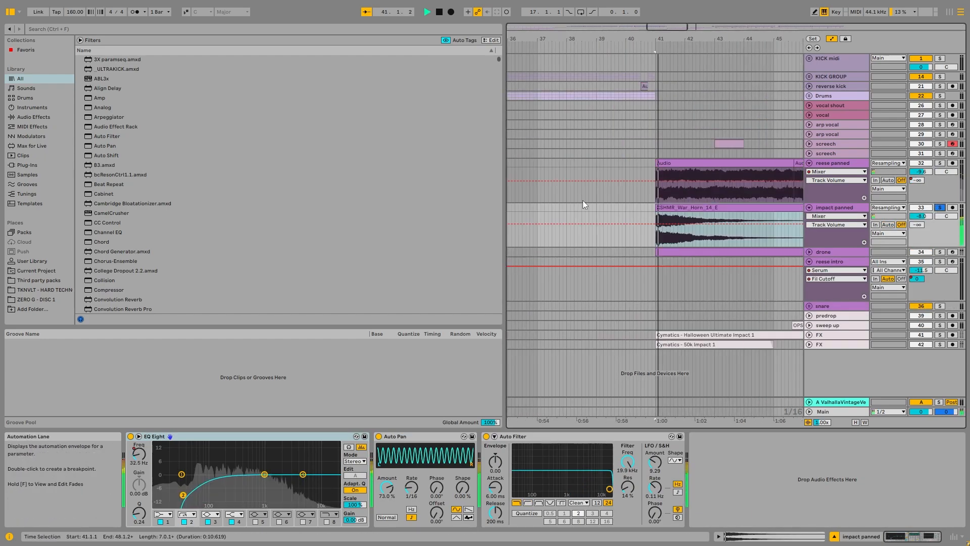
pyautogui.click(402, 435)
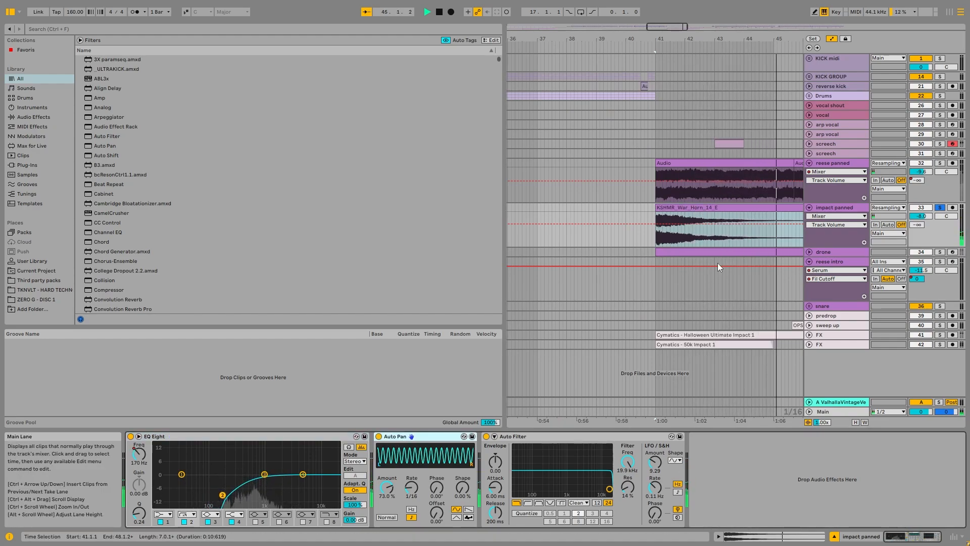
# Unfold the drone track and play its MIDI clip soloed from bar 41
pyautogui.click(810, 252)
pyautogui.press('space')
pyautogui.scroll(-5, 546, 268)
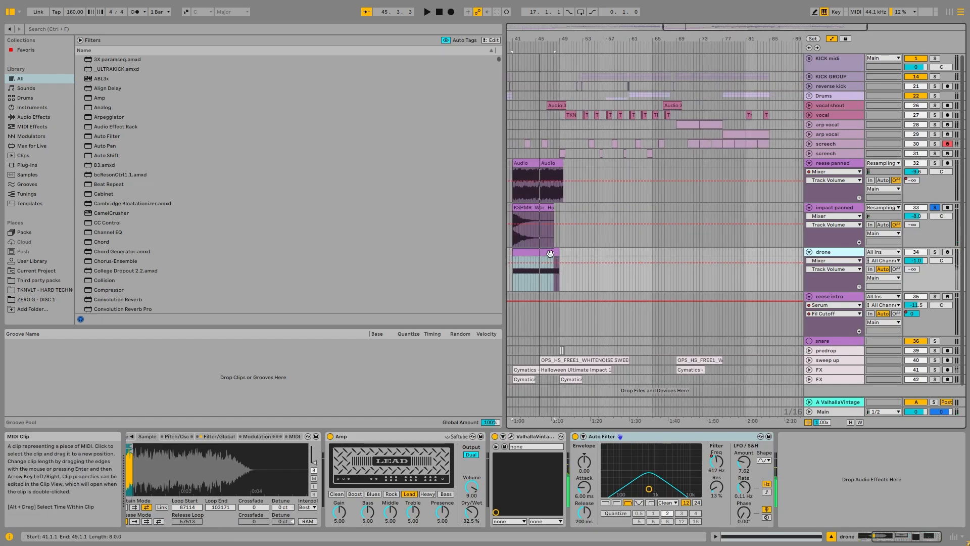
pyautogui.click(558, 252)
pyautogui.click(935, 252)
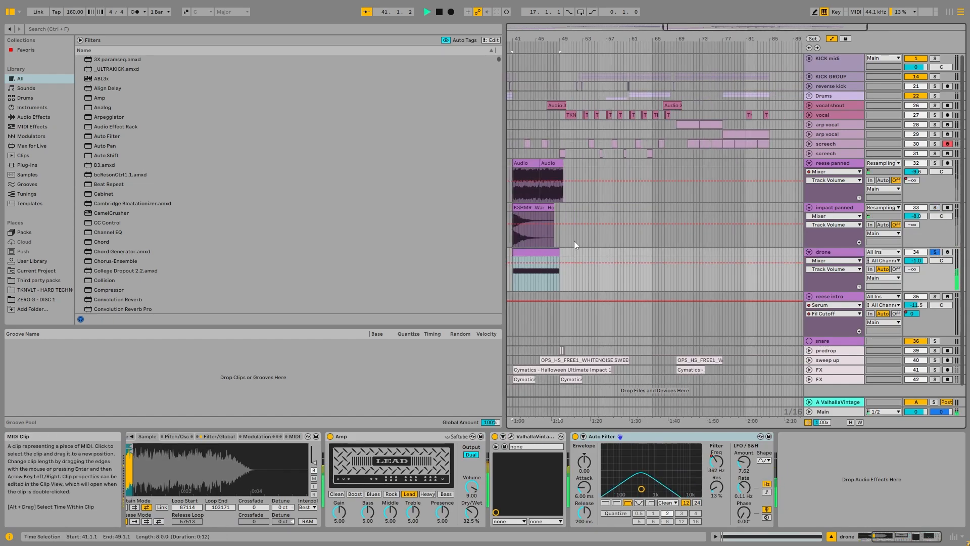
pyautogui.press('space')
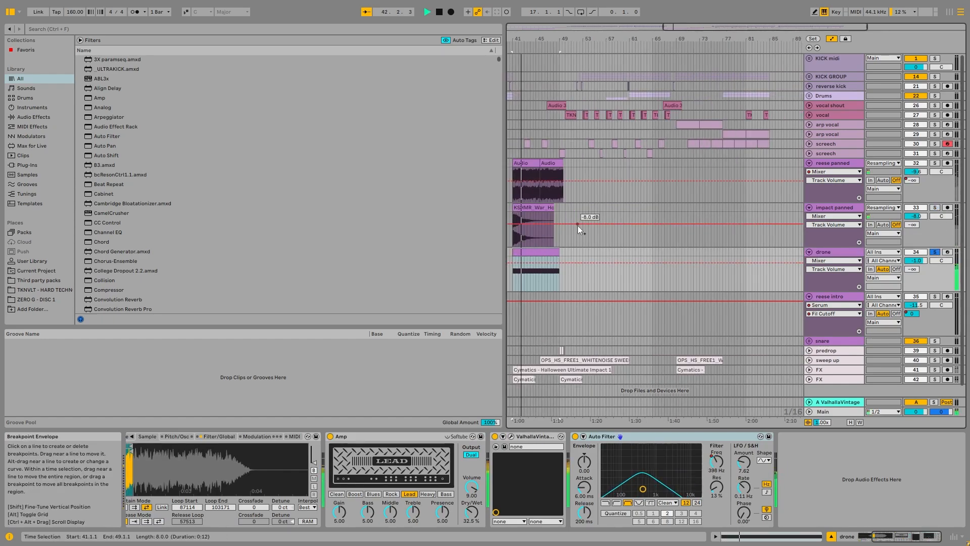
pyautogui.press('space')
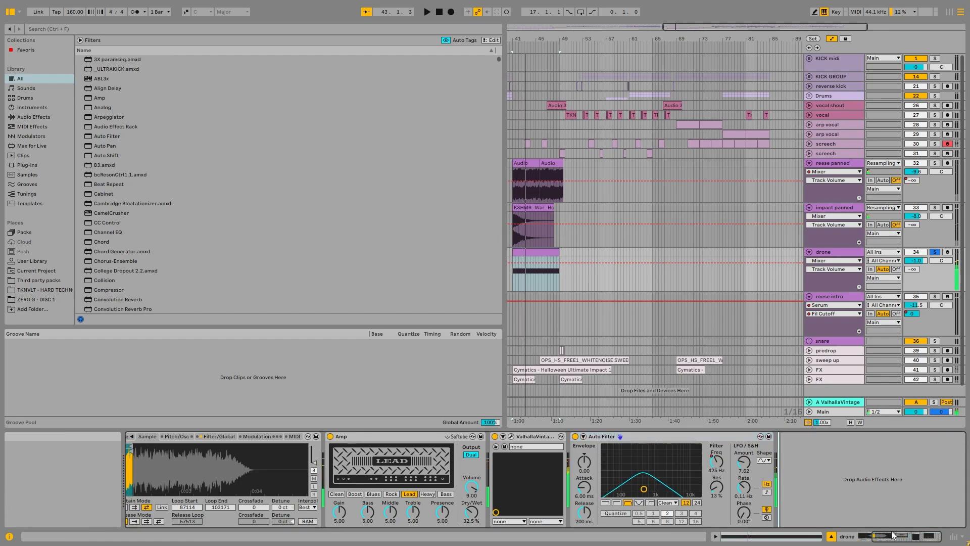
# Group the drone's Amp, ValhallaVintageVerb and Auto Filter into an Audio Effect Rack, and play the clip with the rack deactivated
pyautogui.moveTo(894, 531); pyautogui.dragTo(879, 535)
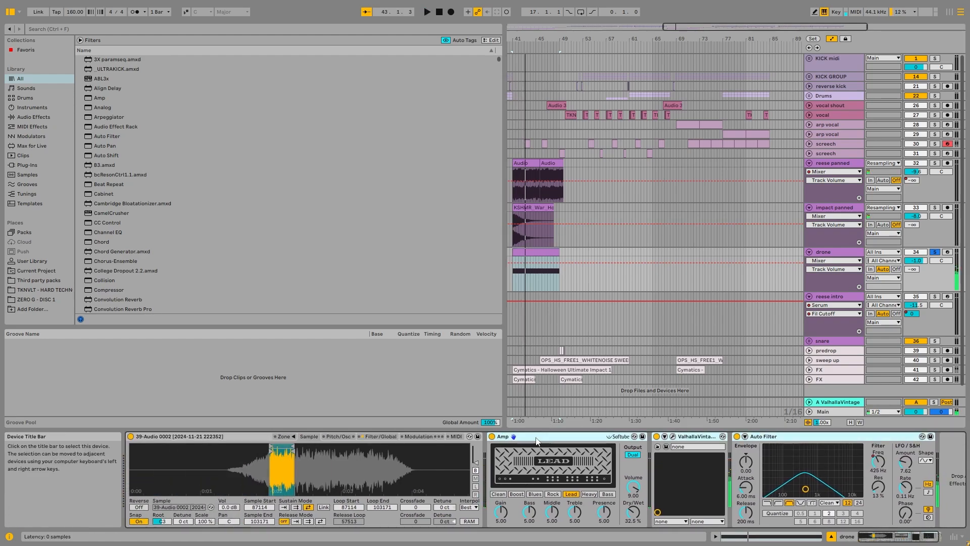
pyautogui.hotkey('ctrl', 'g')
pyautogui.click(492, 436)
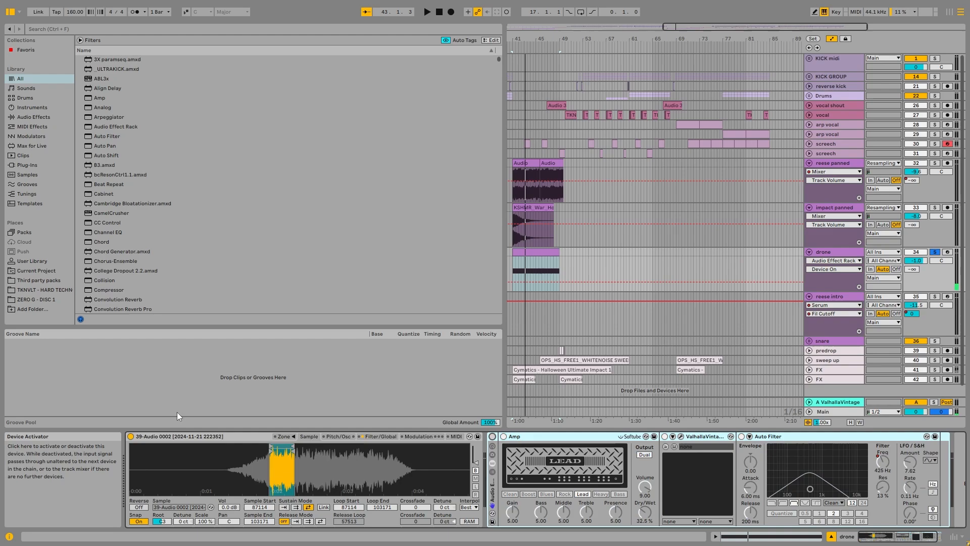
pyautogui.press('space')
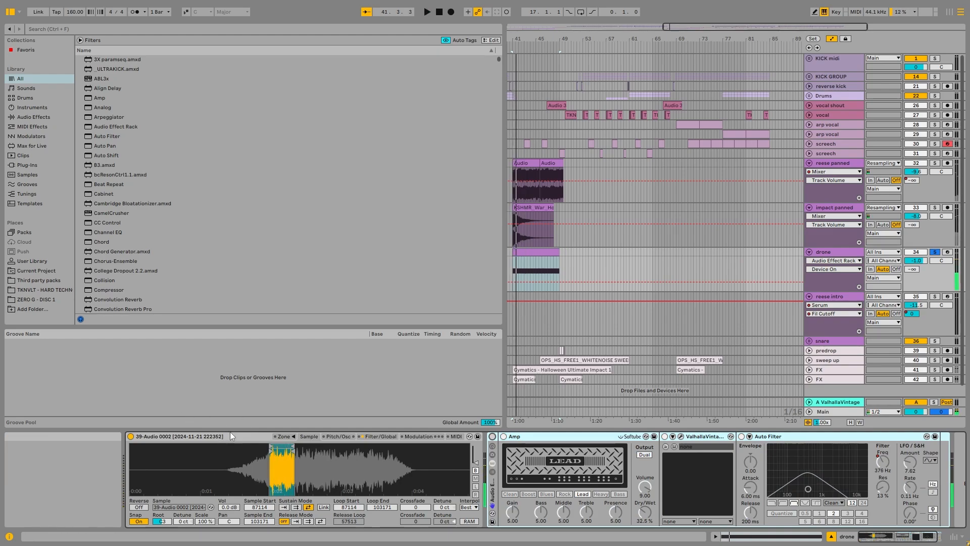
# Convert the drone track's Sampler to Simpler and back to Sampler
pyautogui.rightClick(231, 436)
pyautogui.click(256, 416)
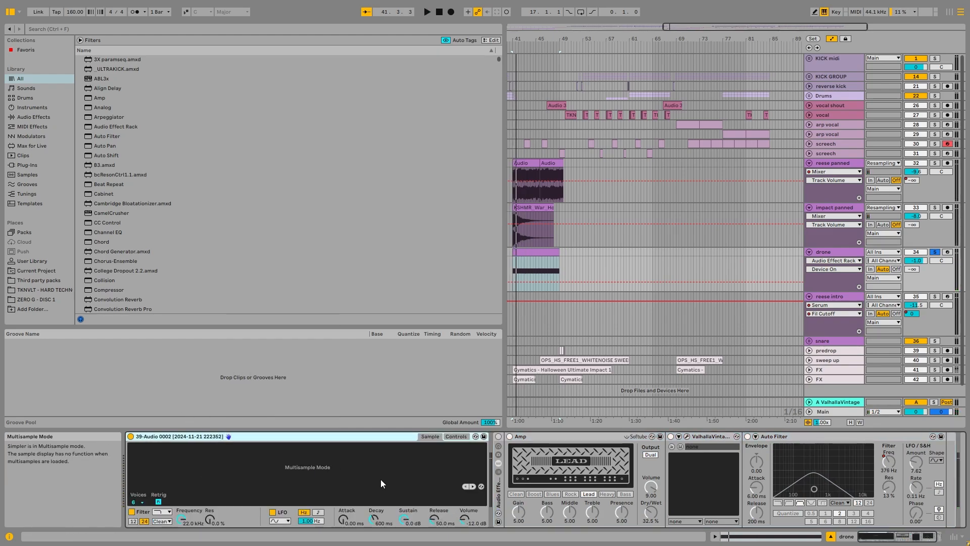
pyautogui.rightClick(268, 436)
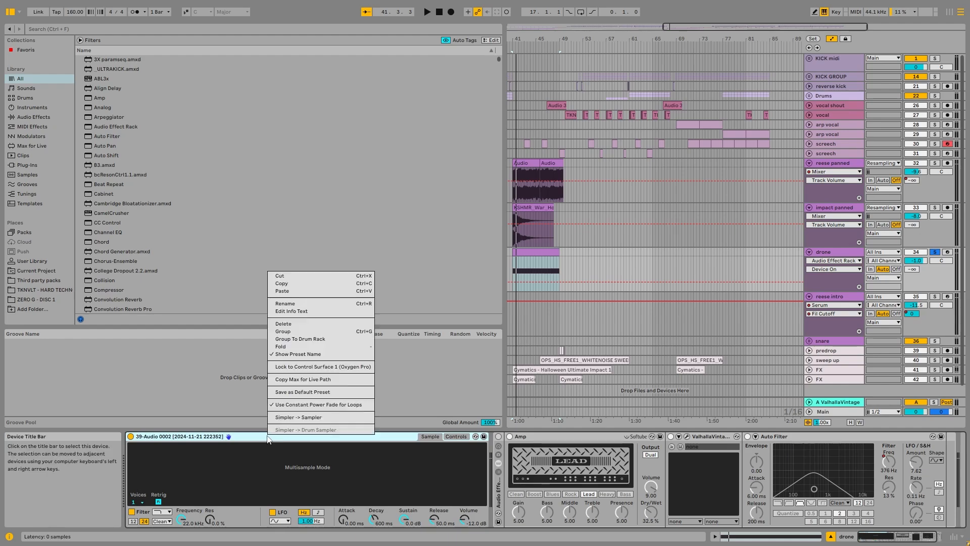
pyautogui.click(294, 417)
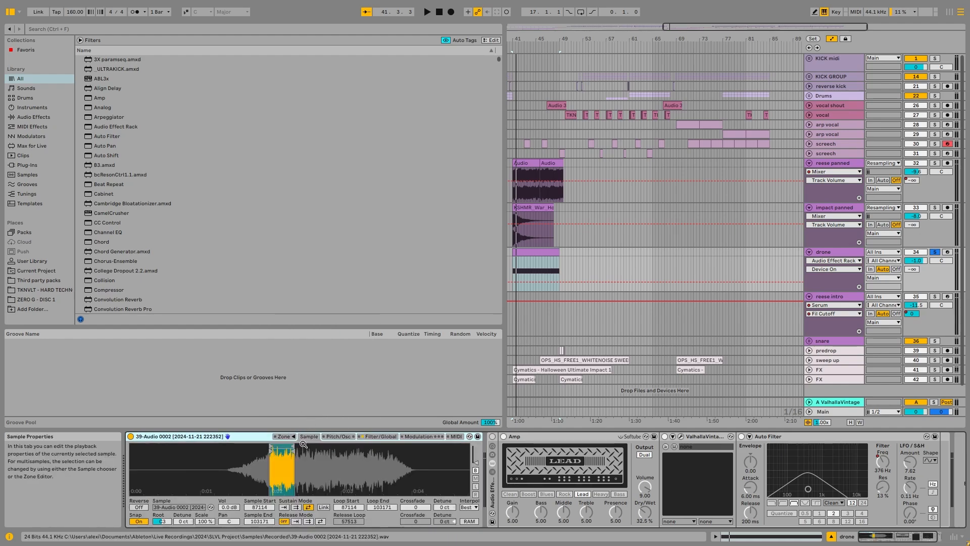
pyautogui.rightClick(227, 437)
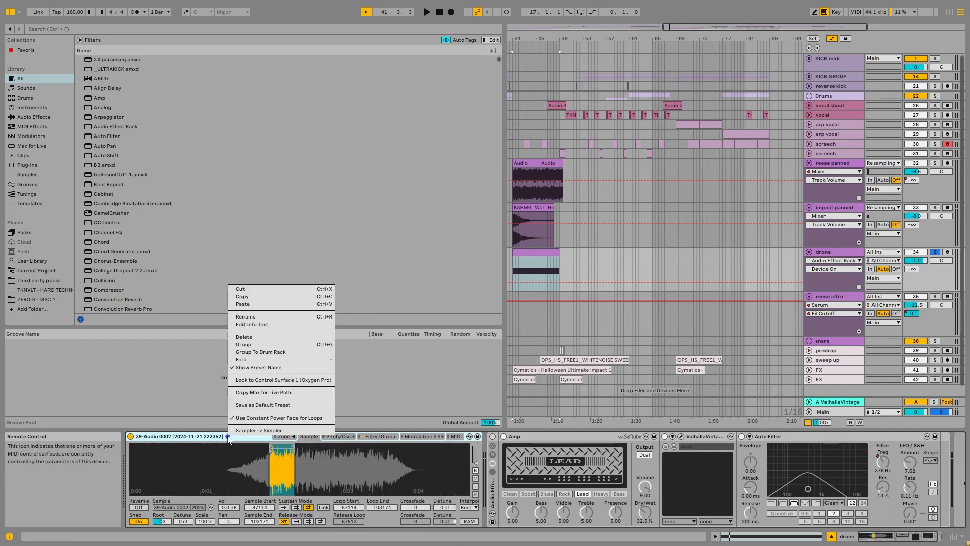
pyautogui.click(202, 439)
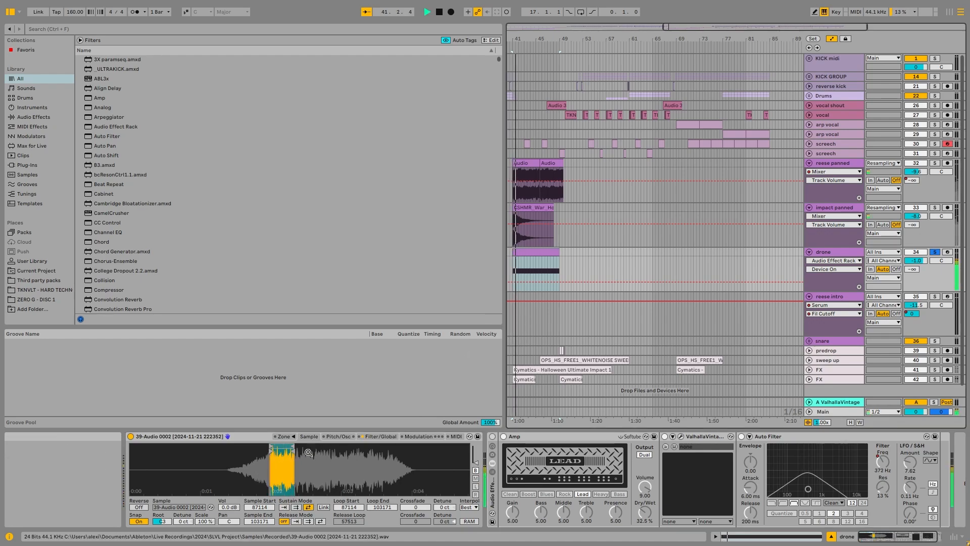
# Play the dry drone clip again from bar 41 and reactivate the drone's Audio Effect Rack
pyautogui.press('space')
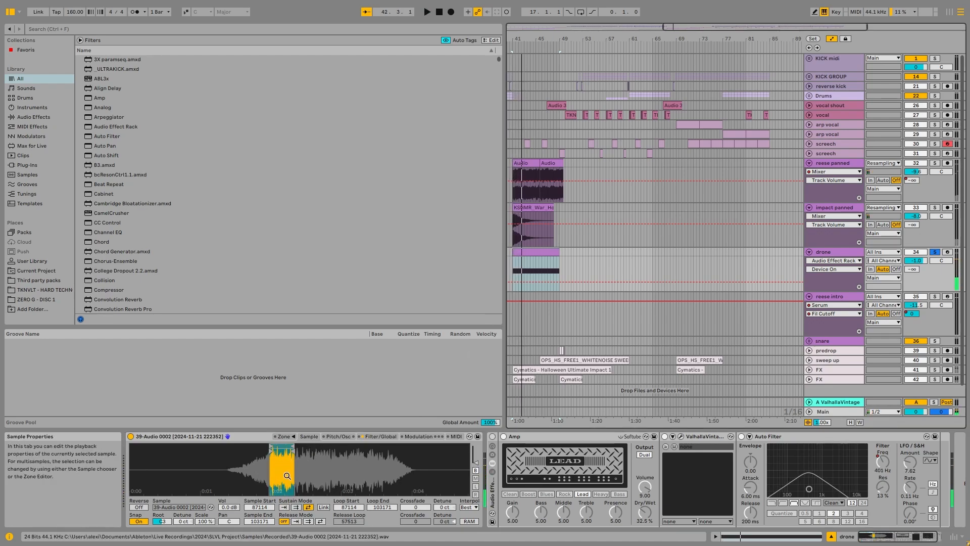
pyautogui.press('space')
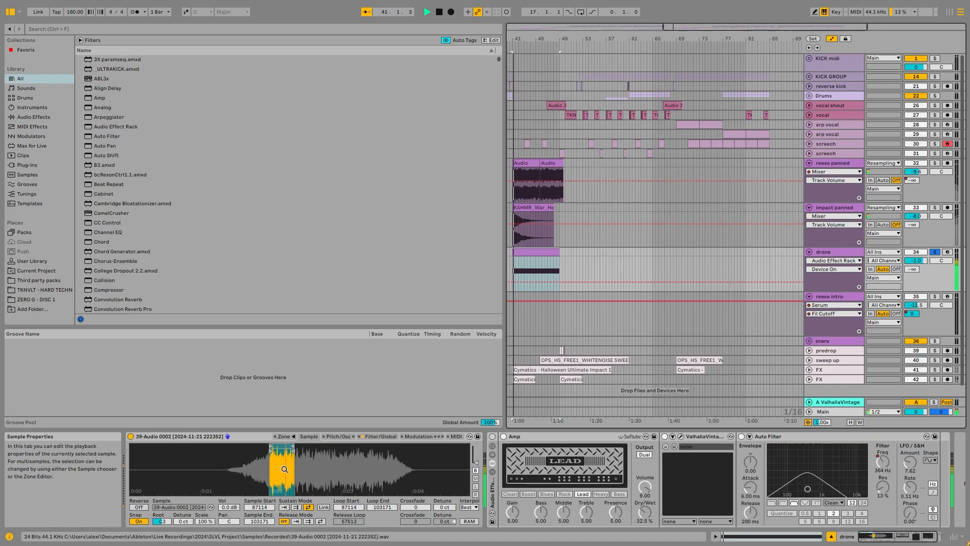
pyautogui.click(493, 437)
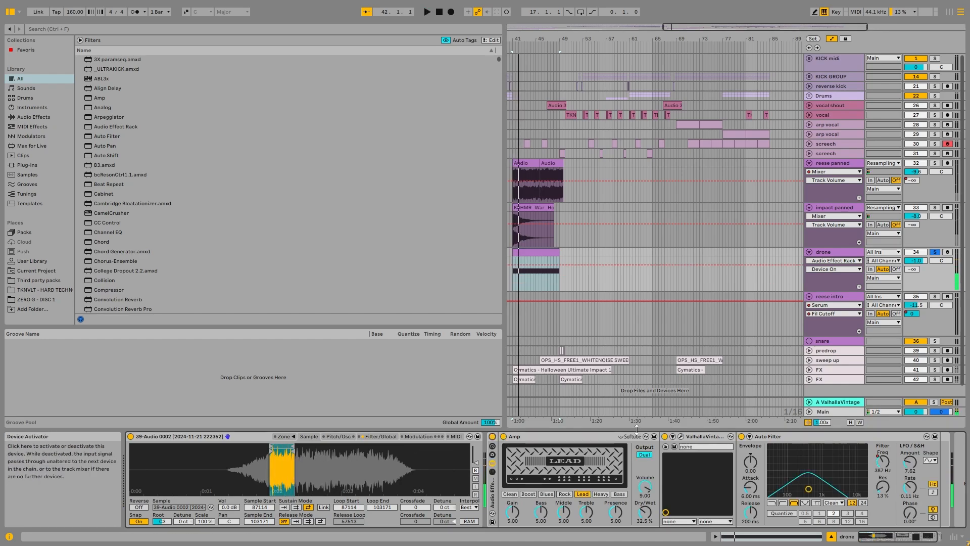
# Check the drone's ValhallaVintageVerb settings and play the clip from bar 41 through the Auto Filter
pyautogui.click(681, 437)
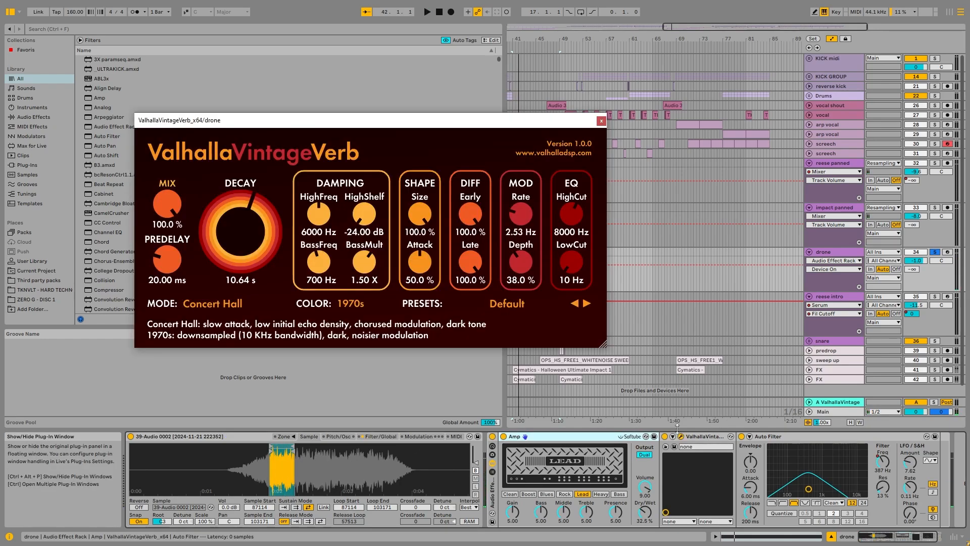
pyautogui.click(601, 121)
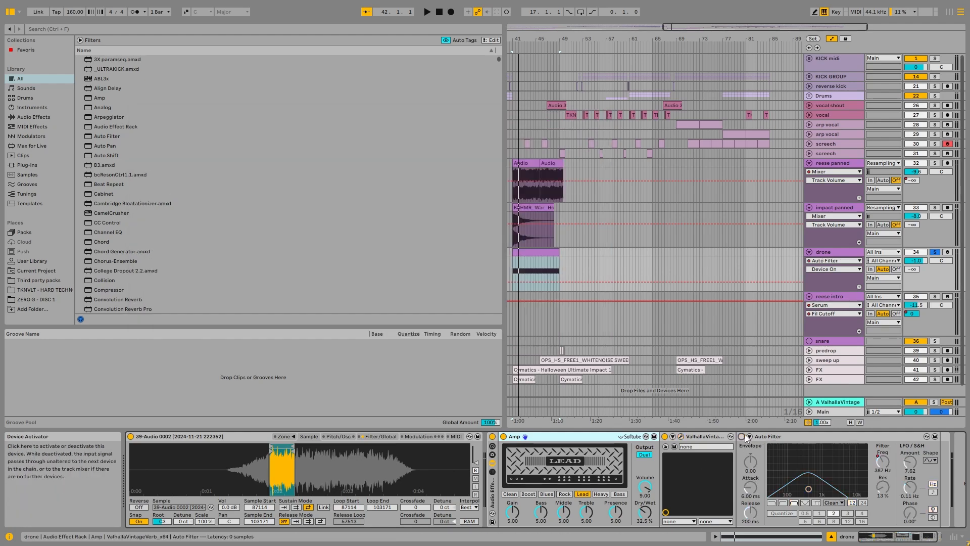
pyautogui.press('space')
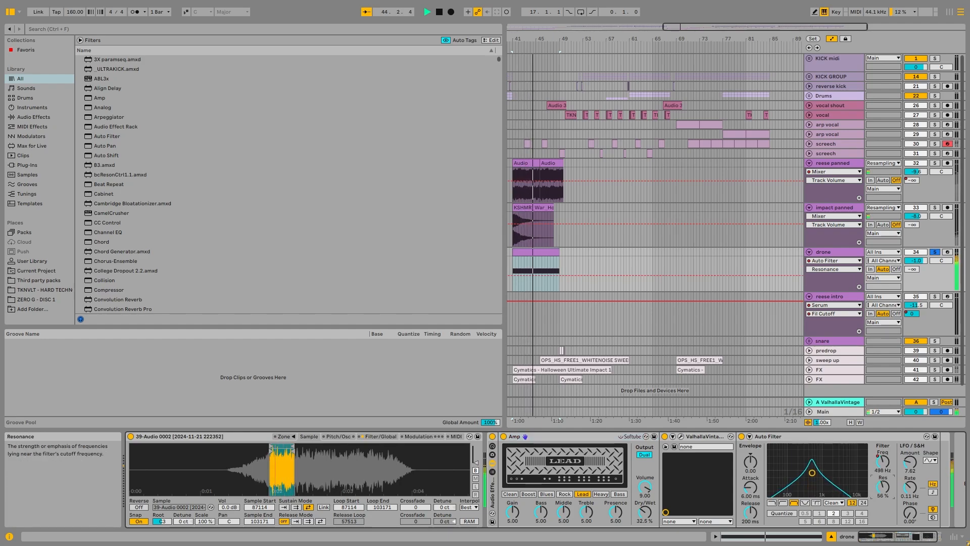
# Set the drone's Auto Filter to 271 Hz with 31% resonance, and lower the Sampler's root key to D2 during playback
pyautogui.moveTo(886, 493); pyautogui.dragTo(885, 491)
pyautogui.moveTo(813, 471)
pyautogui.mouseDown()
pyautogui.moveTo(827, 479)
pyautogui.moveTo(804, 483)
pyautogui.mouseUp()
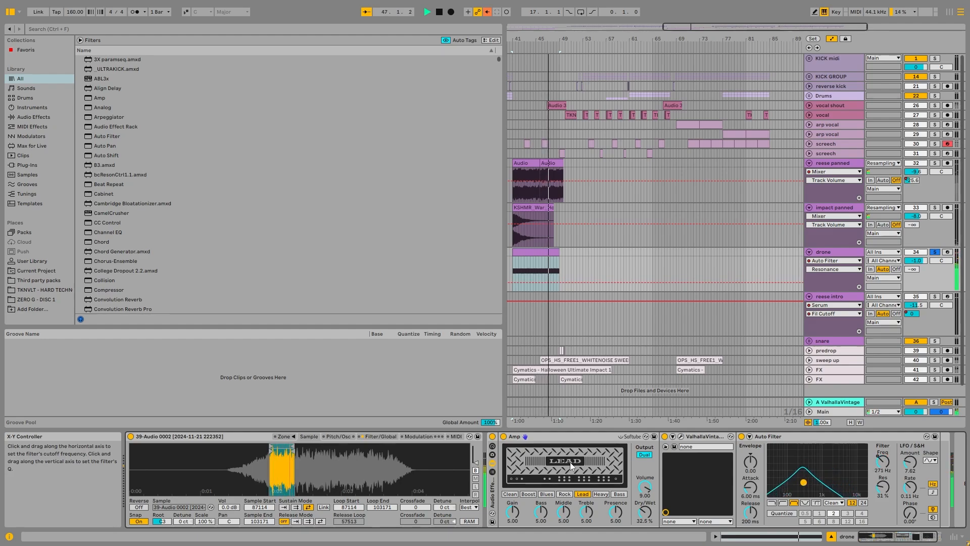
pyautogui.moveTo(162, 521); pyautogui.dragTo(162, 533)
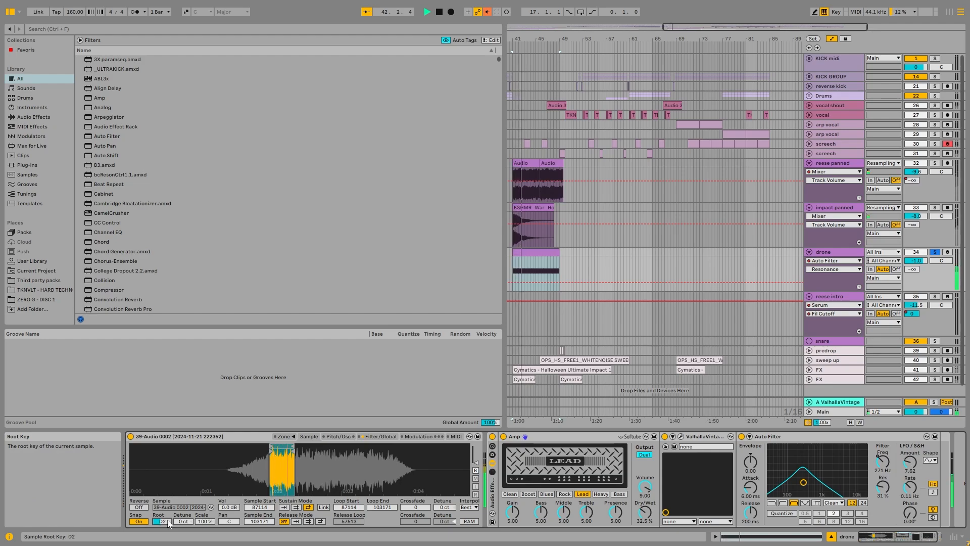
# Search the browser for "resona" and insert Resonators after the Amp on the drone track
pyautogui.click(80, 29)
pyautogui.write('resona')
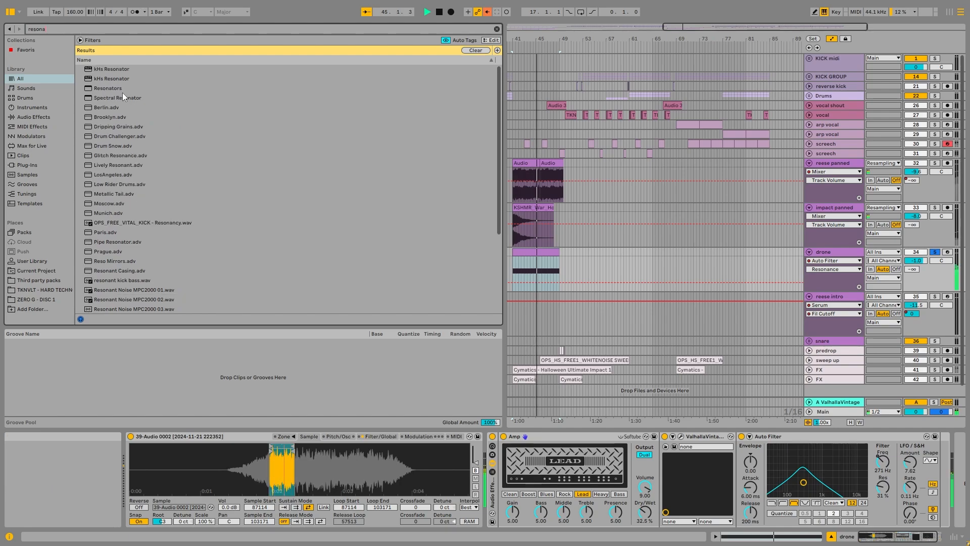
pyautogui.click(93, 87)
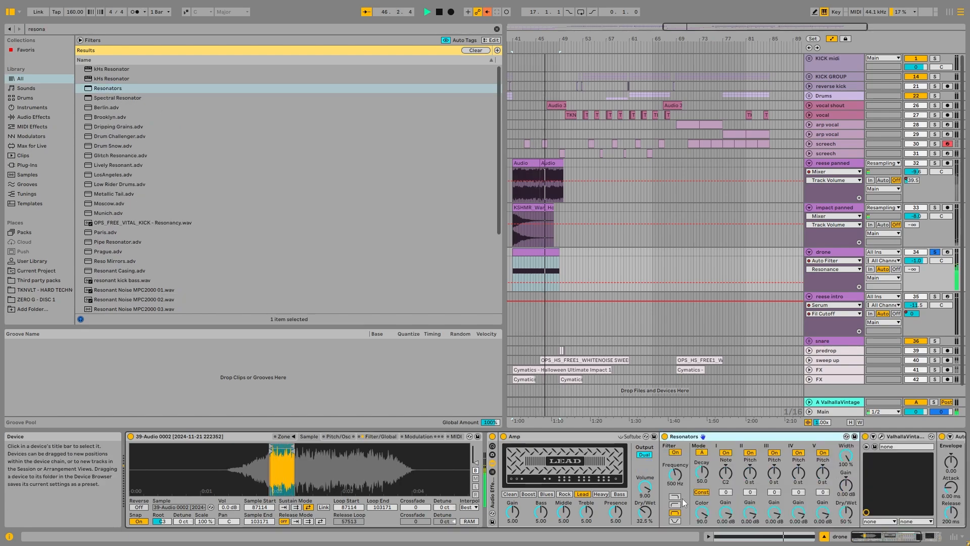
# Set the Resonators' note to G2, pitch II to +6 st and pitch III to +2 st, and deactivate the device
pyautogui.moveTo(726, 470); pyautogui.dragTo(769, 472)
pyautogui.moveTo(161, 521); pyautogui.dragTo(161, 528)
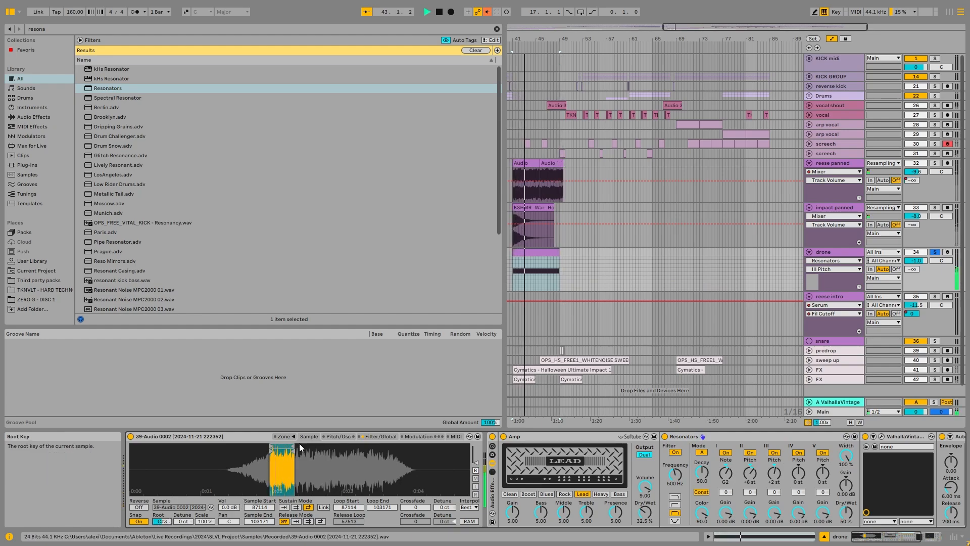
pyautogui.click(667, 436)
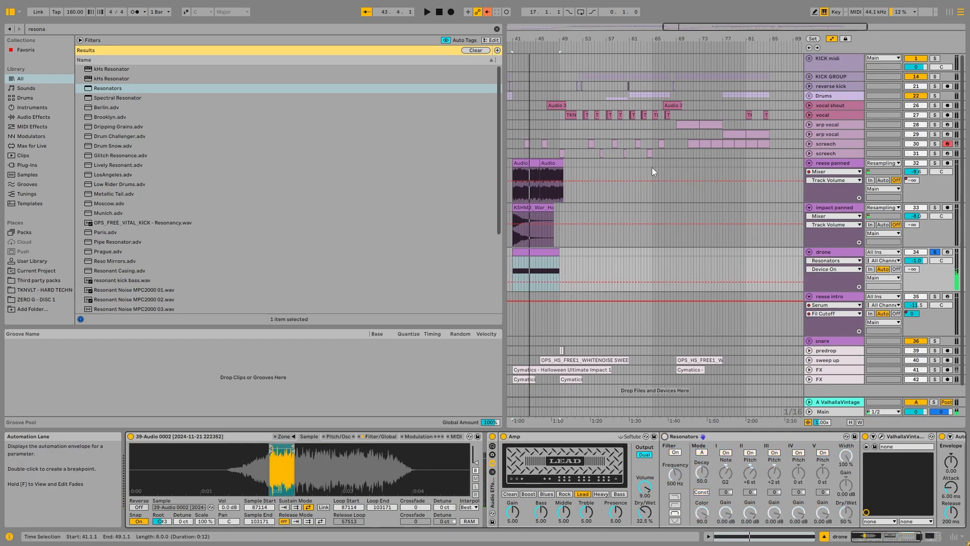
# Load the KSHMR War Horn 14 E sample from the impact track into the drone's Sampler, shorten its end to 26845, and play it
pyautogui.click(533, 219)
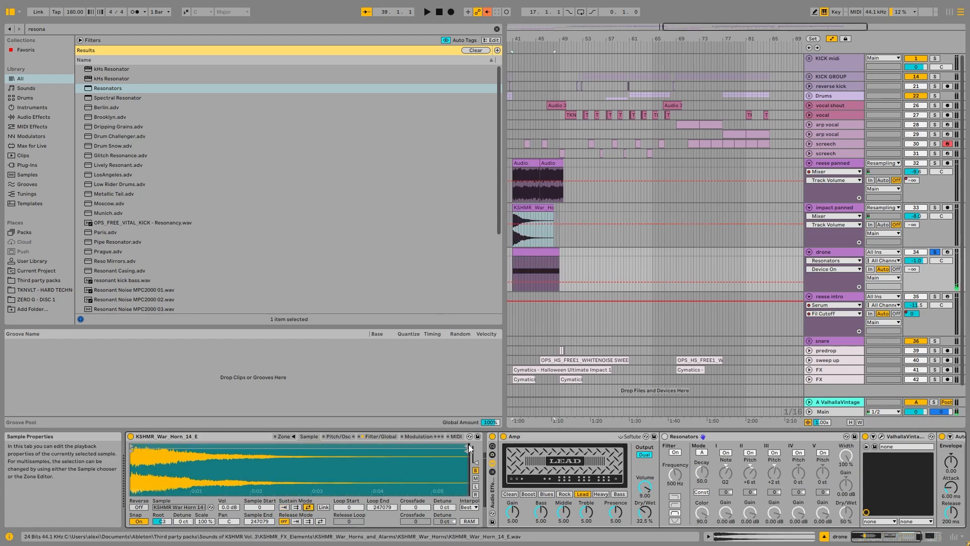
pyautogui.moveTo(466, 445); pyautogui.dragTo(164, 451)
pyautogui.press('space')
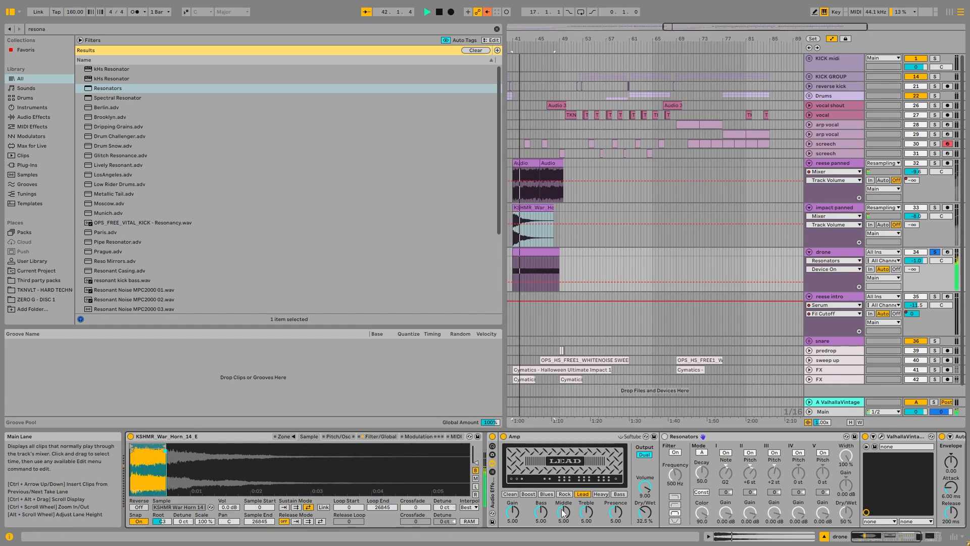
# Reactivate Resonators with pitch III at +11 st and lower the Sampler's root key while the war horn drone plays
pyautogui.click(665, 436)
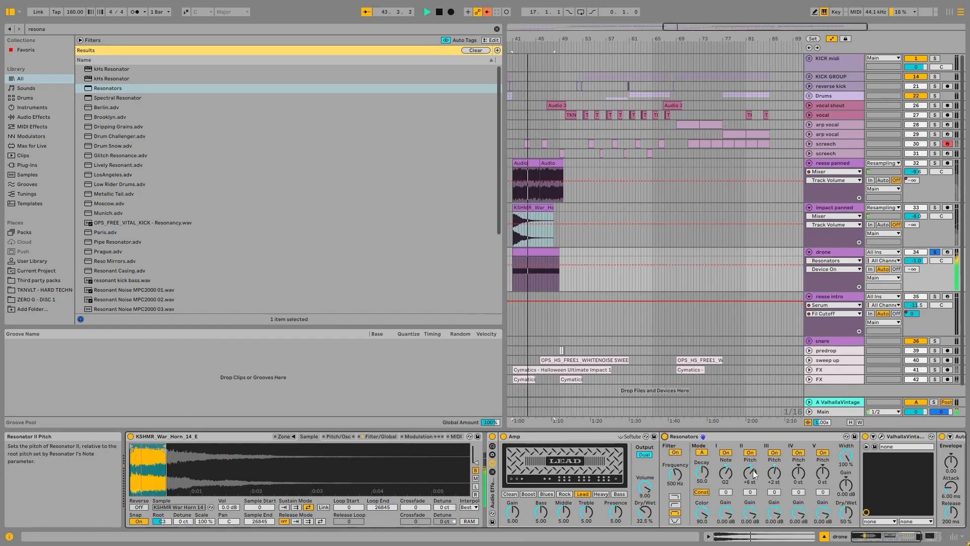
pyautogui.moveTo(777, 480); pyautogui.dragTo(777, 477)
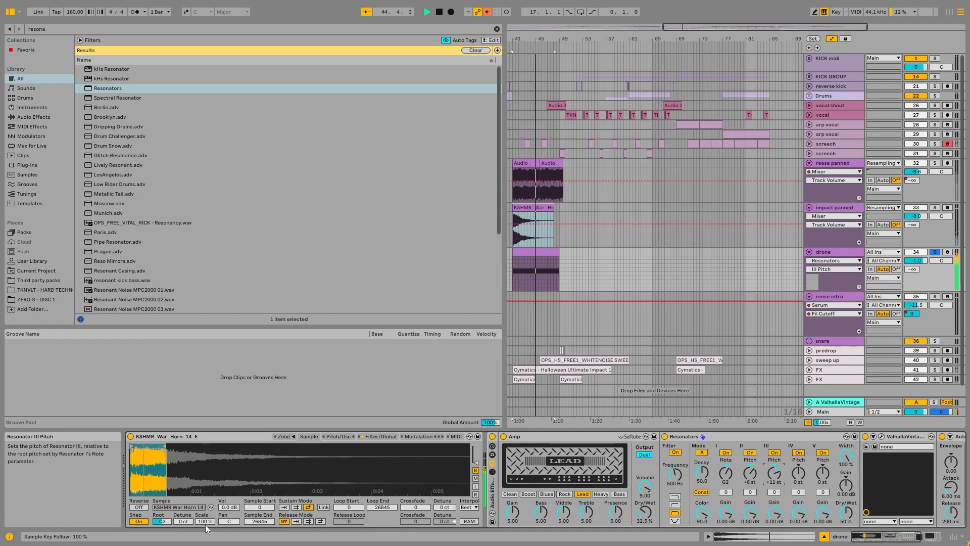
pyautogui.moveTo(163, 523); pyautogui.dragTo(163, 533)
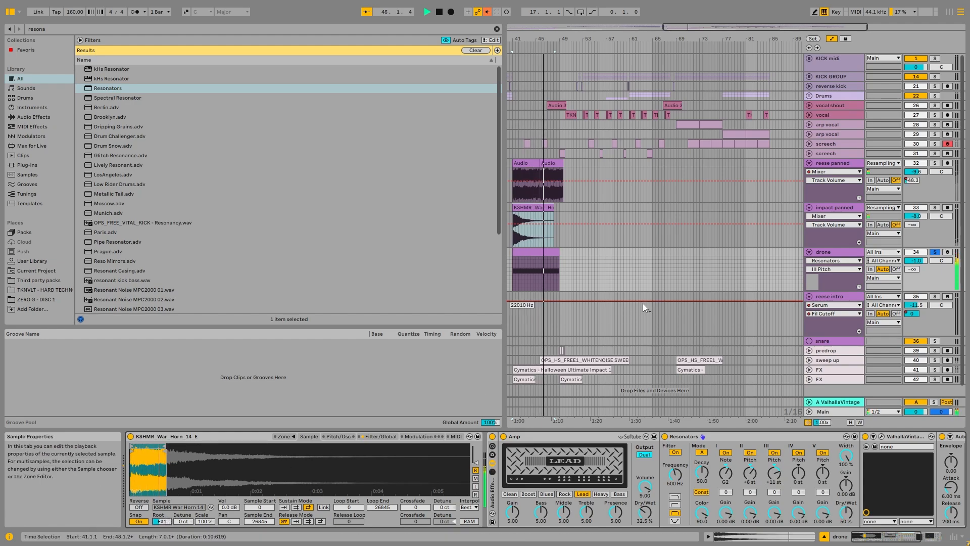
pyautogui.press('space')
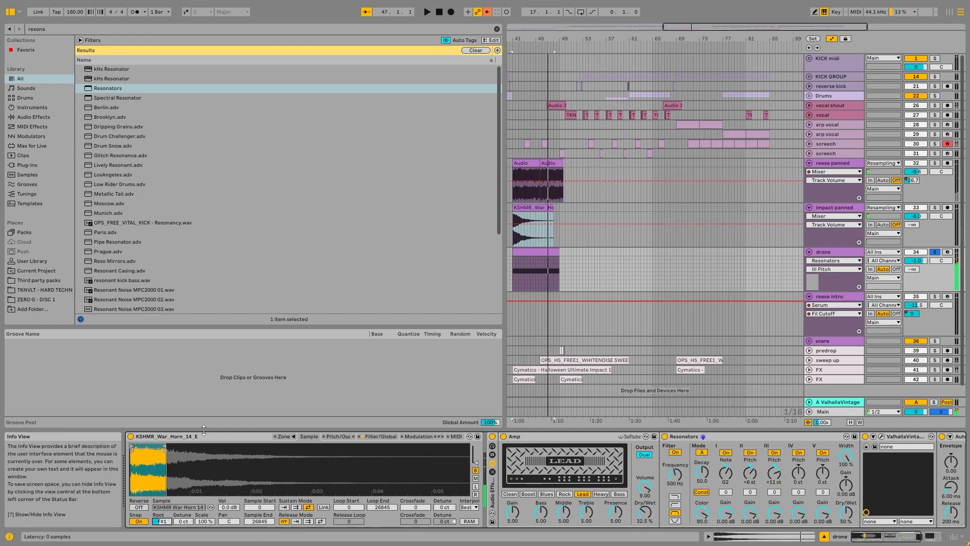
# Undo the war horn sample swap so the drone's Sampler uses the recorded 39-Audio 0002 sample
pyautogui.moveTo(889, 536)
pyautogui.mouseDown()
pyautogui.moveTo(912, 536)
pyautogui.moveTo(894, 537)
pyautogui.mouseUp()
pyautogui.hotkey('ctrl', 'z')
pyautogui.hotkey('ctrl', 'z')
pyautogui.hotkey('ctrl', 'z')
pyautogui.hotkey('ctrl', 'z')
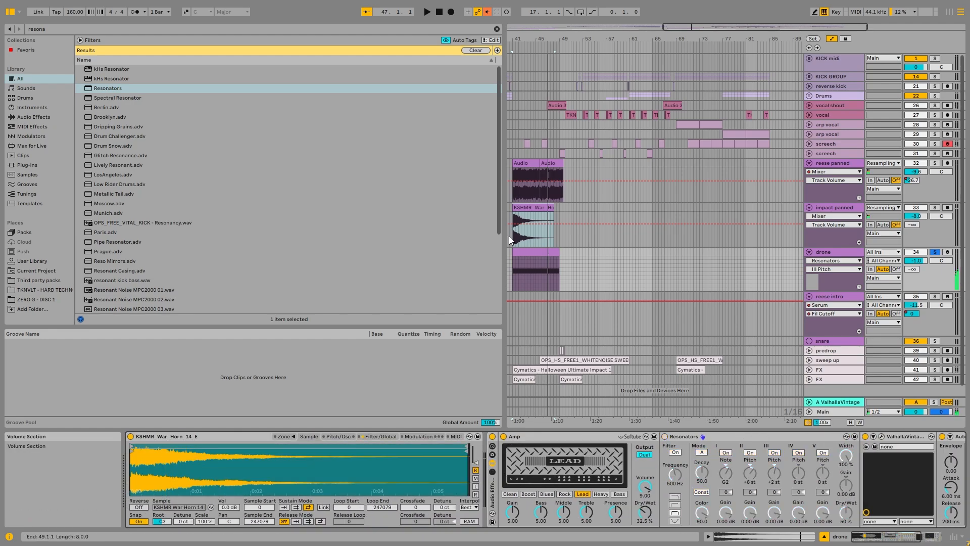
pyautogui.hotkey('ctrl', 'z')
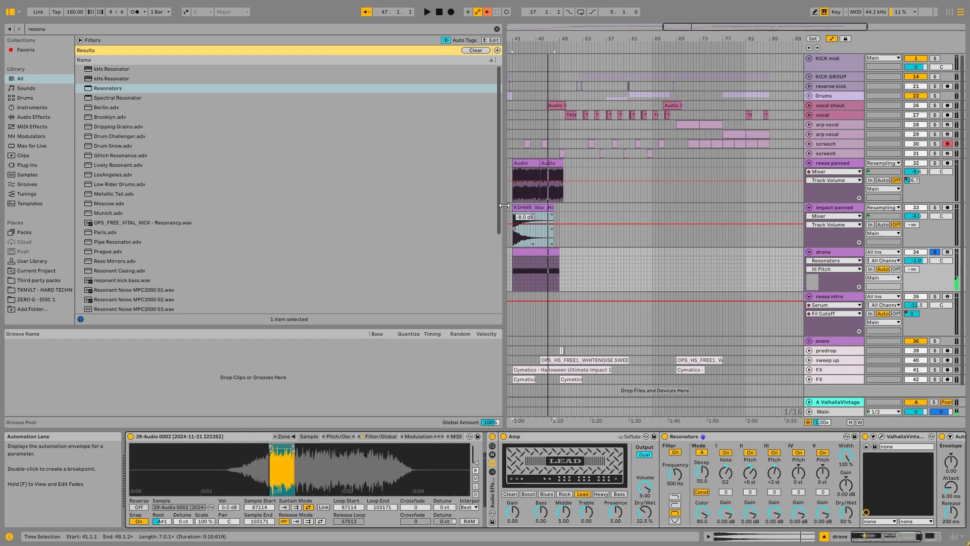
# Select the vocal shout clip before bar 49 and unfold its track to show the waveform and effect chain
pyautogui.scroll(2, 523, 173)
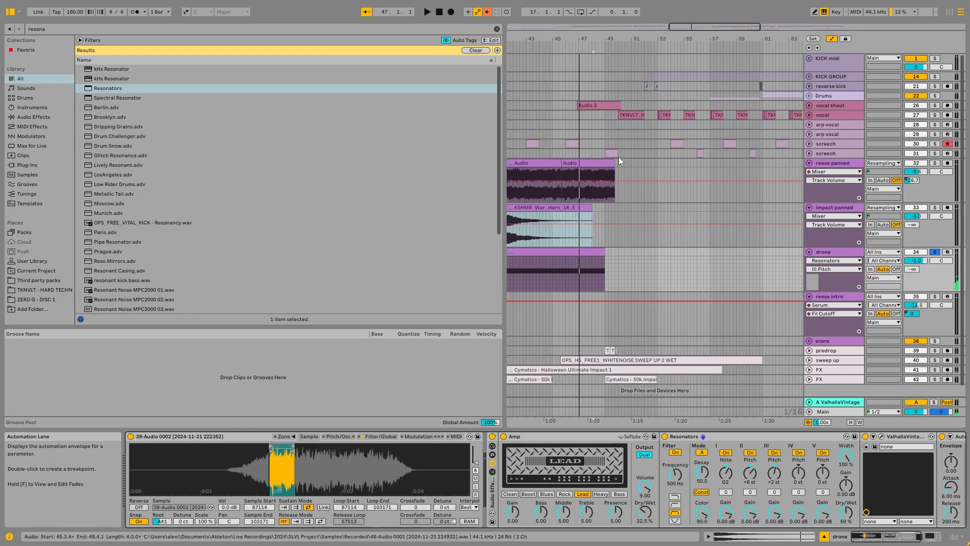
pyautogui.click(611, 105)
pyautogui.click(810, 105)
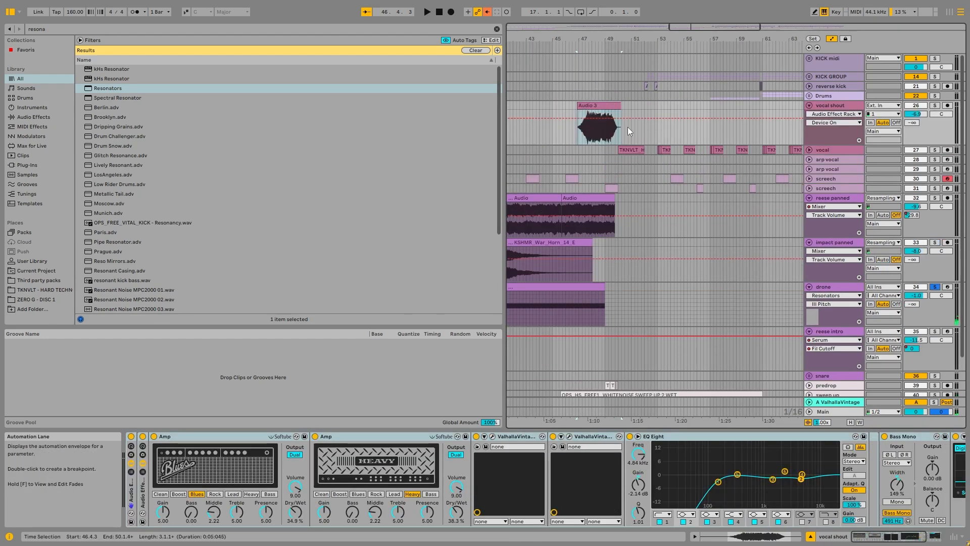
# Unfold the vocal track, solo it, and play its first clip from bar 50
pyautogui.click(629, 150)
pyautogui.click(809, 149)
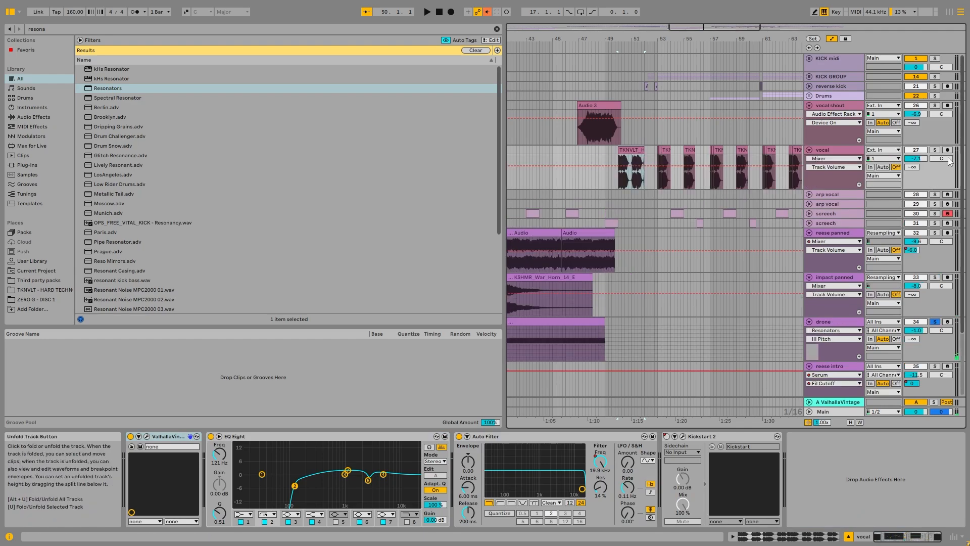
pyautogui.click(935, 149)
pyautogui.press('space')
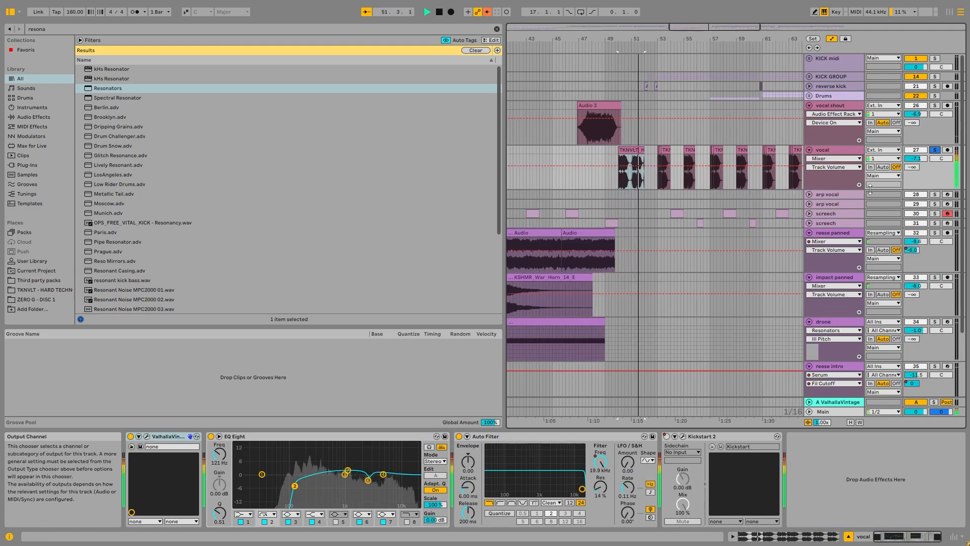
pyautogui.press('space')
# Unfold and solo the reverse kick track, and play its two clips from bar 52
pyautogui.scroll(3, 669, 148)
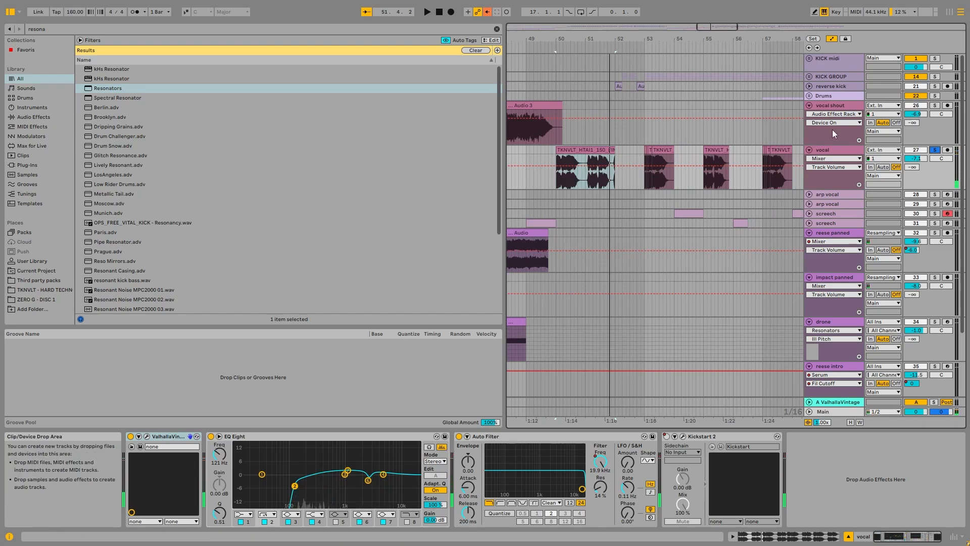
pyautogui.click(617, 87)
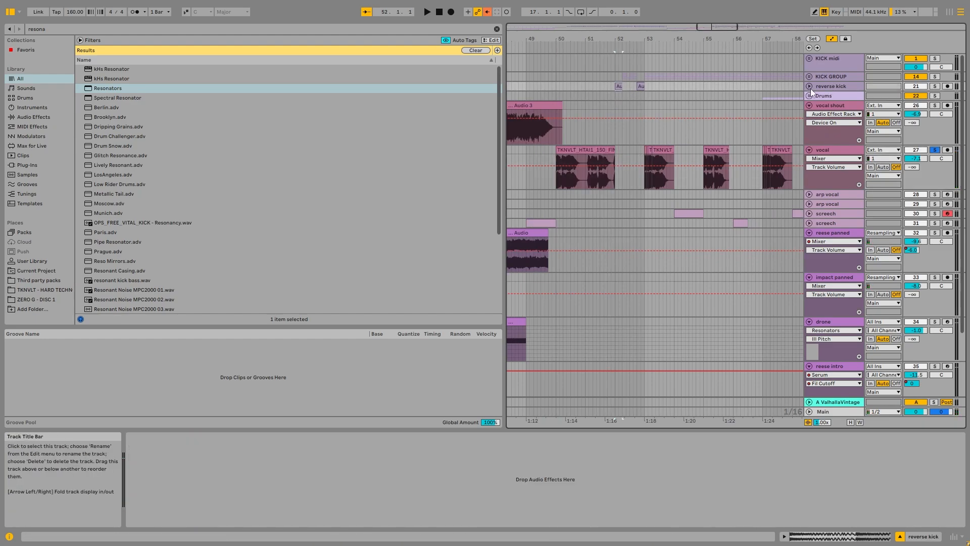
pyautogui.click(809, 87)
pyautogui.scroll(5, 626, 87)
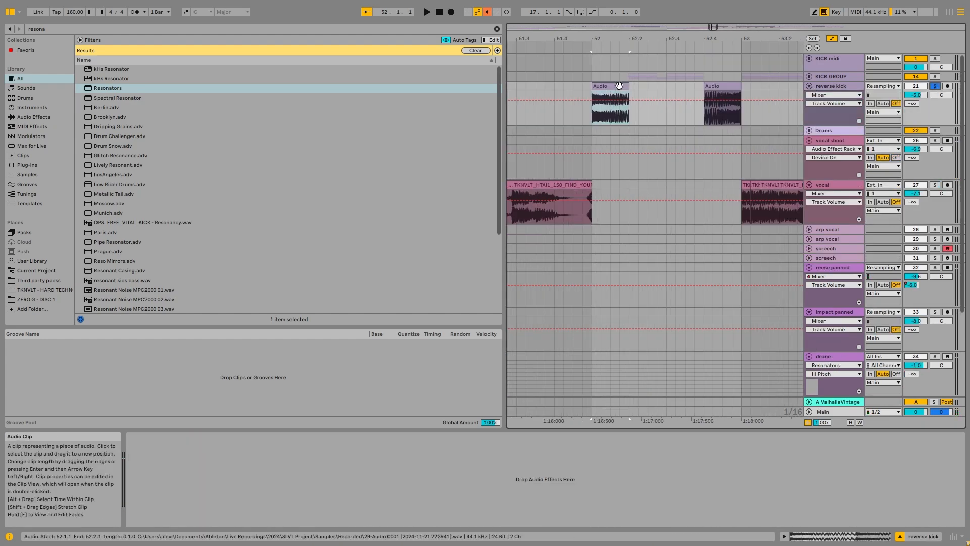
pyautogui.press('space')
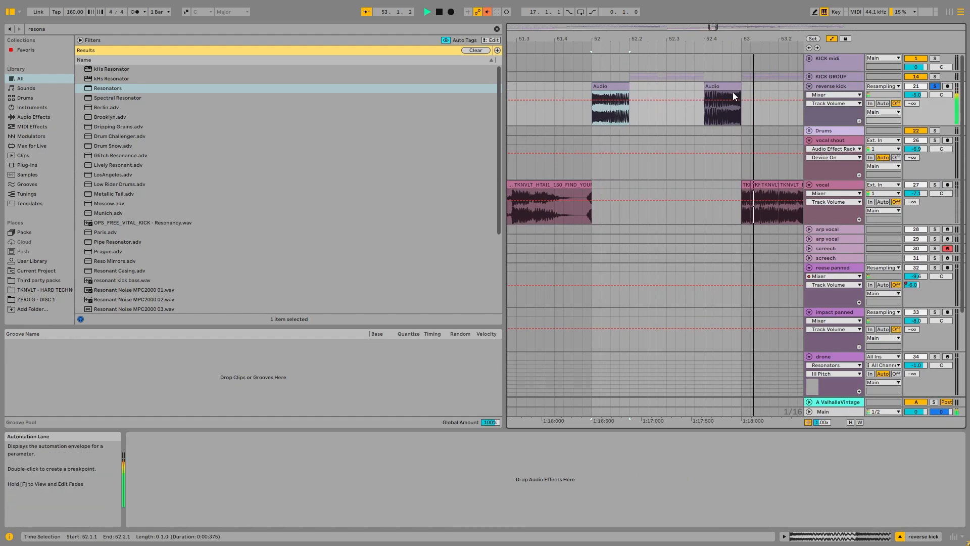
pyautogui.press('space')
# Reverse the second reverse kick clip, which starts at 52.4
pyautogui.scroll(-5, 736, 92)
pyautogui.scroll(5, 738, 89)
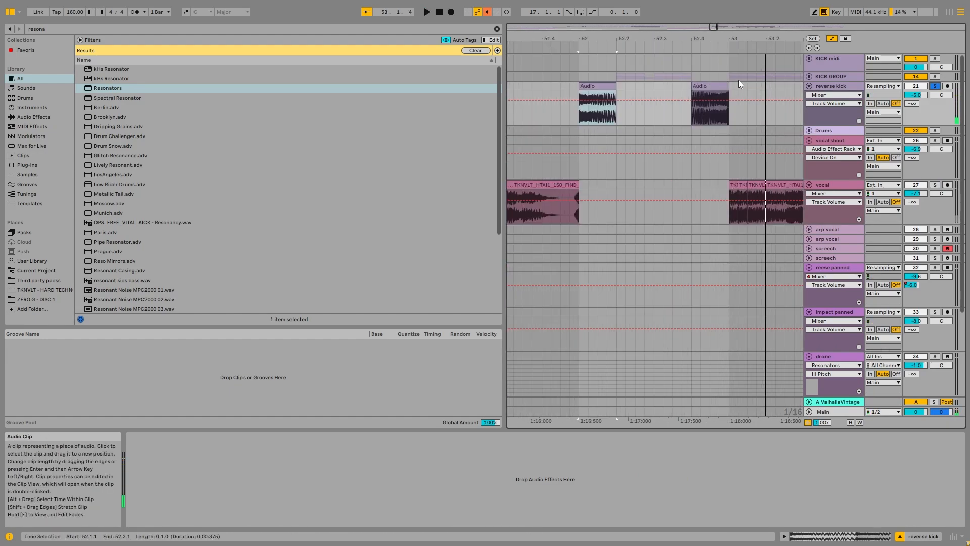
pyautogui.click(735, 75)
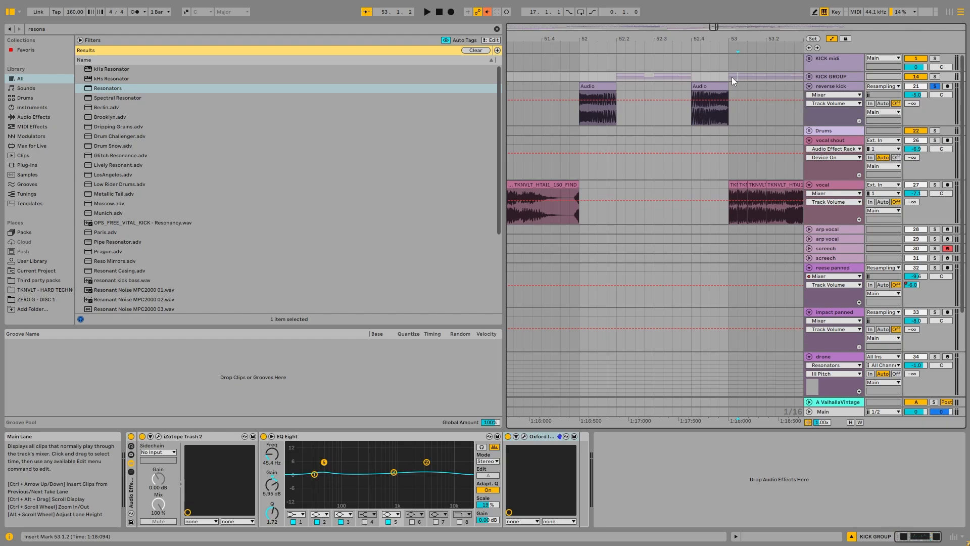
pyautogui.click(715, 91)
pyautogui.rightClick(715, 91)
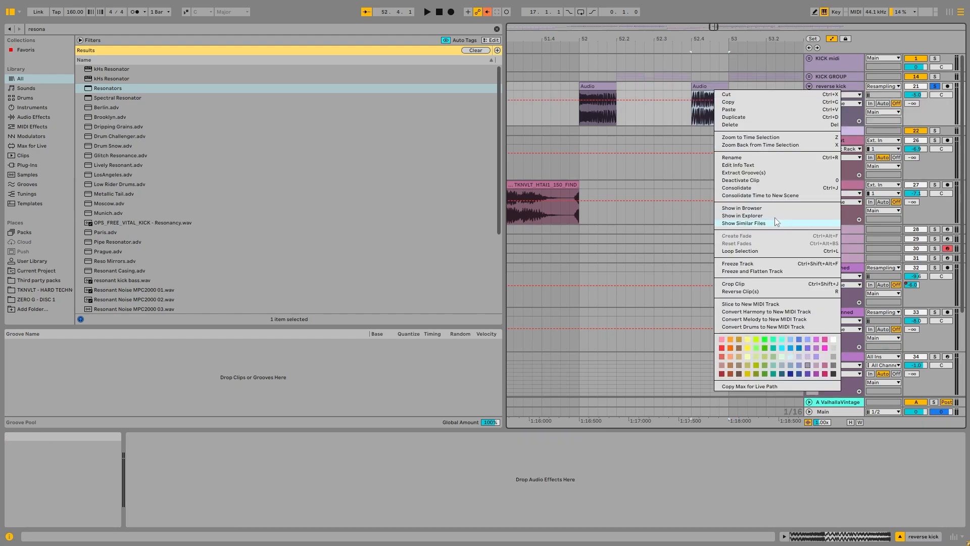
pyautogui.click(740, 292)
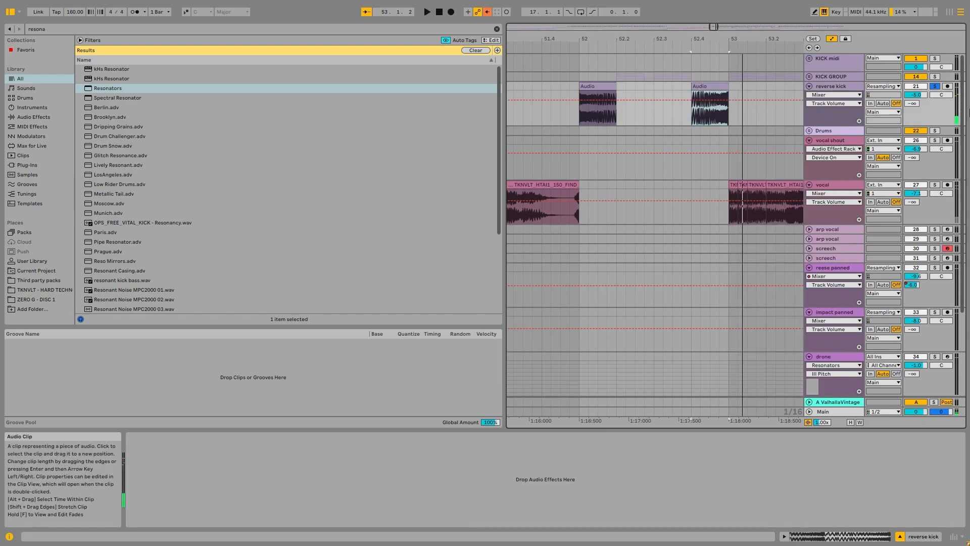
# Solo the KICK GROUP together with the reverse kick, play the passage into bar 53, and select the first reverse kick clip
pyautogui.click(702, 77)
pyautogui.press('space')
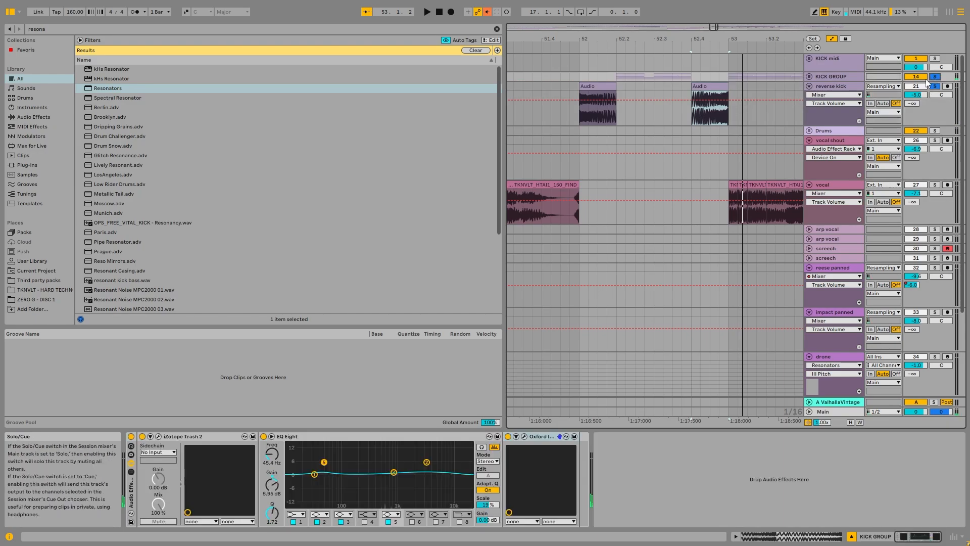
pyautogui.press('space')
pyautogui.click(606, 93)
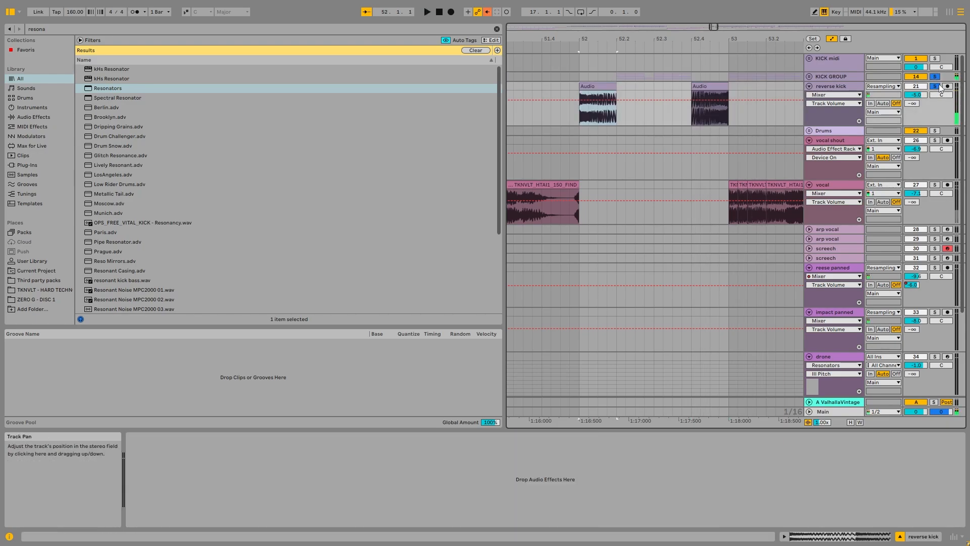
# Open the first reverse kick clip's sample settings and compare them with those of the second clip
pyautogui.doubleClick(596, 87)
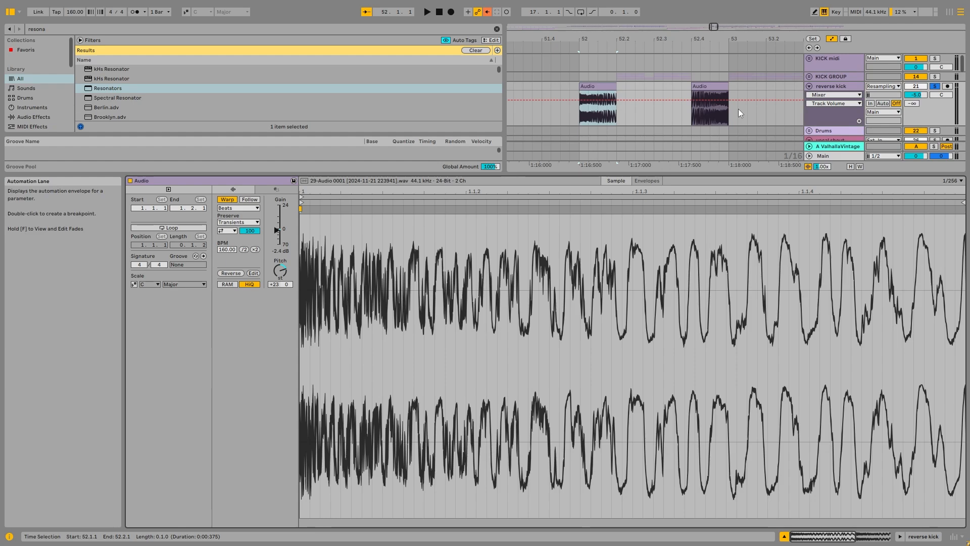
pyautogui.click(720, 86)
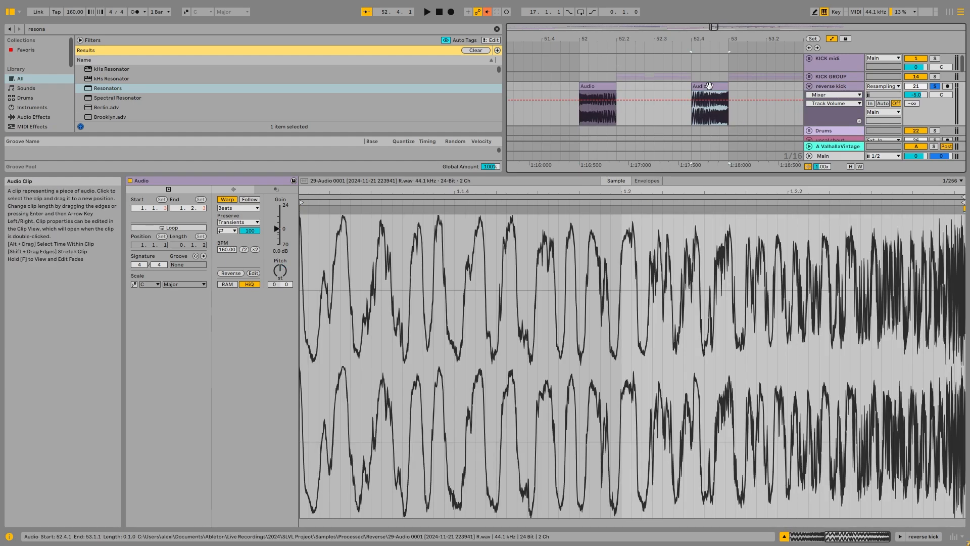
pyautogui.click(608, 86)
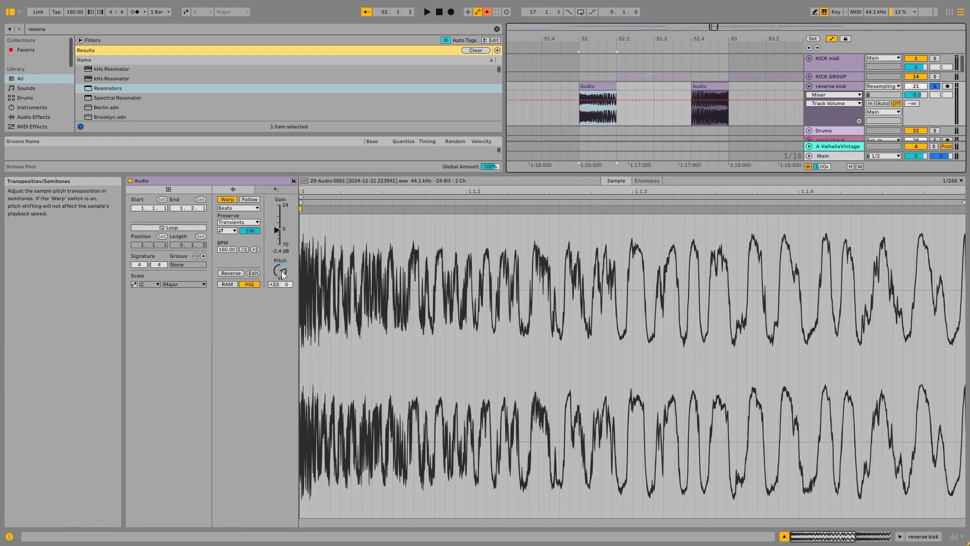
# Audition the first reverse kick clip with its pitch at +14 semitones, and again with the pitch set back to +23
pyautogui.moveTo(280, 271); pyautogui.dragTo(281, 252)
pyautogui.press('space')
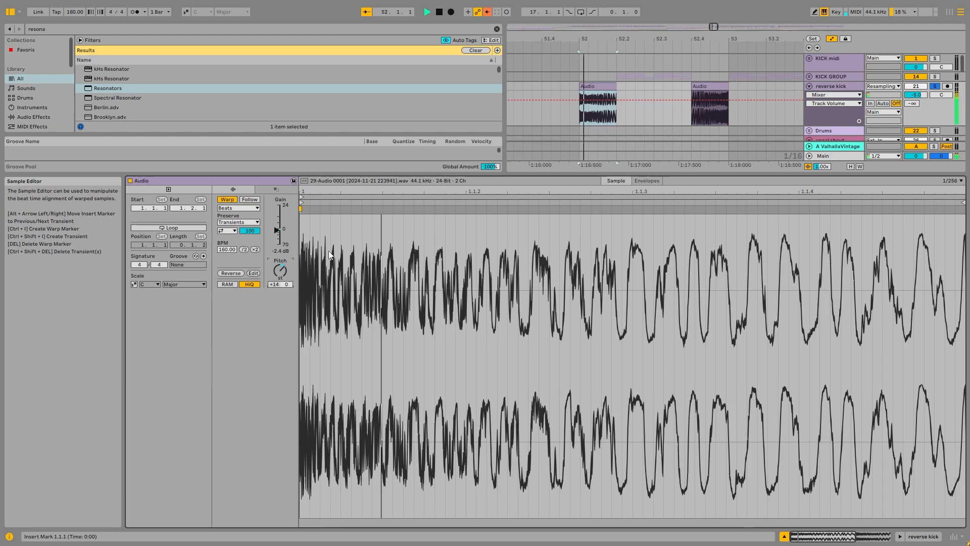
pyautogui.press('space')
pyautogui.press('space')
pyautogui.press('space')
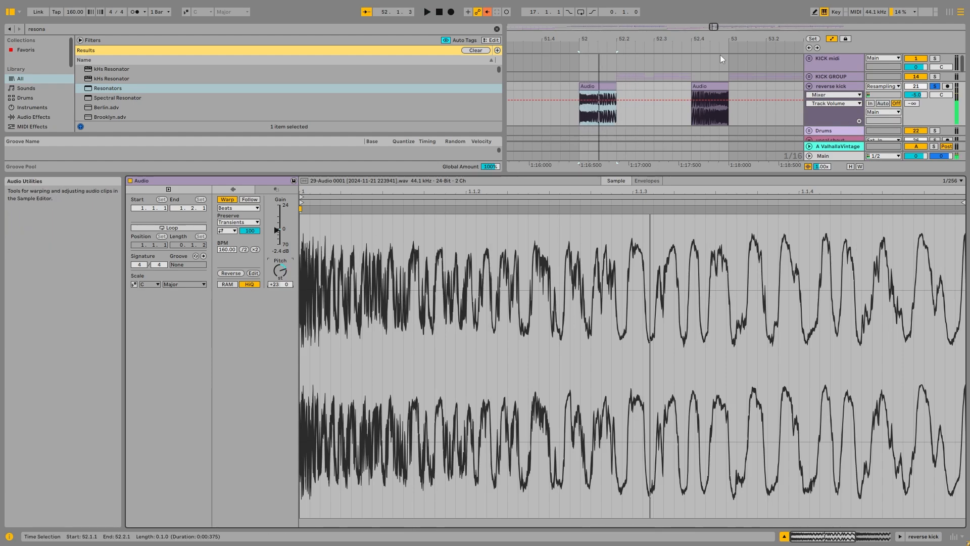
# Return to the reverse kick's device view, fold the track, and go to its clip at bar 16
pyautogui.doubleClick(836, 89)
pyautogui.scroll(-5, 683, 136)
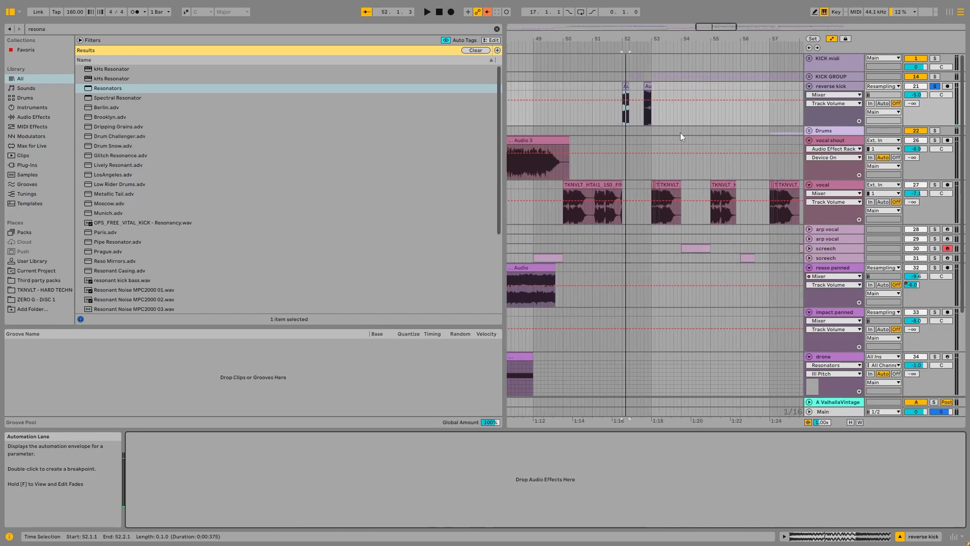
pyautogui.click(810, 86)
pyautogui.scroll(-5, 780, 86)
pyautogui.scroll(10, 536, 84)
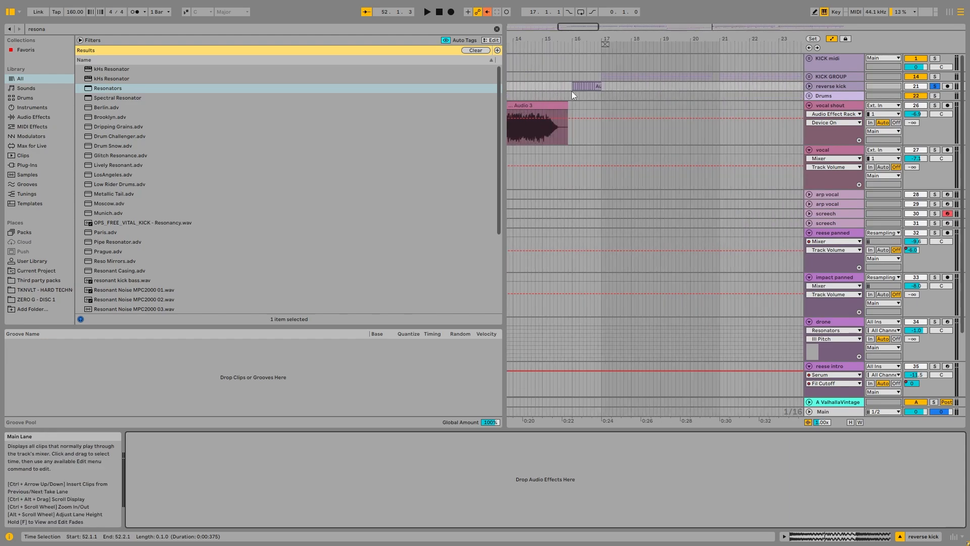
# Audition the reverse kick clips at bar 16, unfolding the track to see their waveforms, and fold it again
pyautogui.click(581, 93)
pyautogui.press('space')
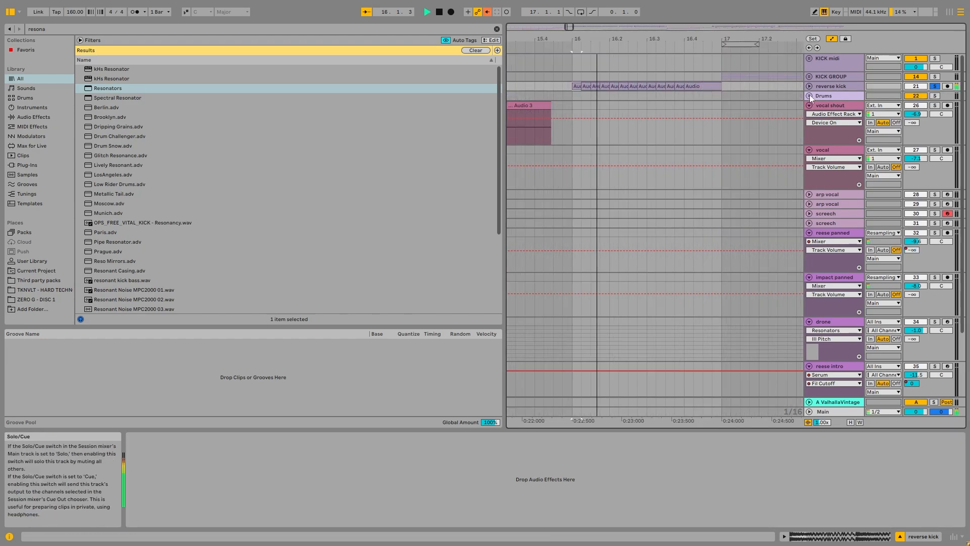
pyautogui.press('space')
pyautogui.click(805, 84)
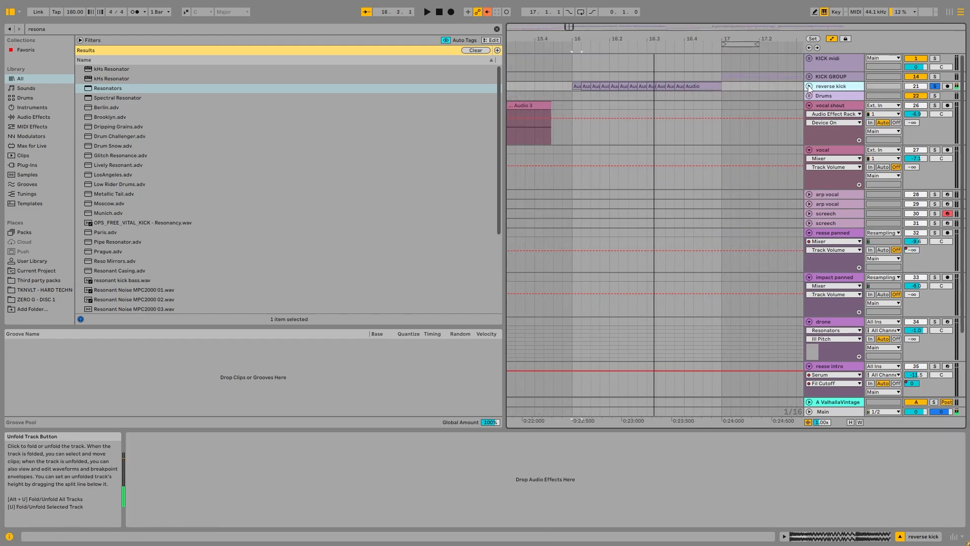
pyautogui.click(810, 87)
pyautogui.press('space')
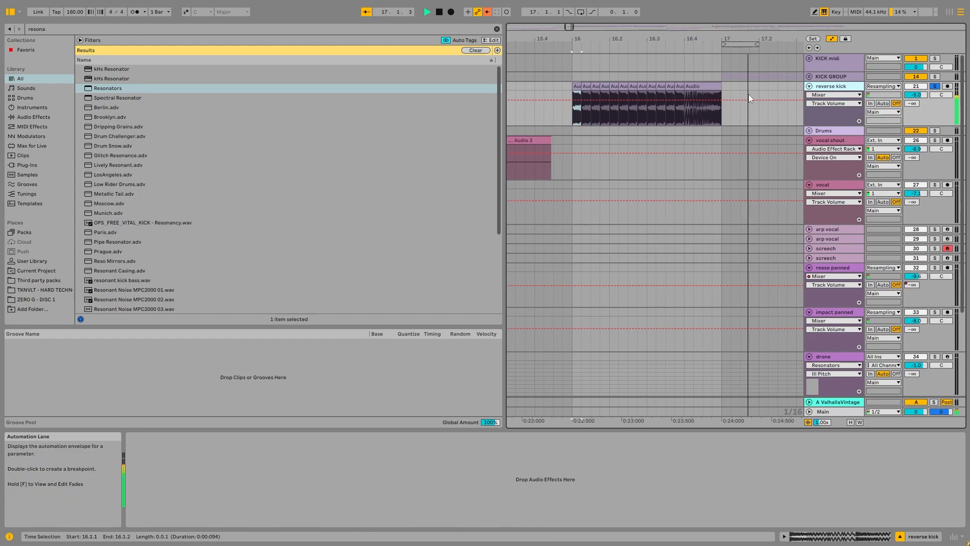
pyautogui.press('space')
pyautogui.scroll(-10, 751, 91)
pyautogui.click(809, 87)
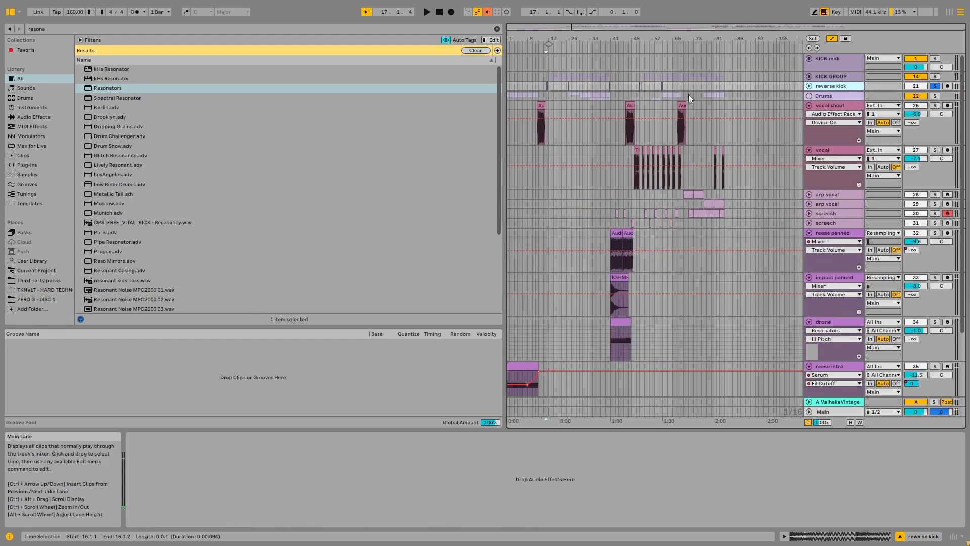
# Fold the vocal shout, vocal, drone and reese intro tracks, and unfold the snare group
pyautogui.click(823, 107)
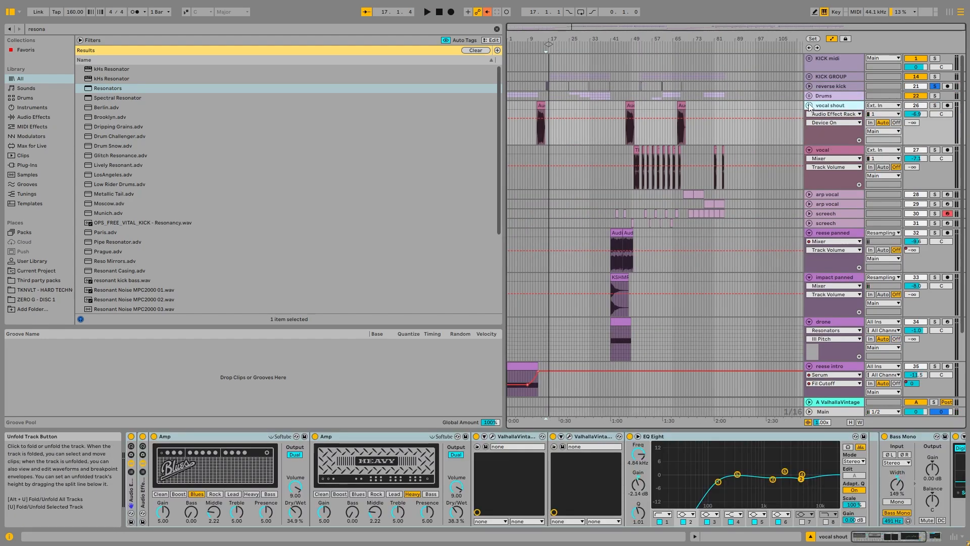
pyautogui.click(809, 105)
pyautogui.click(809, 115)
pyautogui.scroll(-1, 640, 174)
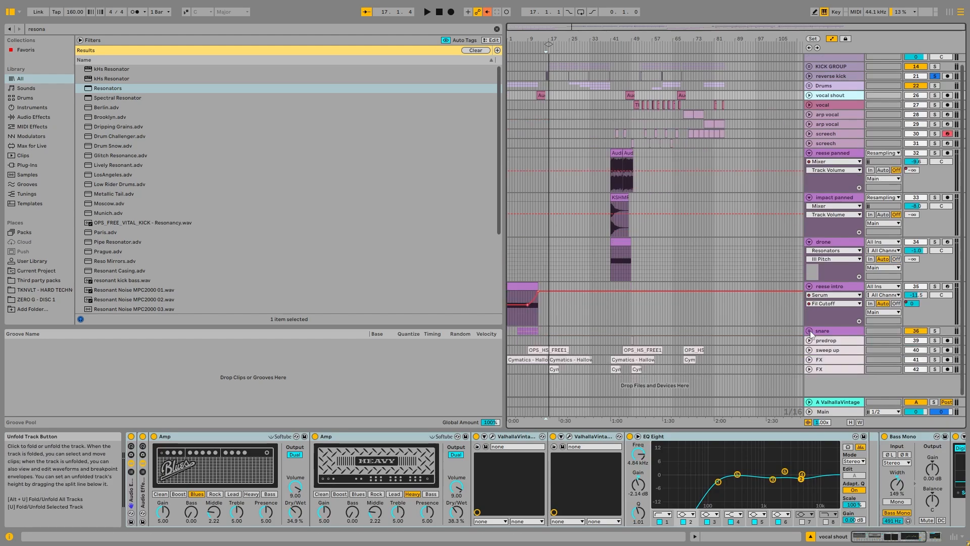
pyautogui.click(809, 330)
pyautogui.click(809, 286)
pyautogui.click(809, 241)
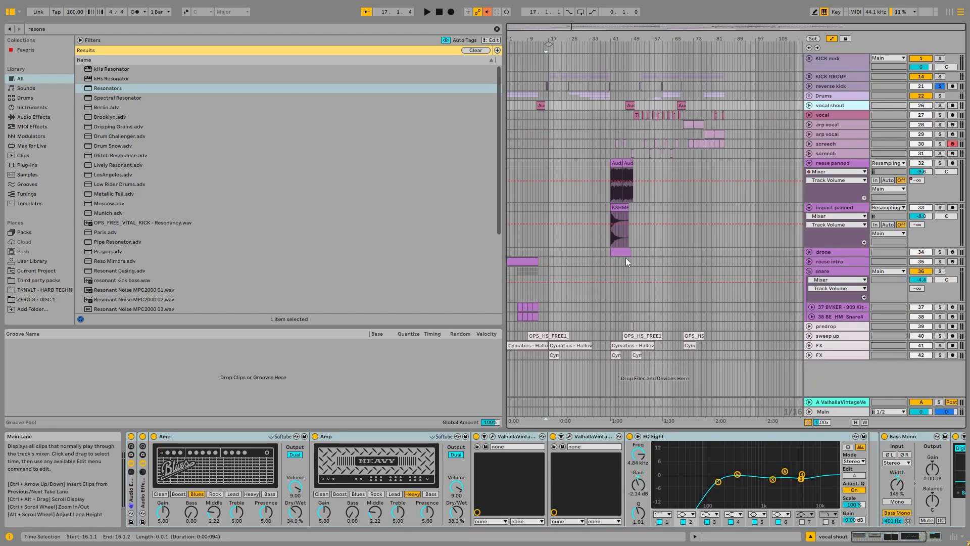
# Unfold the BVKER 909 Kit snare track, play it soloed from bar 5, and examine its sampler's Controls page
pyautogui.click(520, 309)
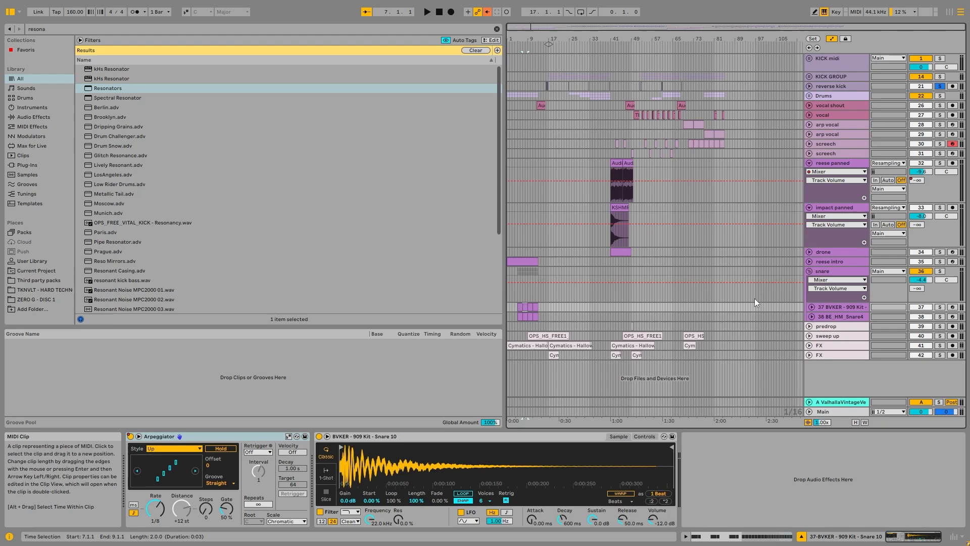
pyautogui.click(812, 307)
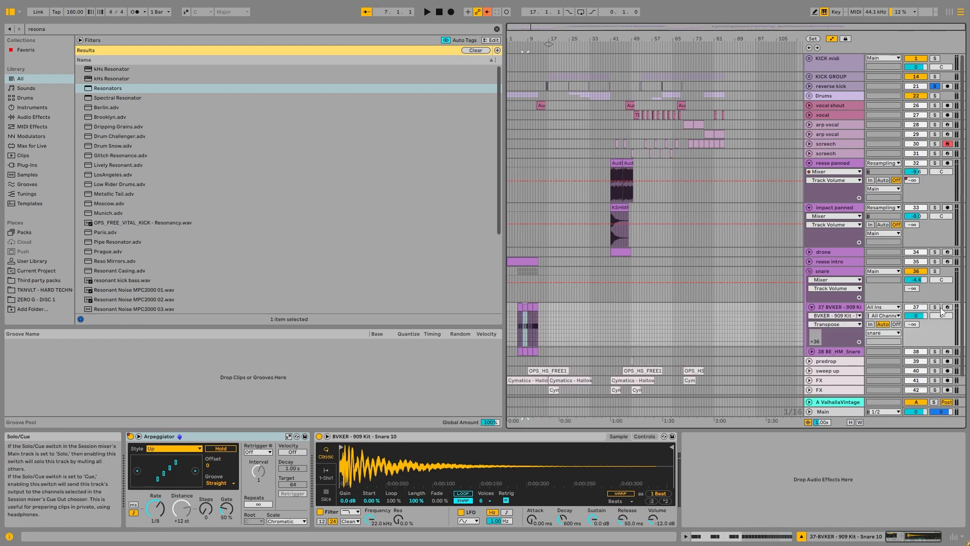
pyautogui.click(520, 307)
pyautogui.press('space')
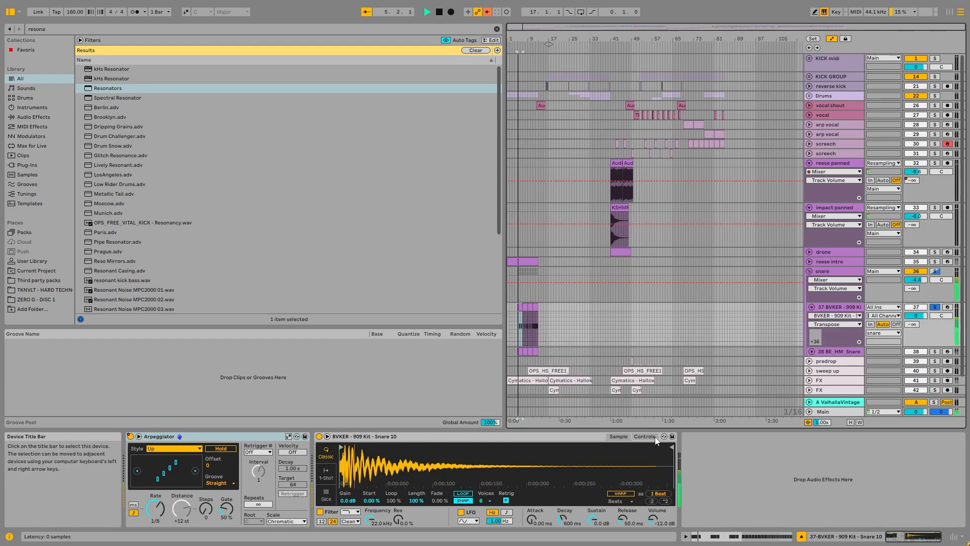
pyautogui.click(644, 437)
pyautogui.click(627, 494)
pyautogui.press('space')
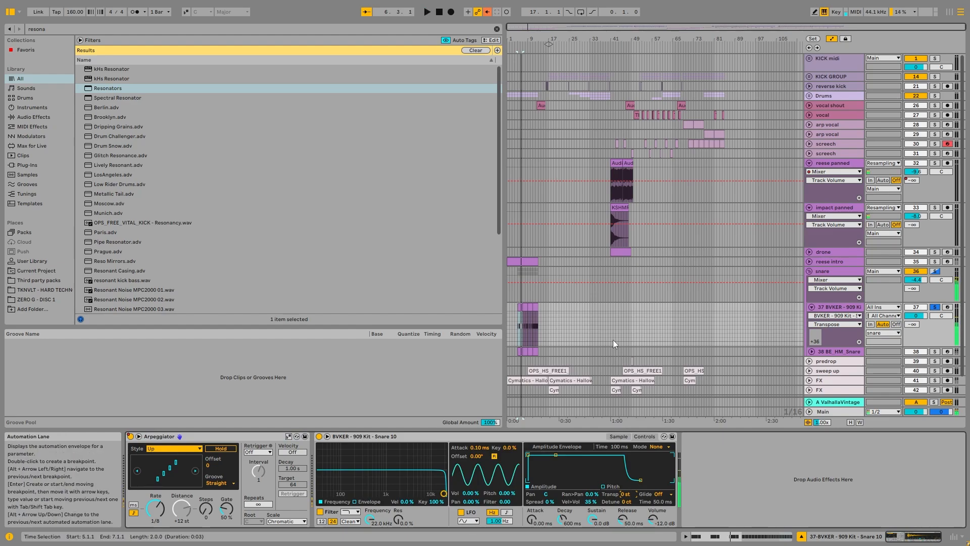
# Replay the 909 snare roll from bar 5 with its Transpose automation in view, and fold the track
pyautogui.click(812, 307)
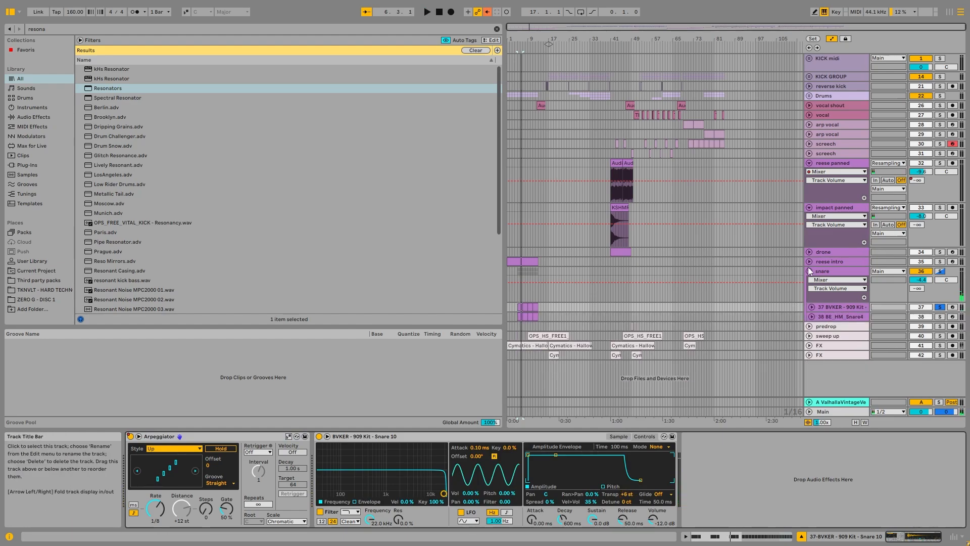
pyautogui.click(811, 307)
pyautogui.click(520, 327)
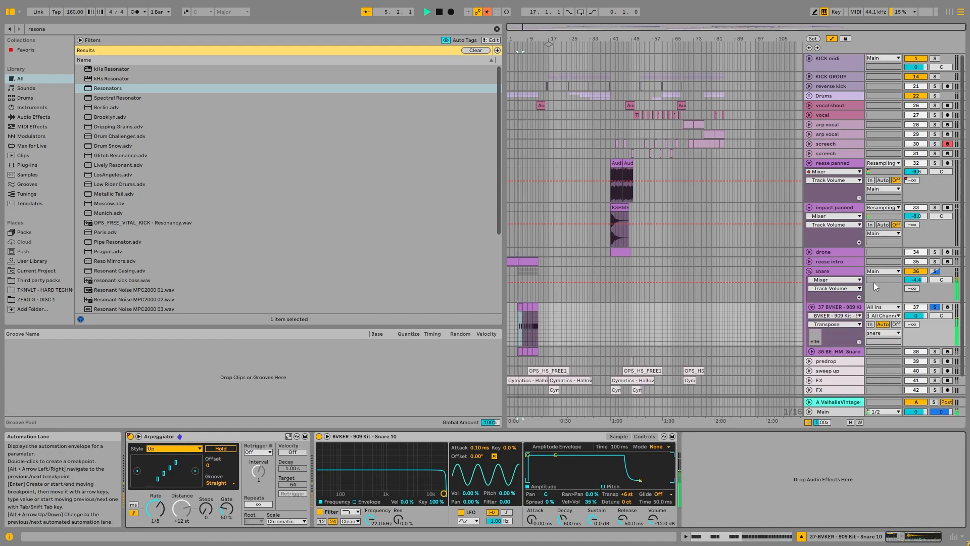
pyautogui.click(812, 307)
# Inspect the snare group's effect chain, enlarge the EQ Eight curve display and close it again, and fold the group
pyautogui.click(824, 271)
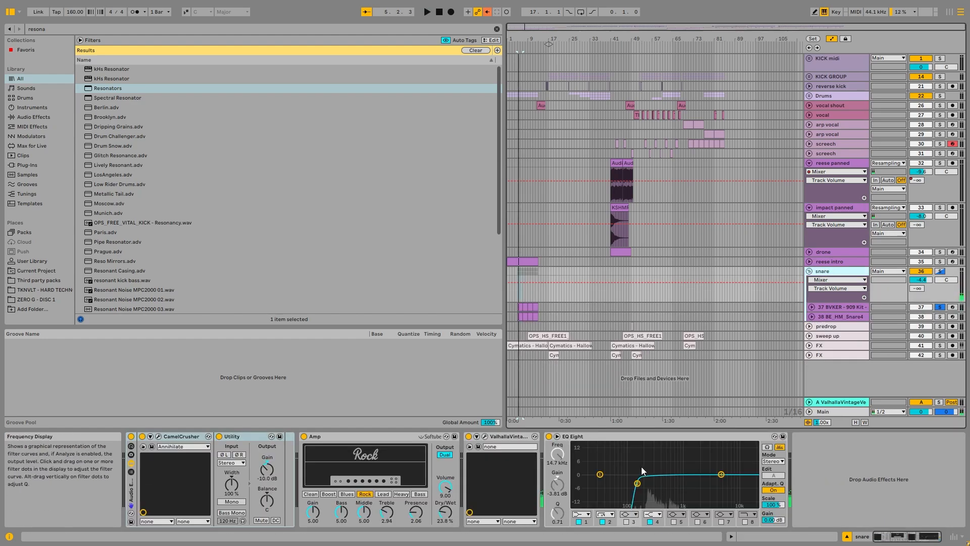
pyautogui.press('space')
pyautogui.press('space')
pyautogui.doubleClick(654, 462)
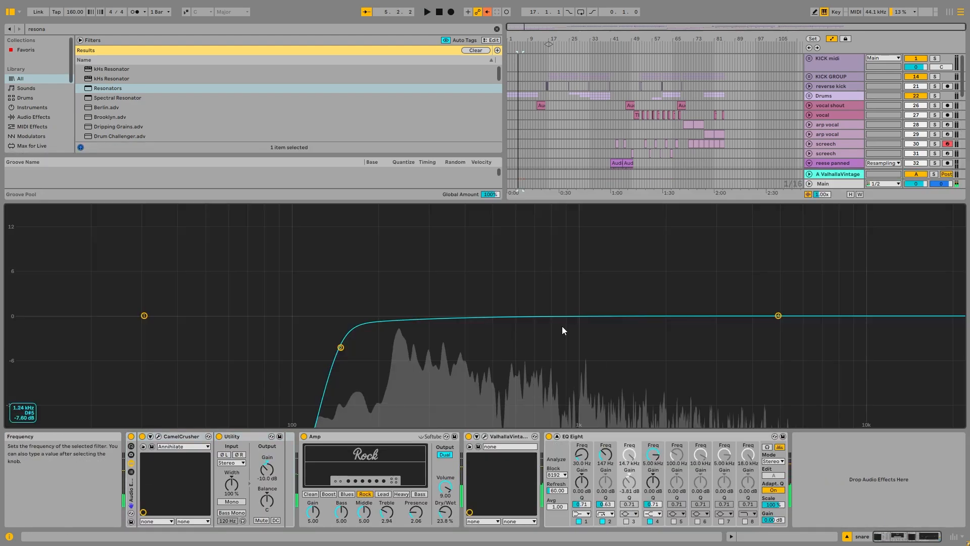
pyautogui.doubleClick(402, 266)
pyautogui.click(809, 272)
# Select the white-noise sweep clip at bar 9, unfold the sweep up track, and audition the predrop track soloed near bar 49
pyautogui.rightClick(588, 300)
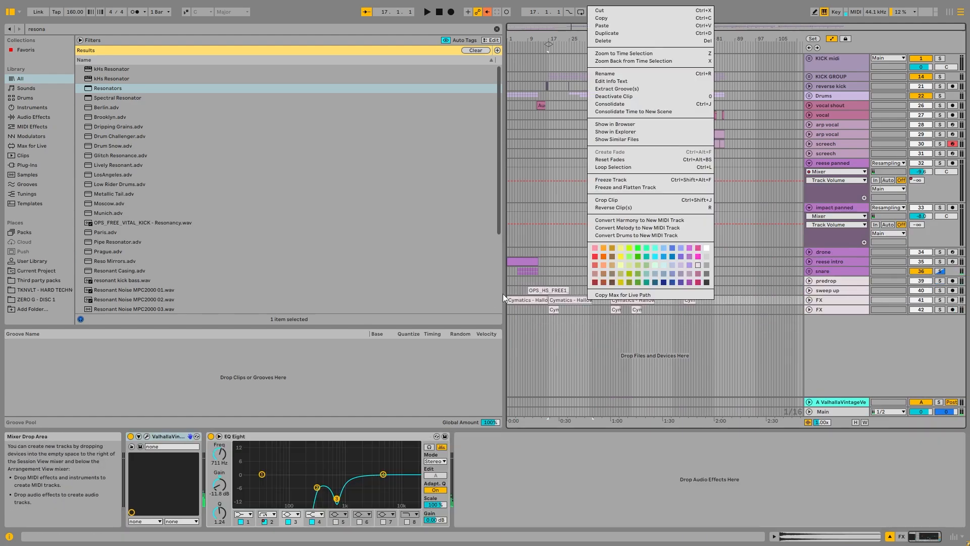
pyautogui.click(536, 291)
pyautogui.click(535, 291)
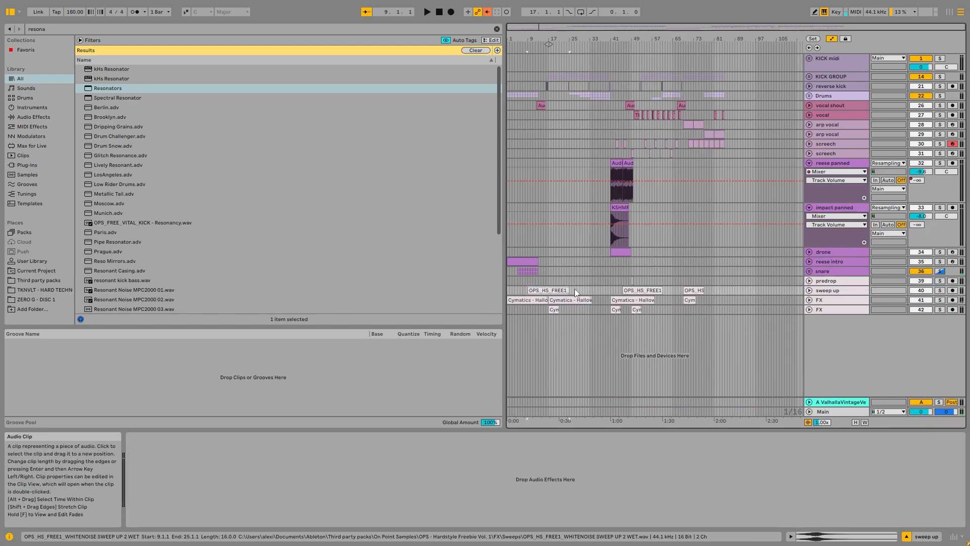
pyautogui.click(809, 290)
pyautogui.press('space')
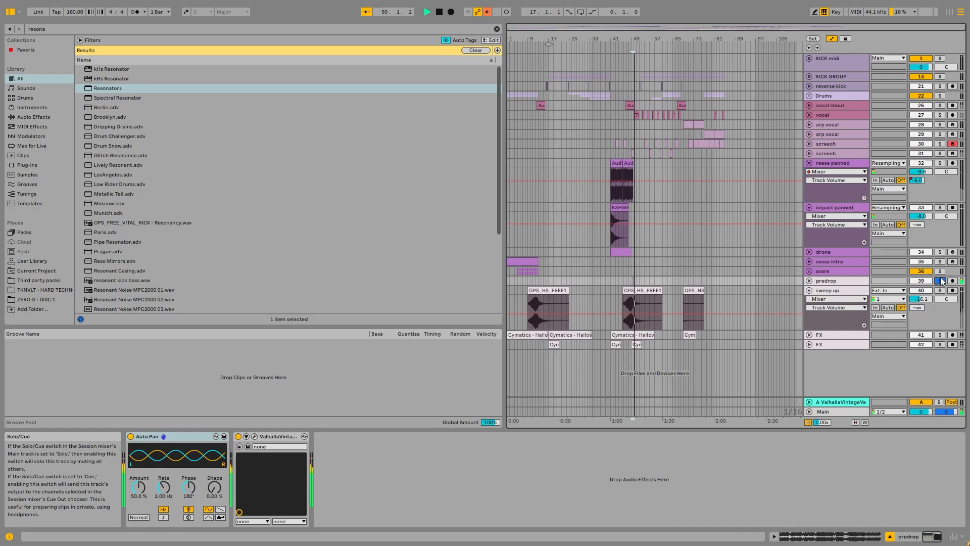
# Solo the sweep up track, audition its second sweep clip from bar 48, and fold the track
pyautogui.click(940, 290)
pyautogui.click(656, 304)
pyautogui.press('space')
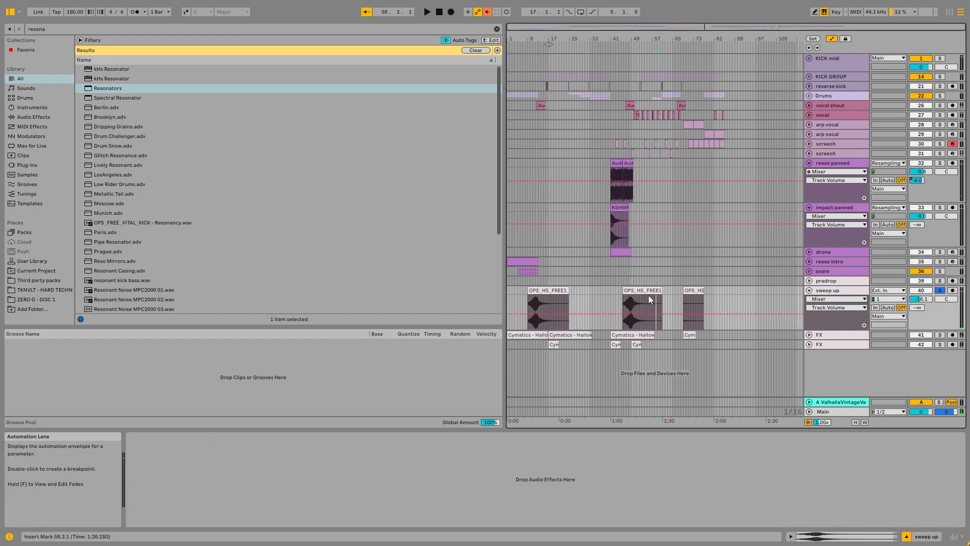
pyautogui.click(628, 303)
pyautogui.press('space')
pyautogui.press('space')
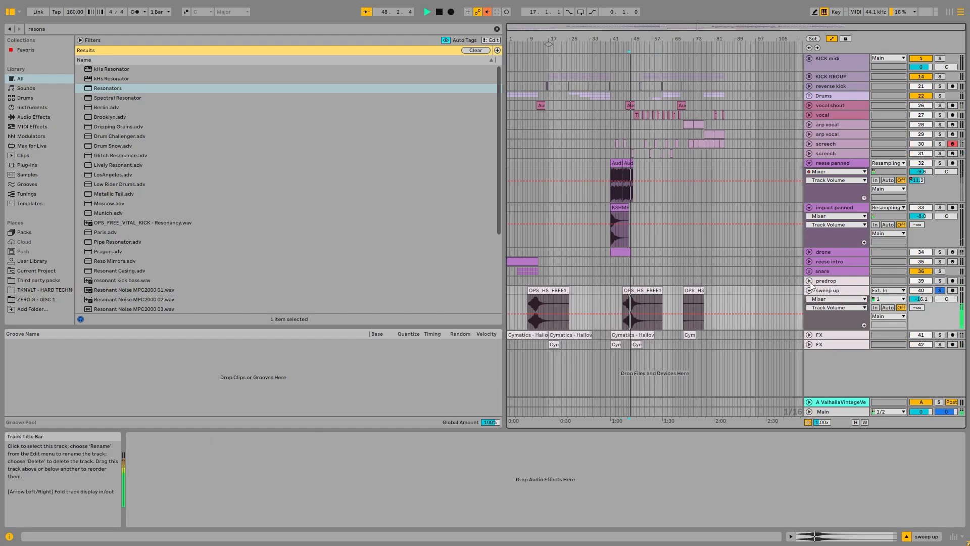
pyautogui.press('space')
pyautogui.click(809, 290)
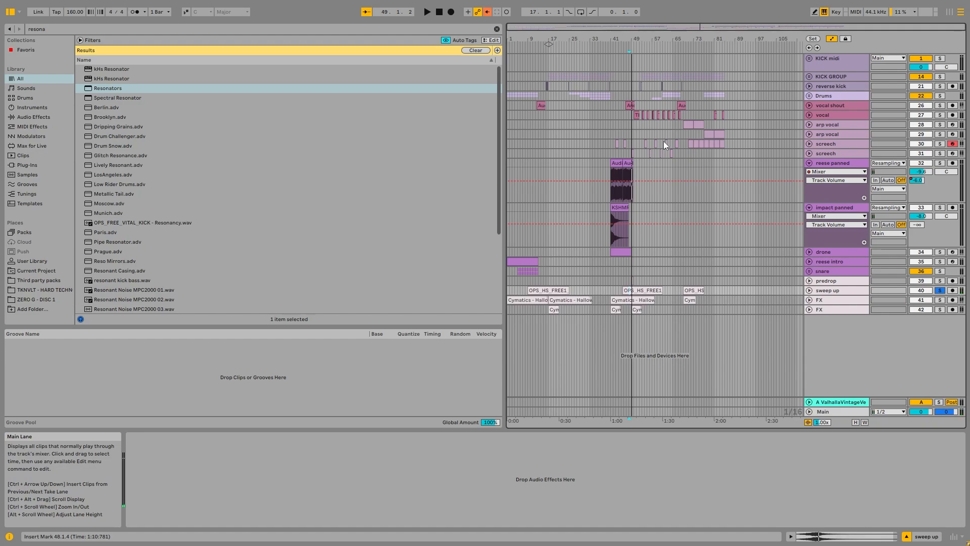